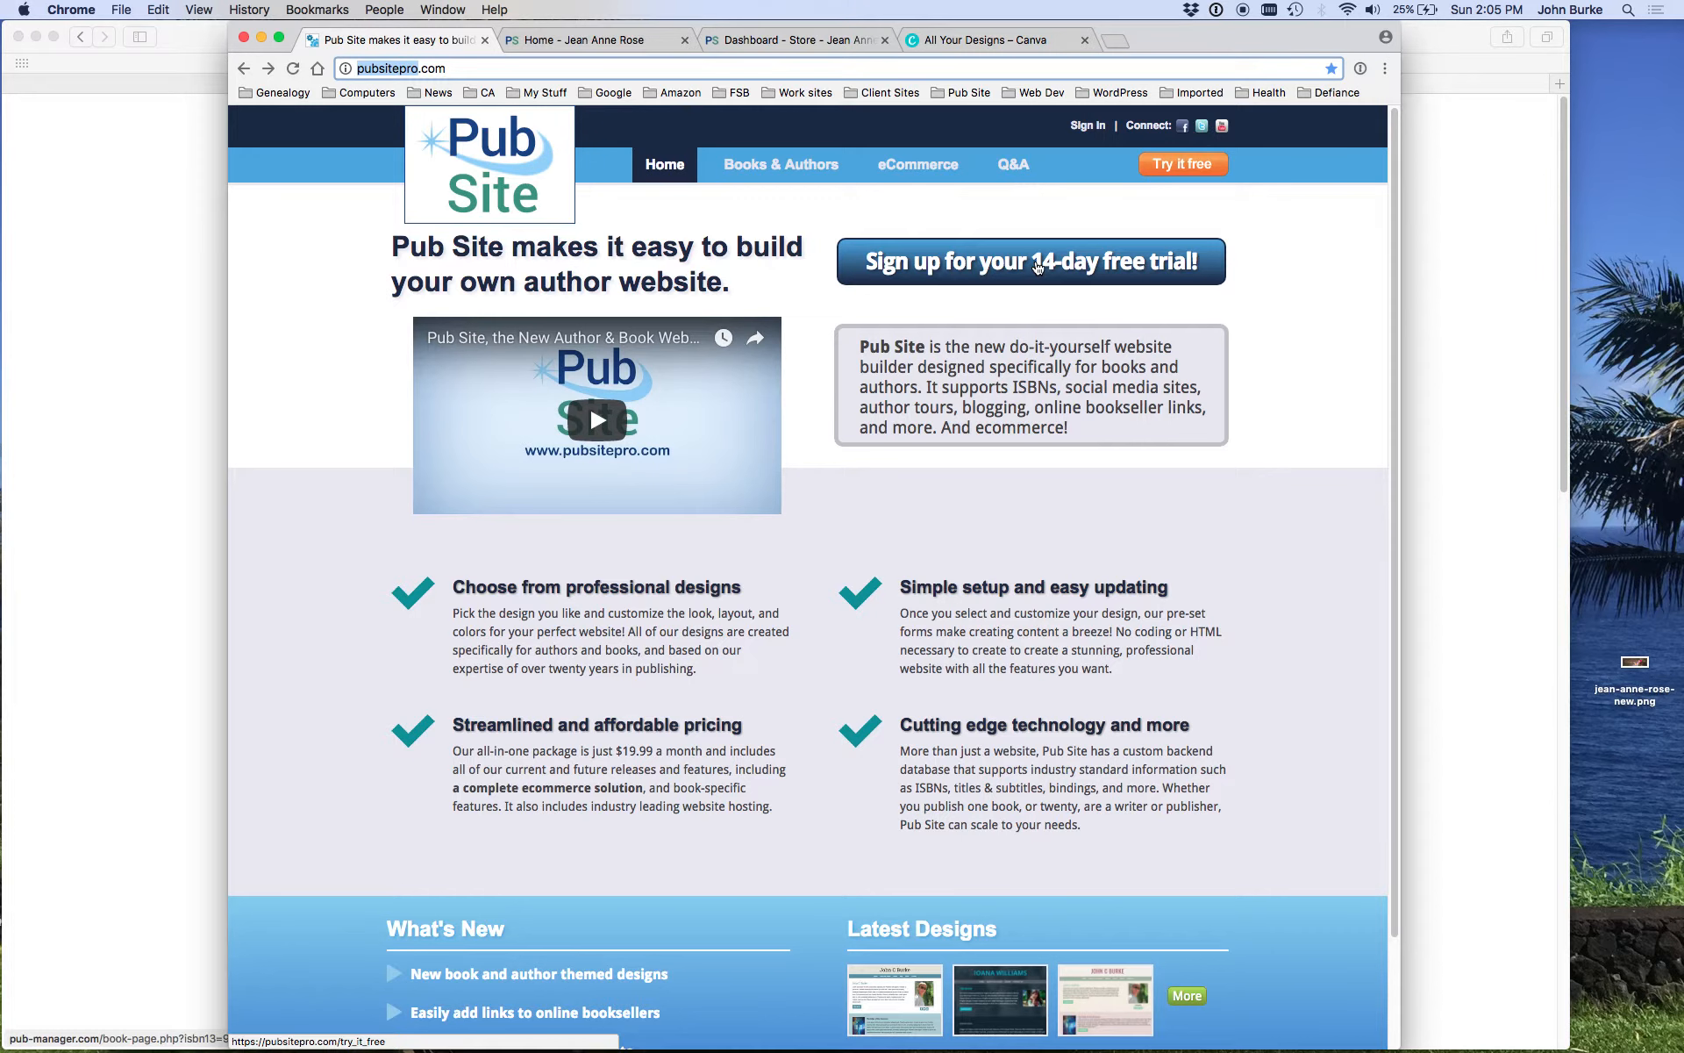
Step: View the free trial sign-up page, and review the general website settings and setup steps on the site's dashboard
left_click(1036, 266)
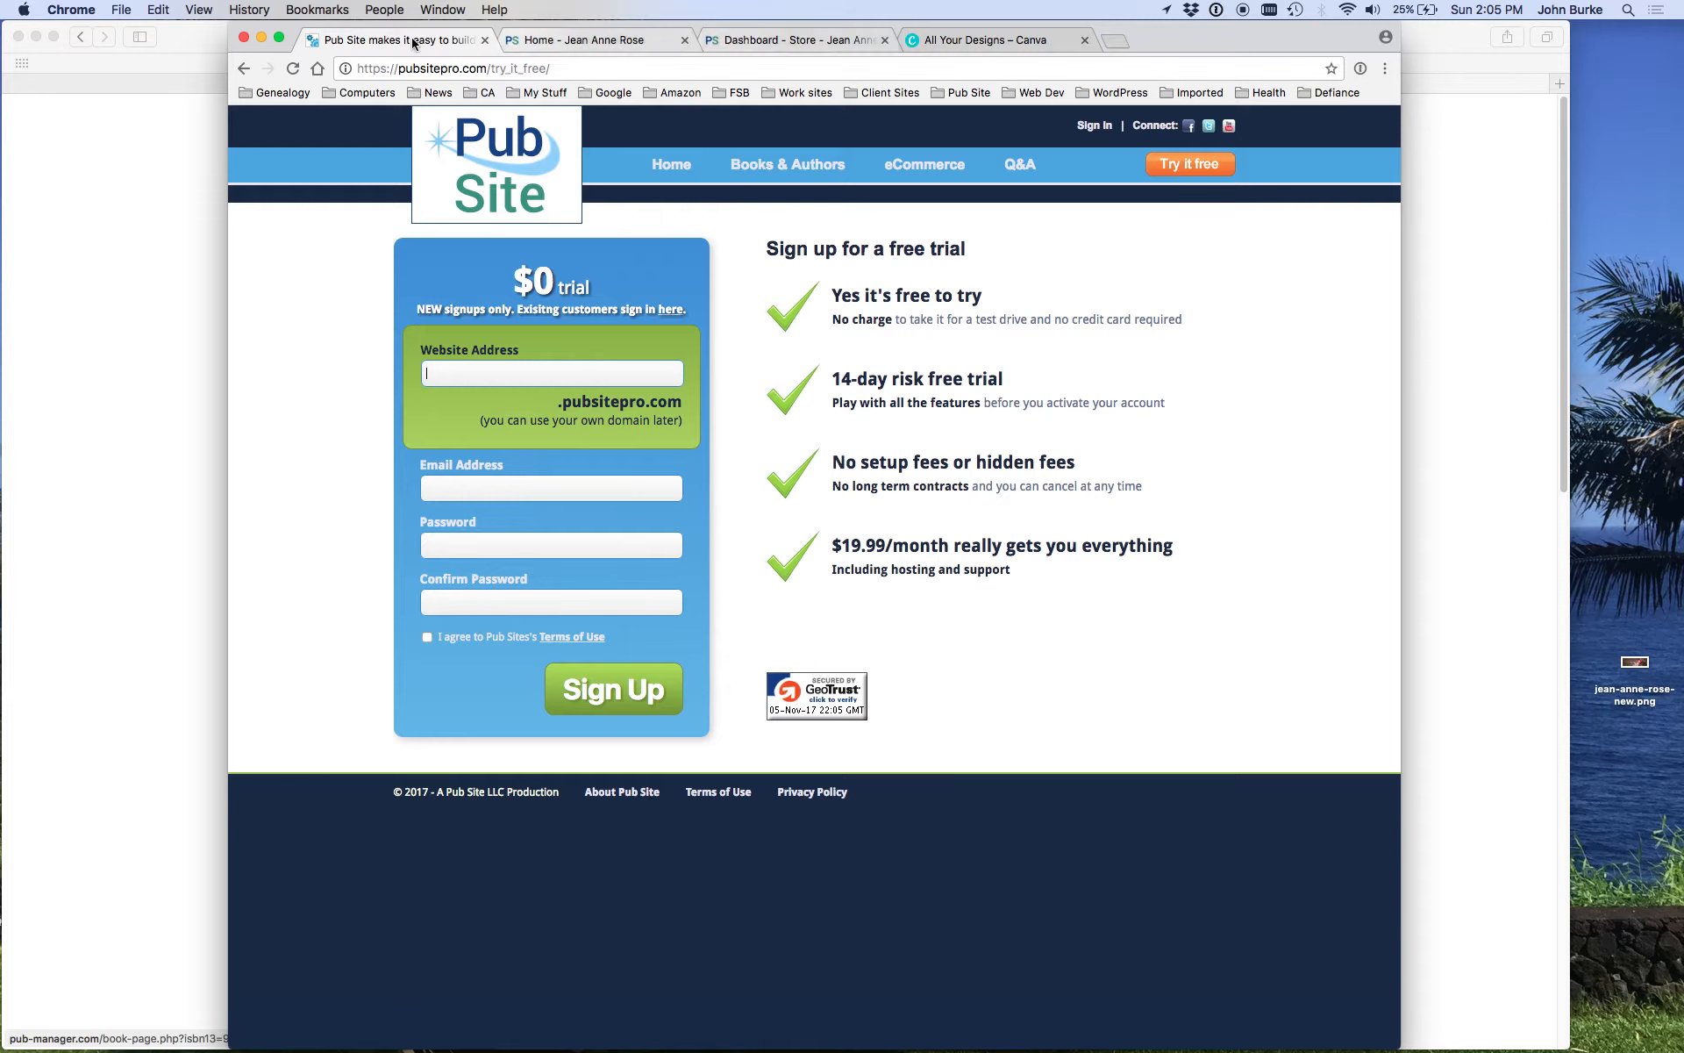
left_click(743, 39)
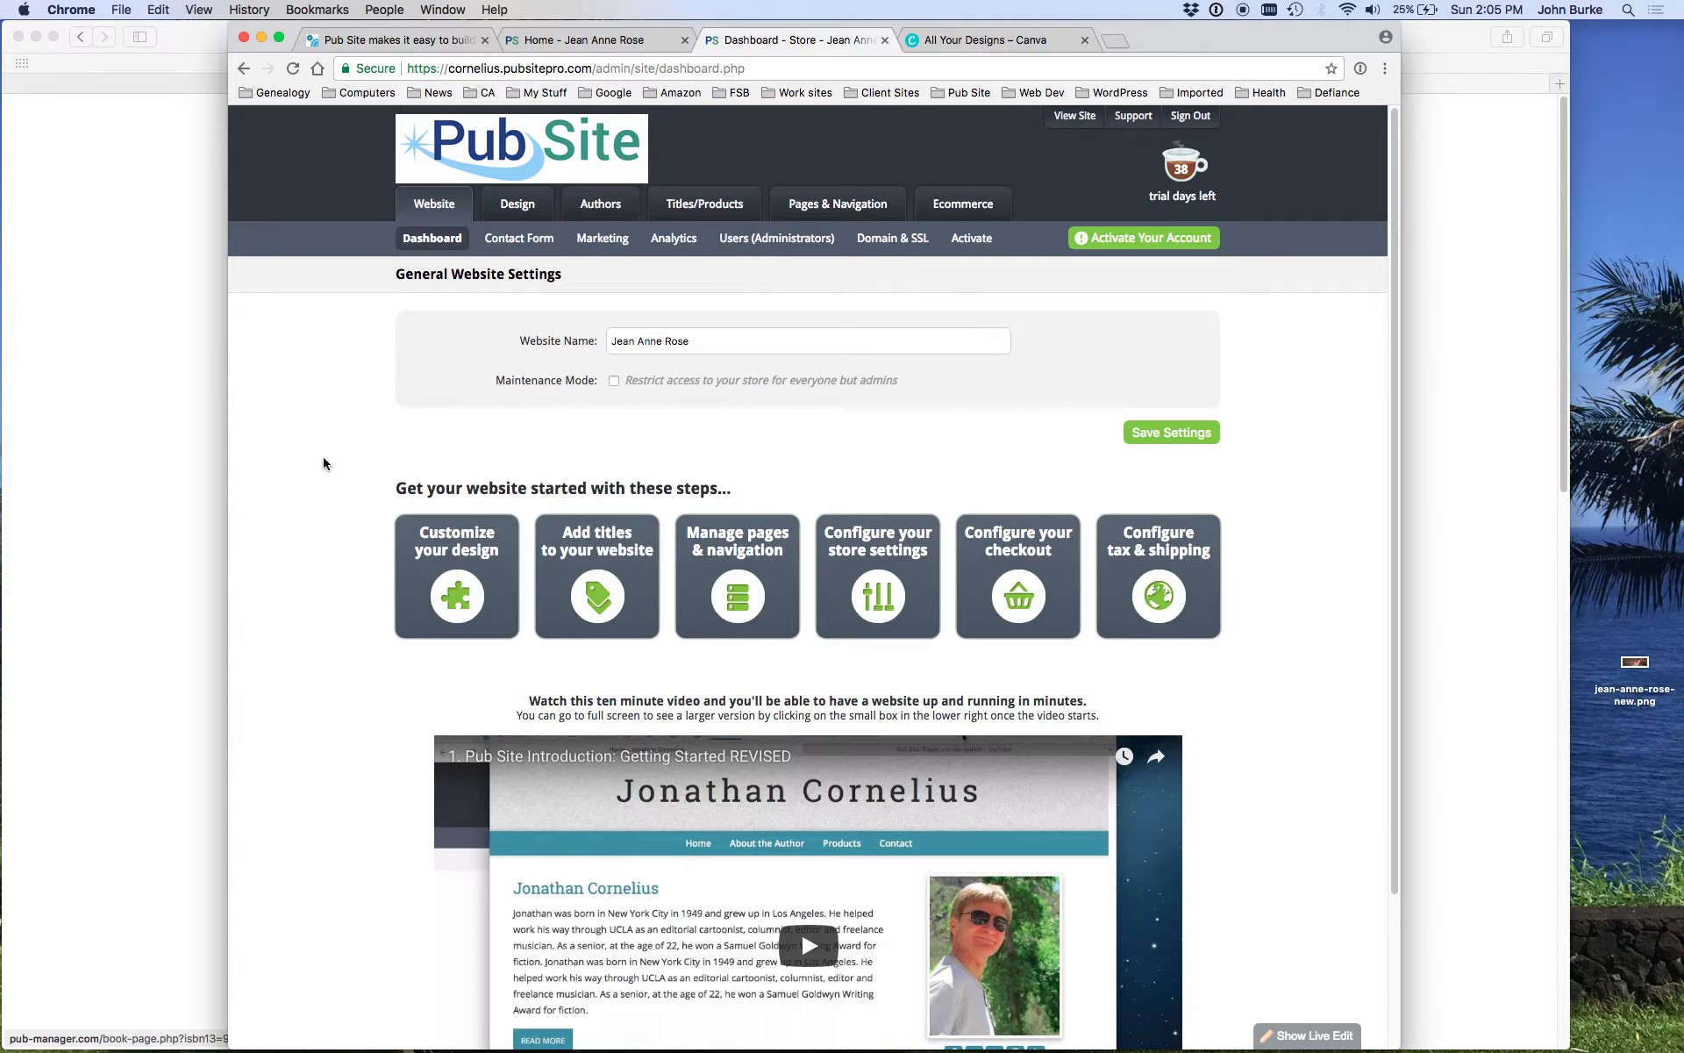
scroll(323, 463, "down", 4)
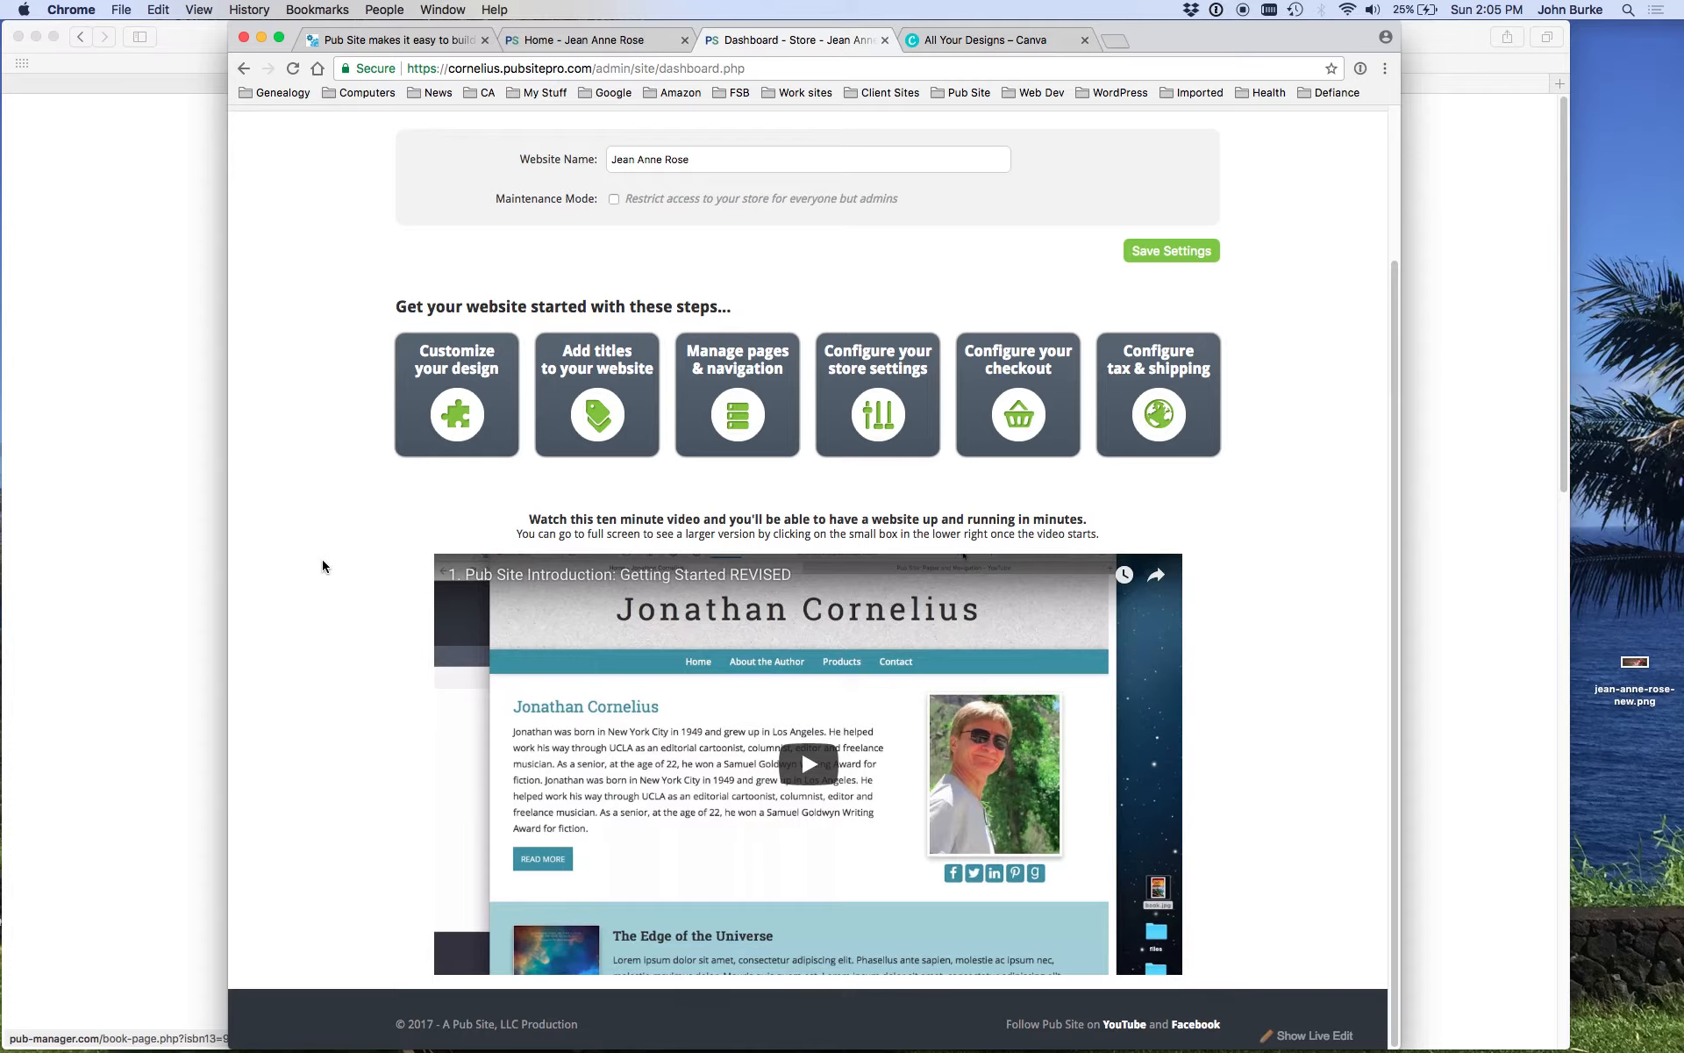
scroll(322, 559, "up", 4)
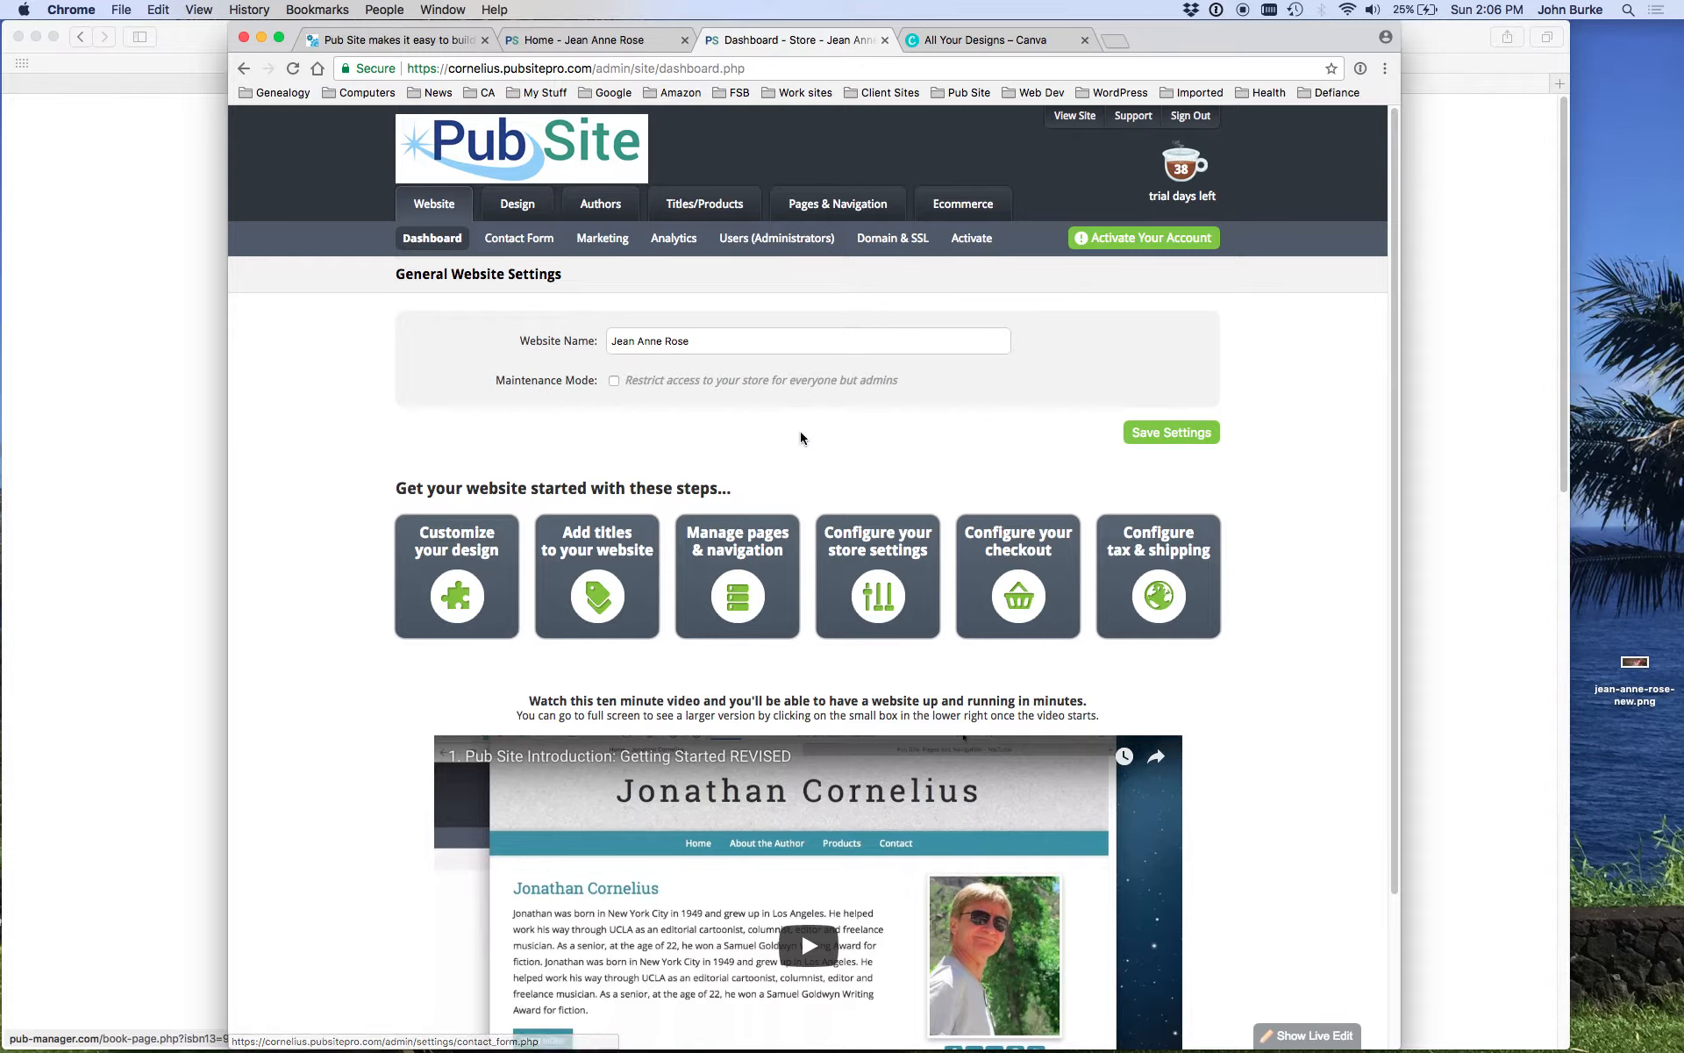
left_click_drag(622, 344, 674, 349)
left_click(667, 343)
left_click(586, 427)
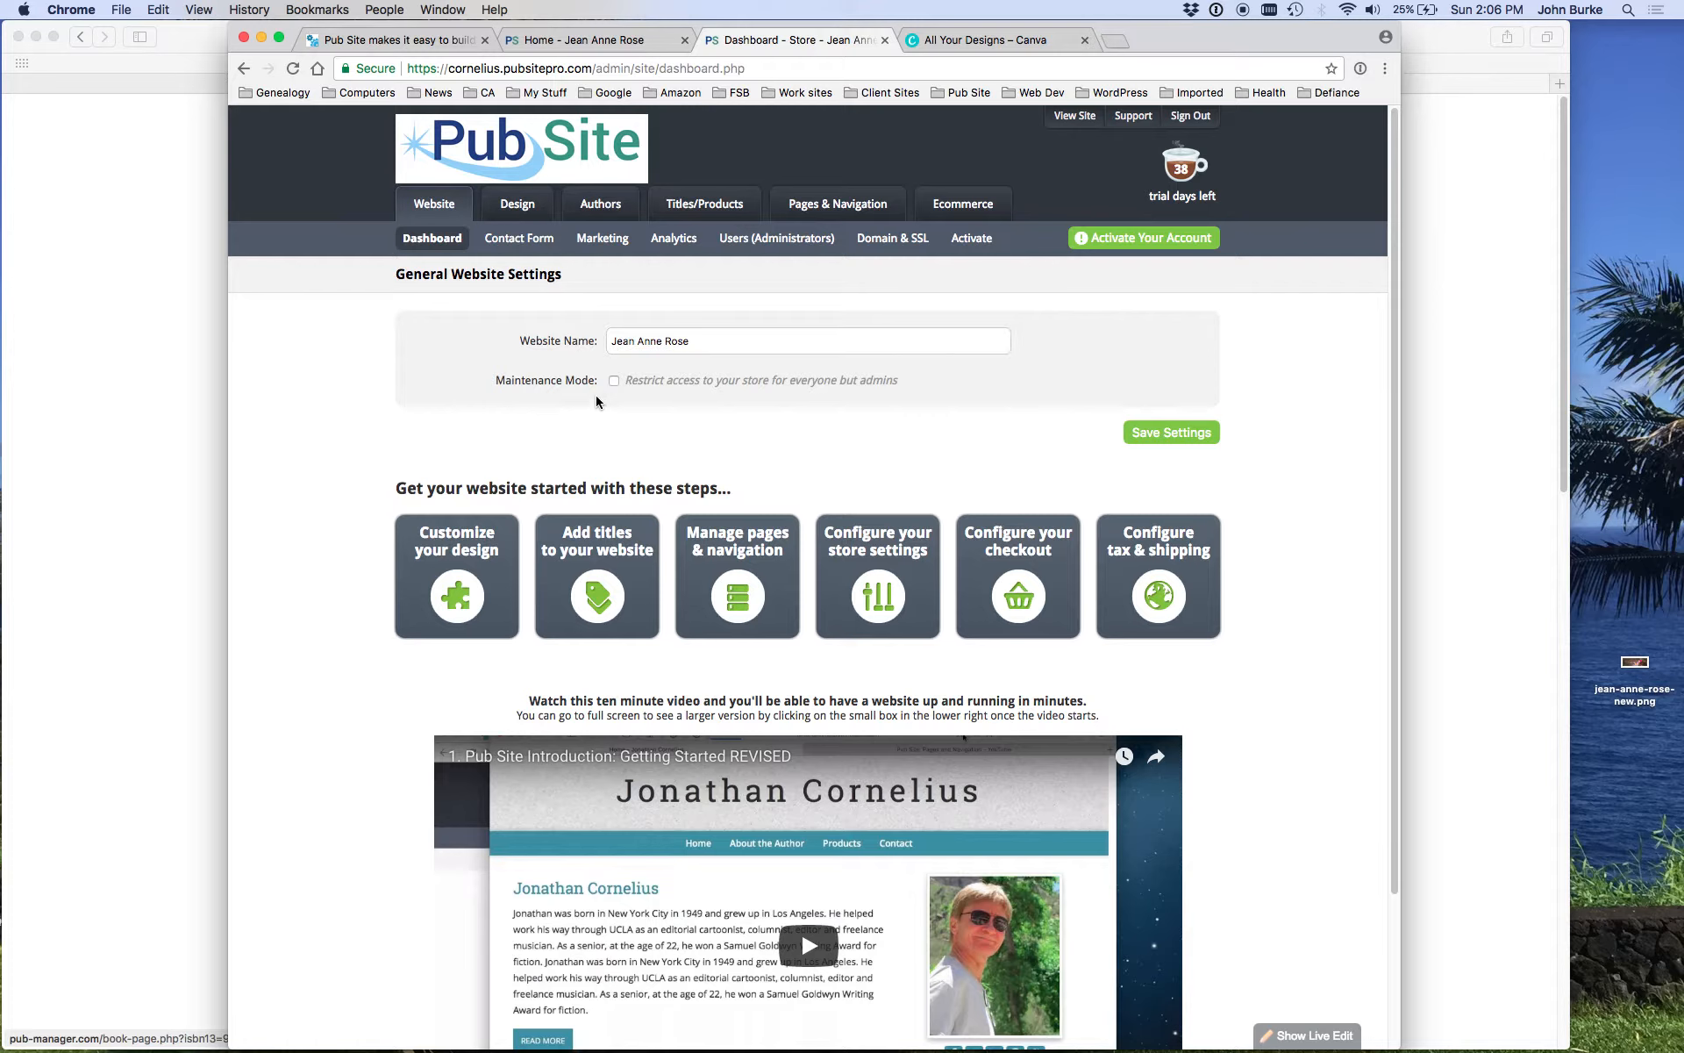
Step: Open the site's design themes and browse the available author themes
left_click(517, 207)
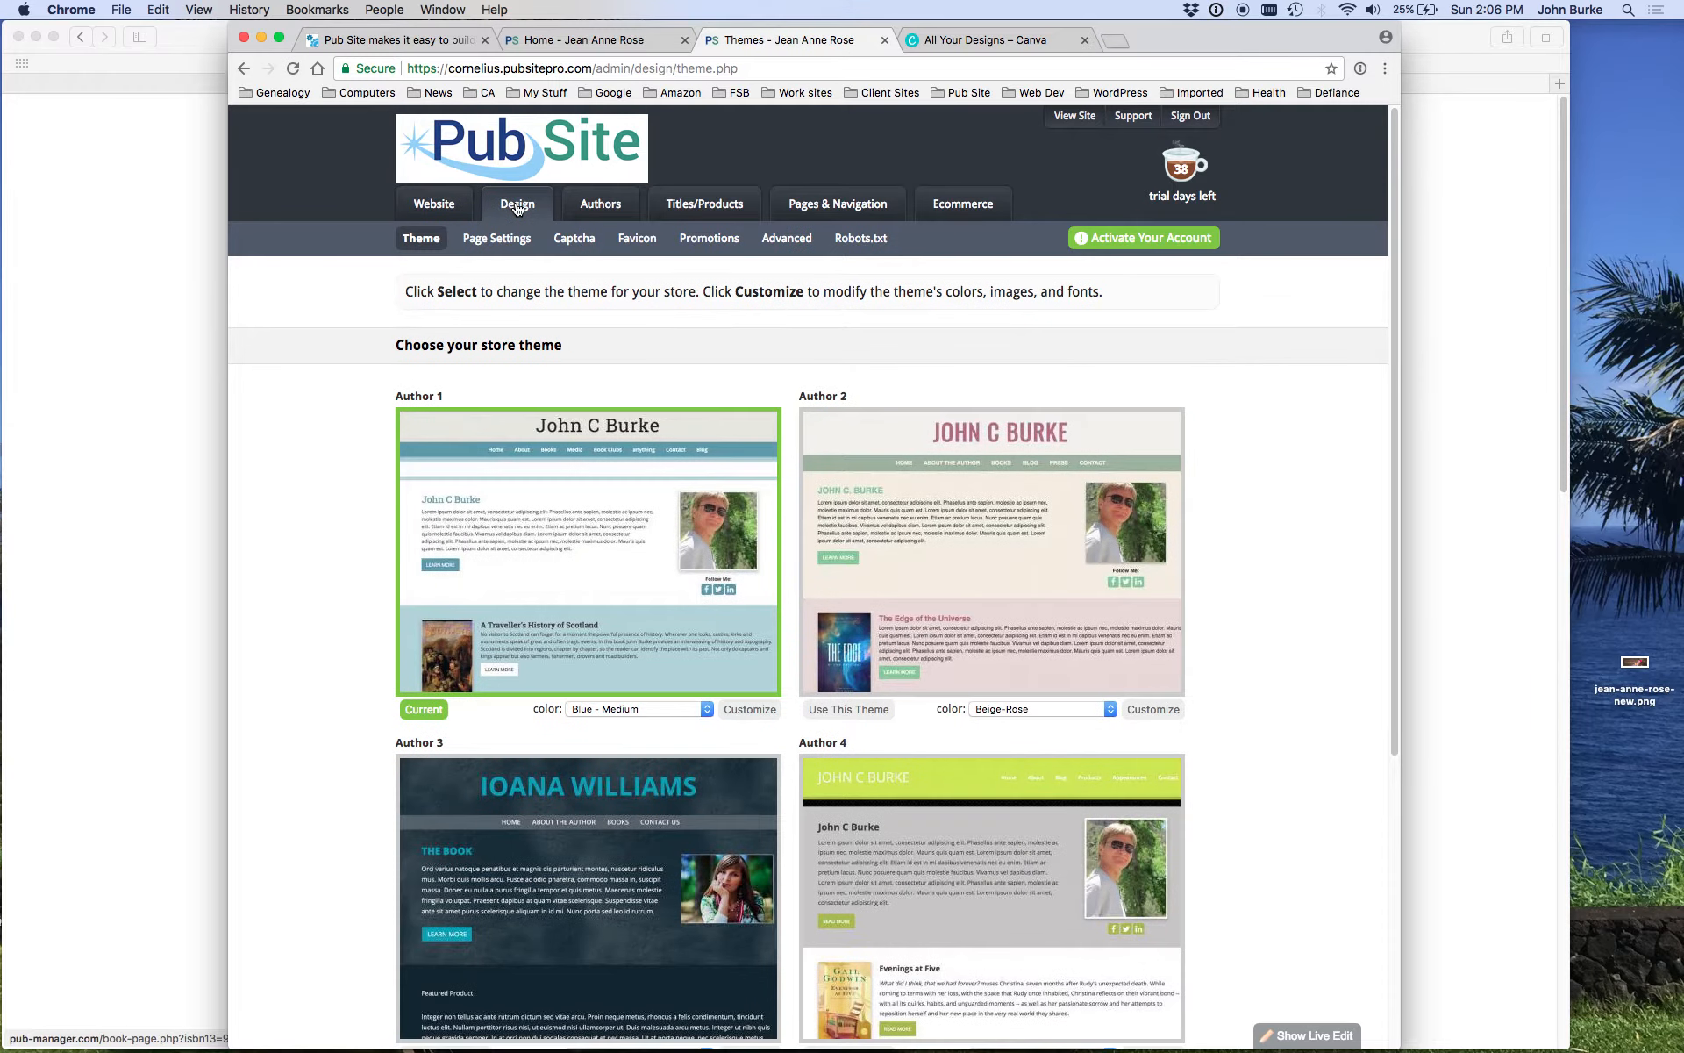
scroll(260, 471, "down", 1)
scroll(259, 472, "down", 5)
scroll(260, 472, "up", 5)
Step: Set the Author 1 theme's color to Olive
left_click(607, 708)
left_click(608, 708)
left_click(604, 712)
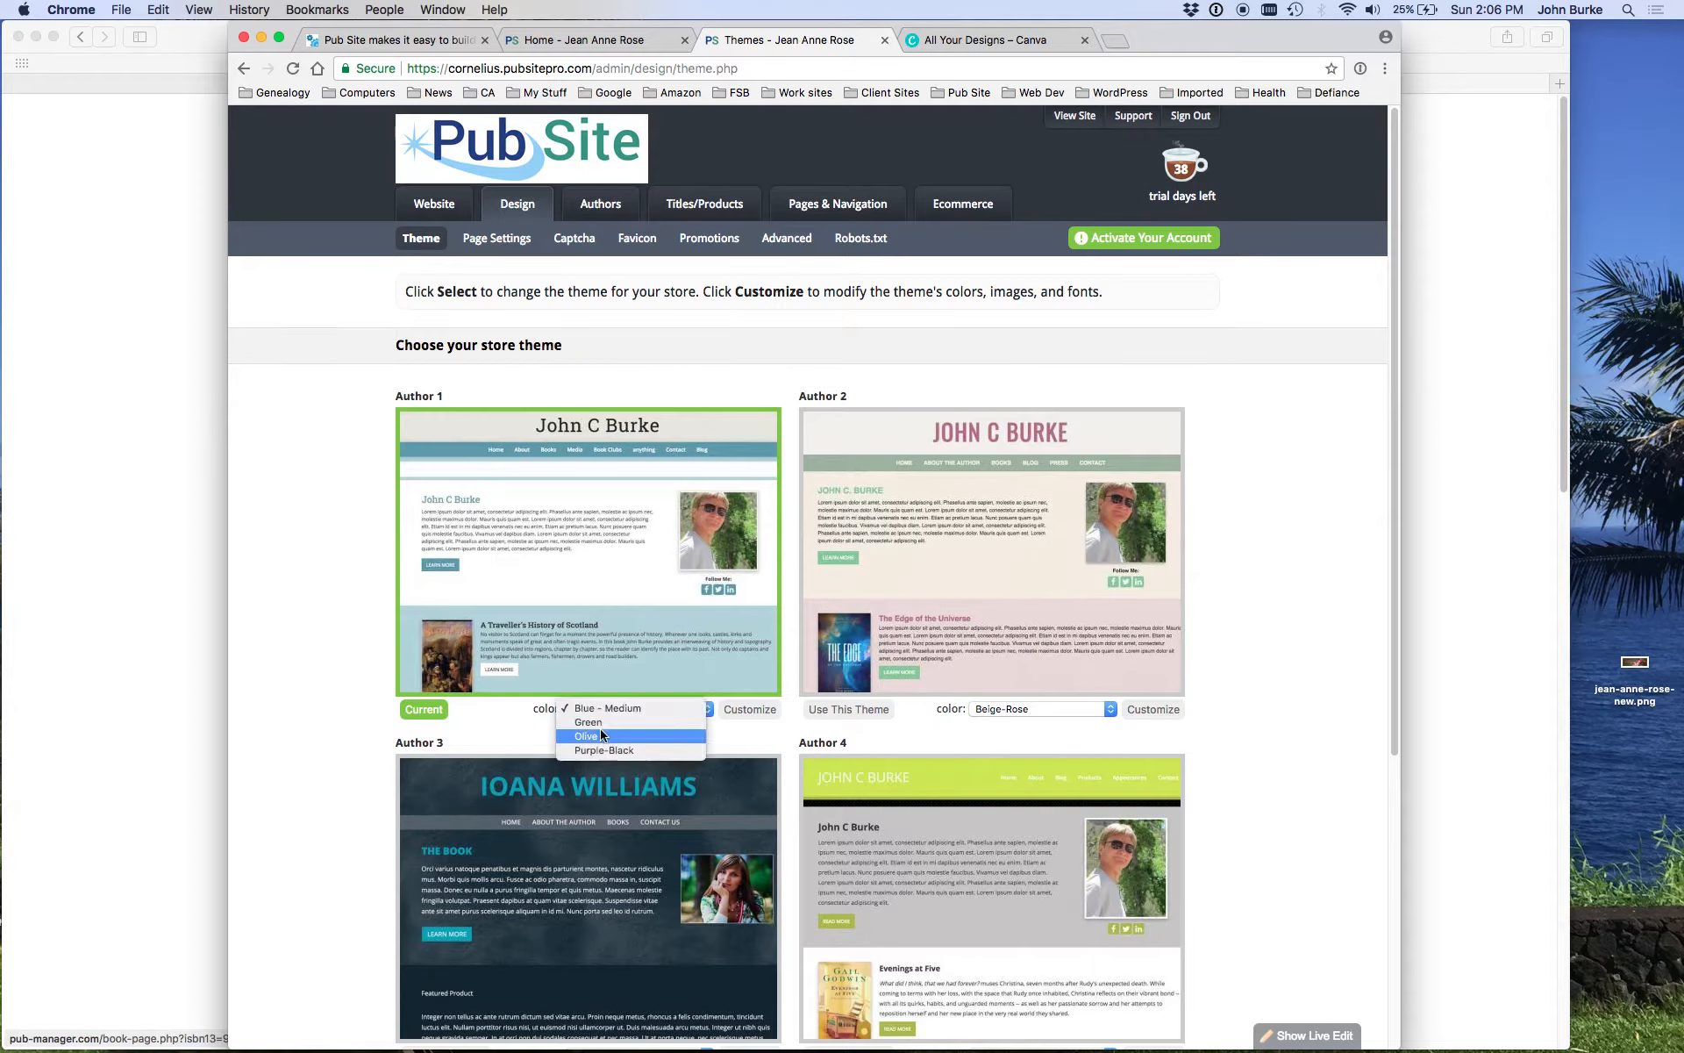
left_click(597, 736)
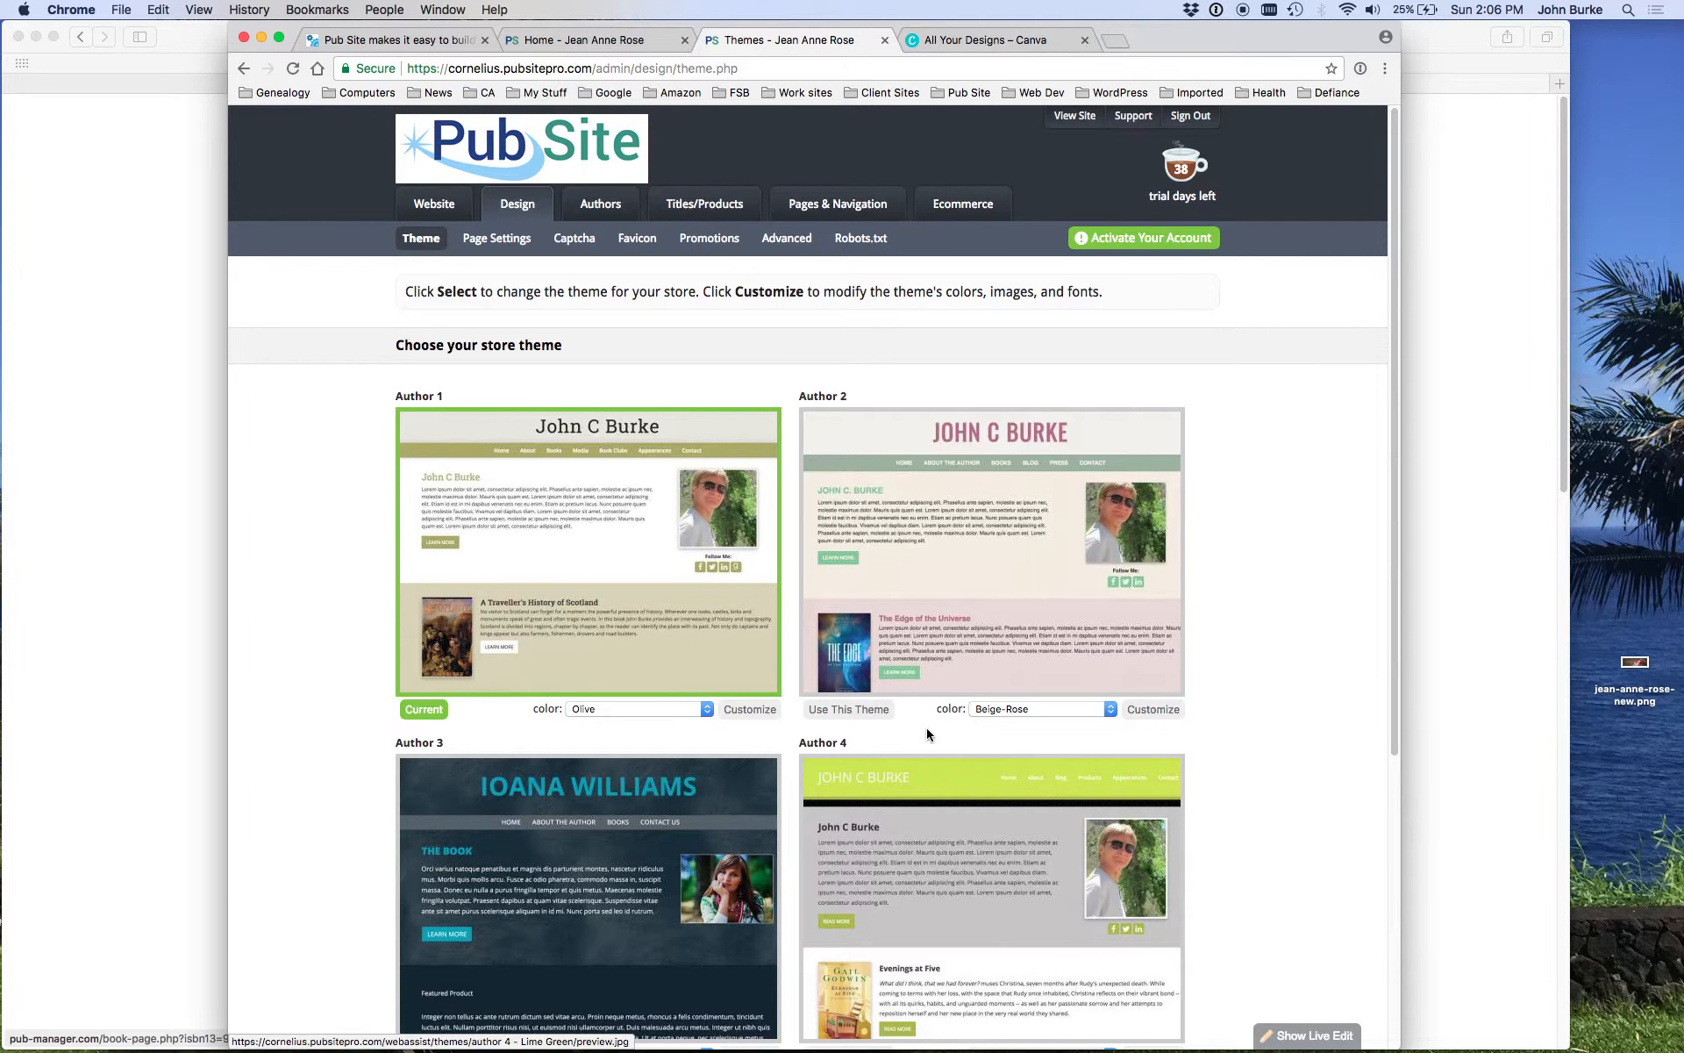
Step: Set the Author 2 theme's color to Rose
left_click(1008, 712)
left_click(1008, 711)
left_click(1013, 713)
left_click(1012, 729)
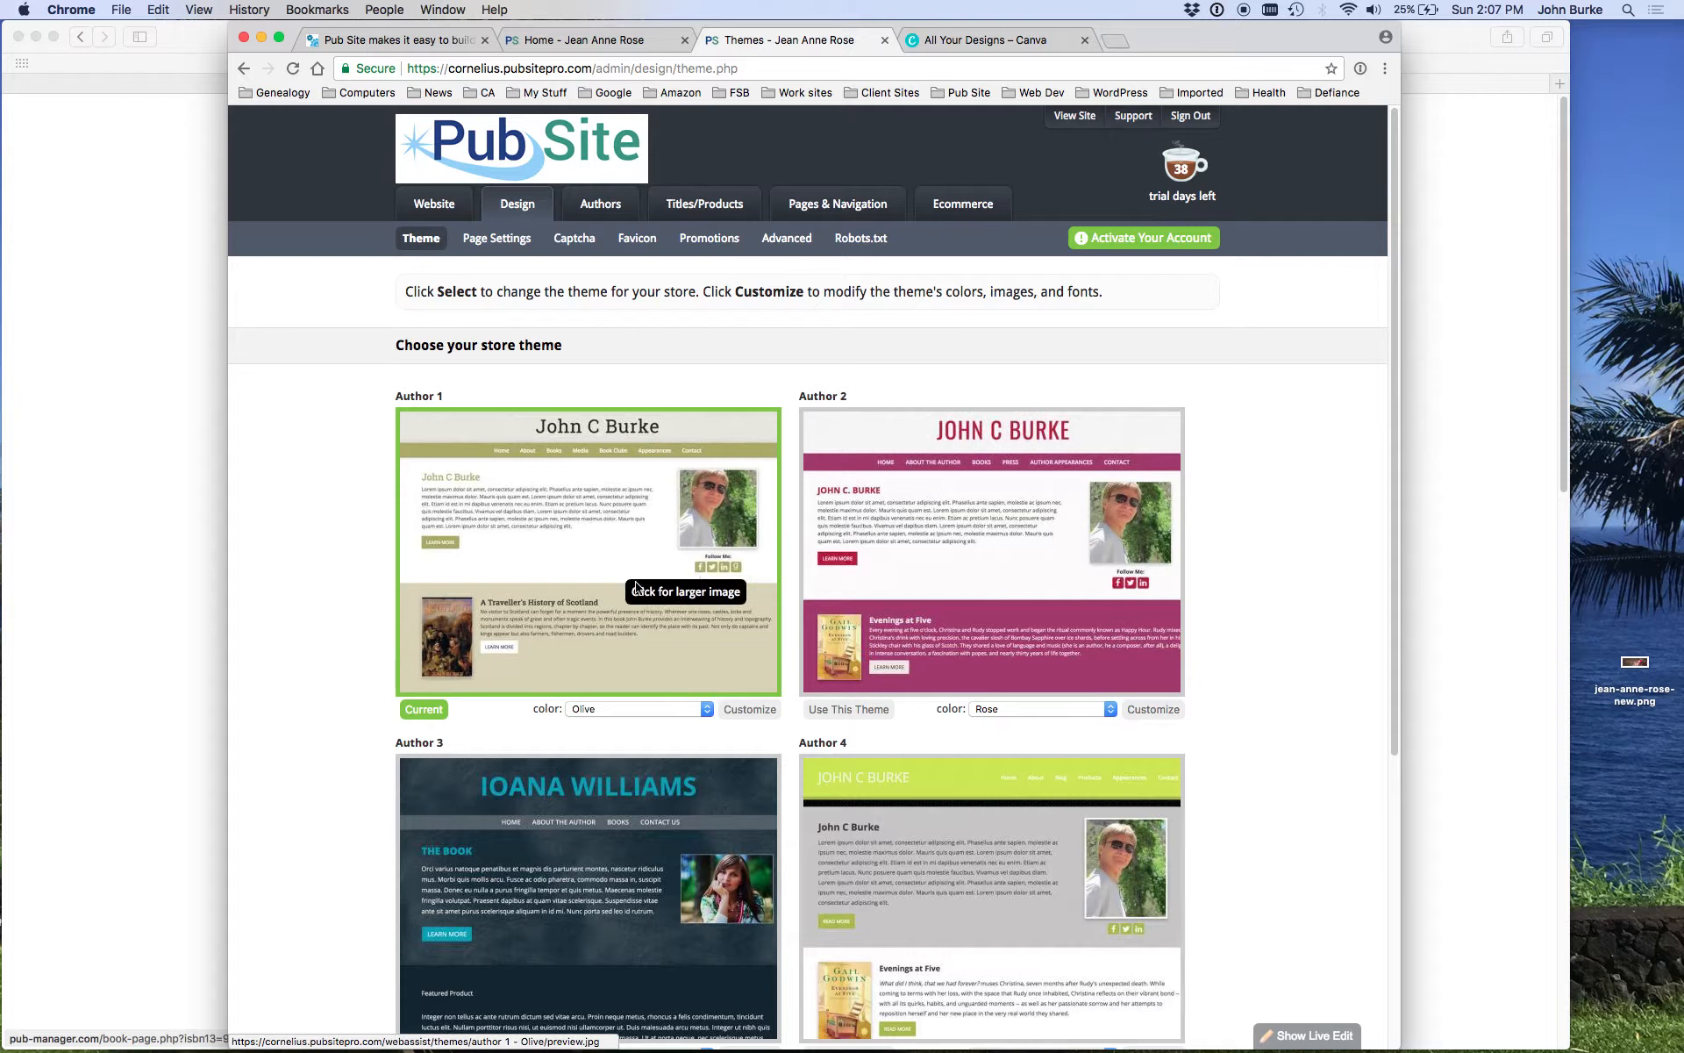
Step: Set the Author 1 theme's color to Blue - Medium
left_click(588, 723)
left_click(593, 689)
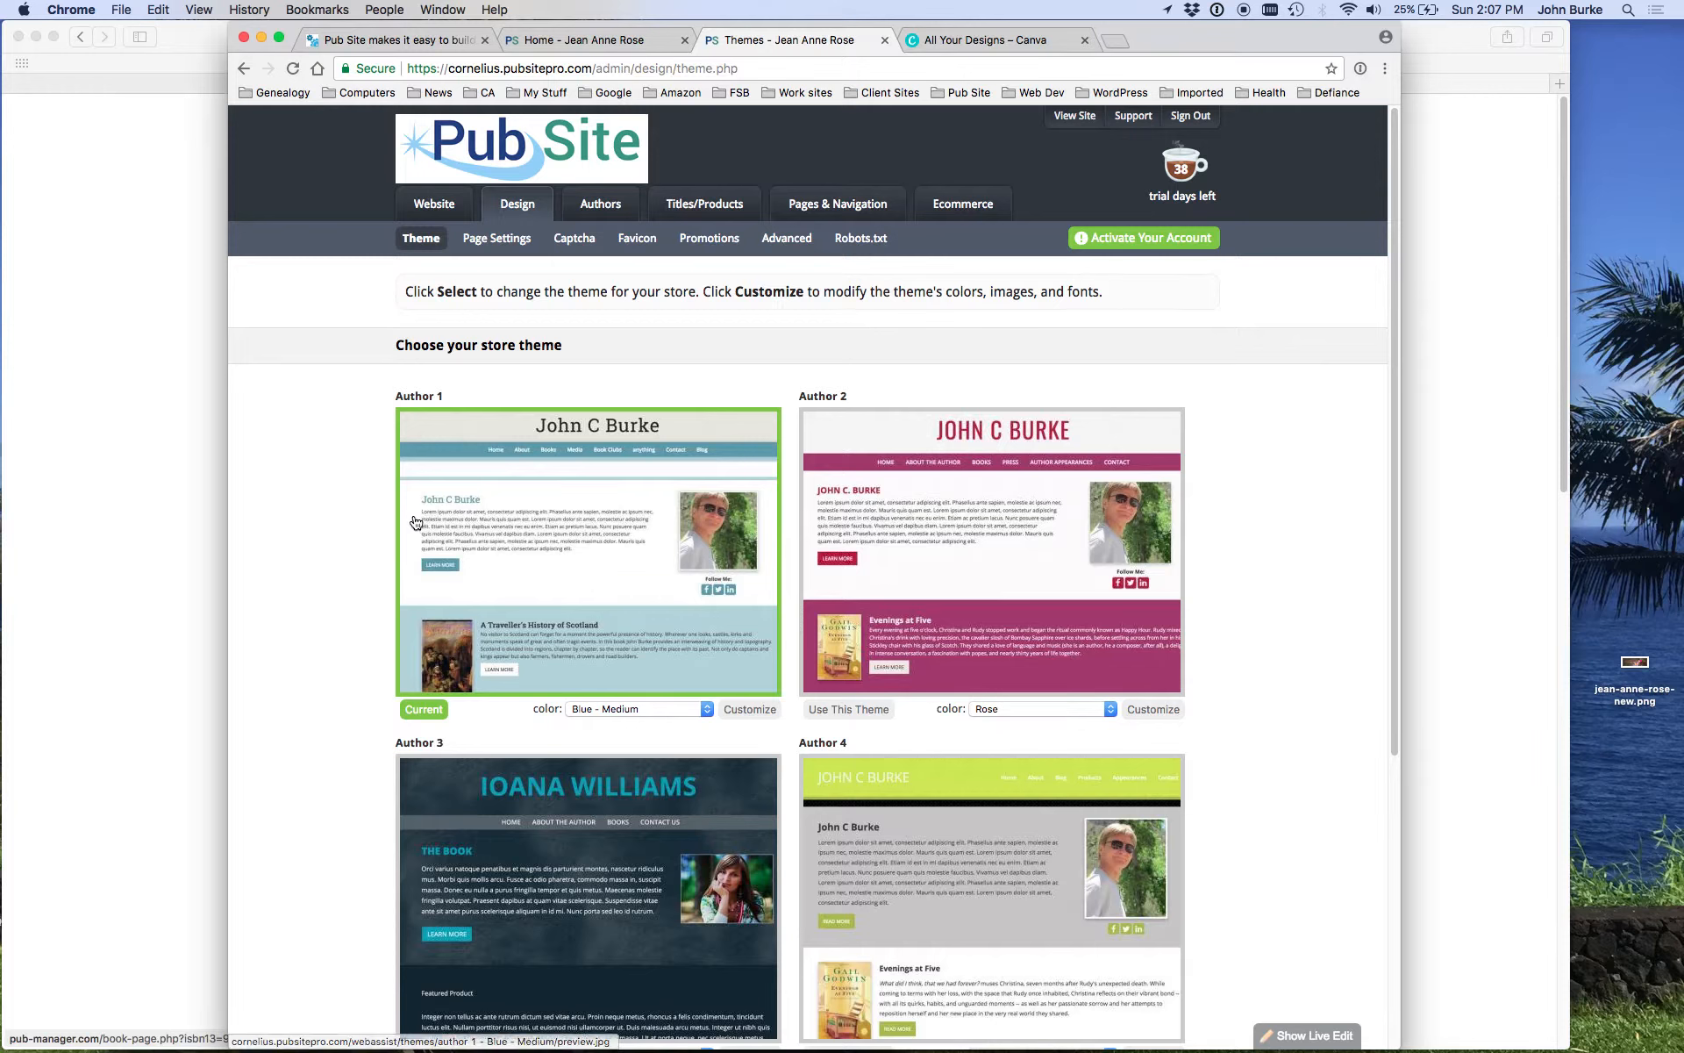
Step: Customize the Author 1 theme so that its site header uses text instead of an image
left_click(749, 710)
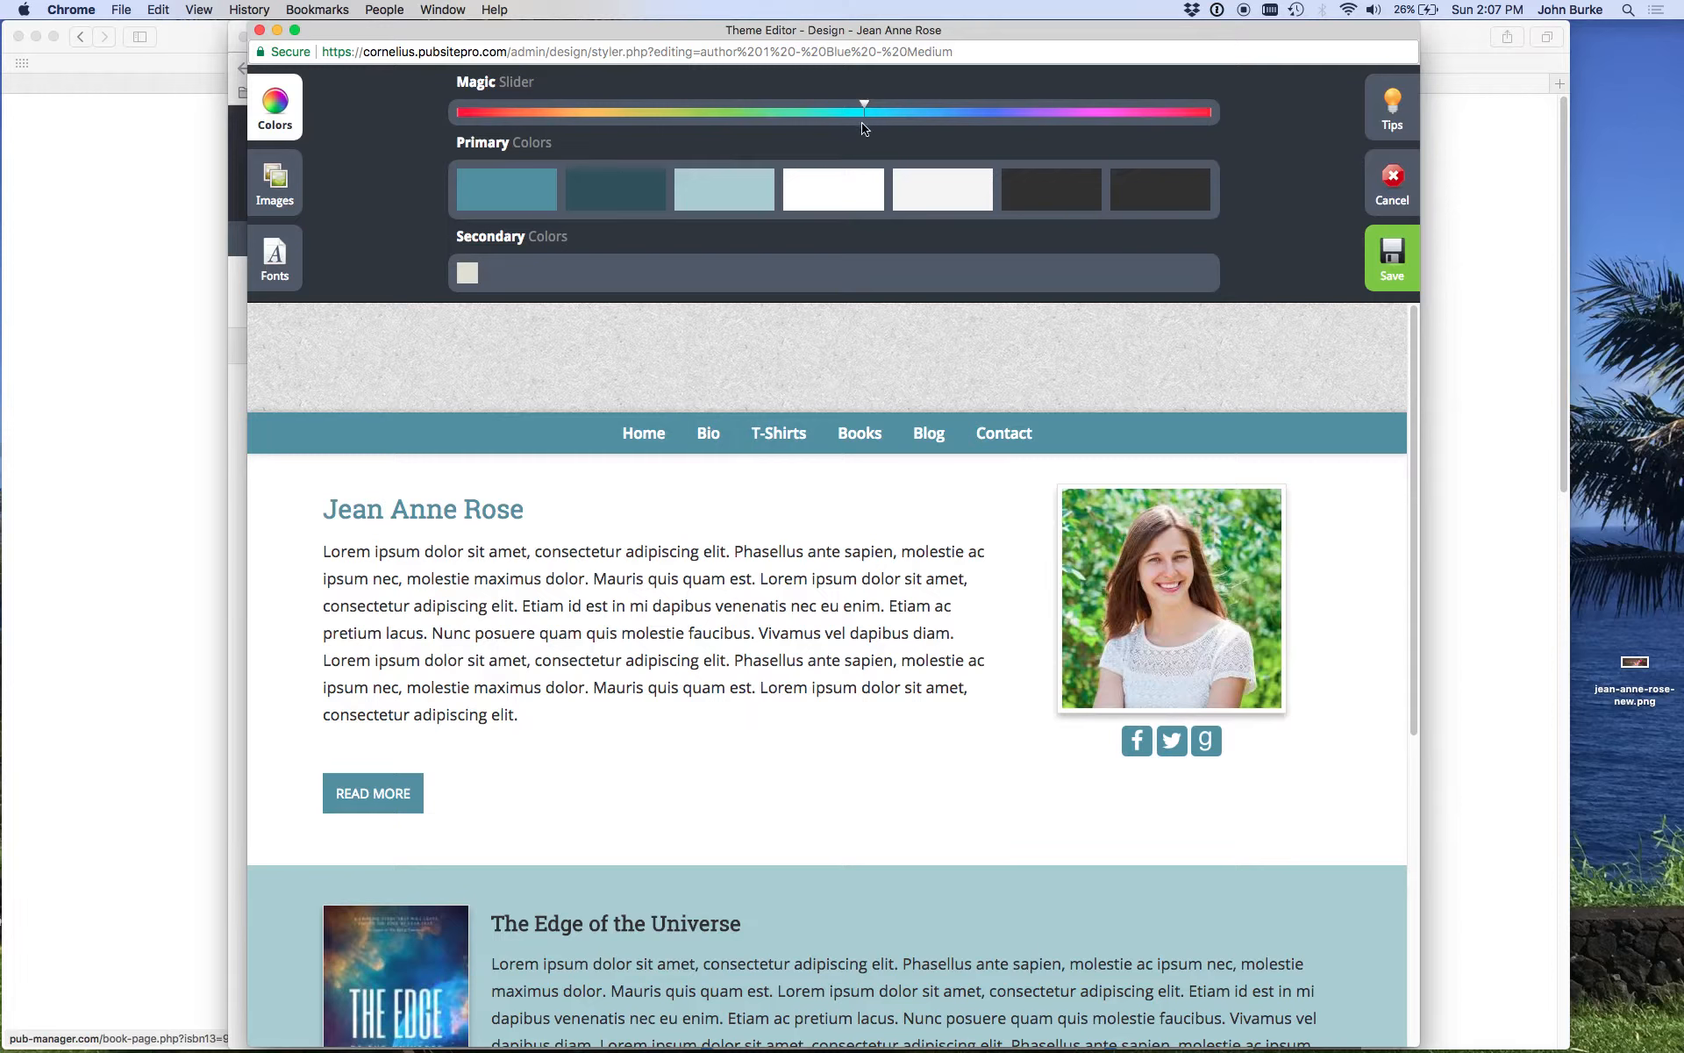
left_click(274, 181)
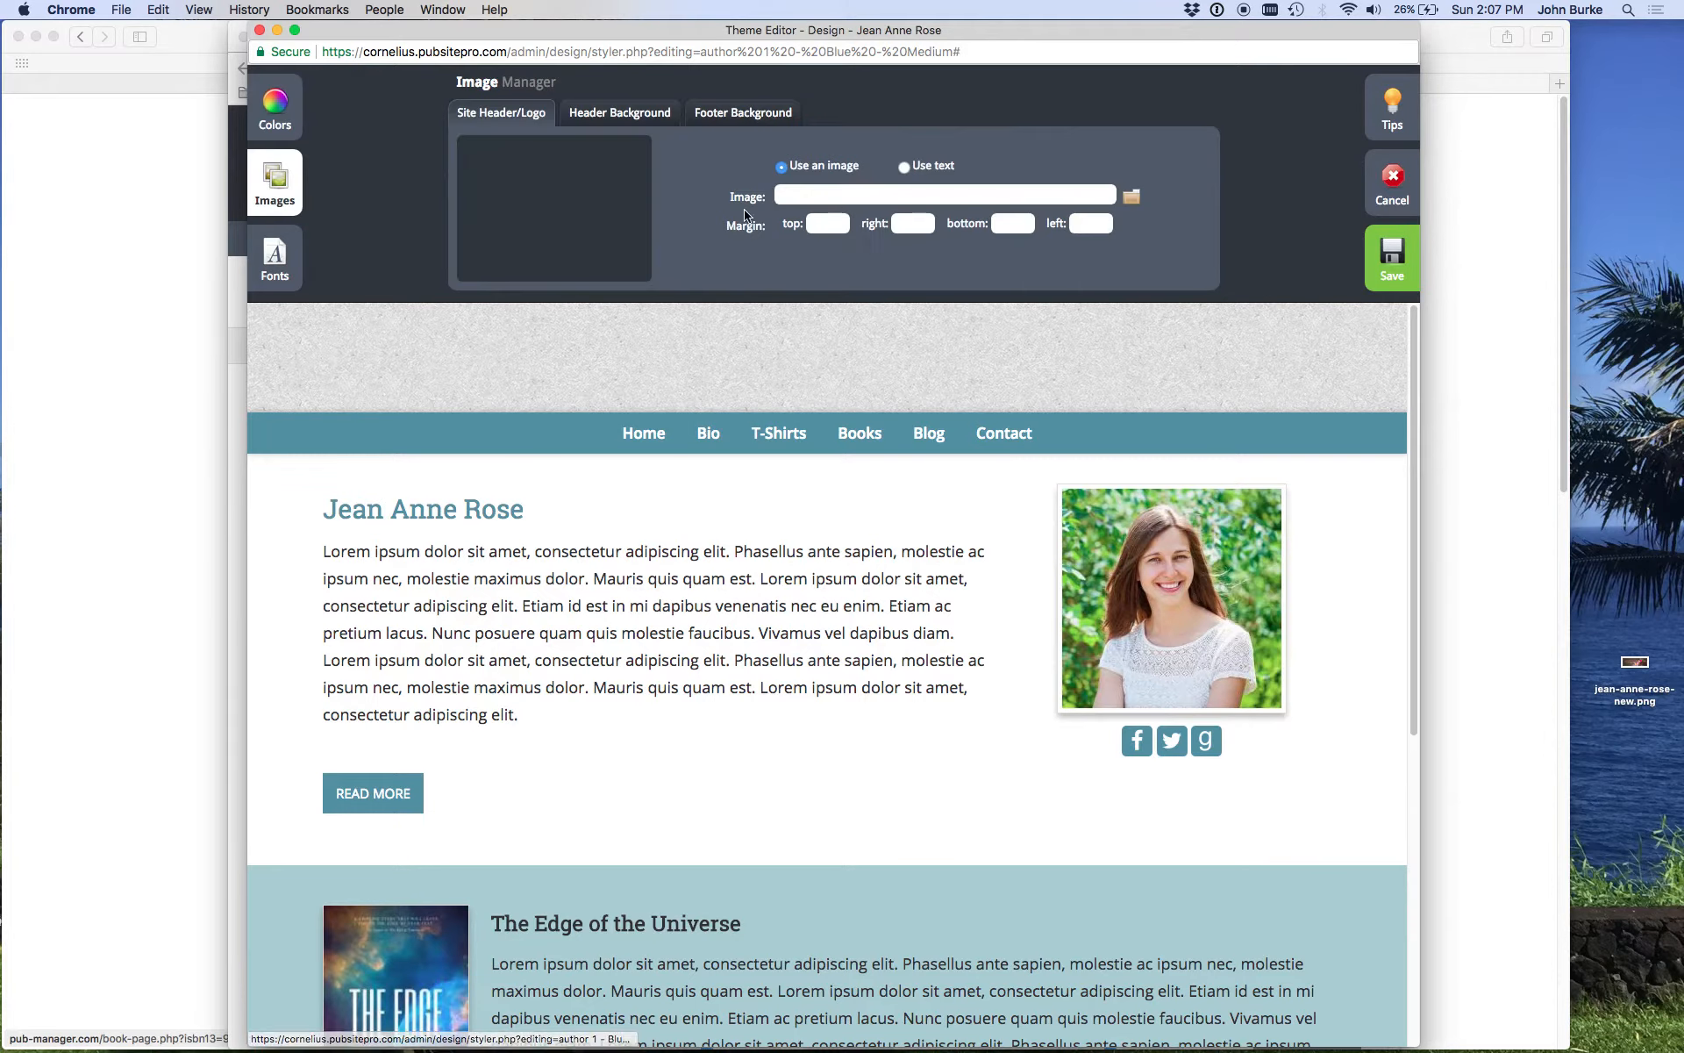
left_click(906, 168)
Step: Shift the theme's color scheme from teal to magenta-purple with the Magic Slider, and check it on the home and Bio pages
left_click(276, 109)
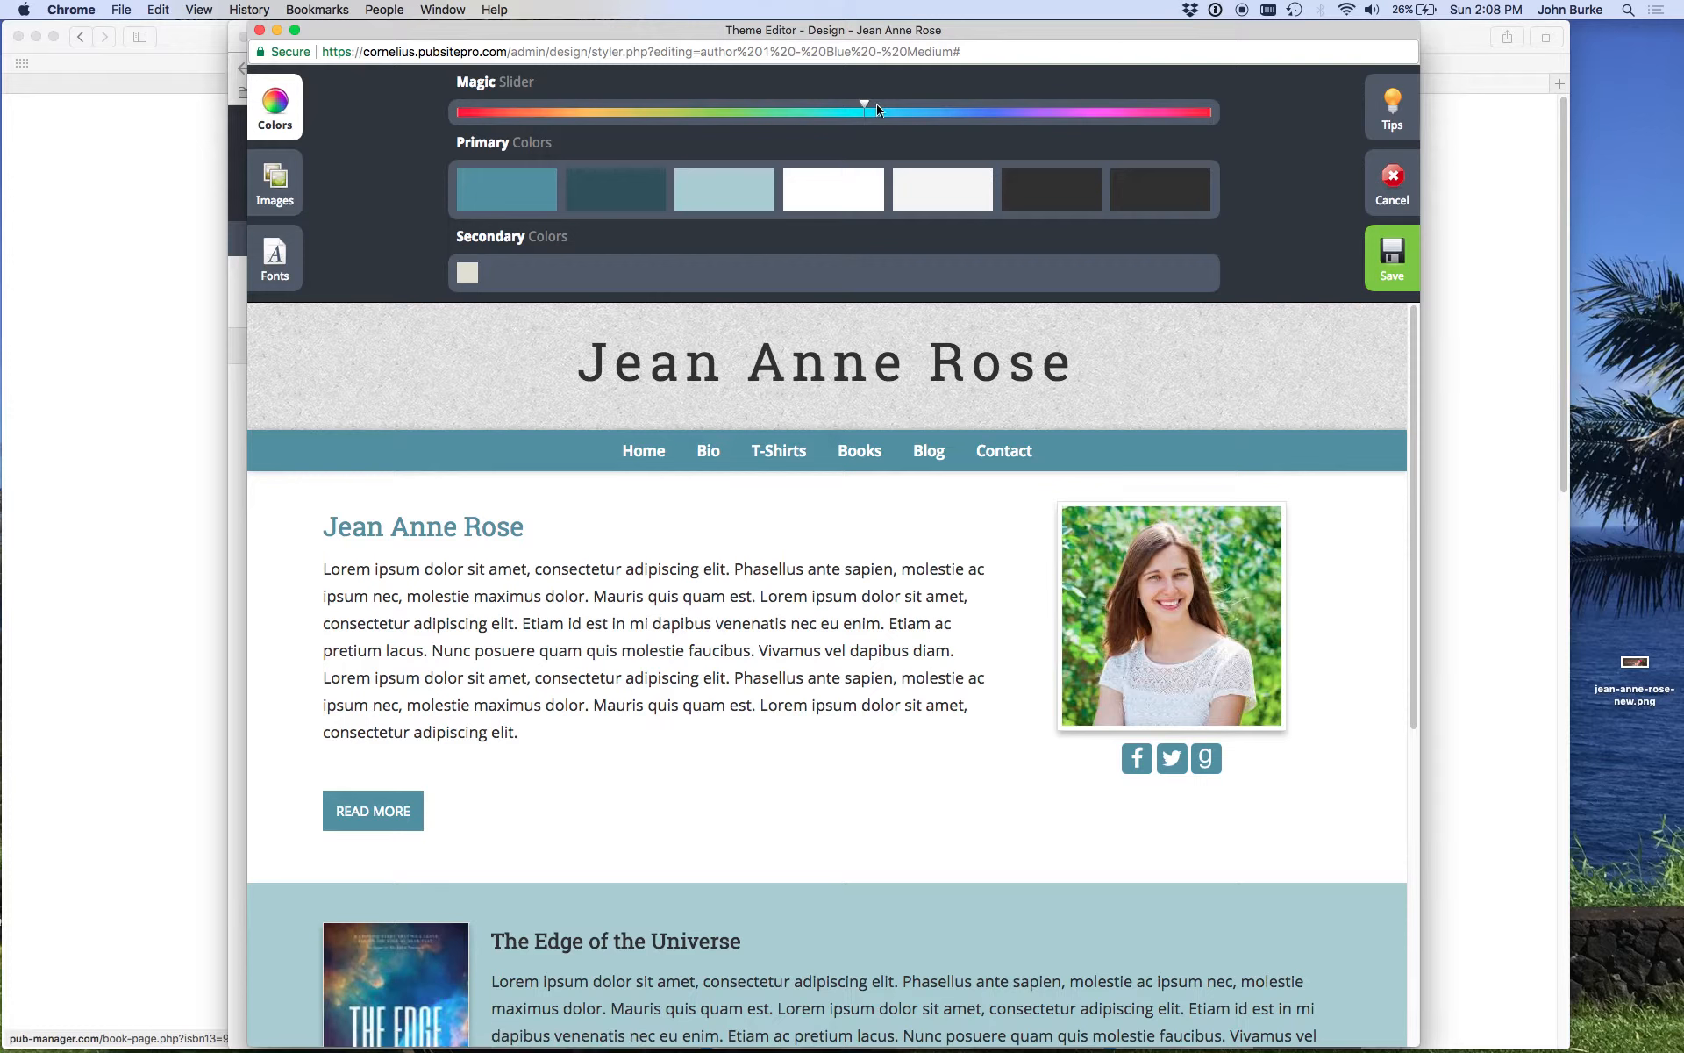
left_click_drag(865, 107, 1111, 123)
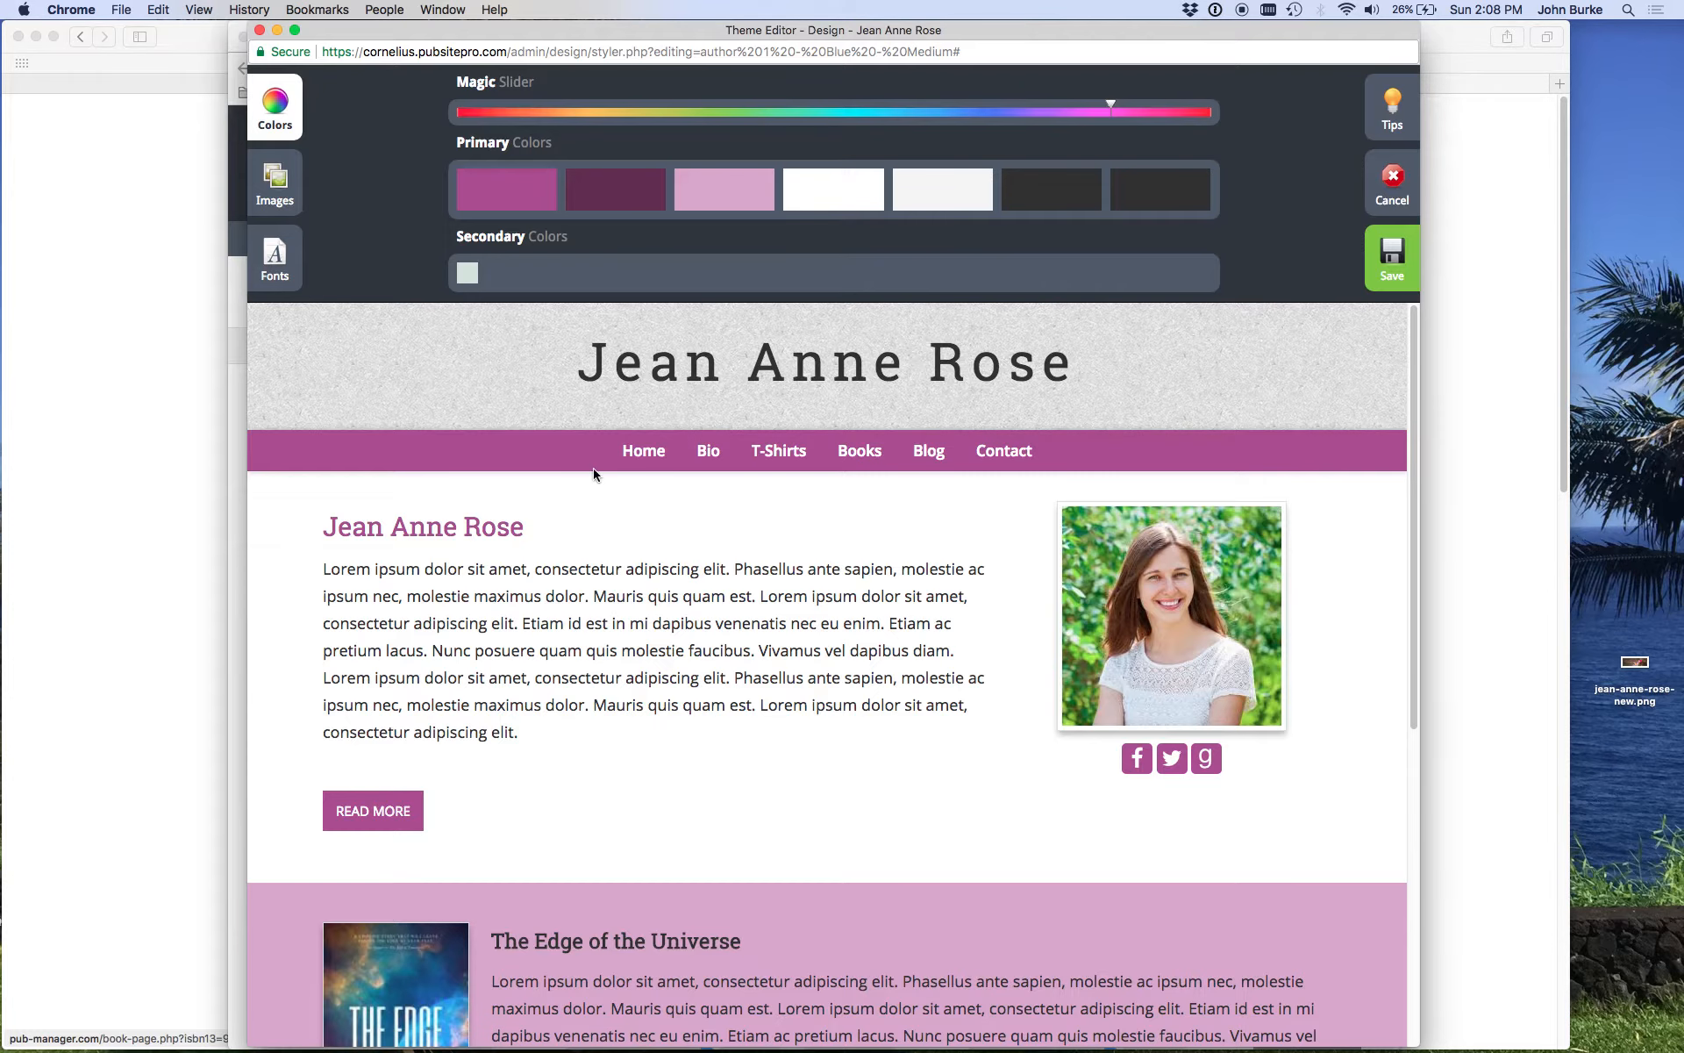
scroll(589, 542, "down", 6)
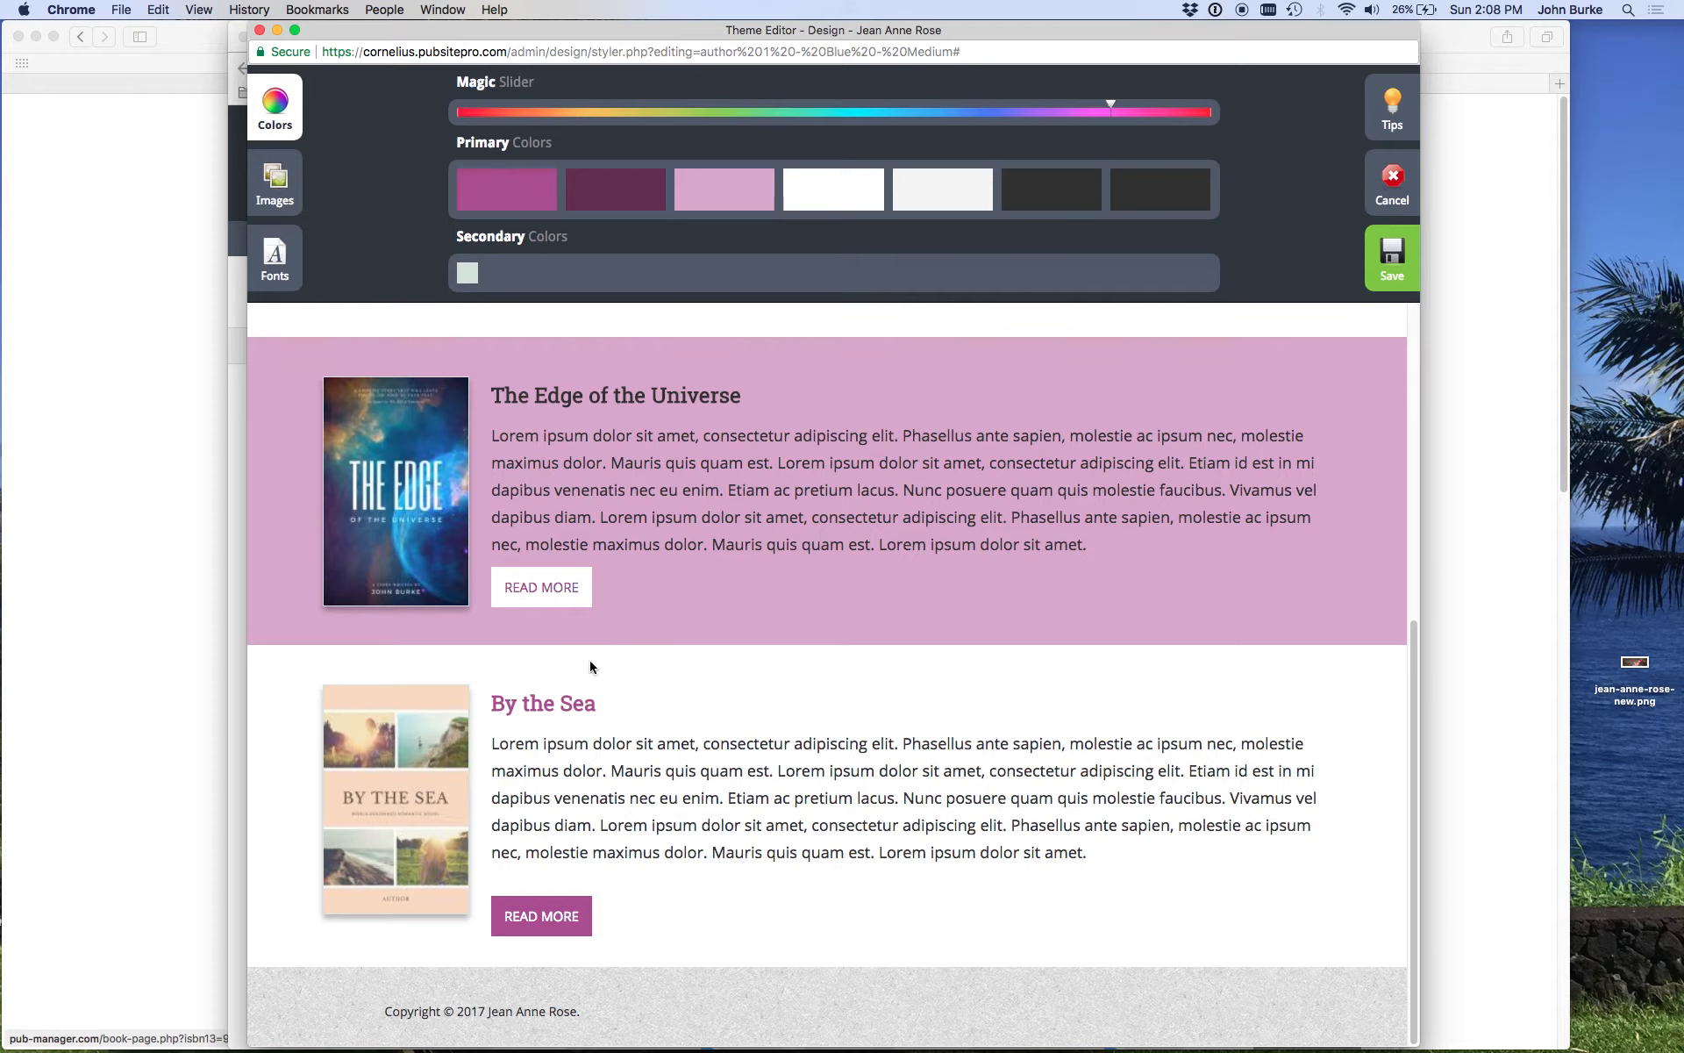
scroll(628, 483, "up", 6)
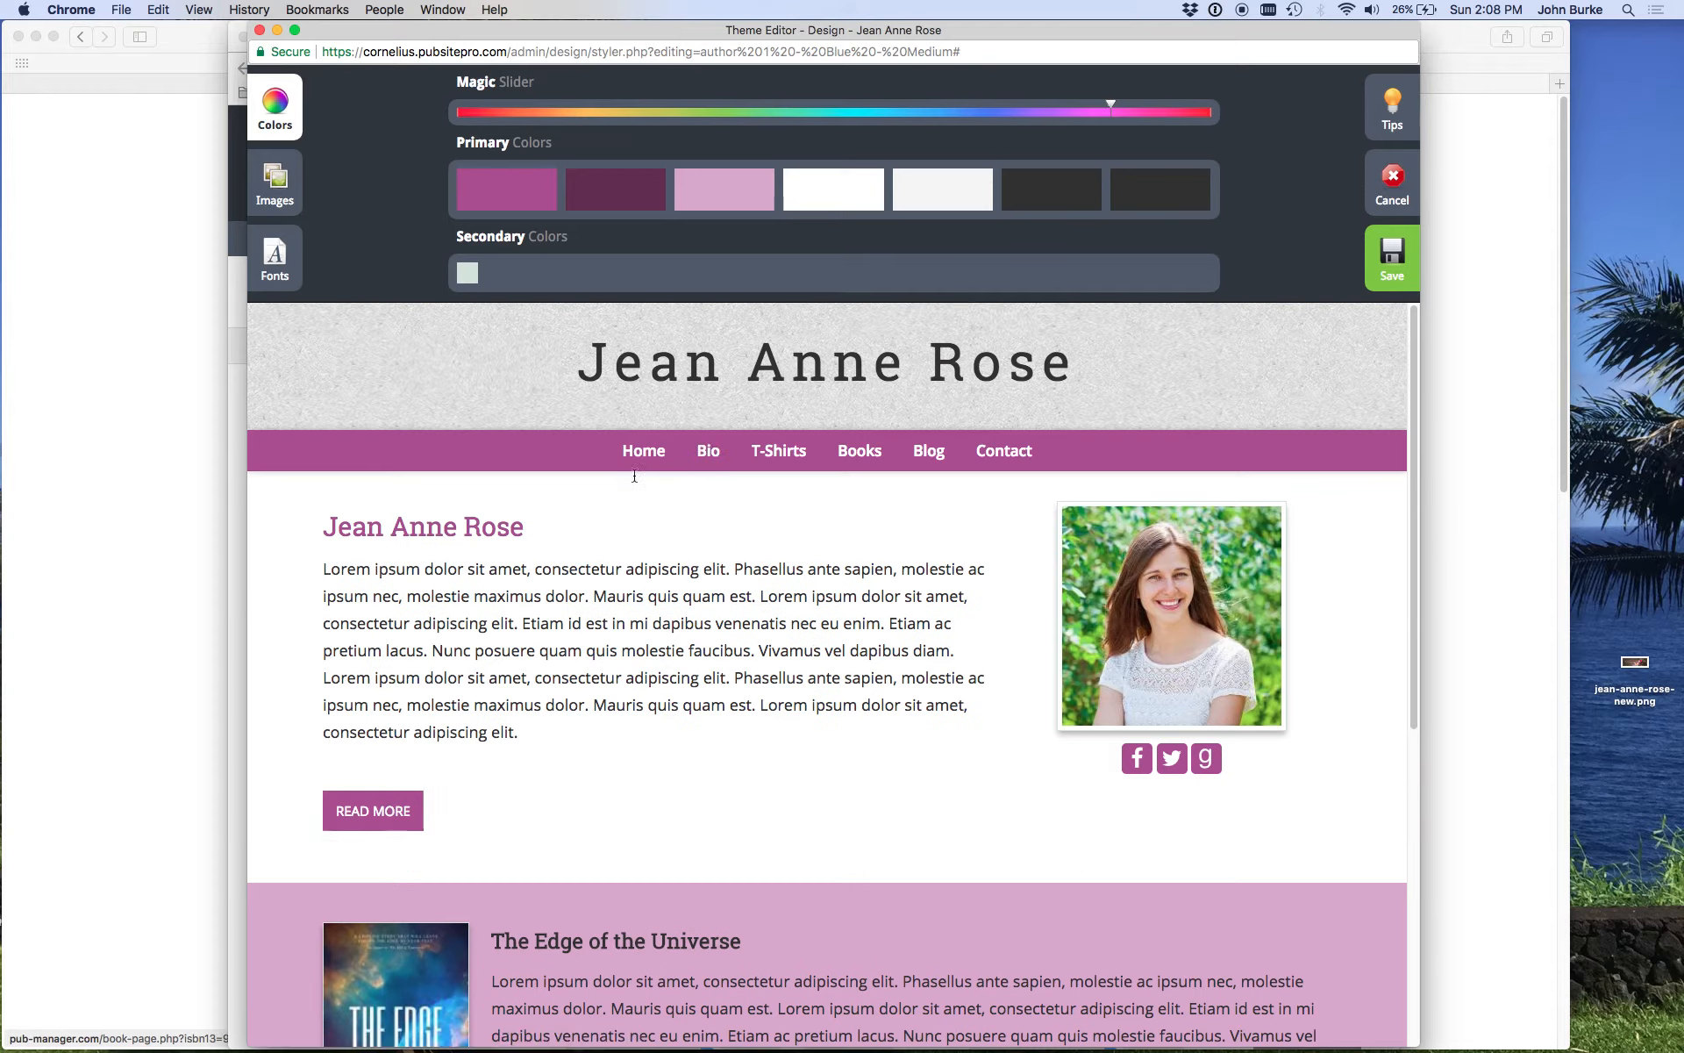
left_click(709, 452)
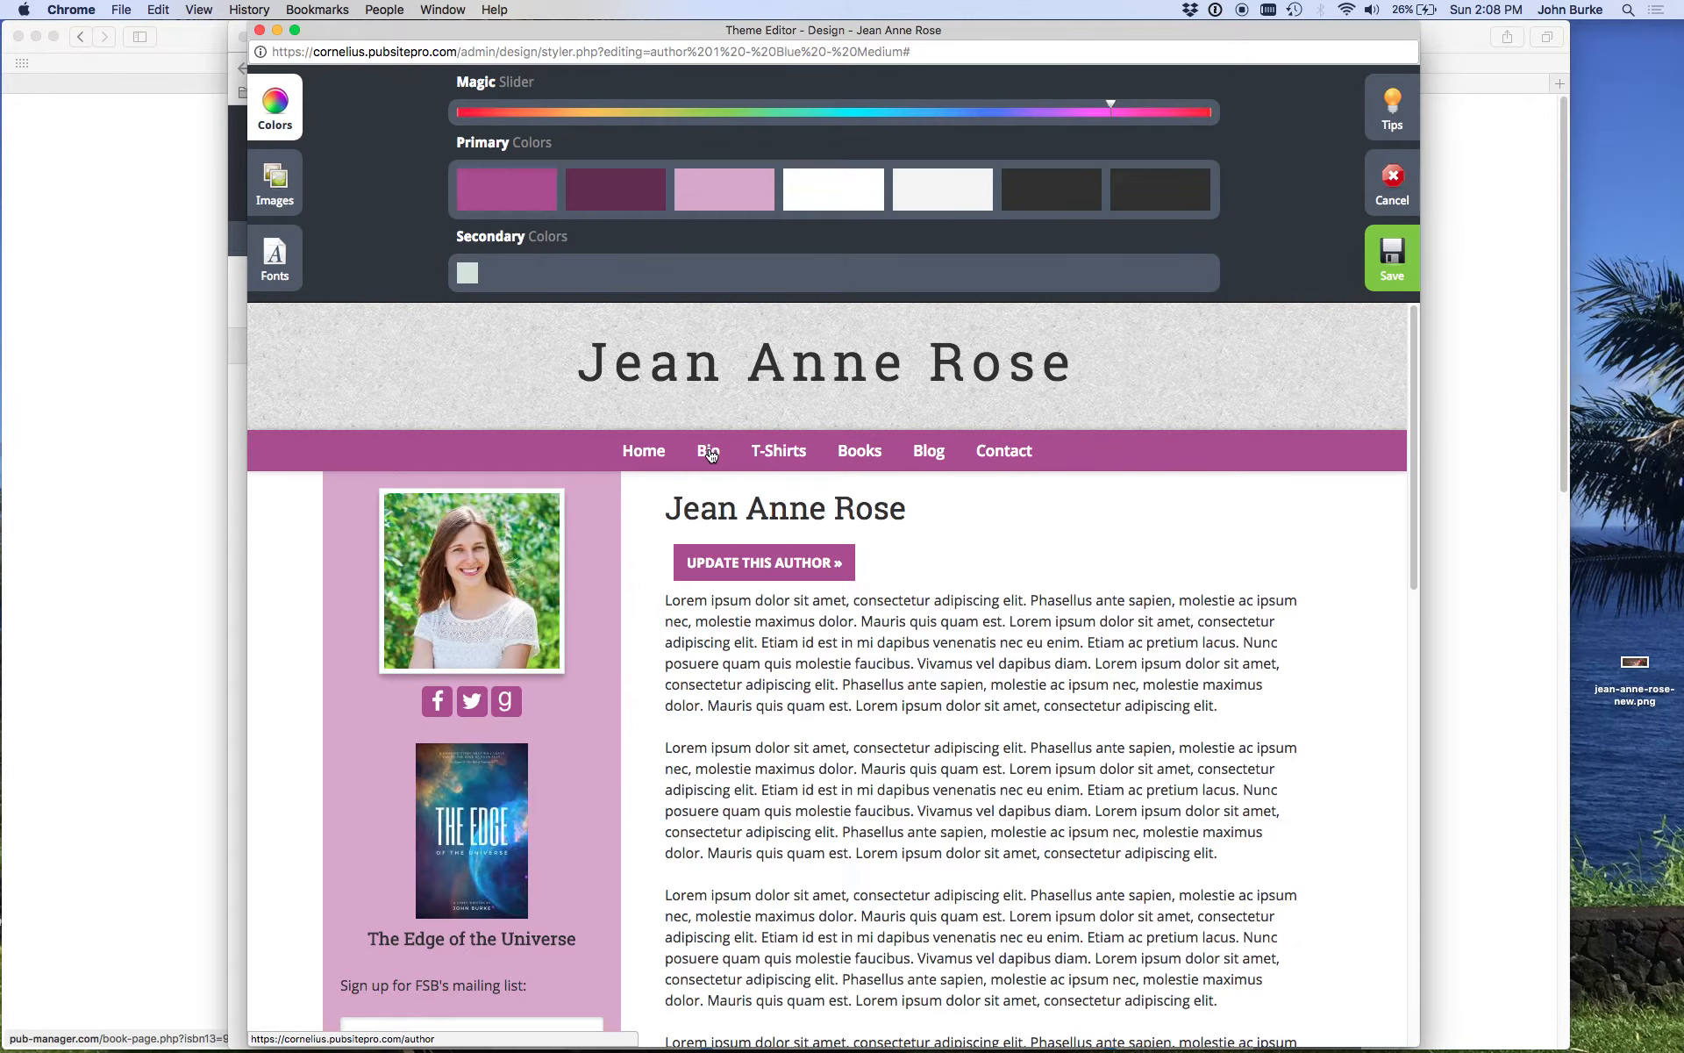
left_click(639, 454)
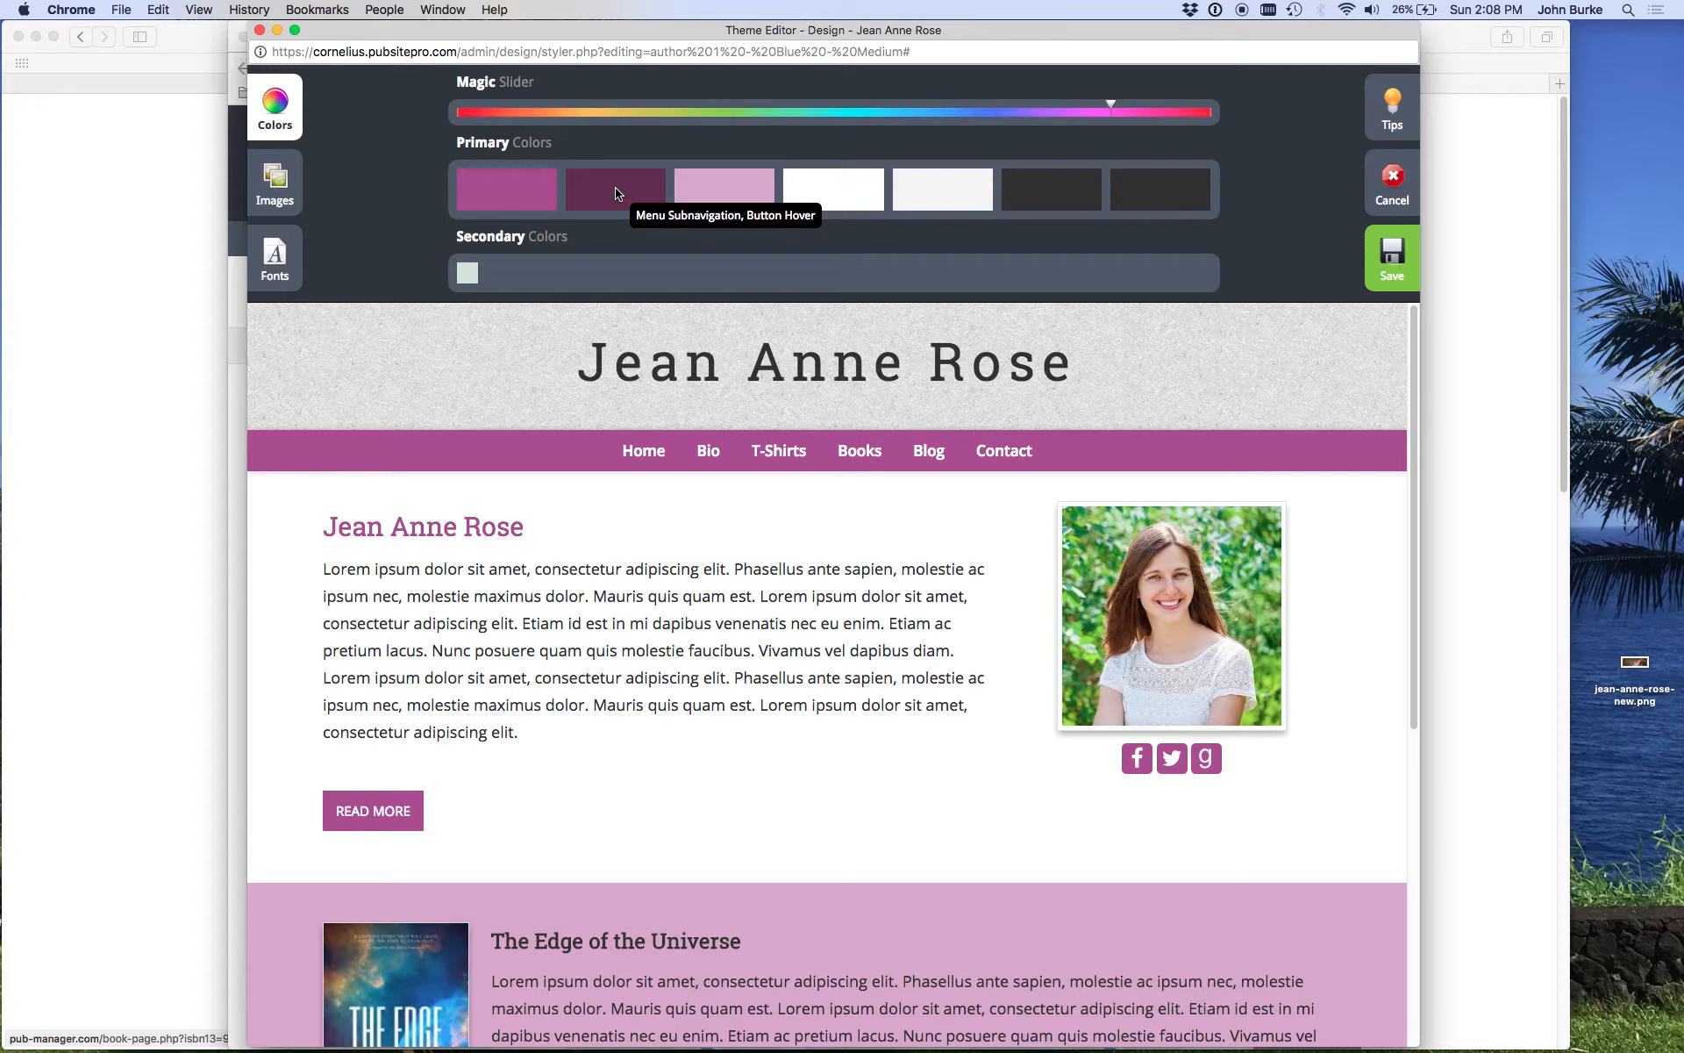
Step: Examine which parts of the page preview use the navigation, button hover and sidebar/secondary background colors
mouse_move(867, 453)
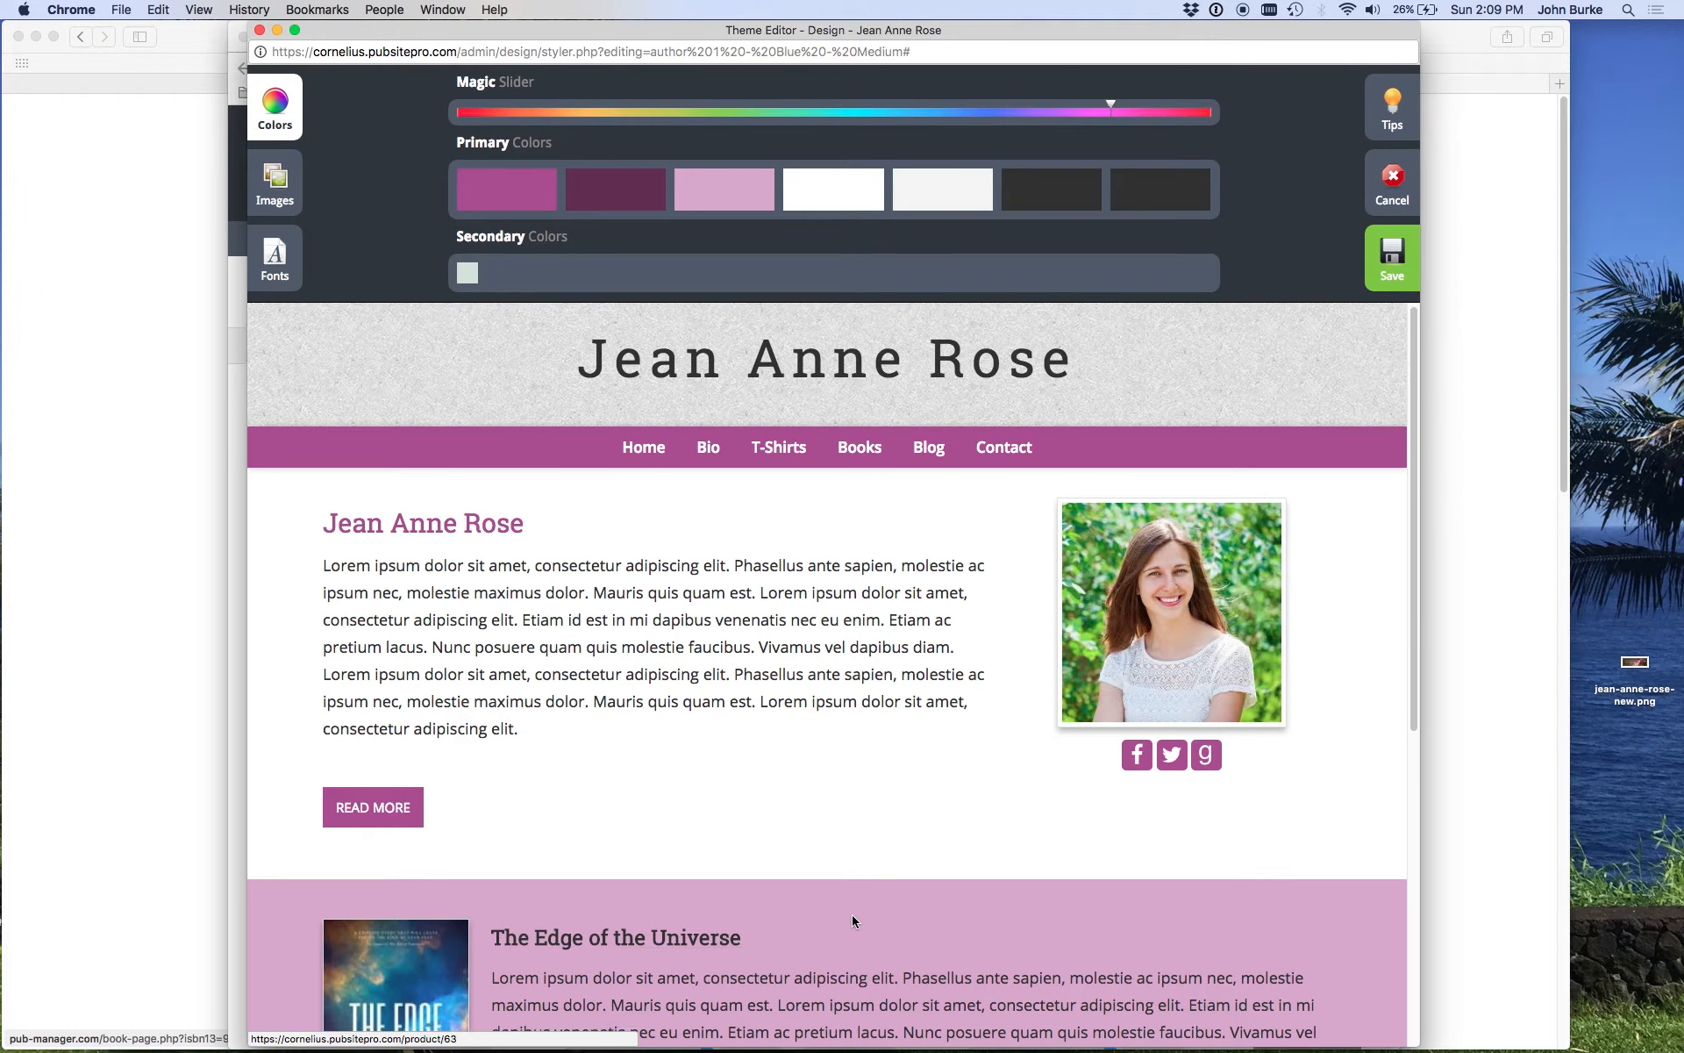
scroll(855, 921, "down", 5)
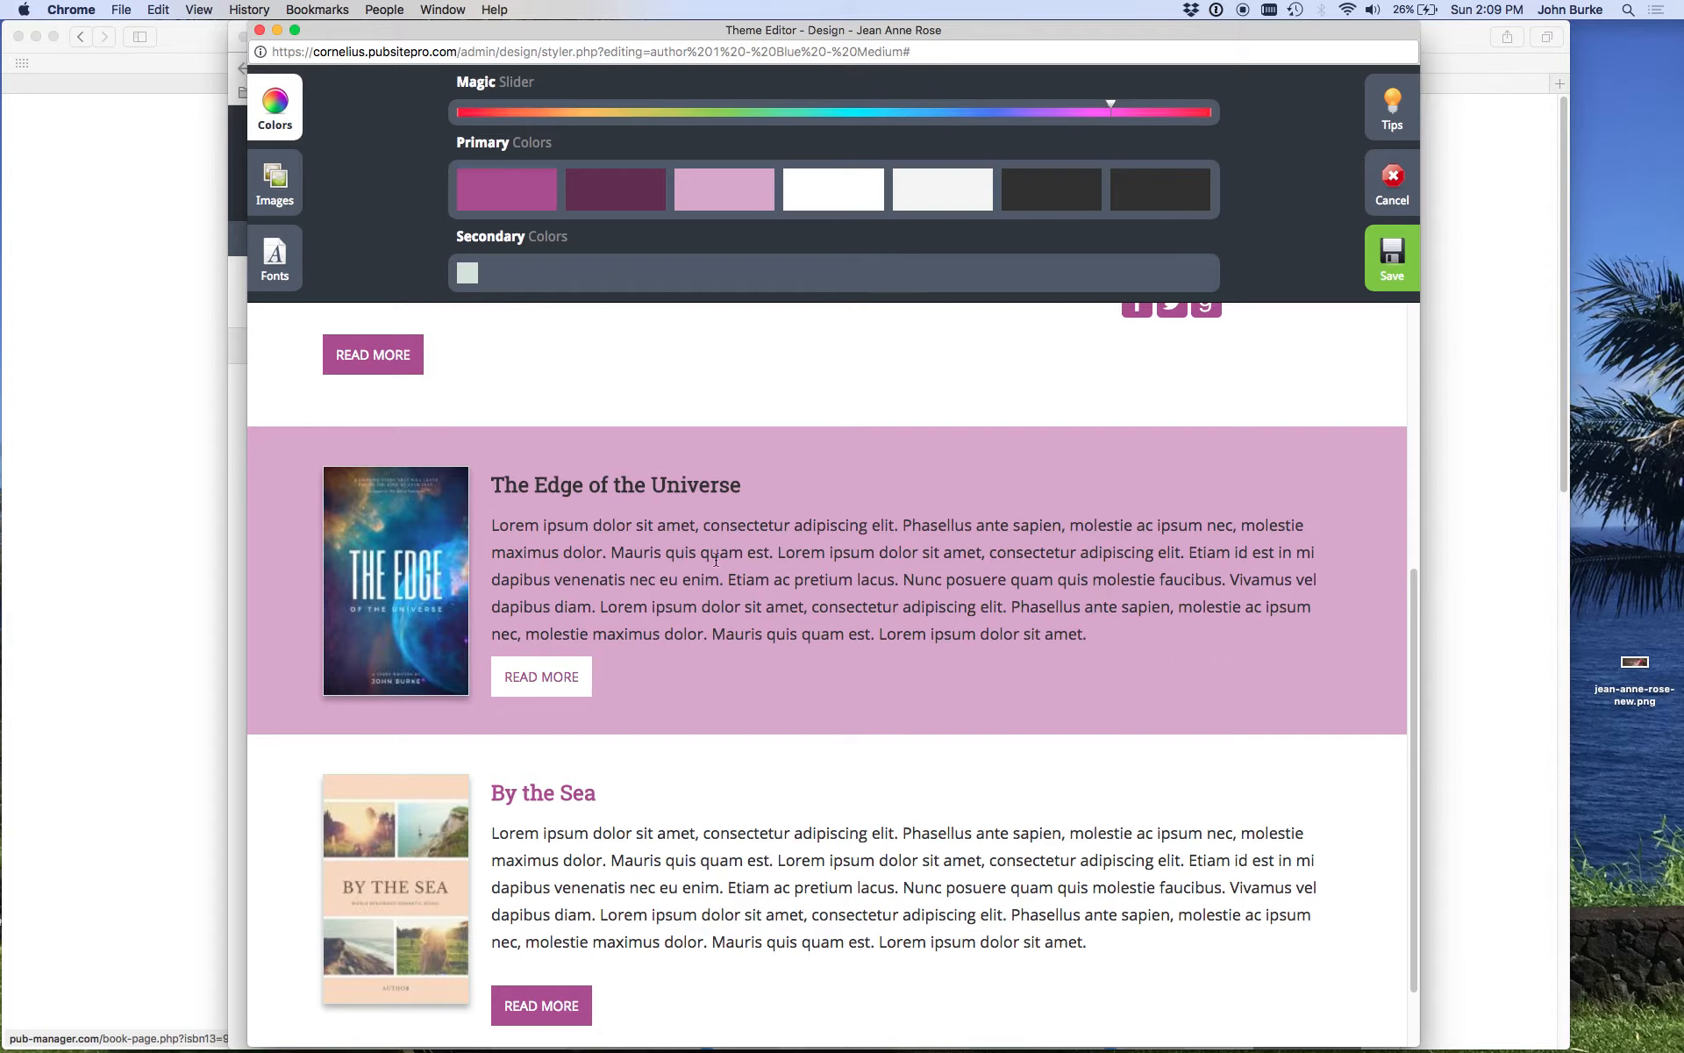
scroll(707, 542, "up", 5)
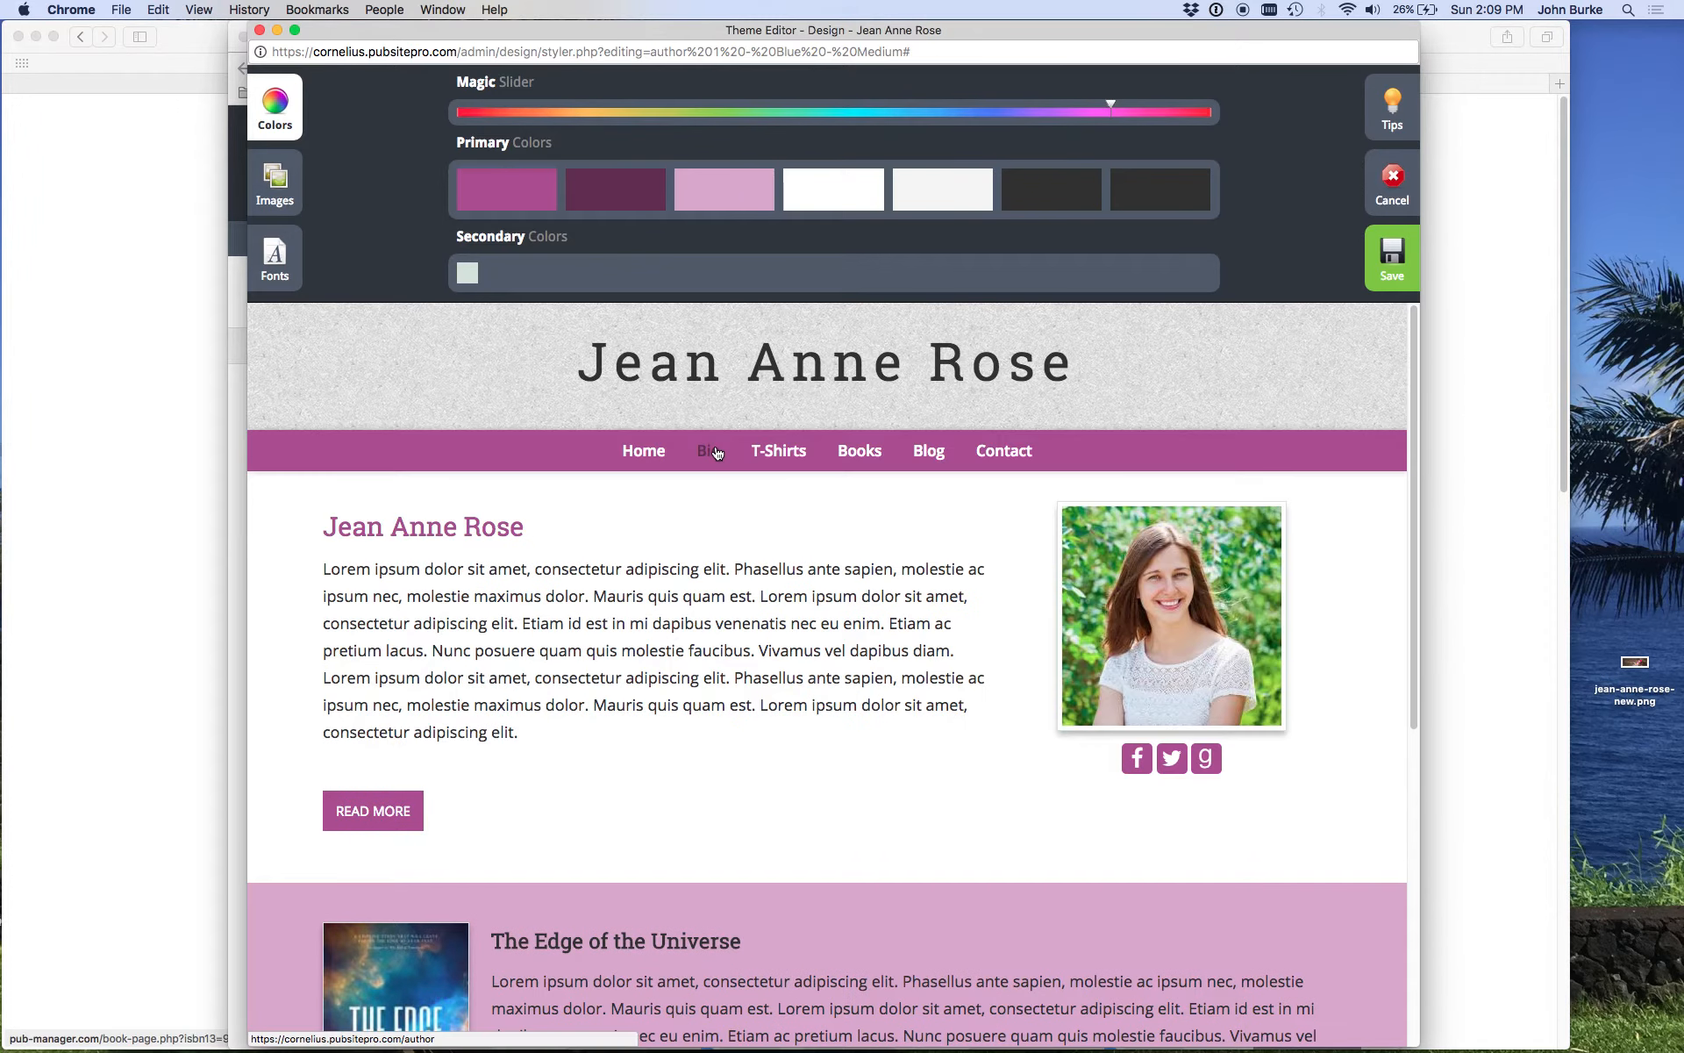
left_click(712, 450)
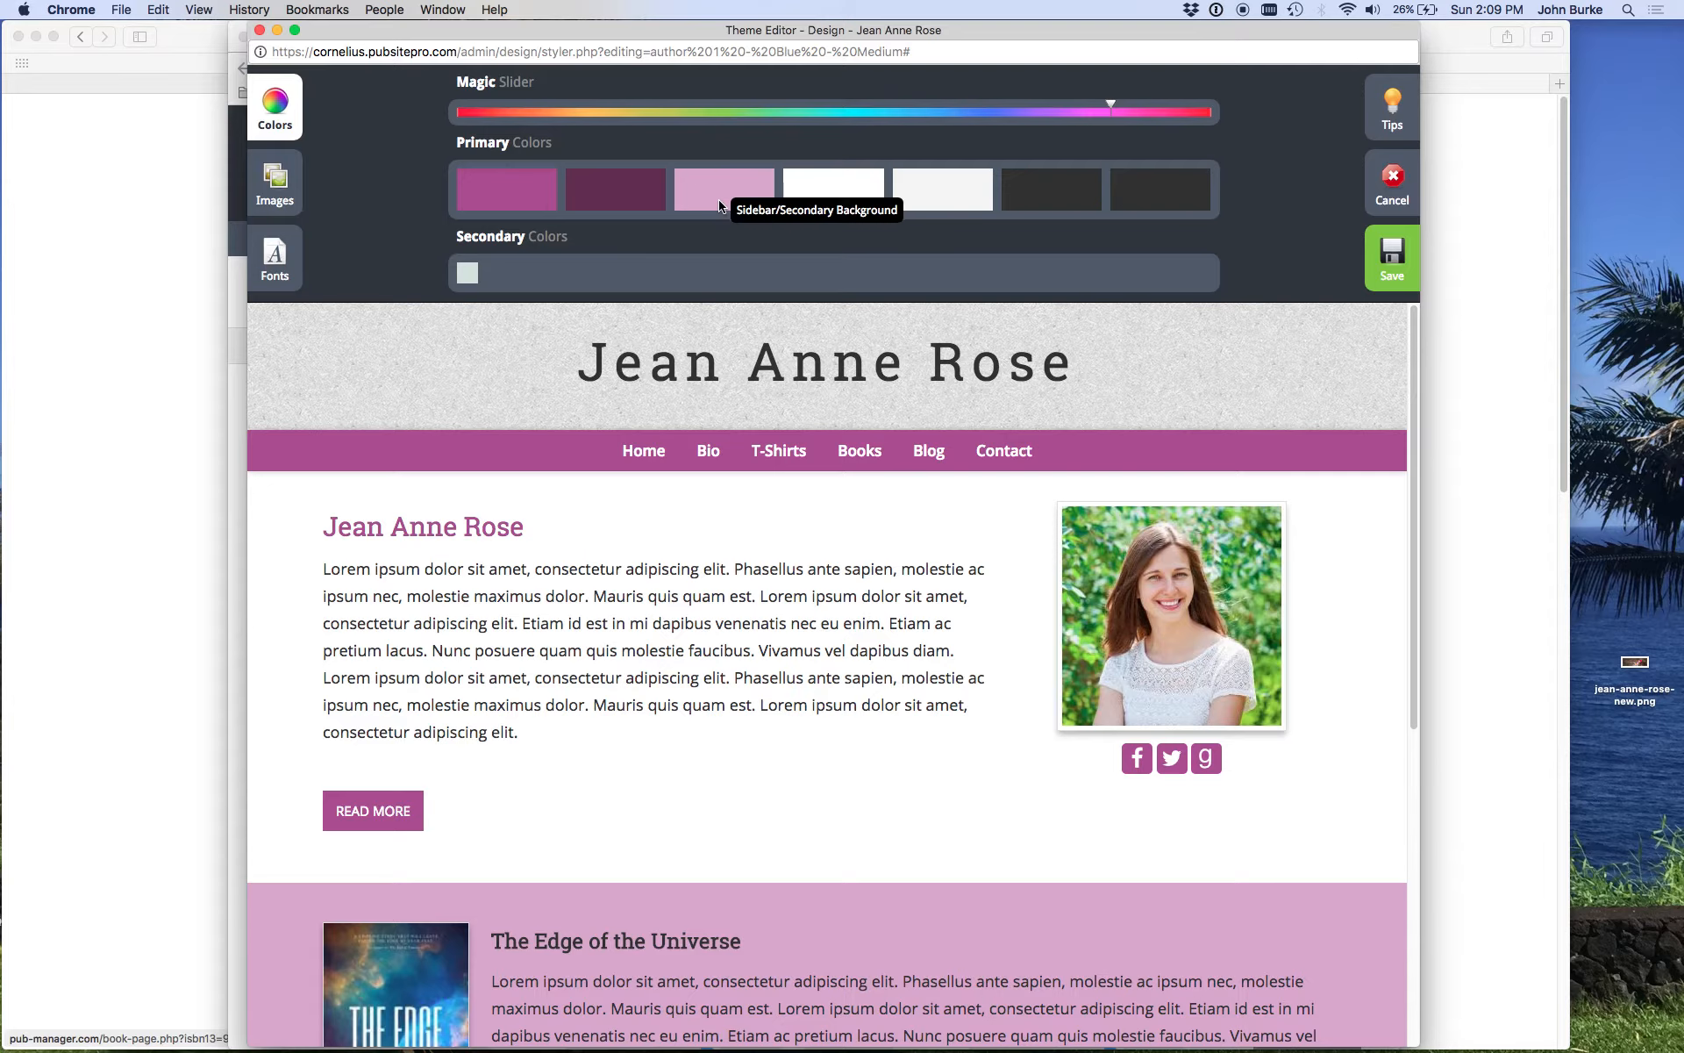
scroll(750, 908, "down", 5)
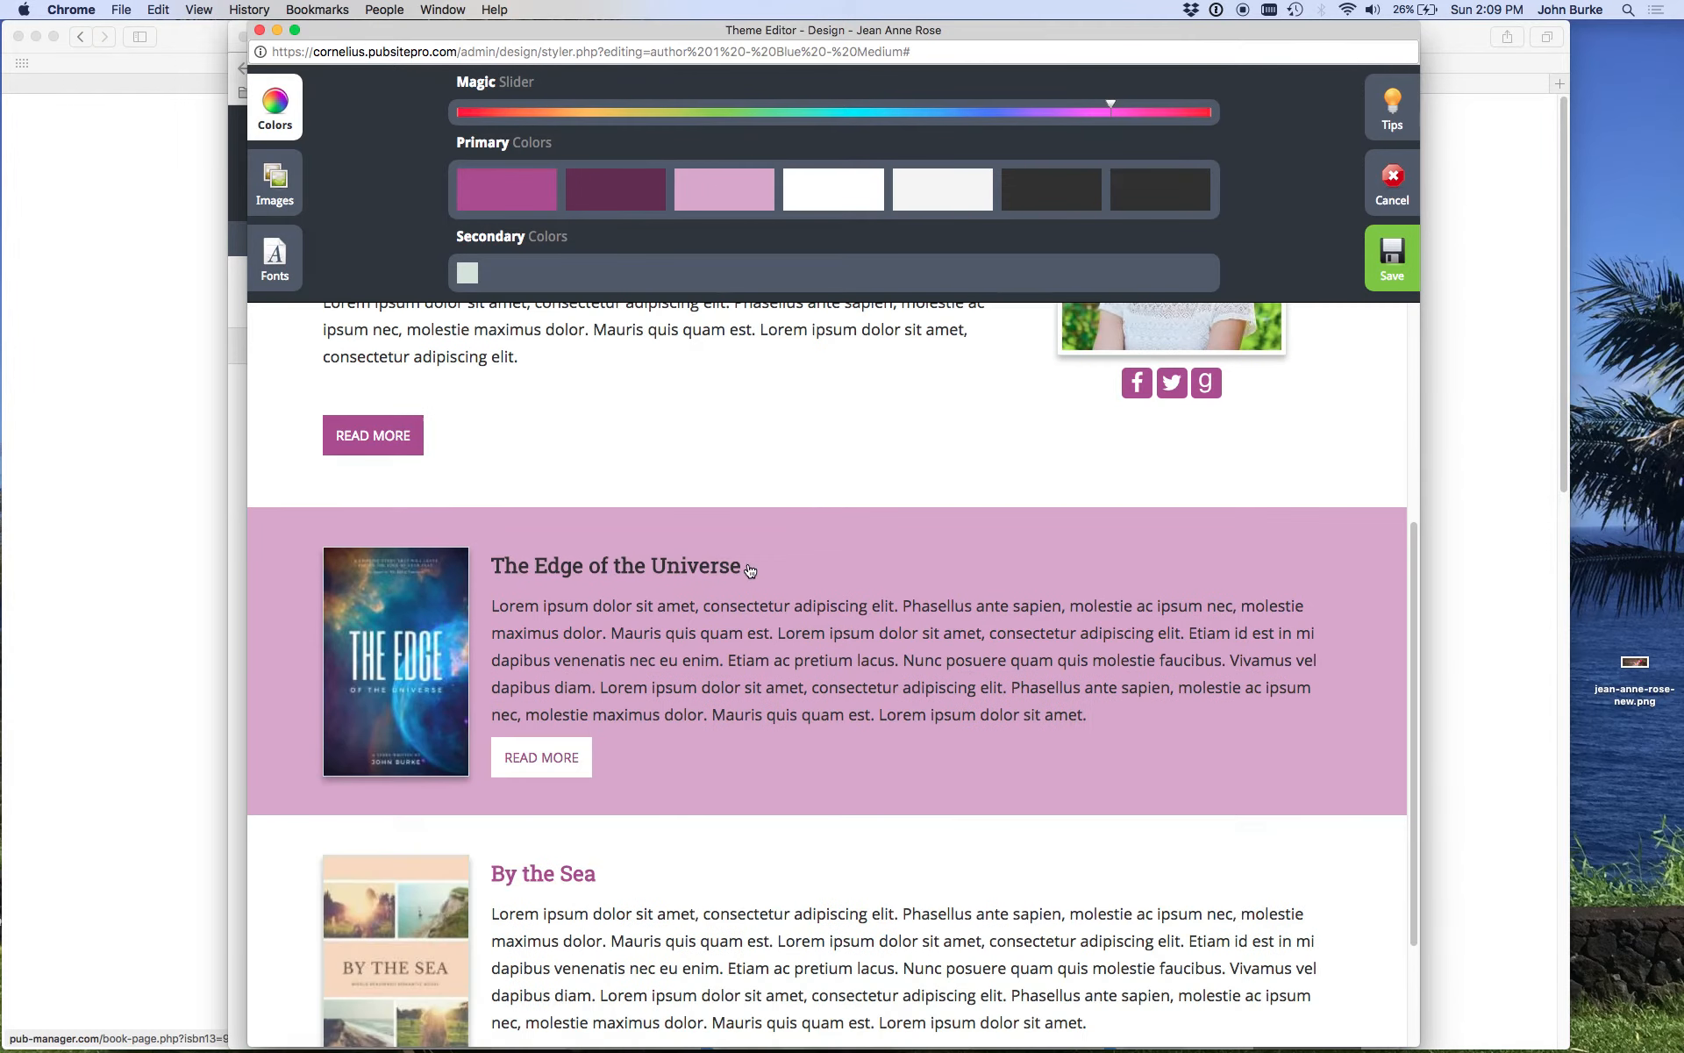
scroll(725, 474, "up", 1)
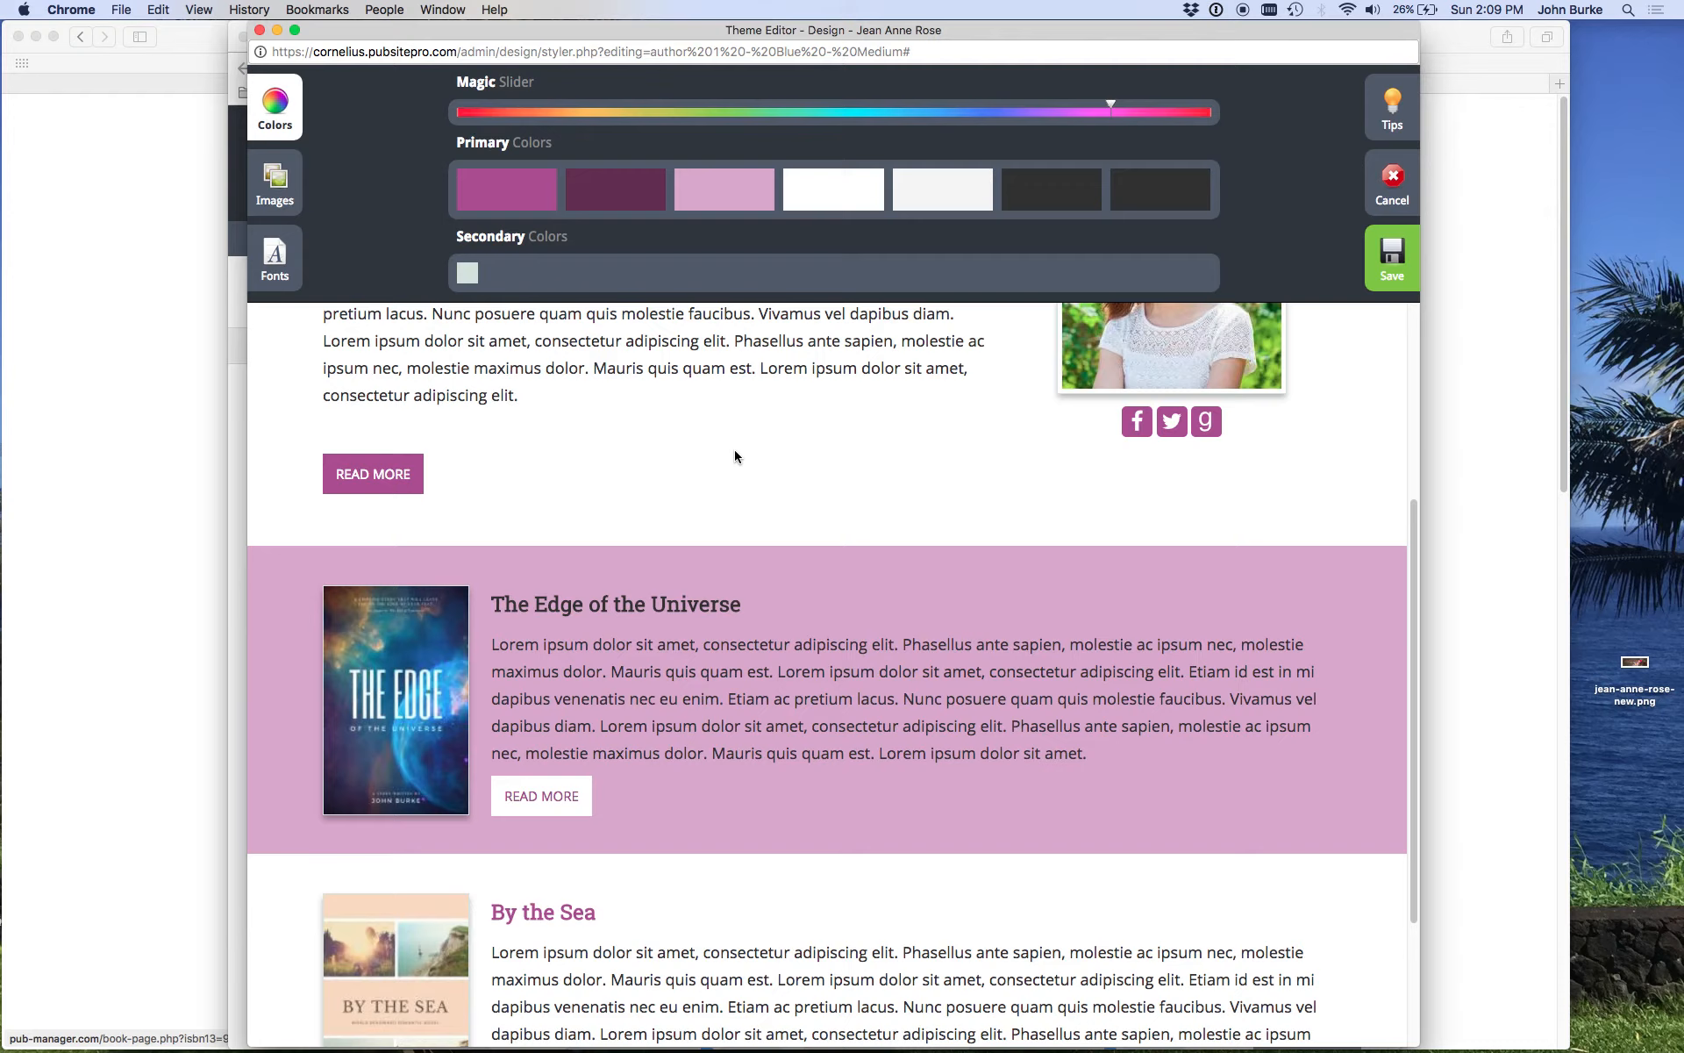
scroll(734, 456, "up", 5)
scroll(876, 699, "down", 5)
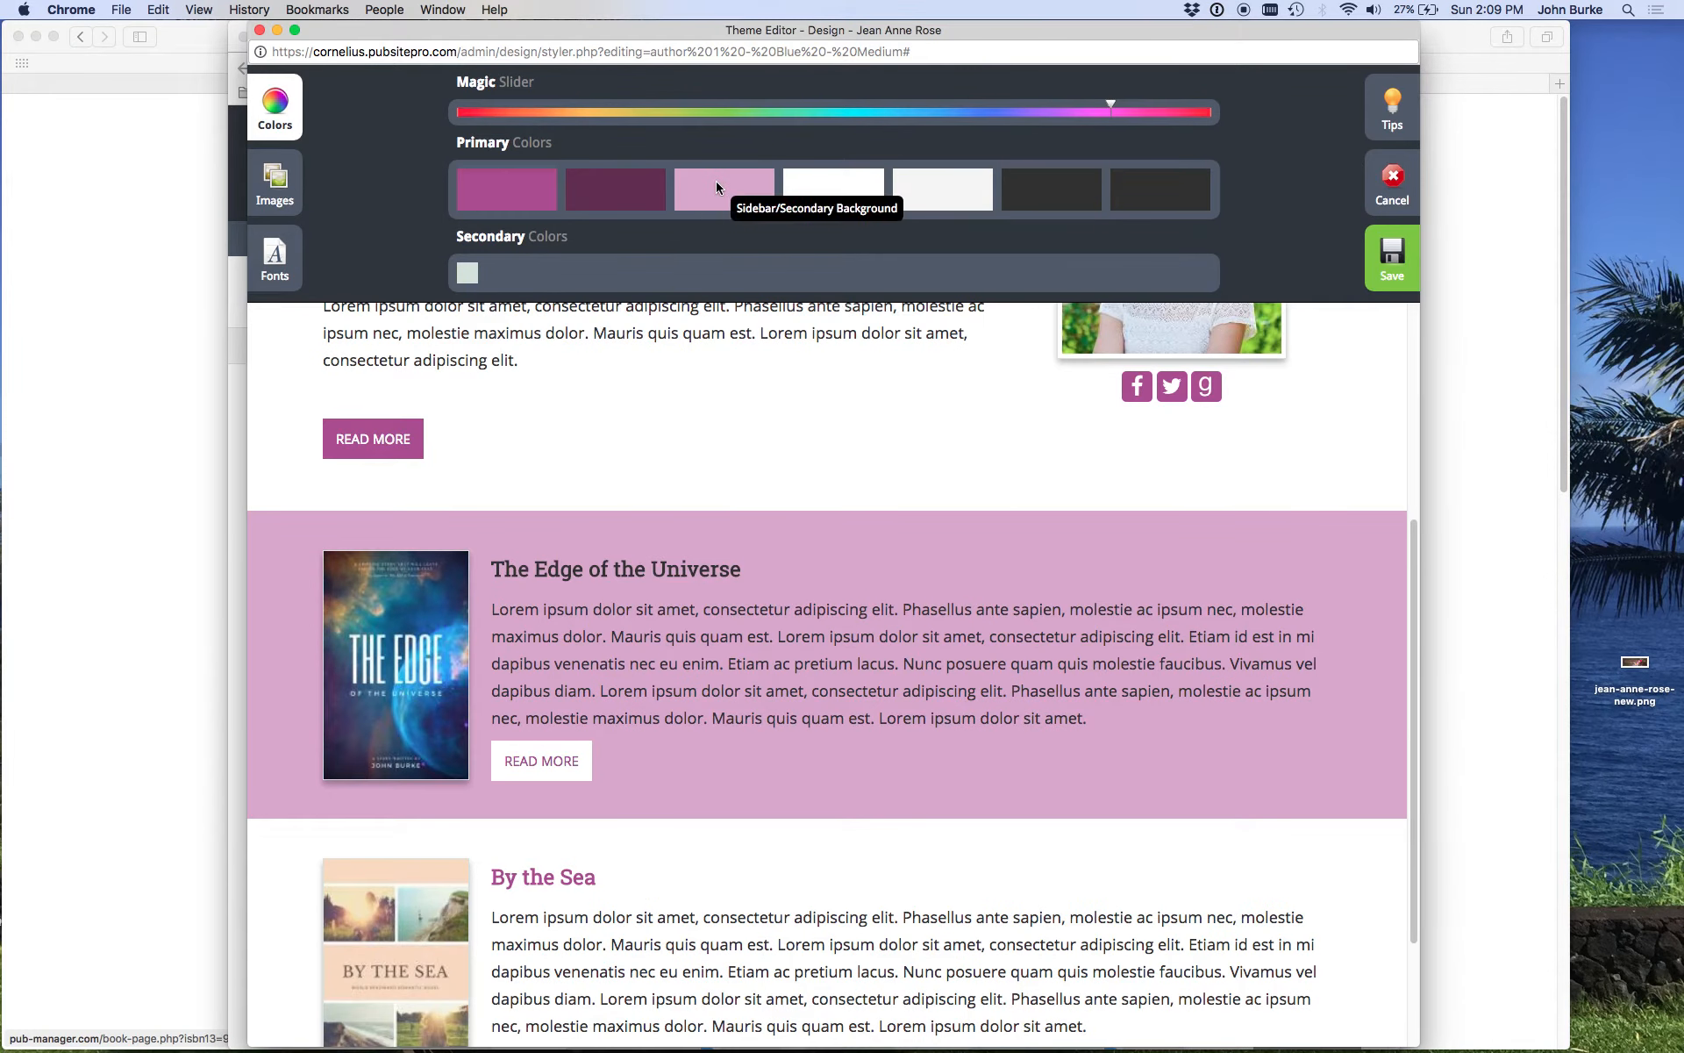
Step: Lighten the Sidebar/Secondary Background color to the pale pink #f2dcef
left_click(716, 182)
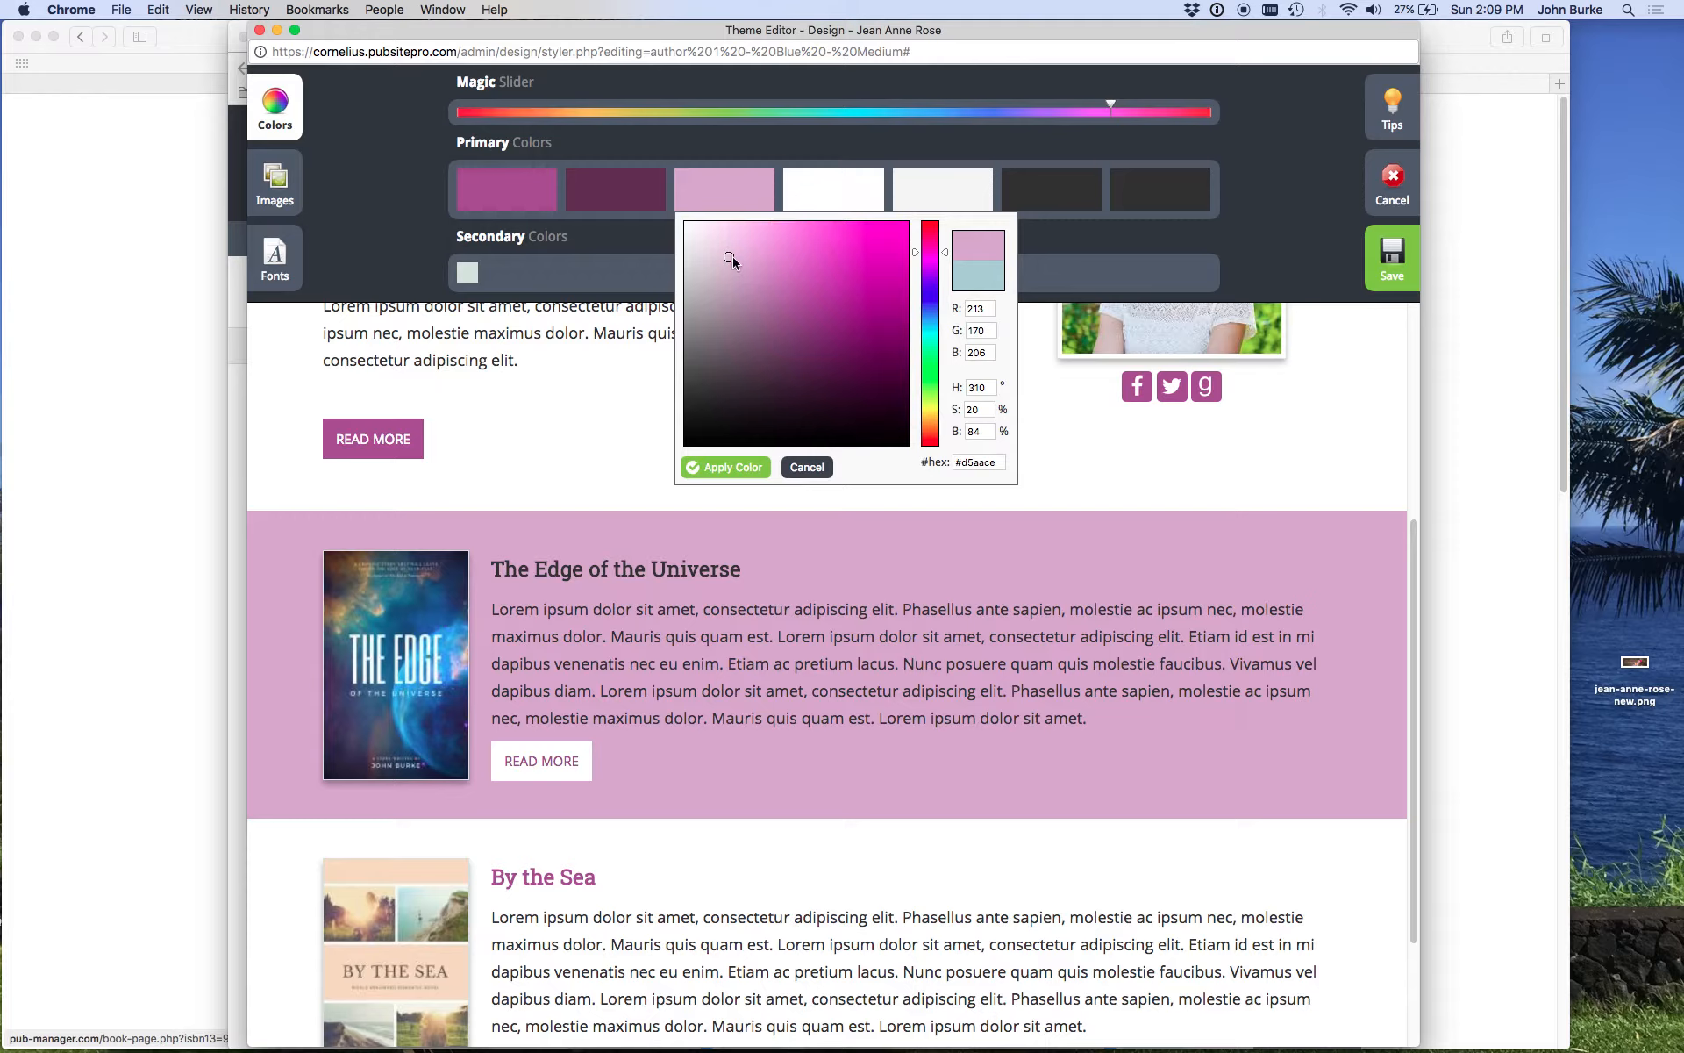
left_click_drag(729, 256, 704, 235)
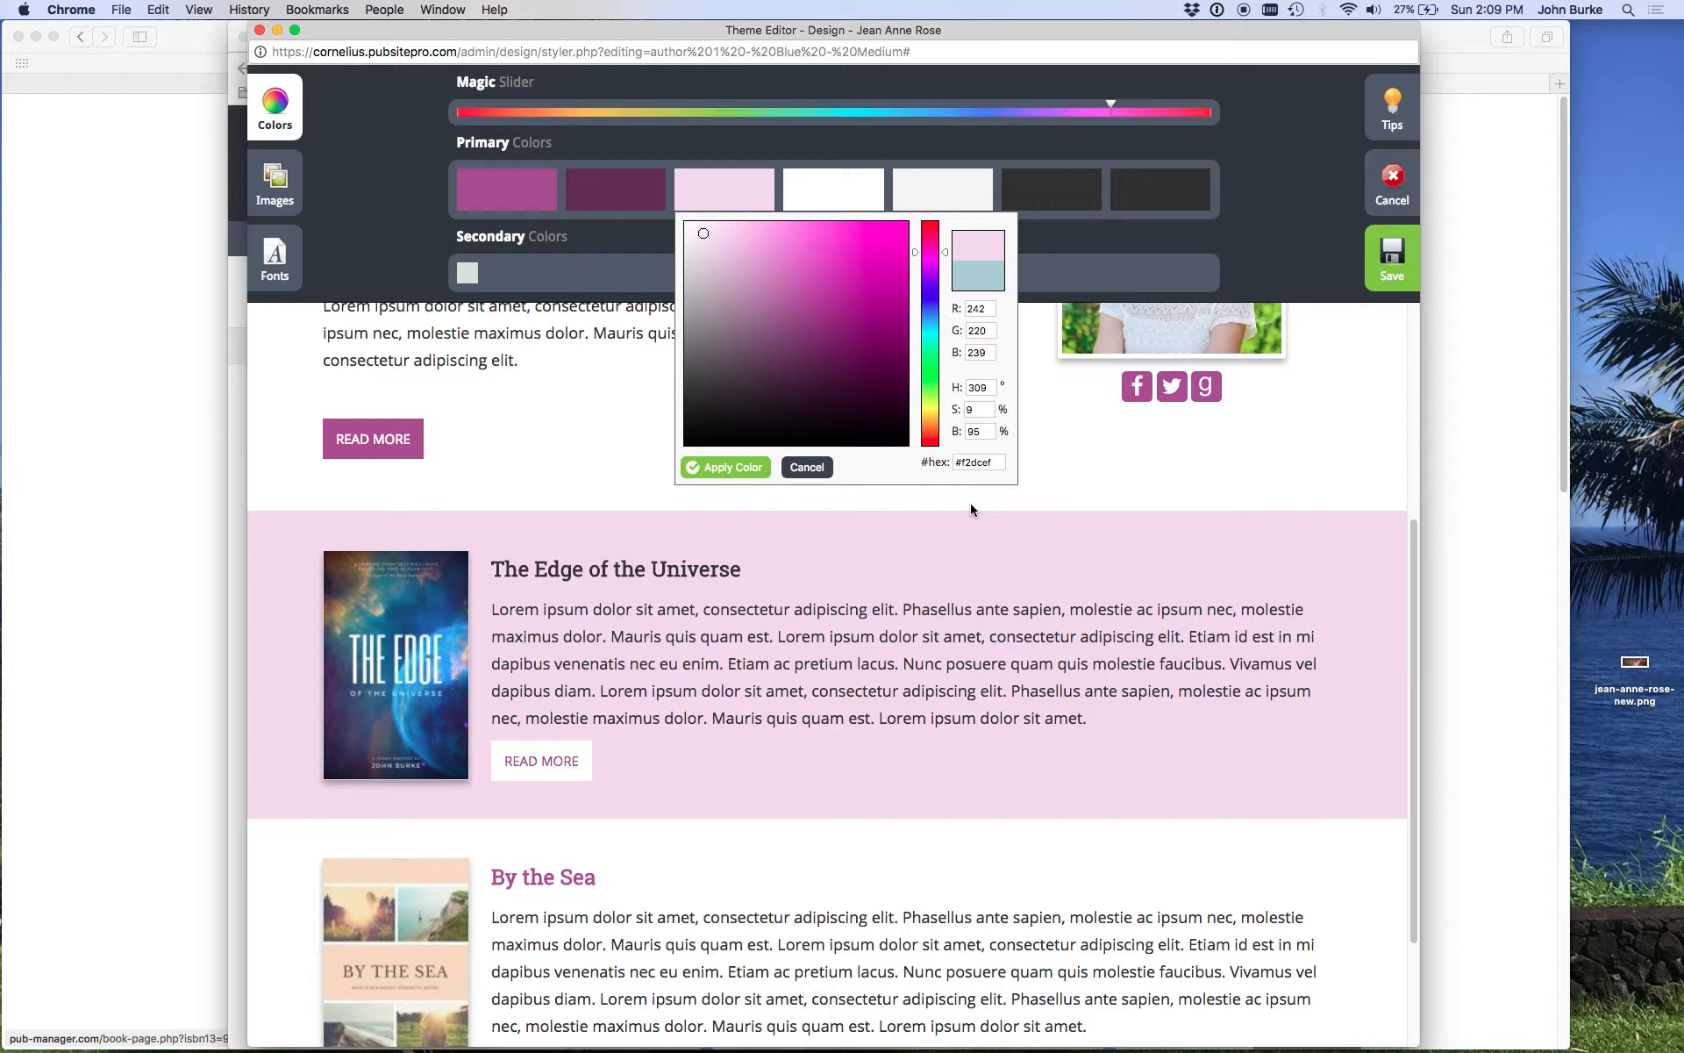
left_click(804, 467)
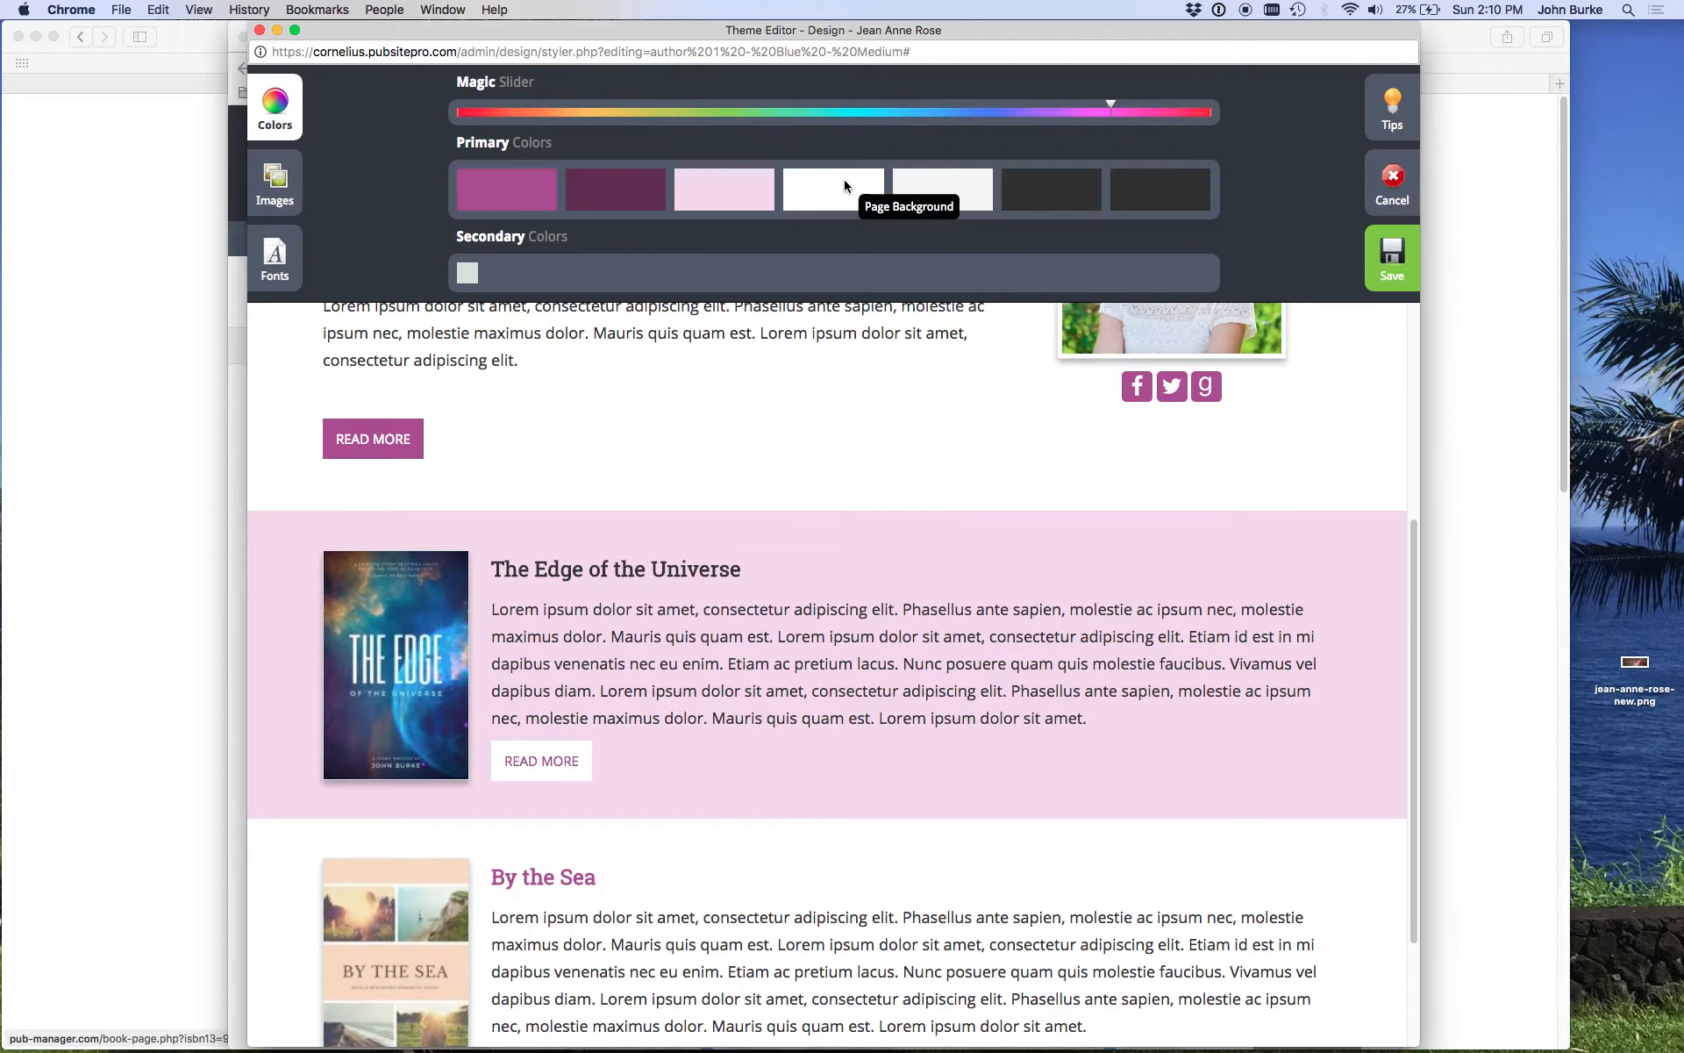
Step: Tint the Header Background a pale lilac using a hue of 295°, and check it against the page preview
scroll(827, 391, "up", 5)
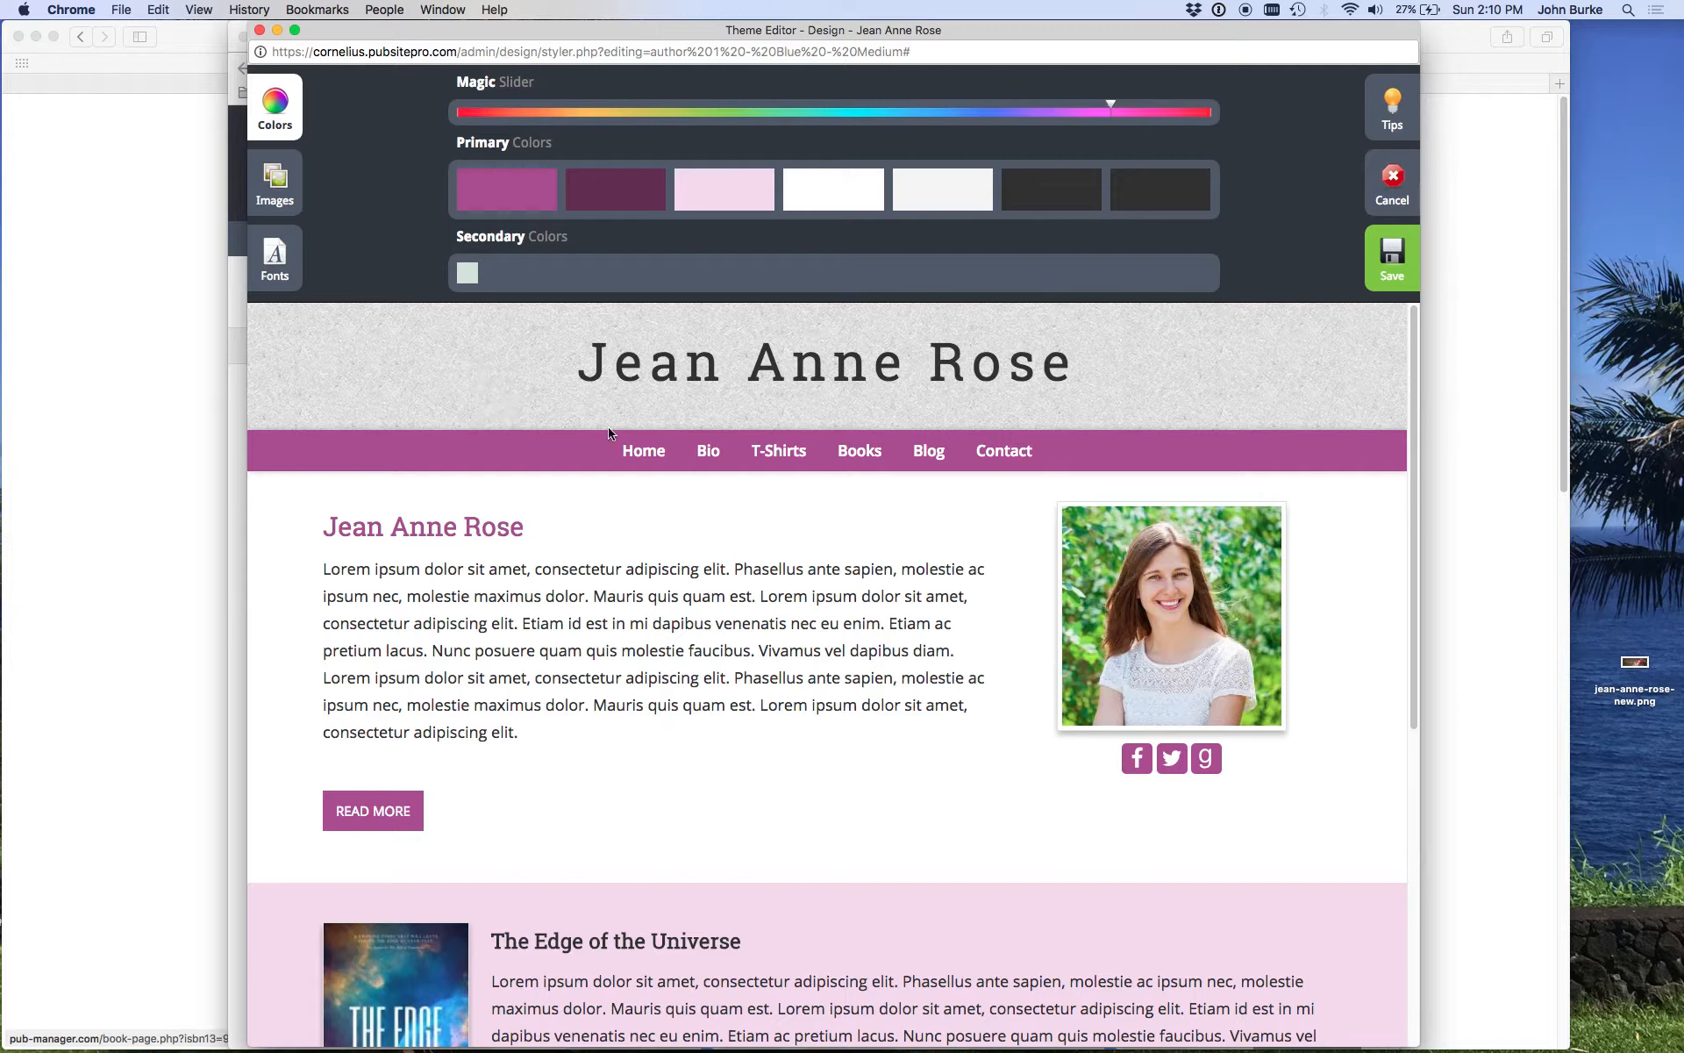
left_click(928, 194)
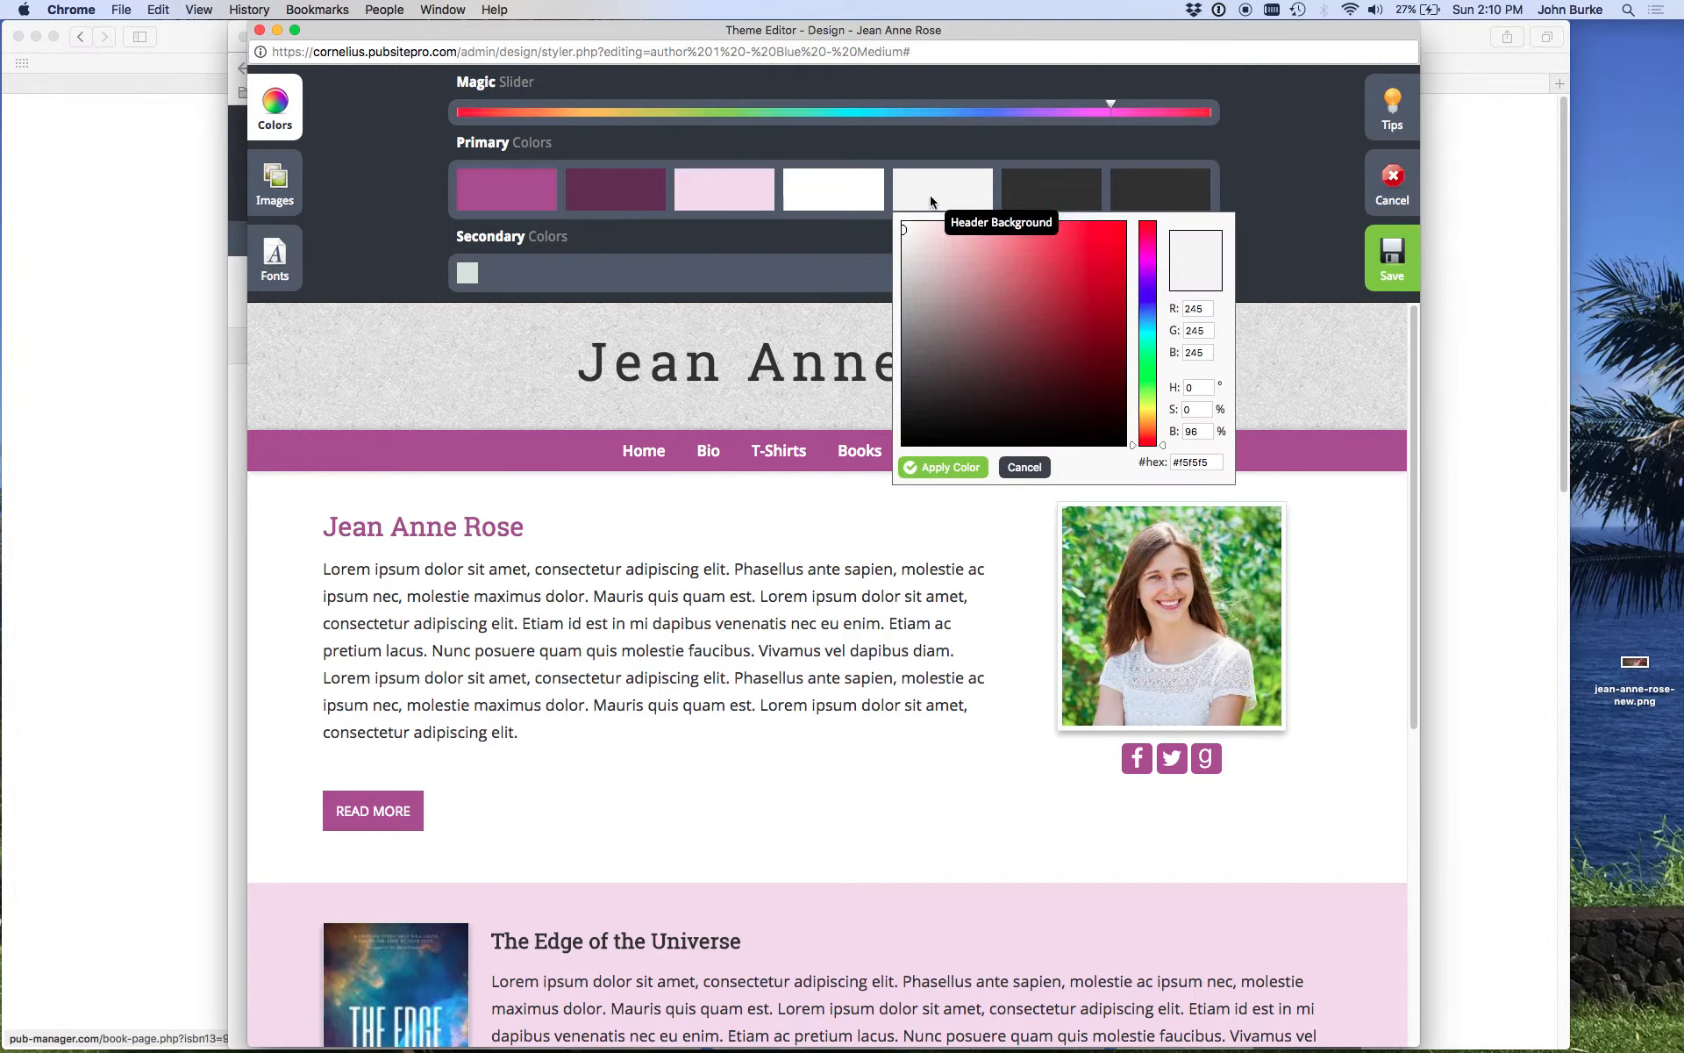
left_click(1149, 262)
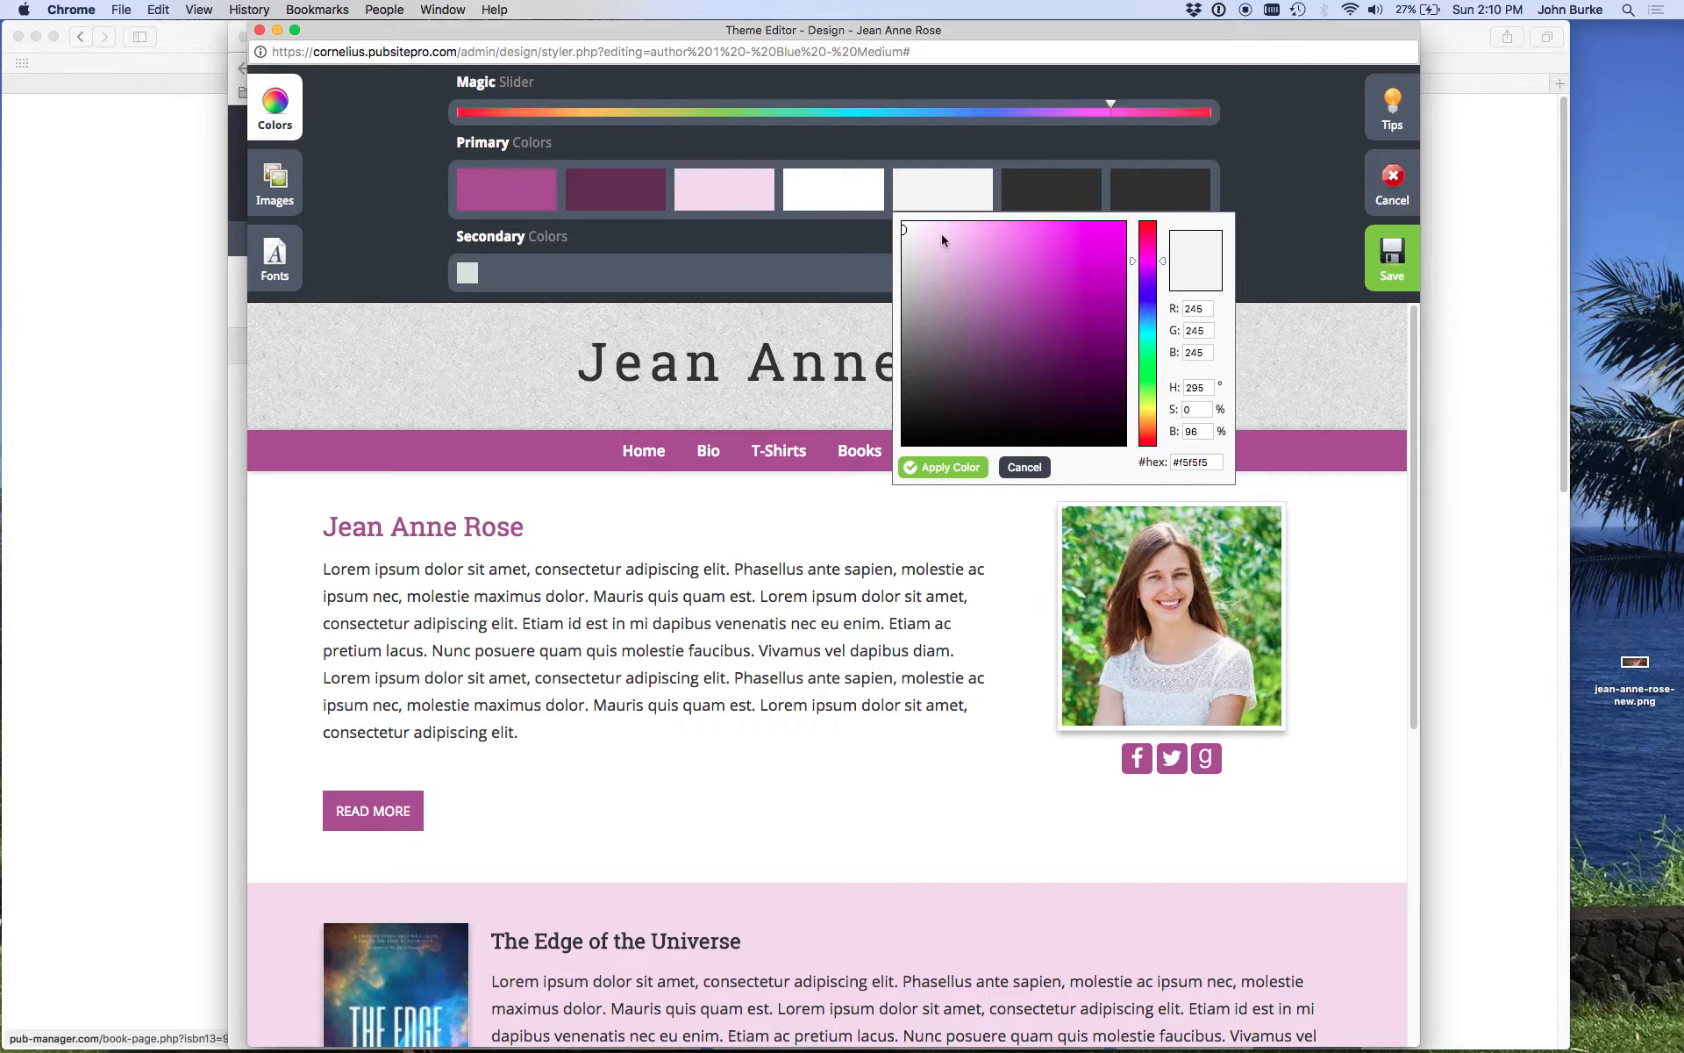
left_click_drag(904, 228, 928, 234)
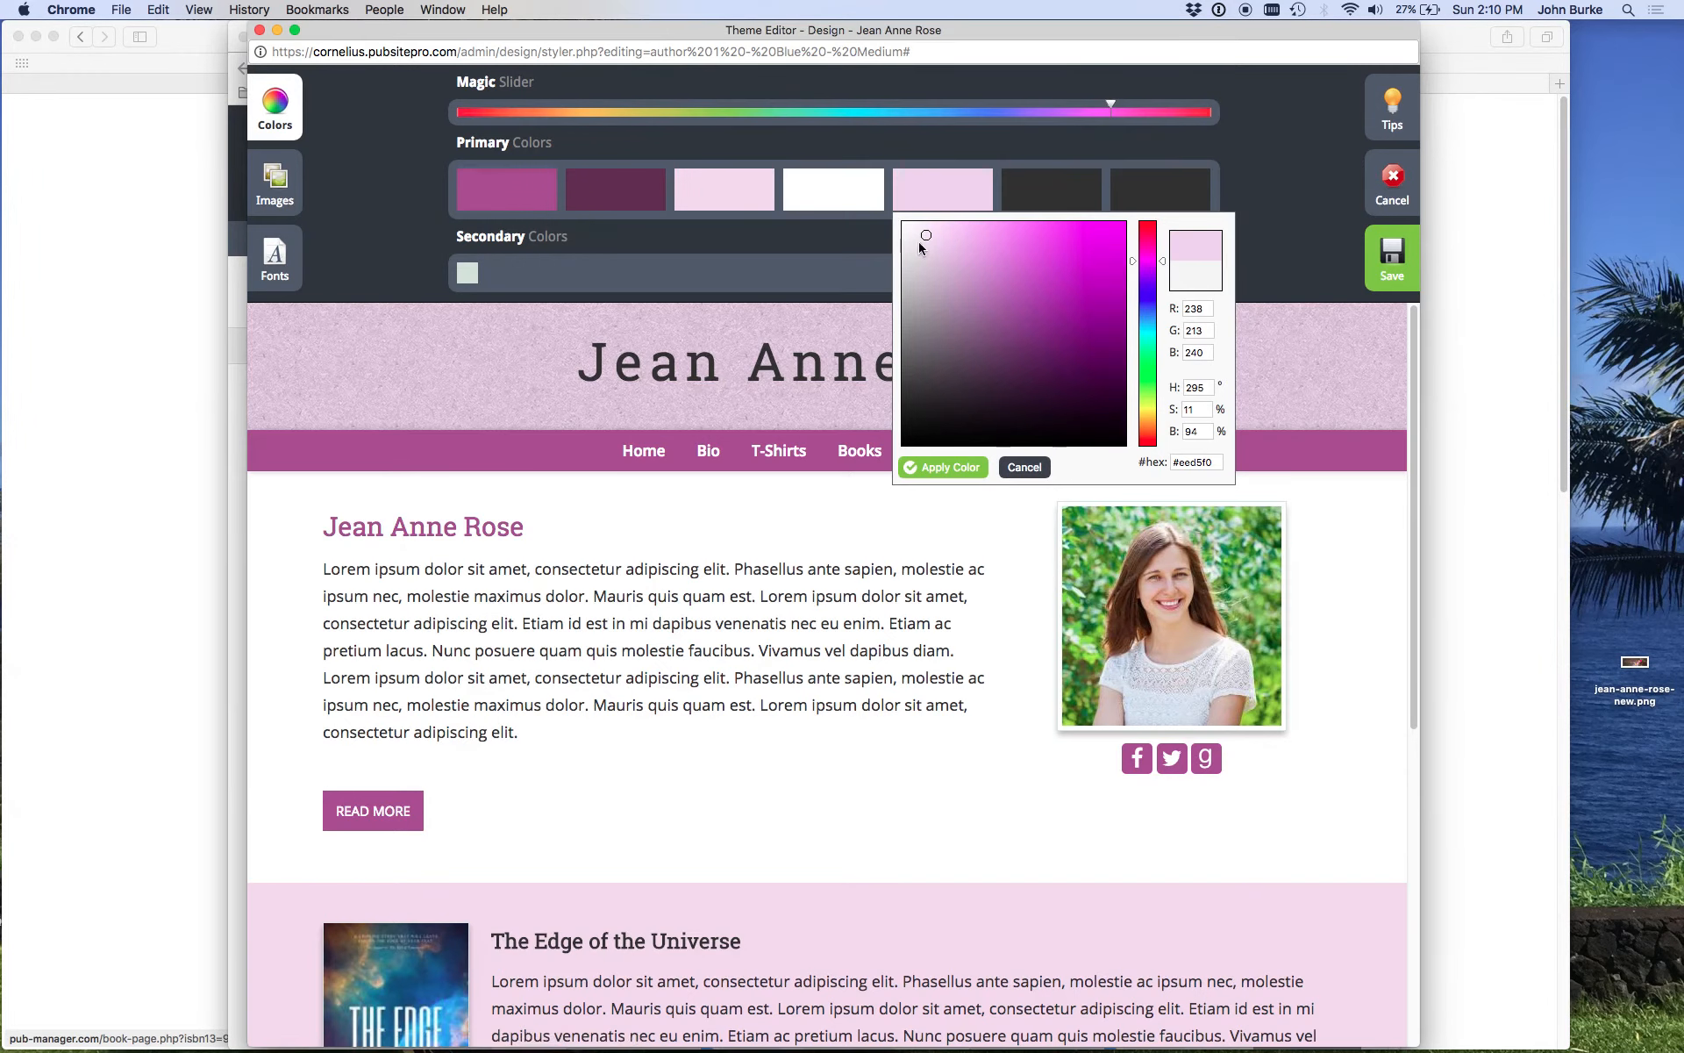
left_click(926, 235)
left_click_drag(926, 235, 919, 235)
scroll(493, 550, "down", 5)
scroll(495, 540, "up", 5)
left_click(1024, 468)
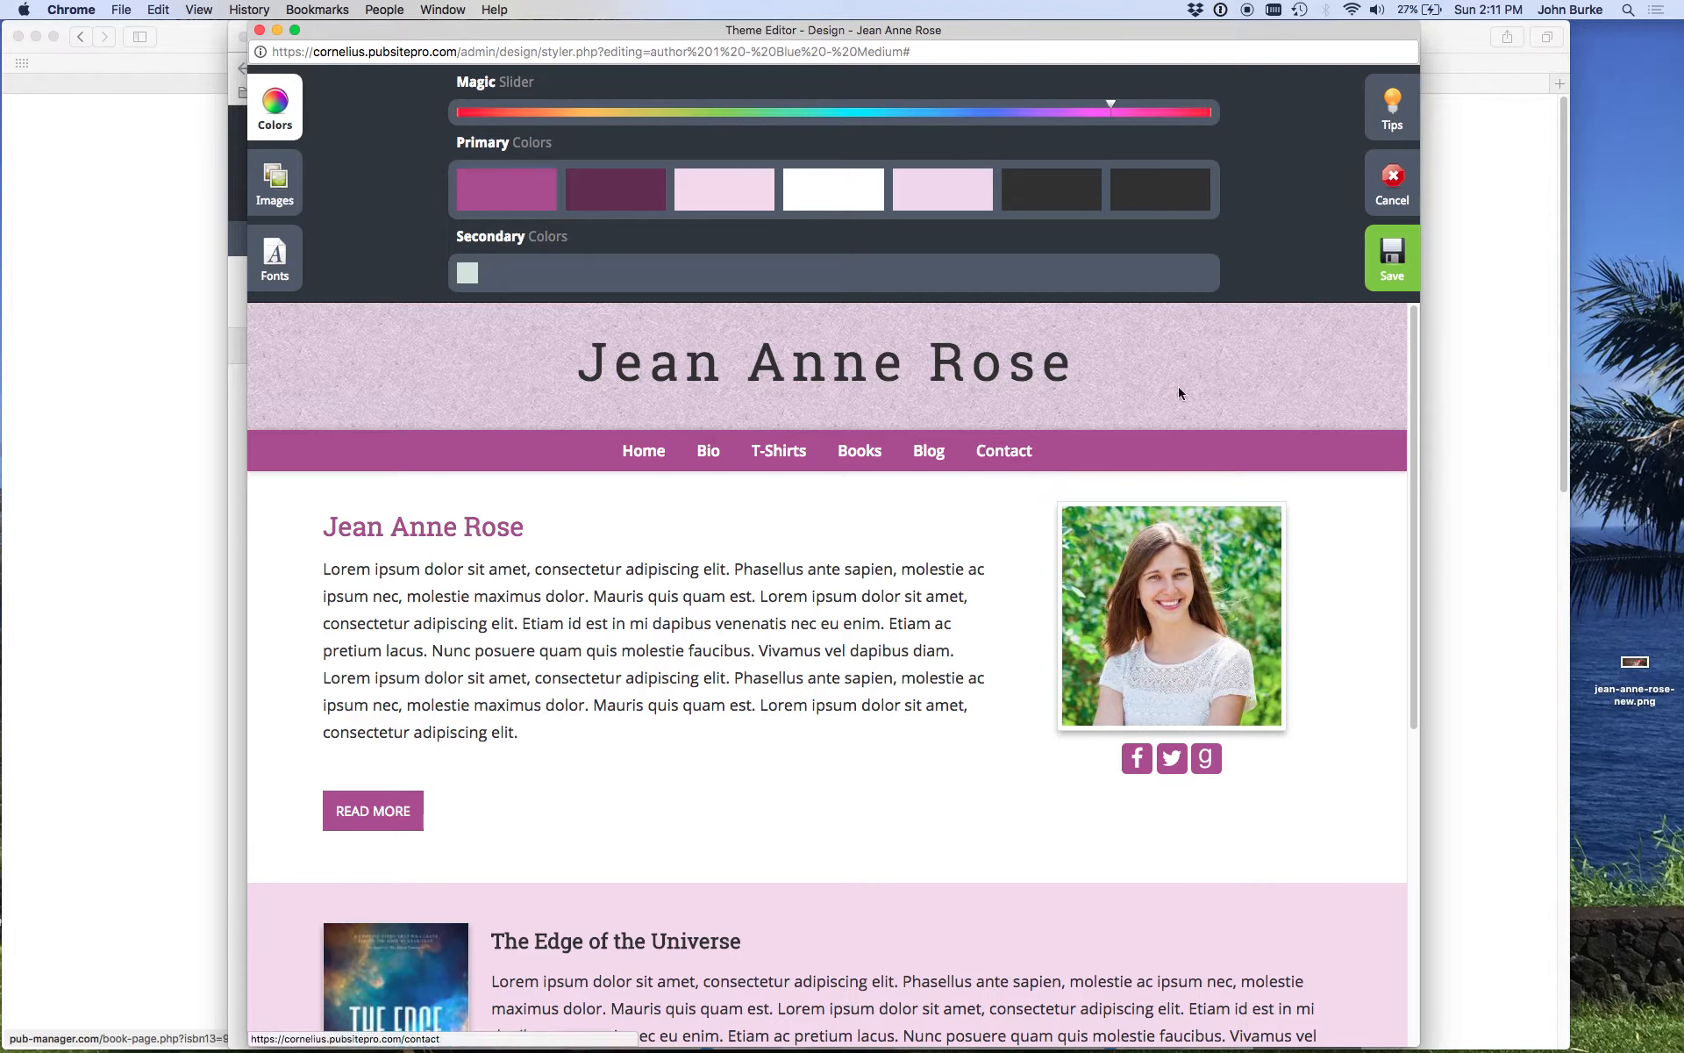
Step: Discard the color edits and reopen the Author 1 theme for customization
left_click(1394, 182)
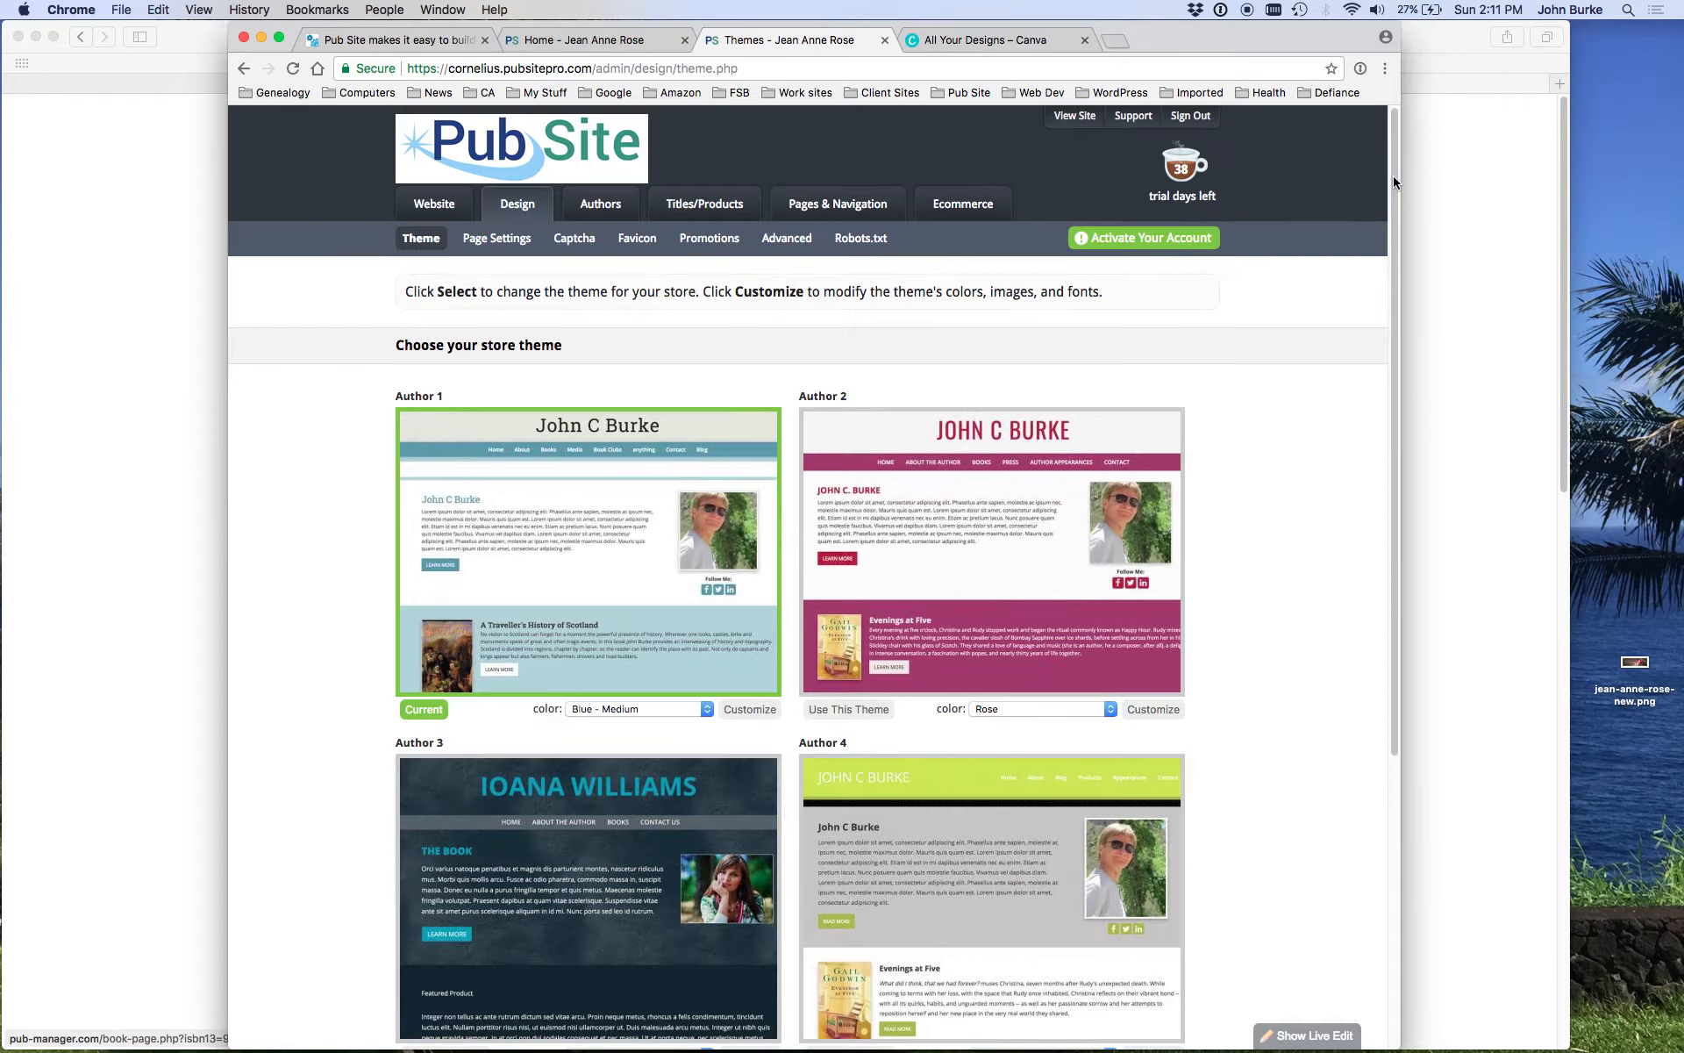
left_click(758, 710)
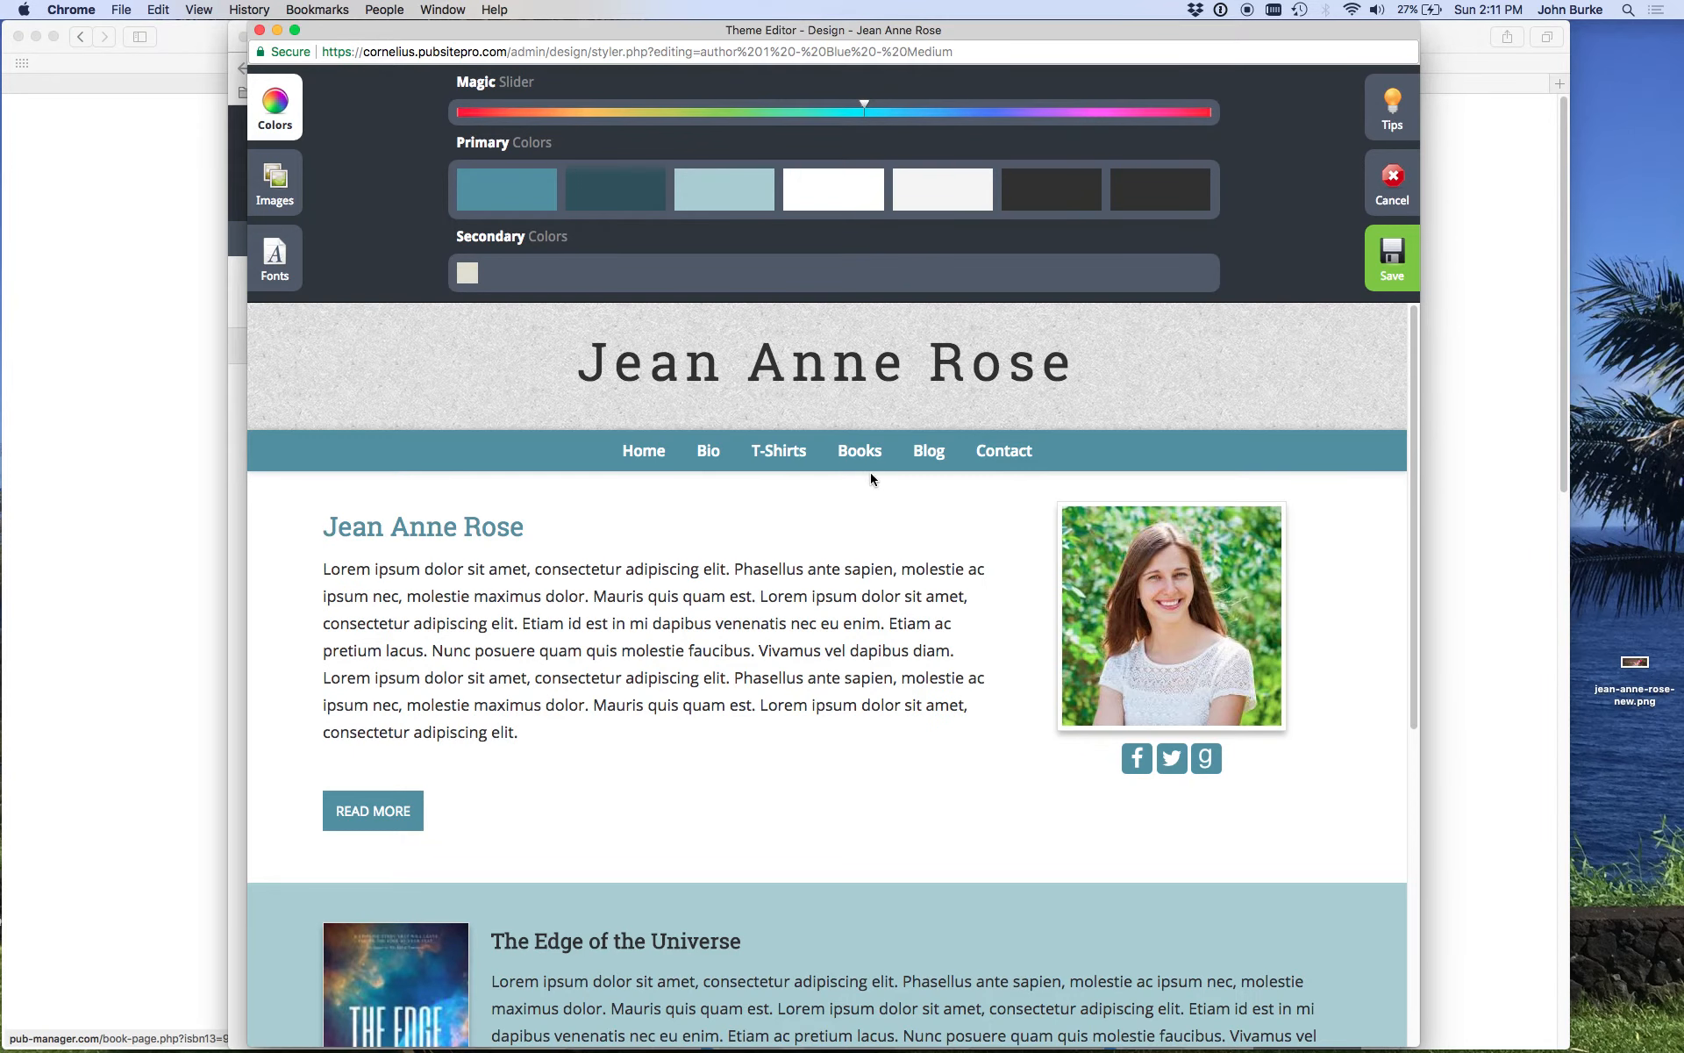
Step: Examine the Image Manager's Site Header/Logo and Header Background settings for the theme
mouse_move(848, 461)
left_click(274, 177)
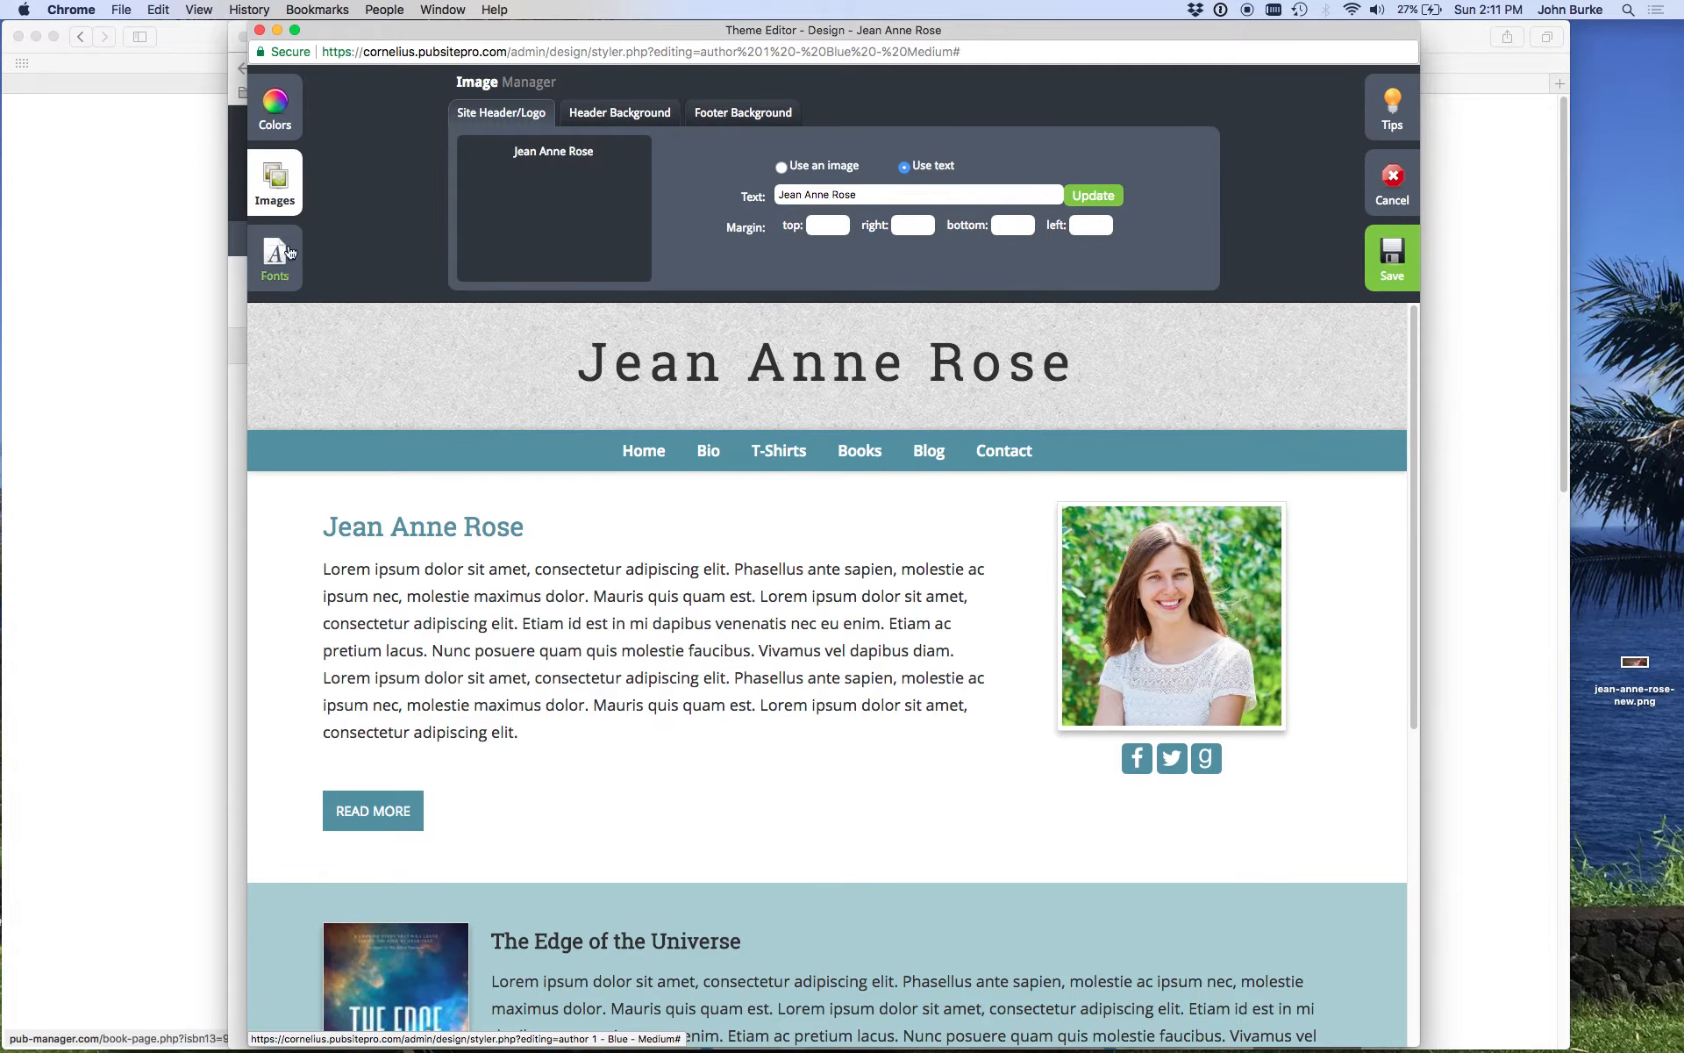
left_click(635, 115)
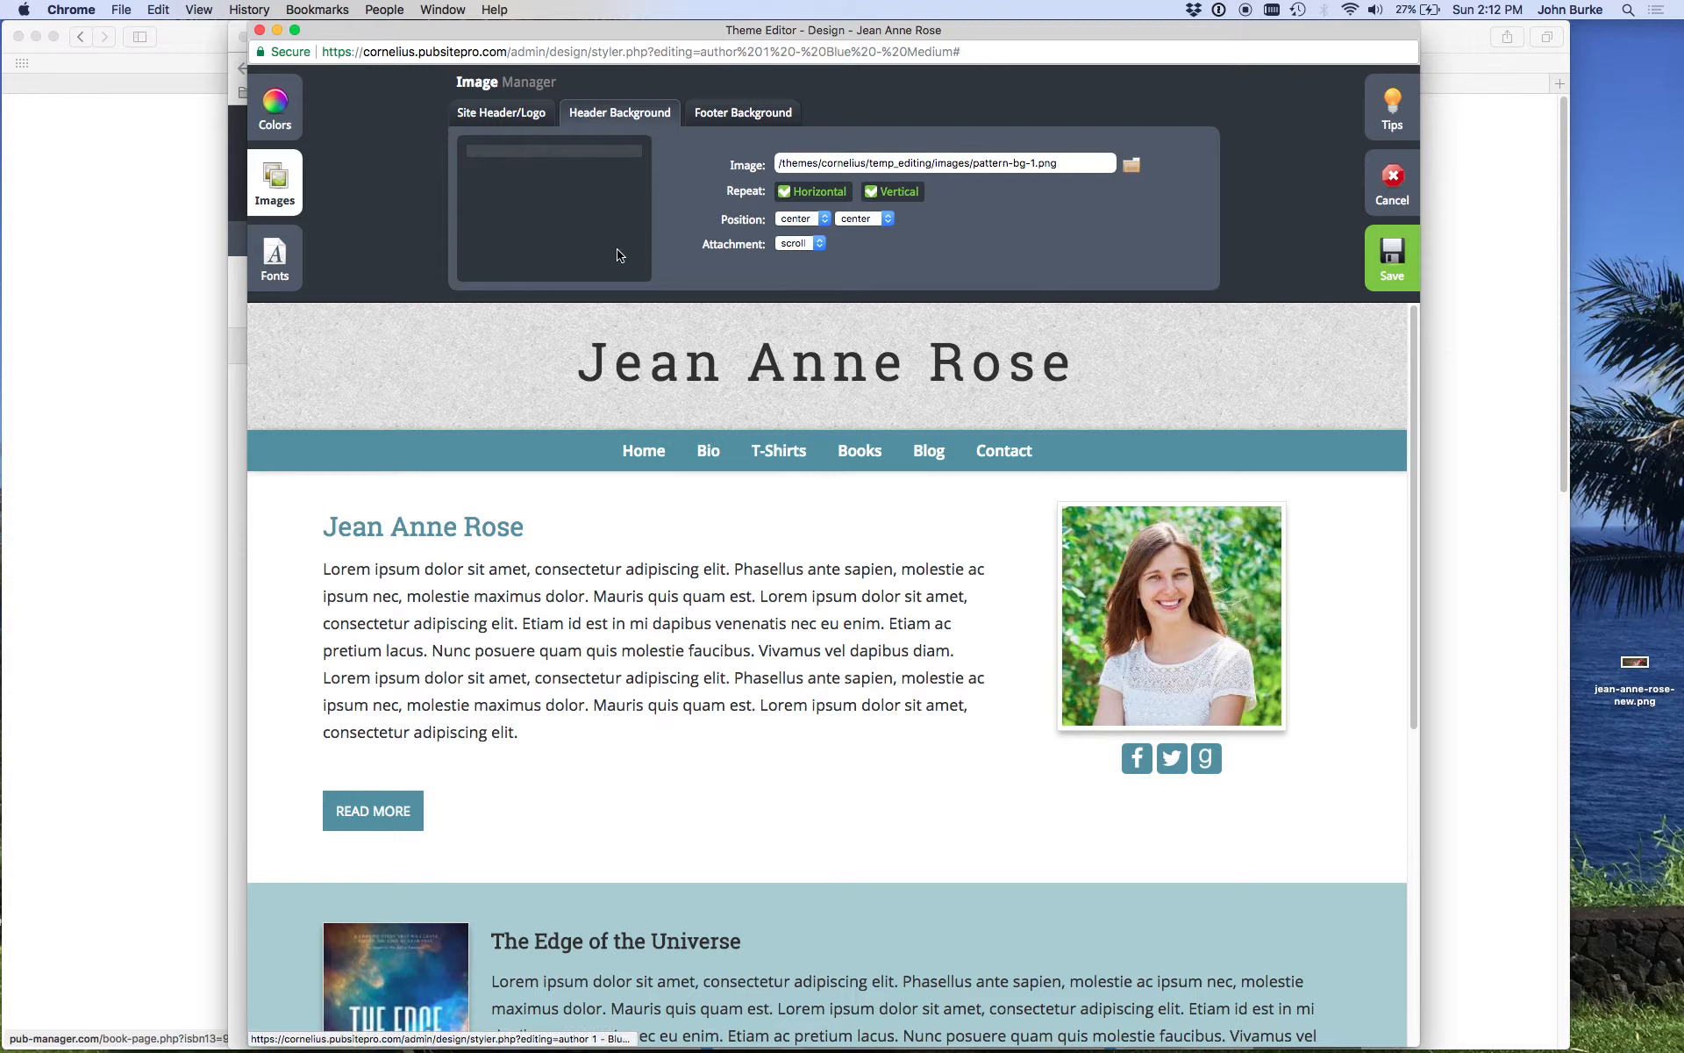
left_click(536, 116)
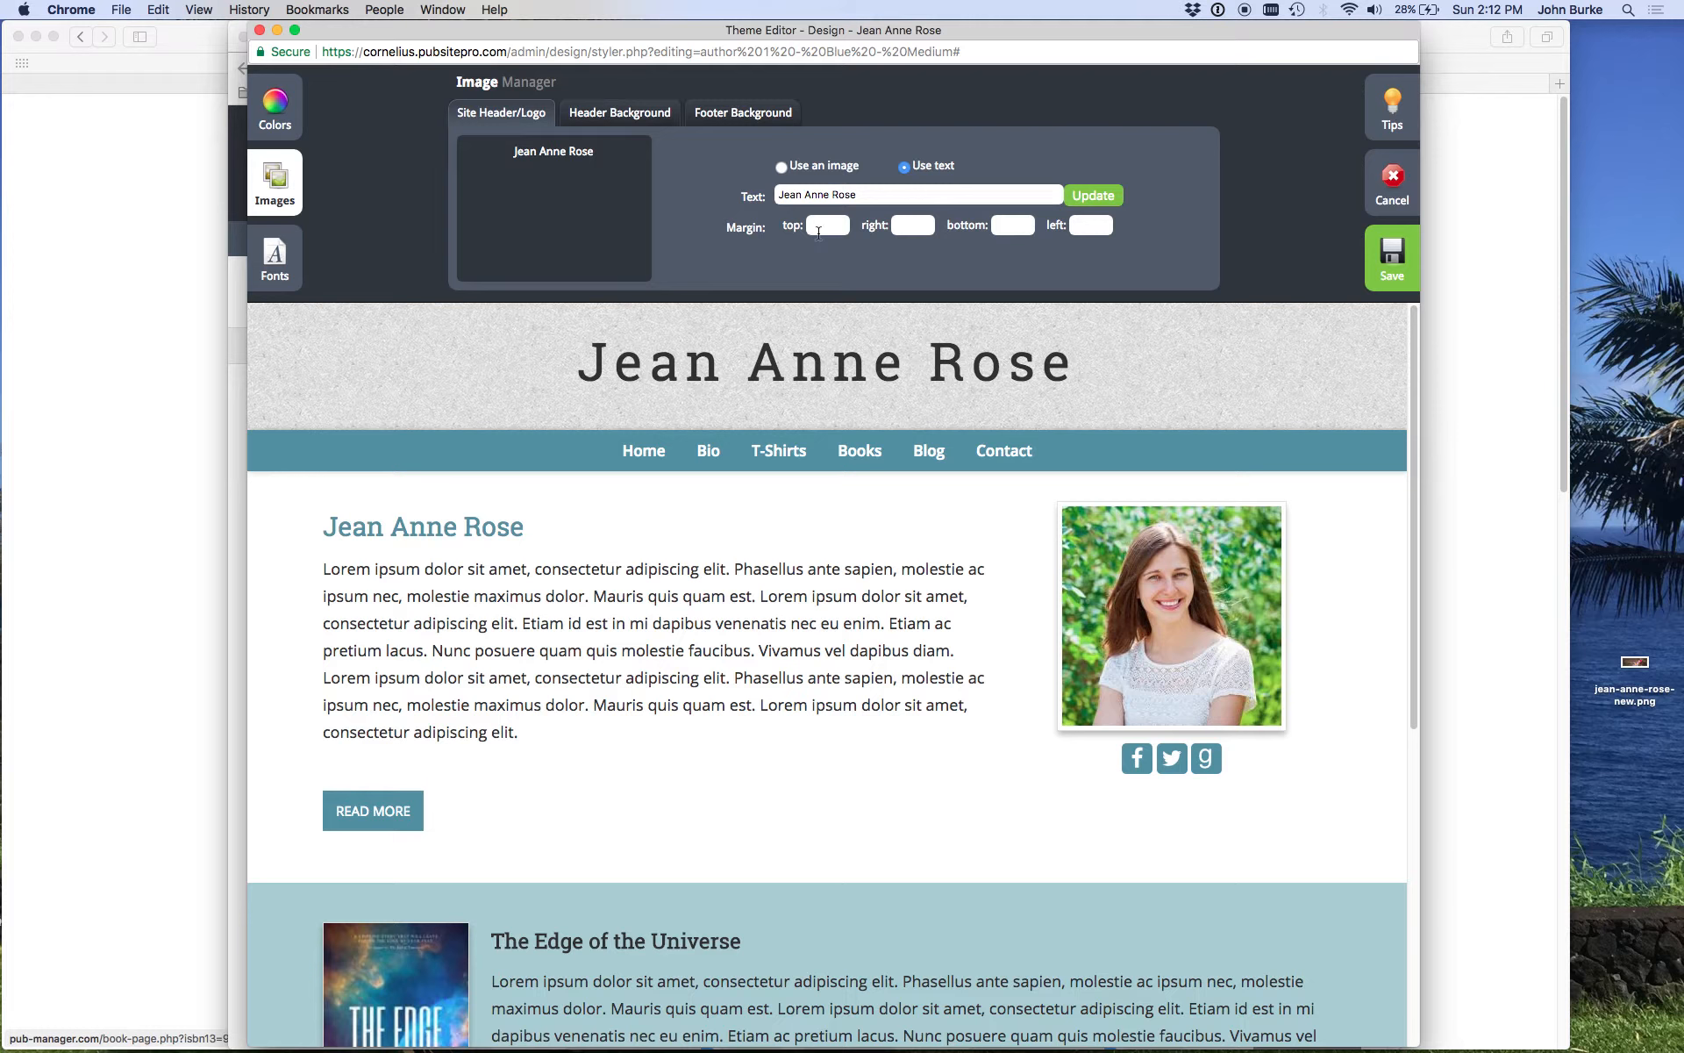
left_click(604, 116)
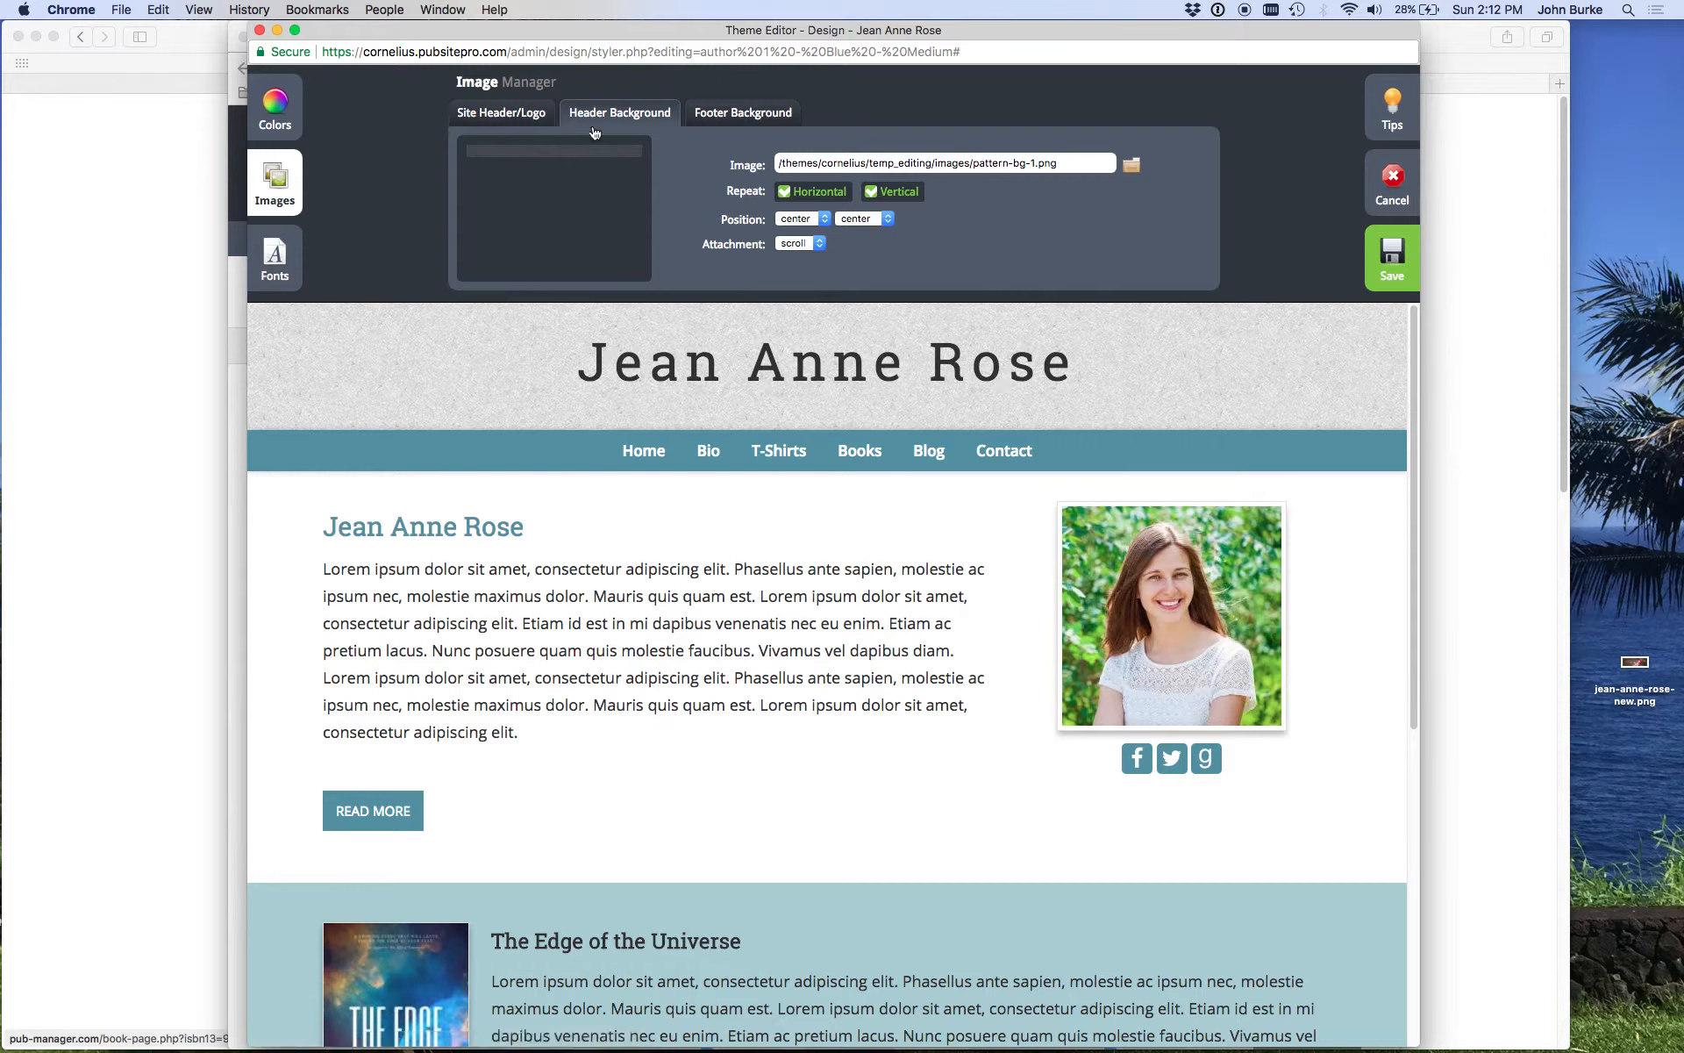
left_click(536, 114)
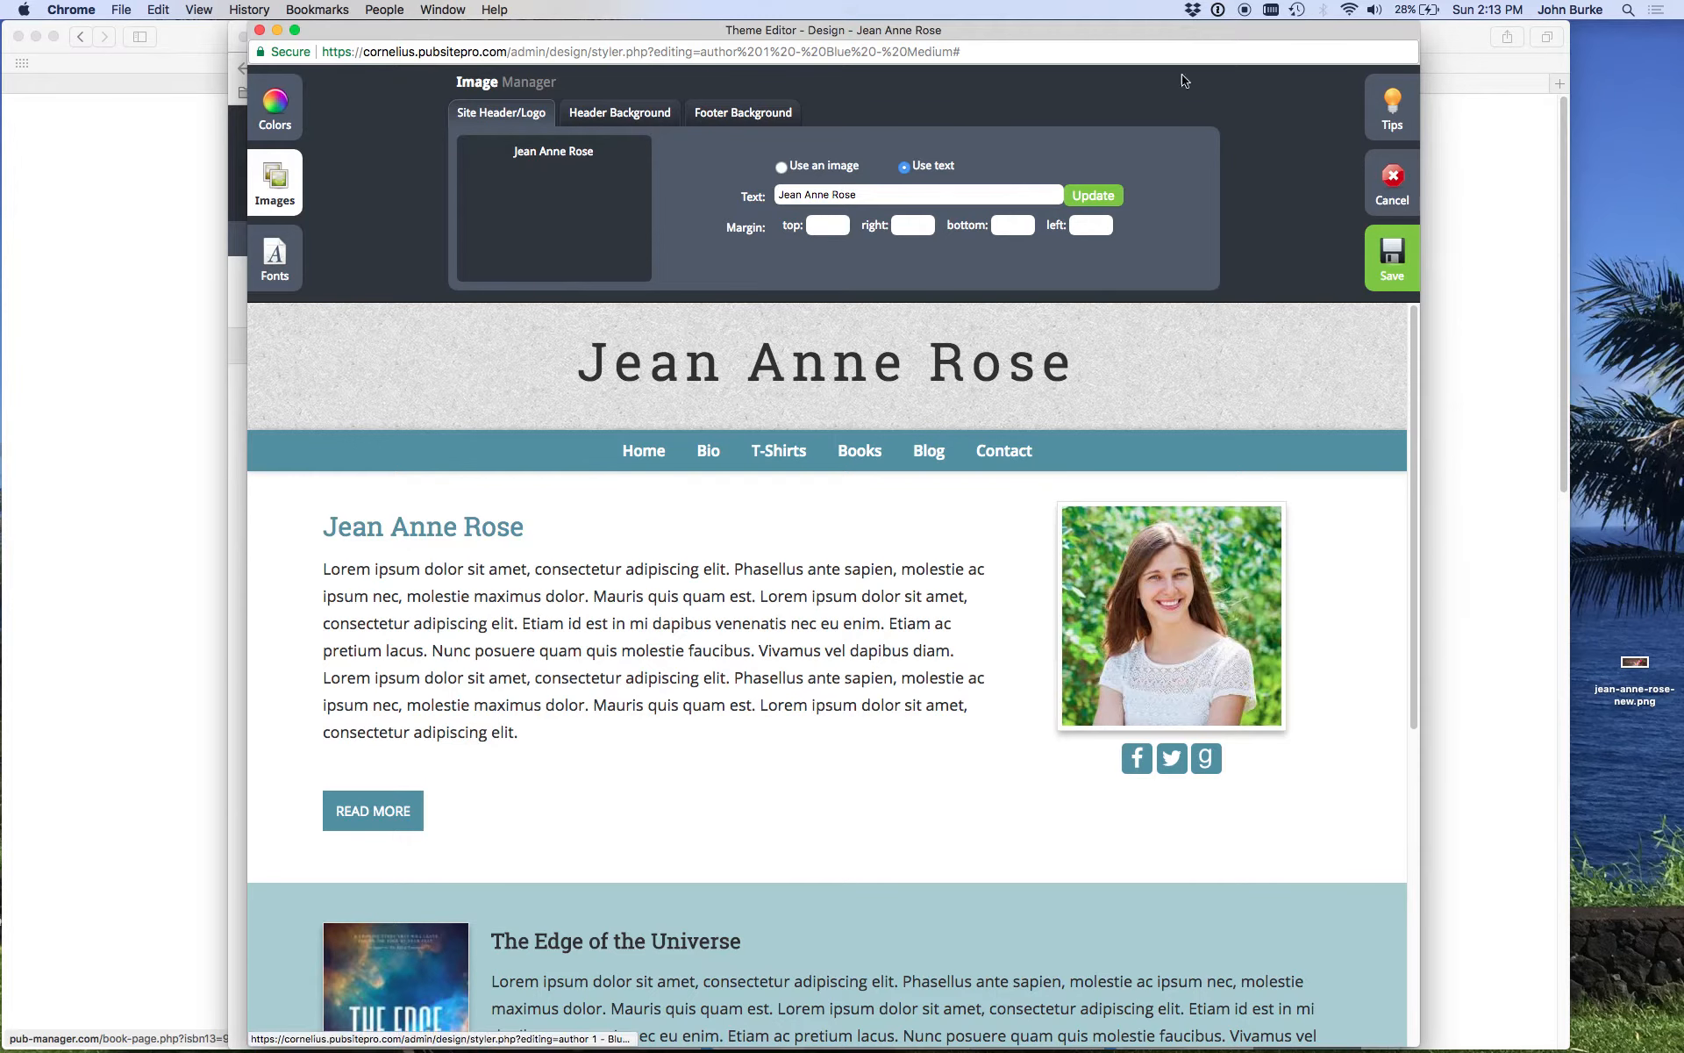
left_click_drag(1287, 38, 1075, 39)
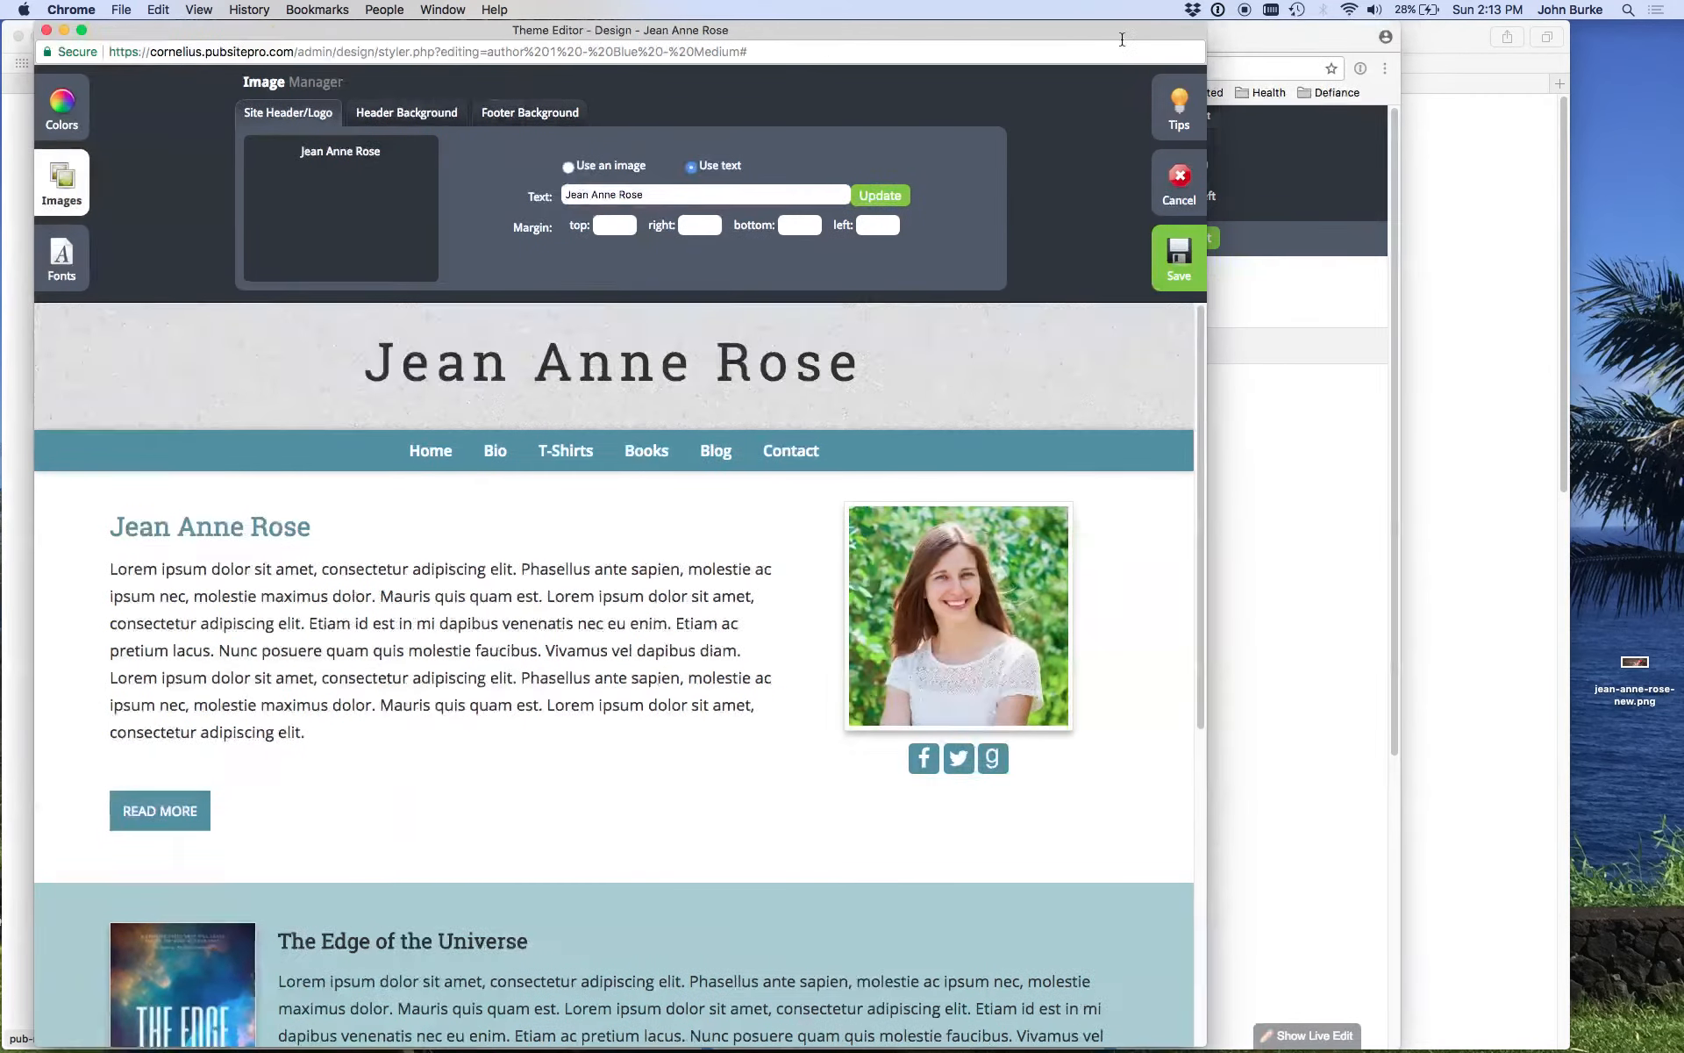
left_click(1353, 420)
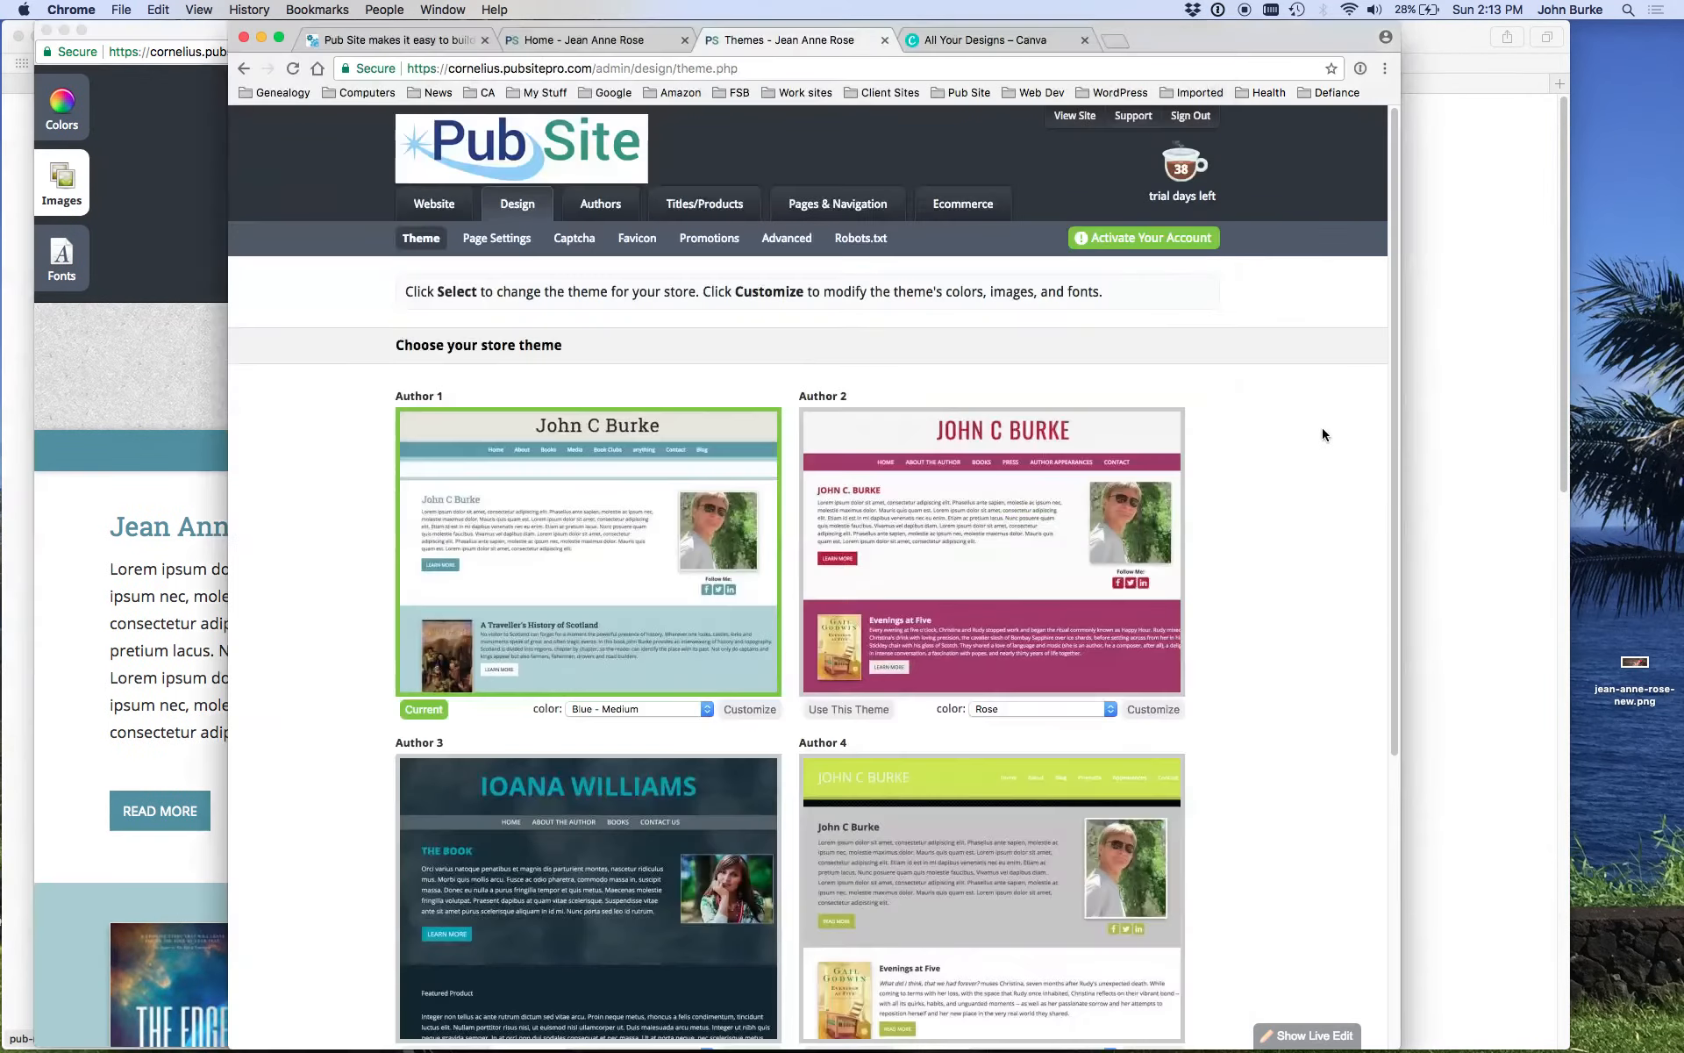
left_click(1032, 40)
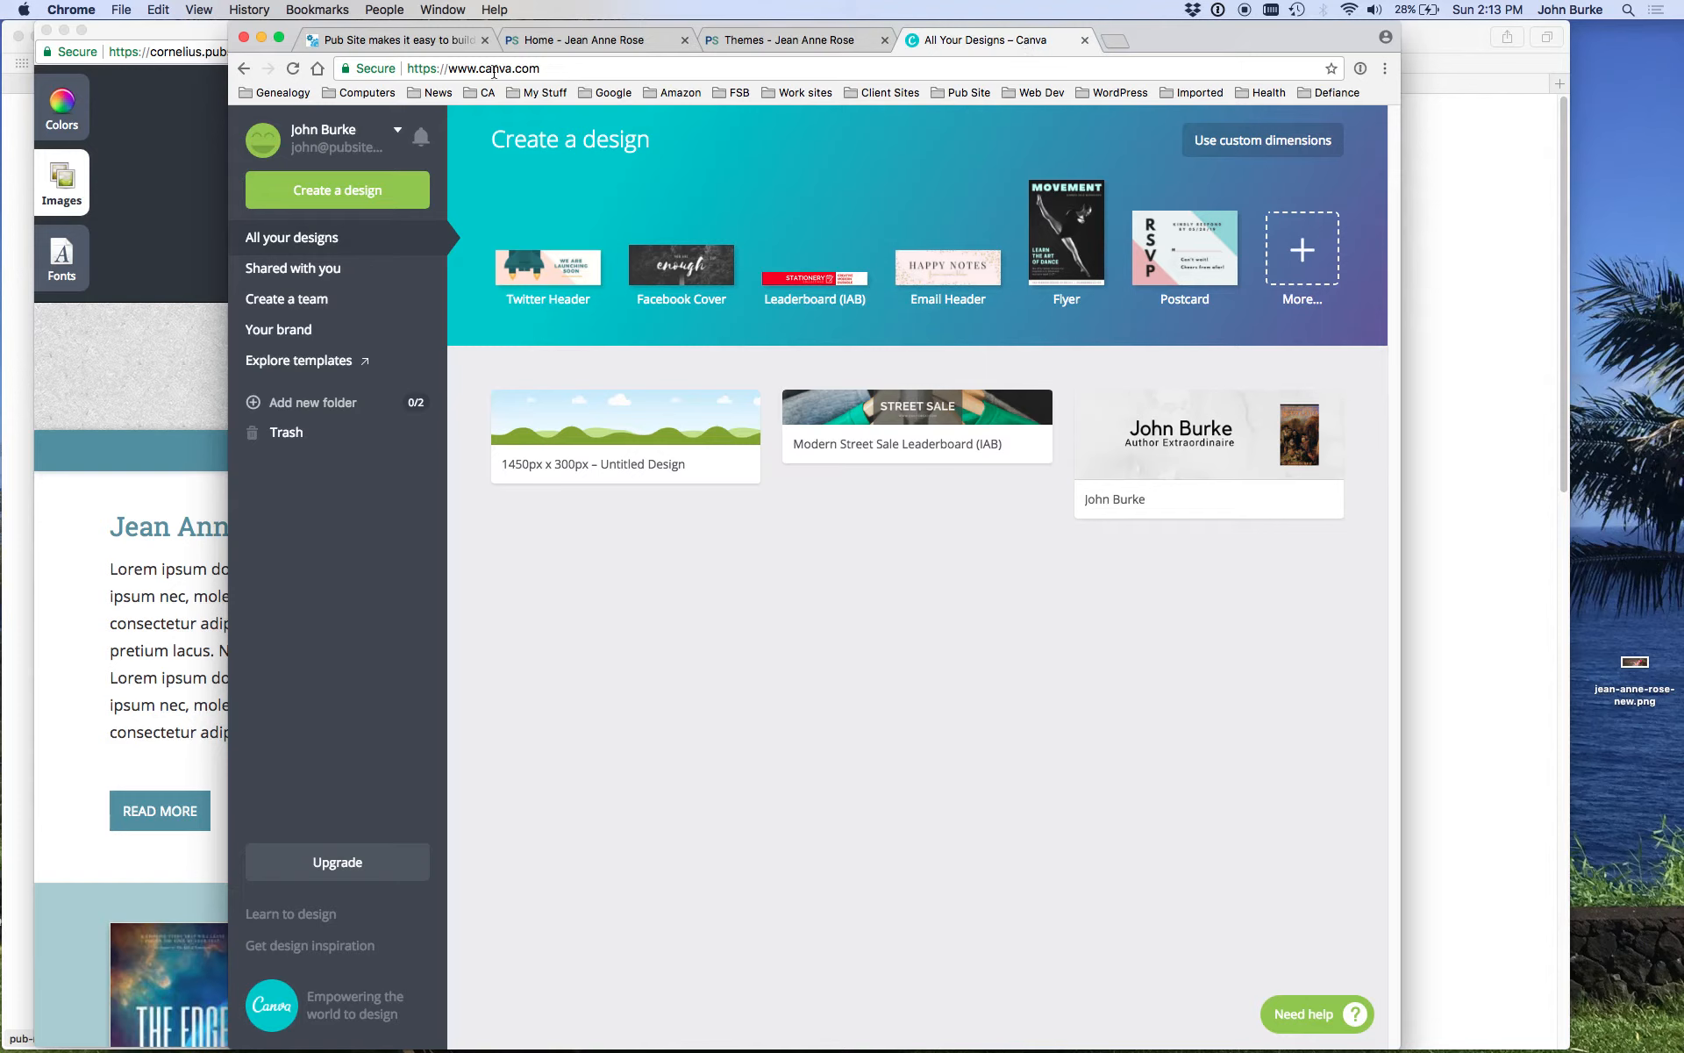
left_click_drag(480, 71, 540, 70)
left_click(536, 68)
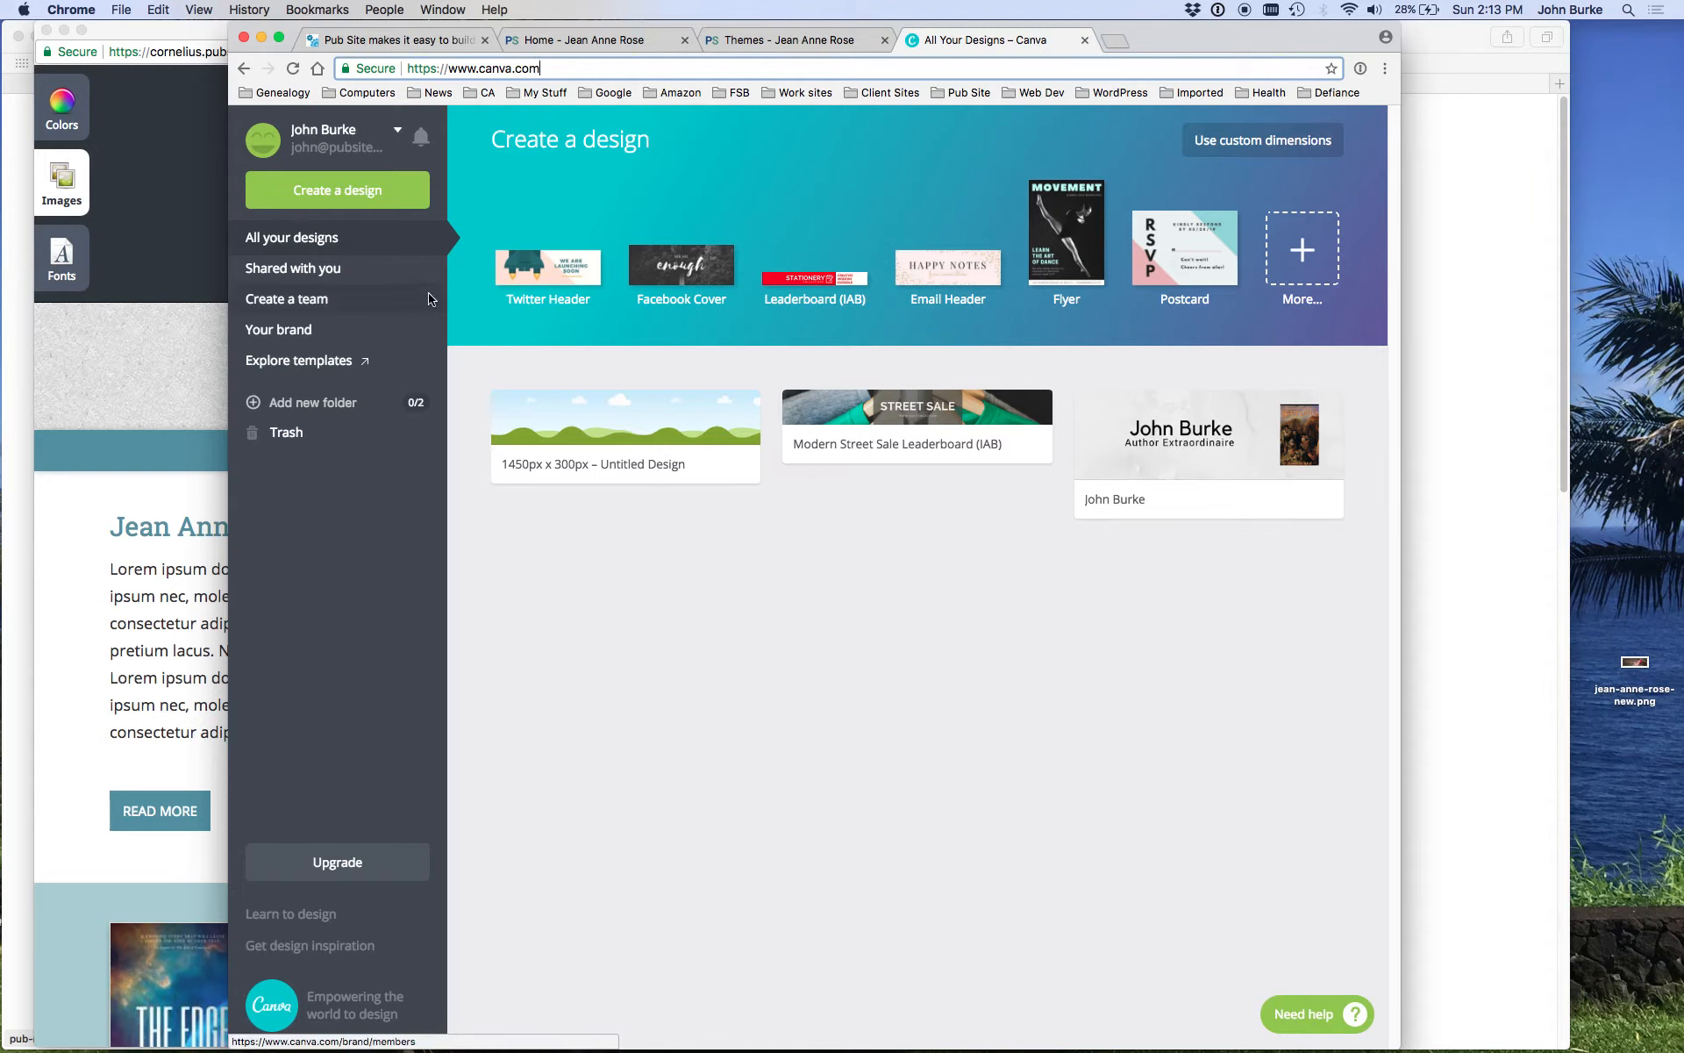
left_click(574, 279)
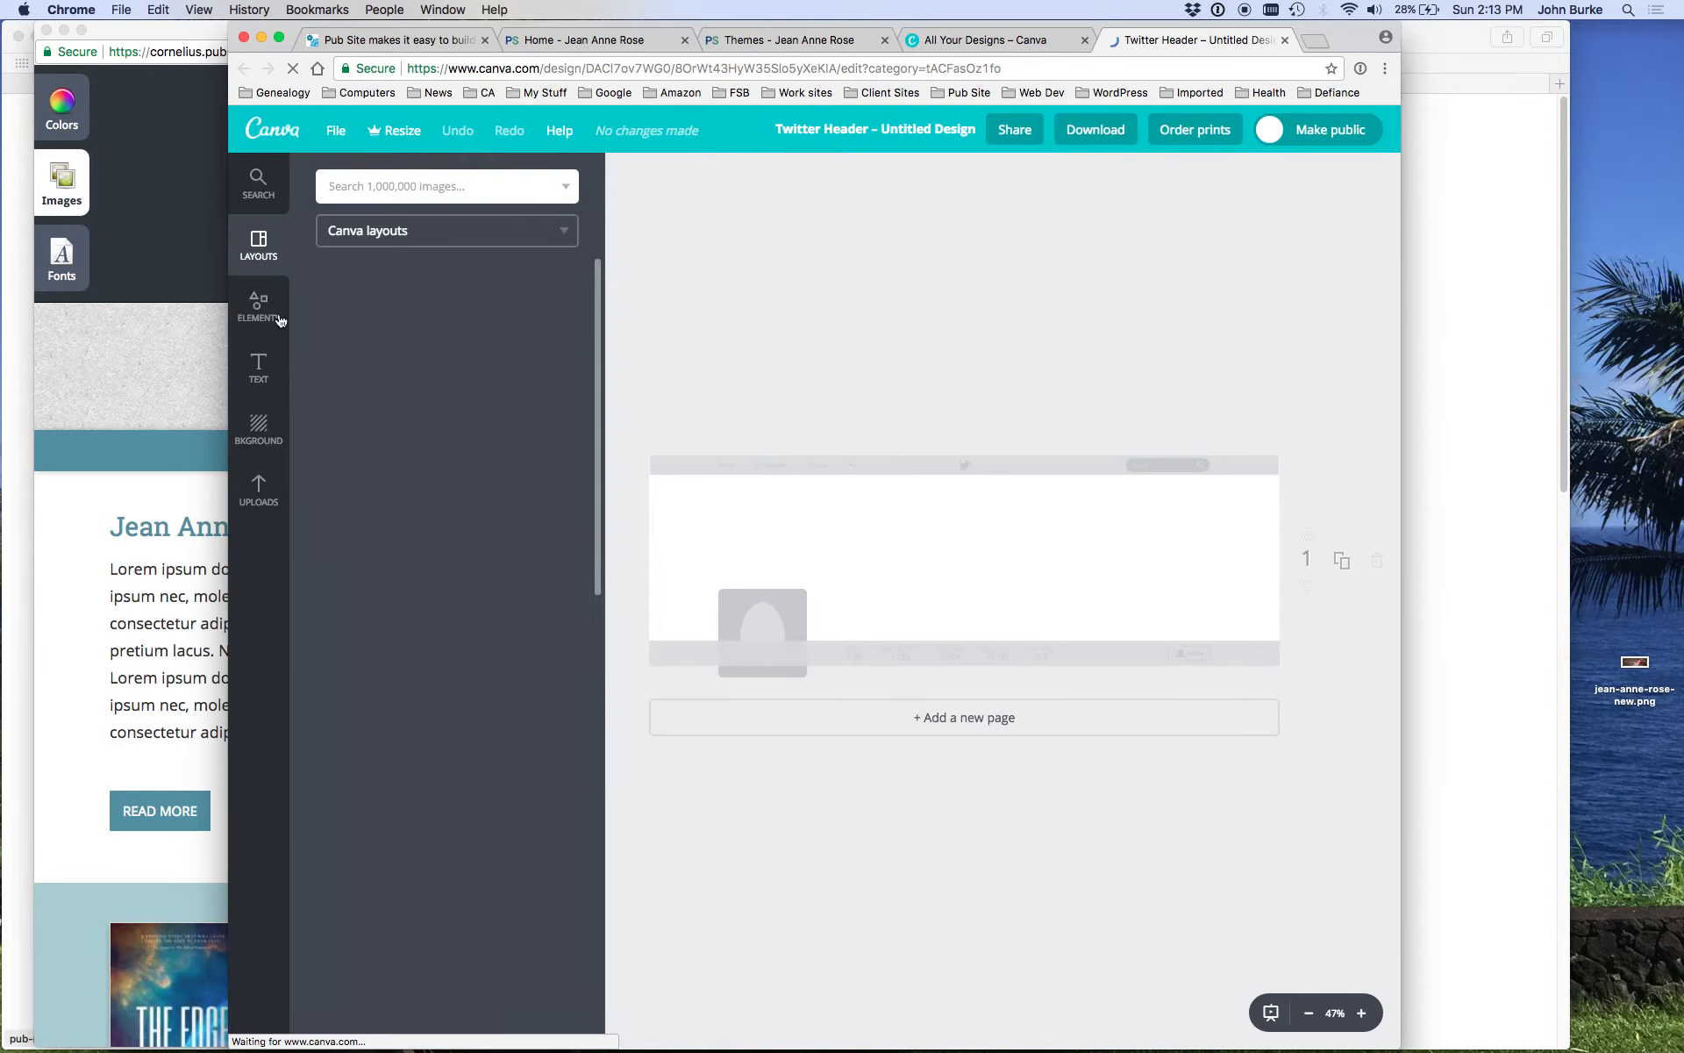
Step: Examine the elements, text styles, backgrounds and uploaded images that Canva offers for the header design
left_click(259, 306)
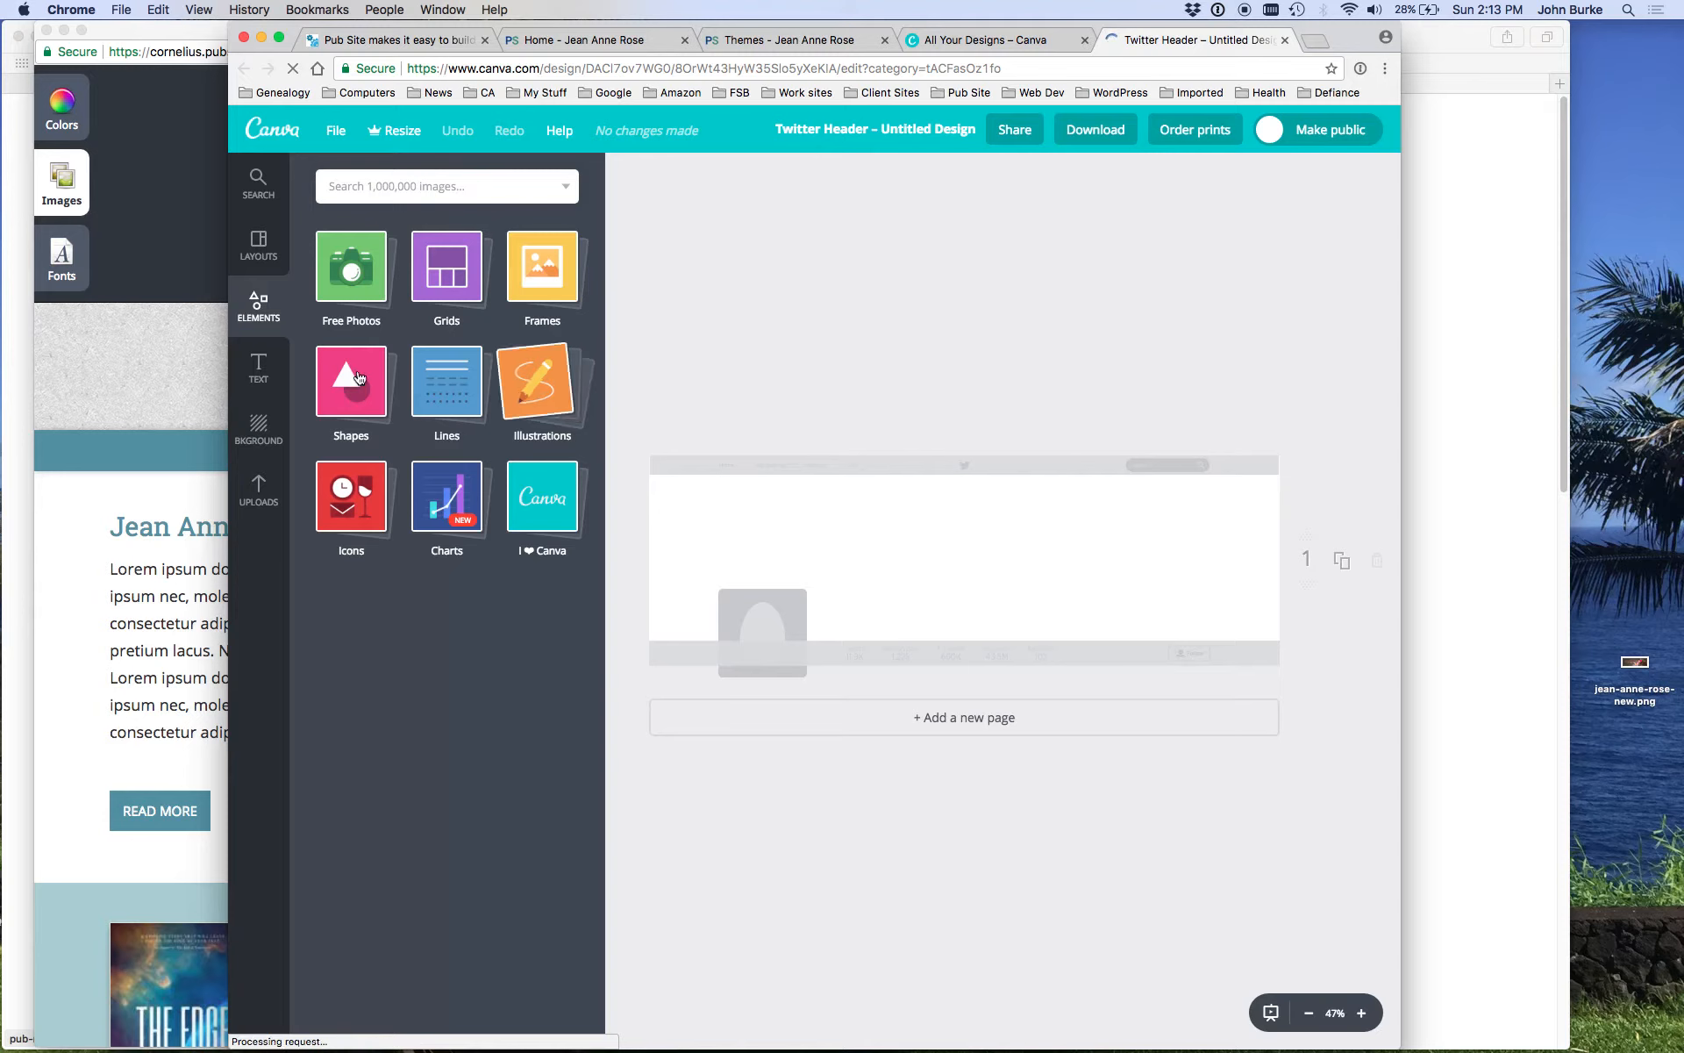
left_click(250, 374)
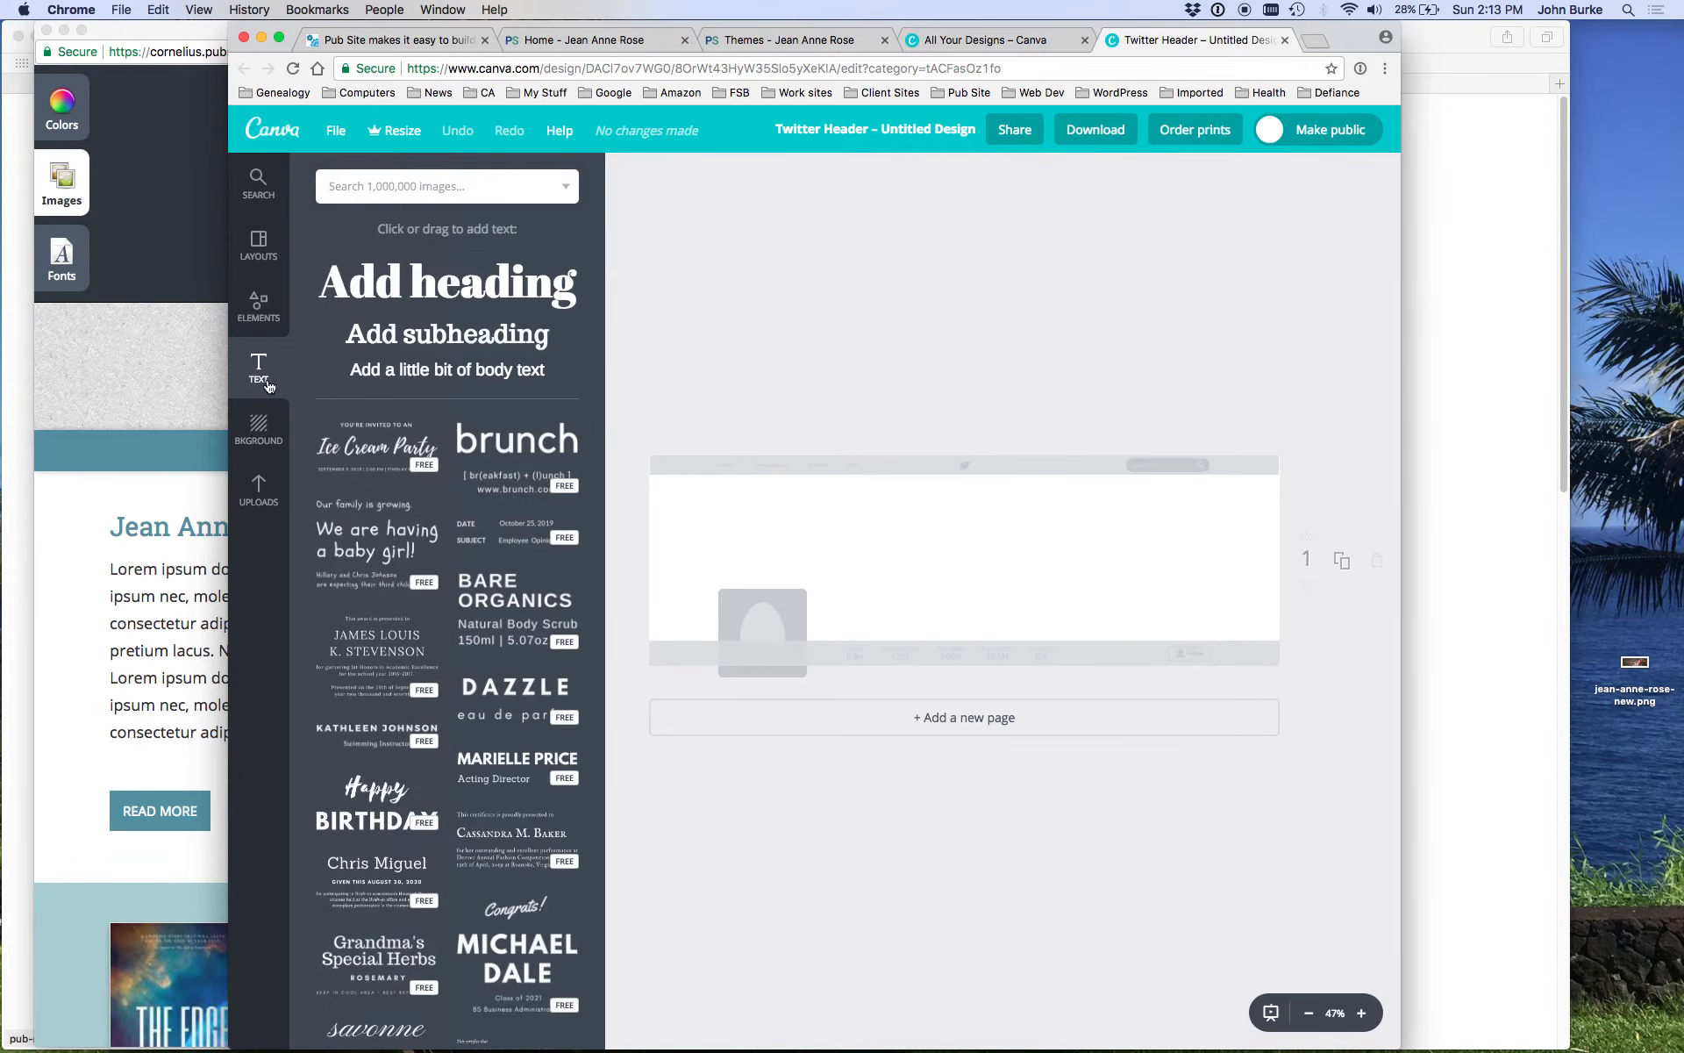
left_click(265, 429)
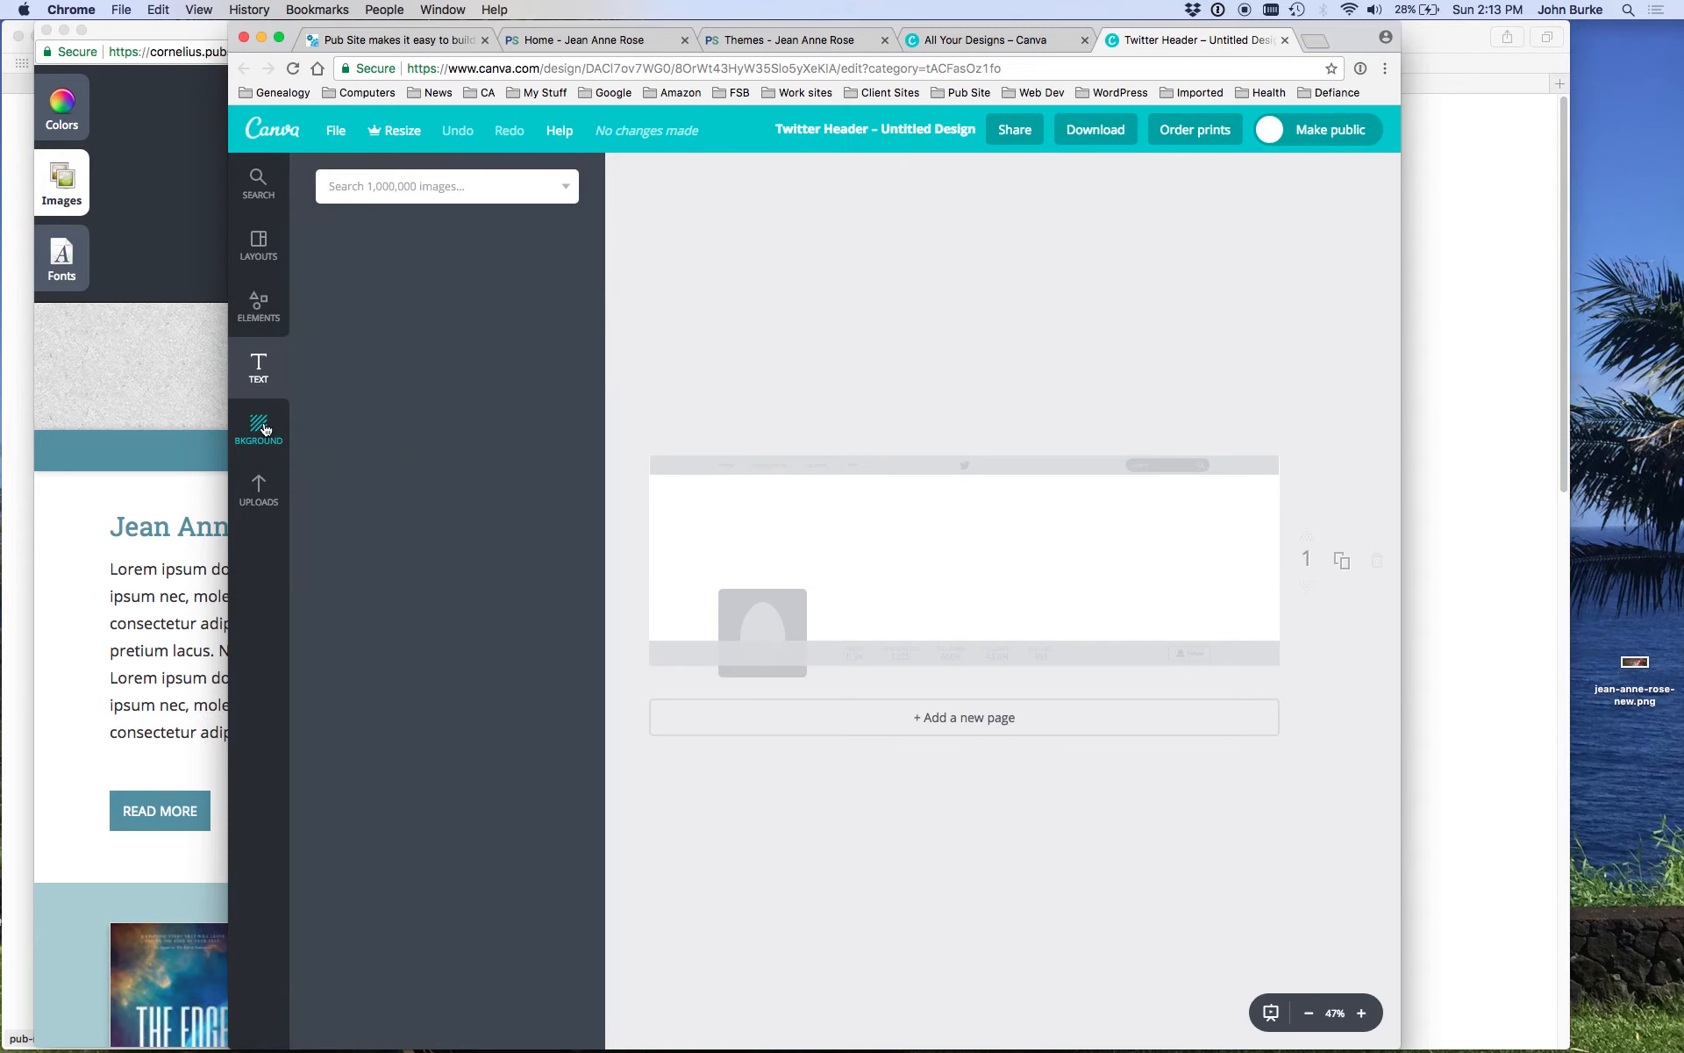
scroll(448, 527, "down", 5)
scroll(471, 581, "down", 10)
scroll(448, 597, "down", 9)
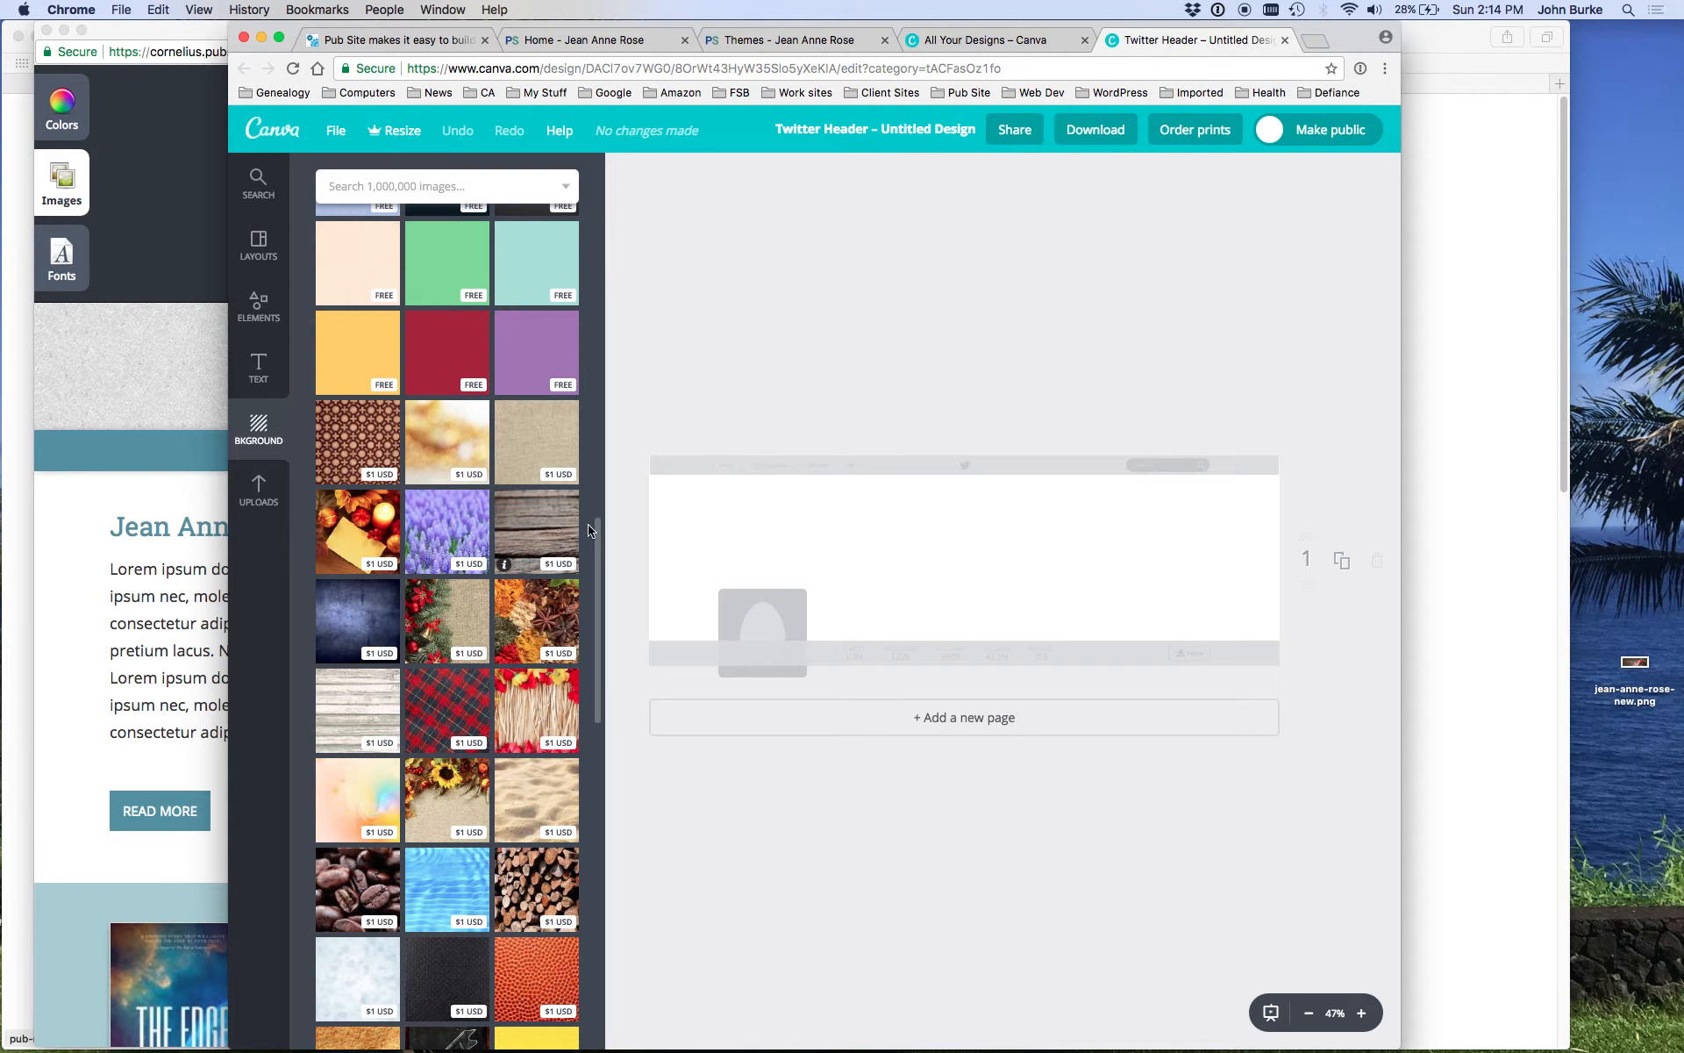
scroll(570, 535, "up", 15)
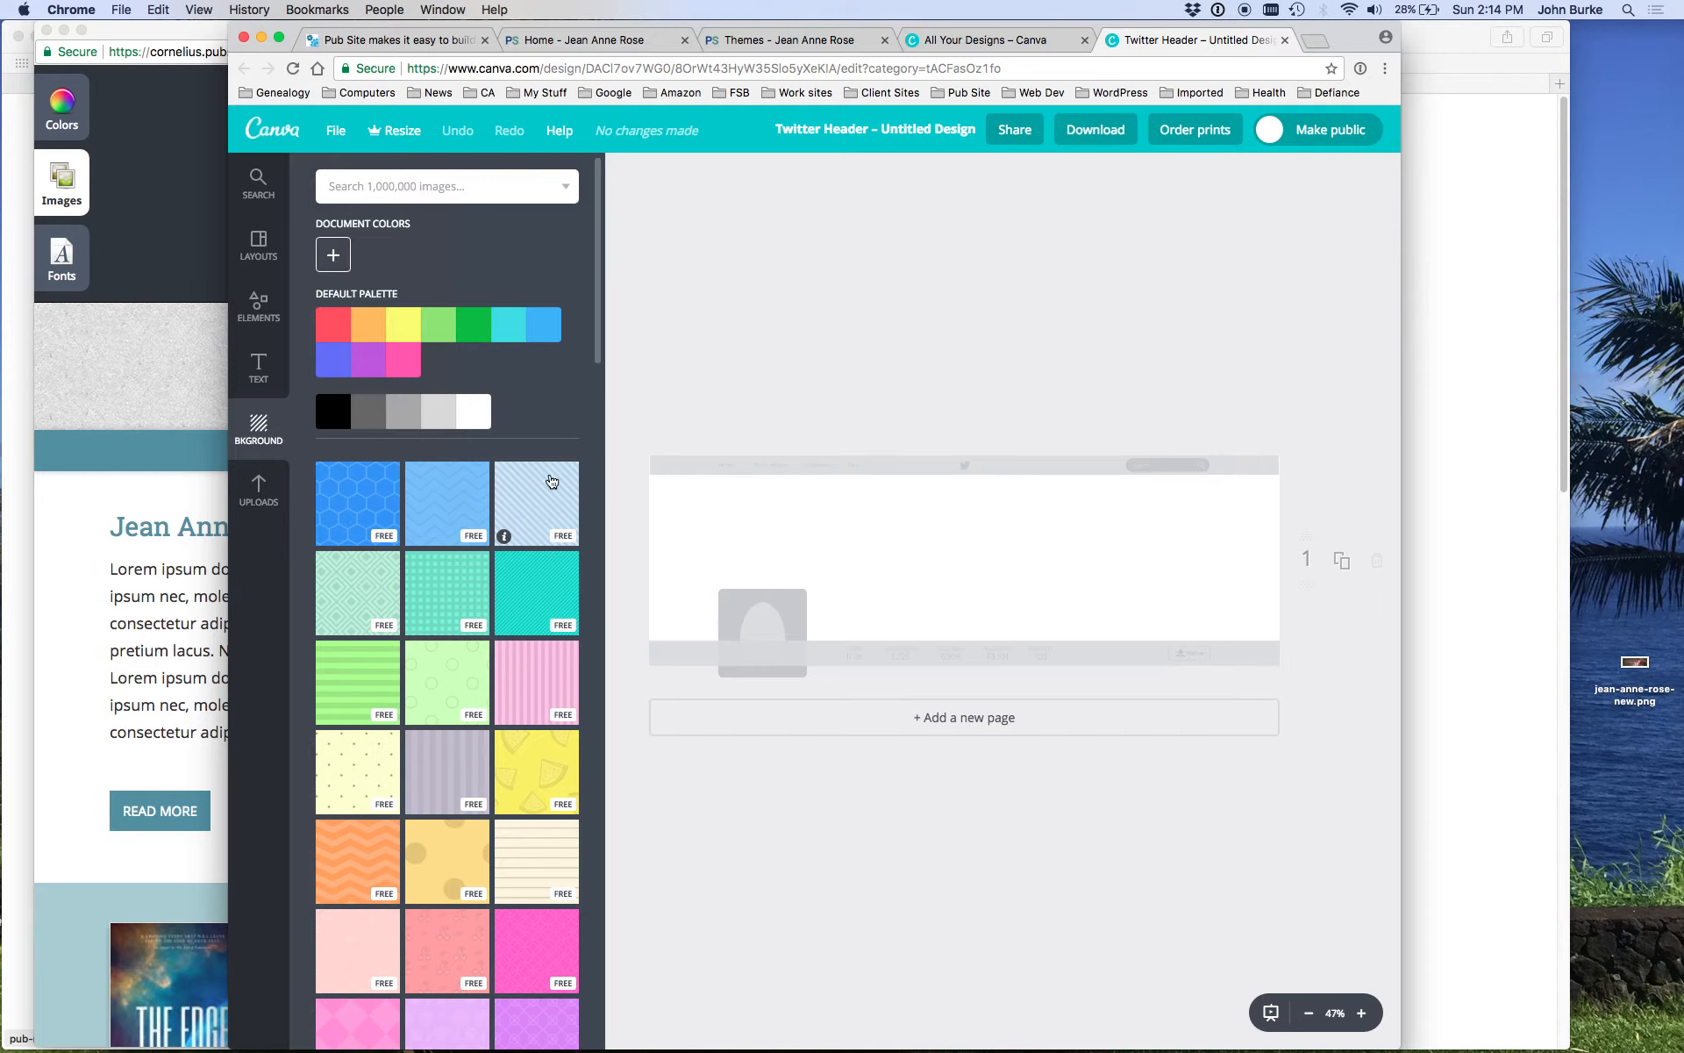
left_click(272, 494)
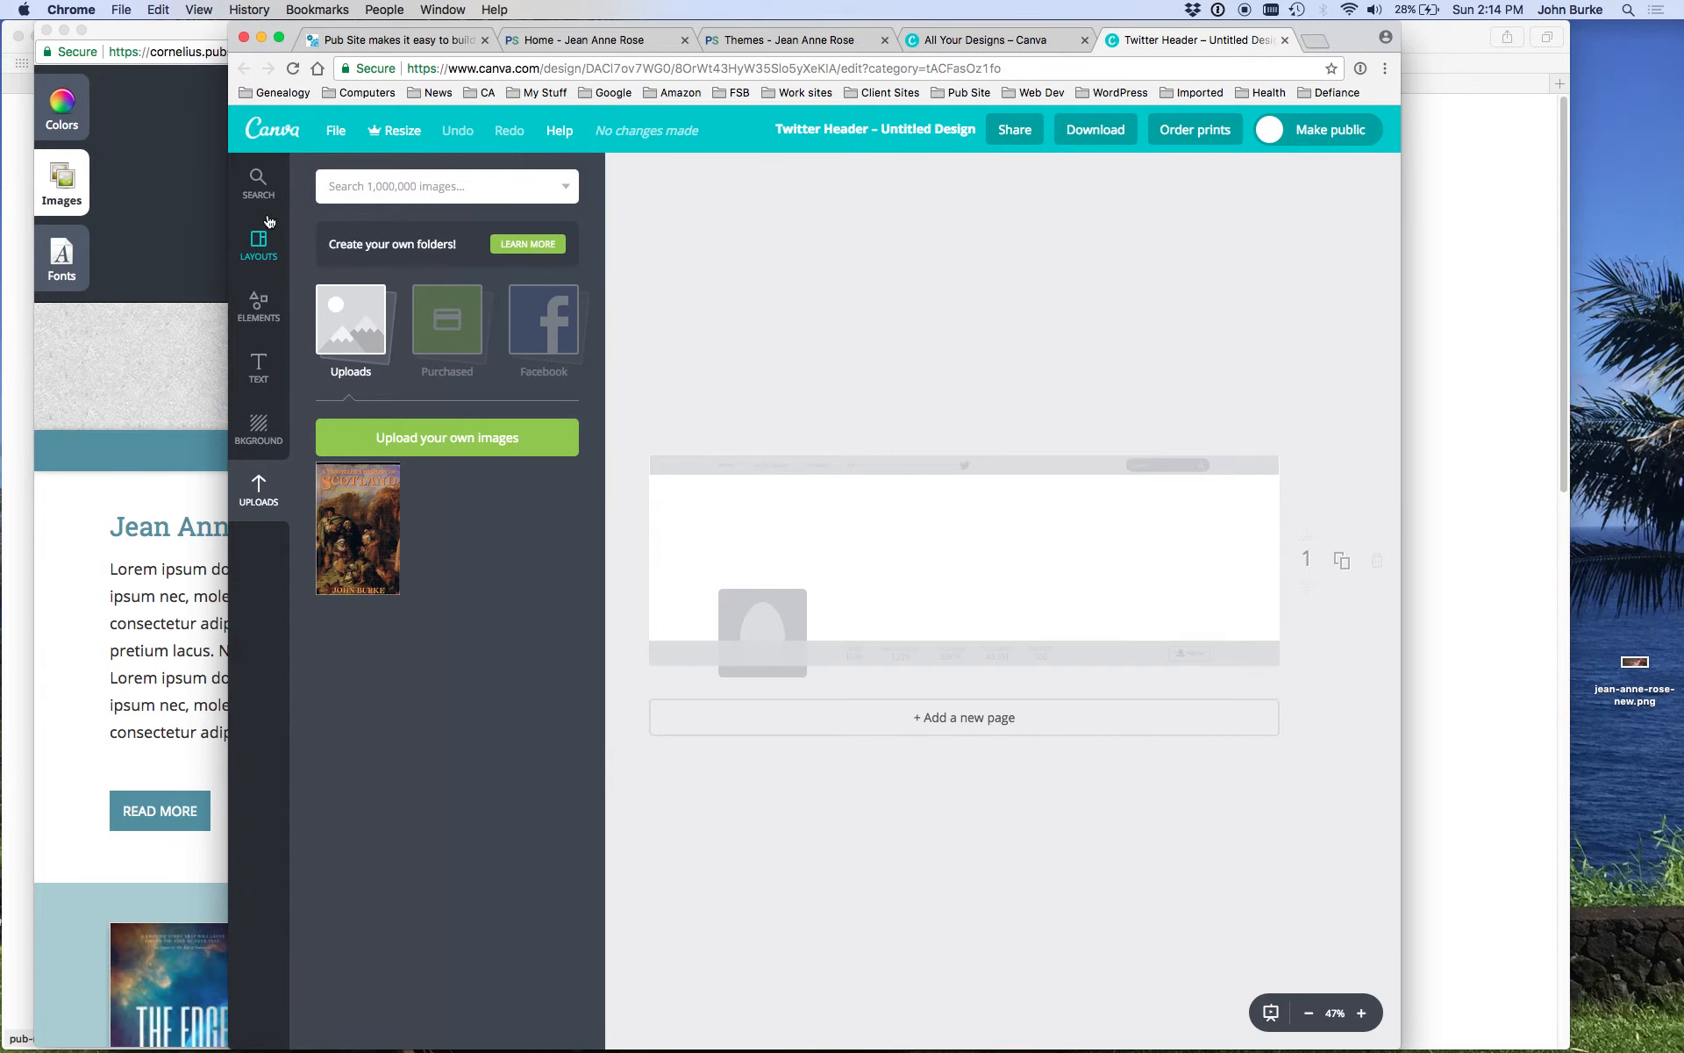
Step: Return to the list of designs, view the existing author header with the book cover, and close it
left_click(277, 138)
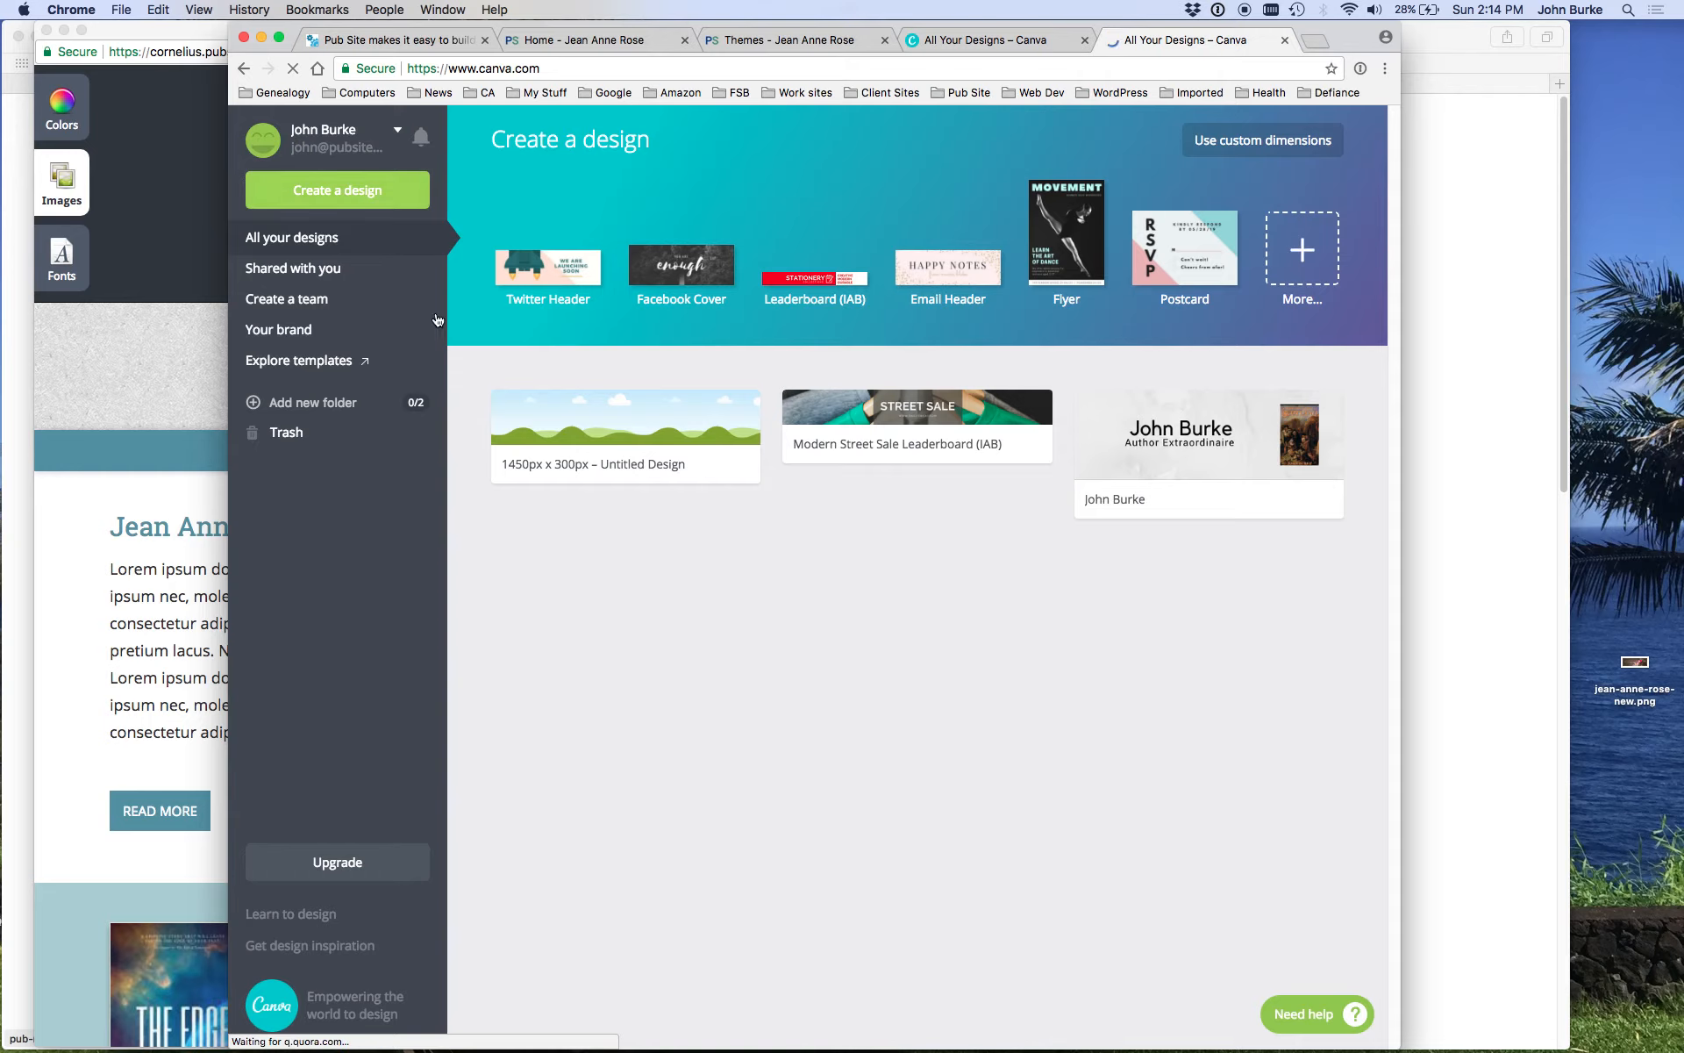
left_click(1177, 438)
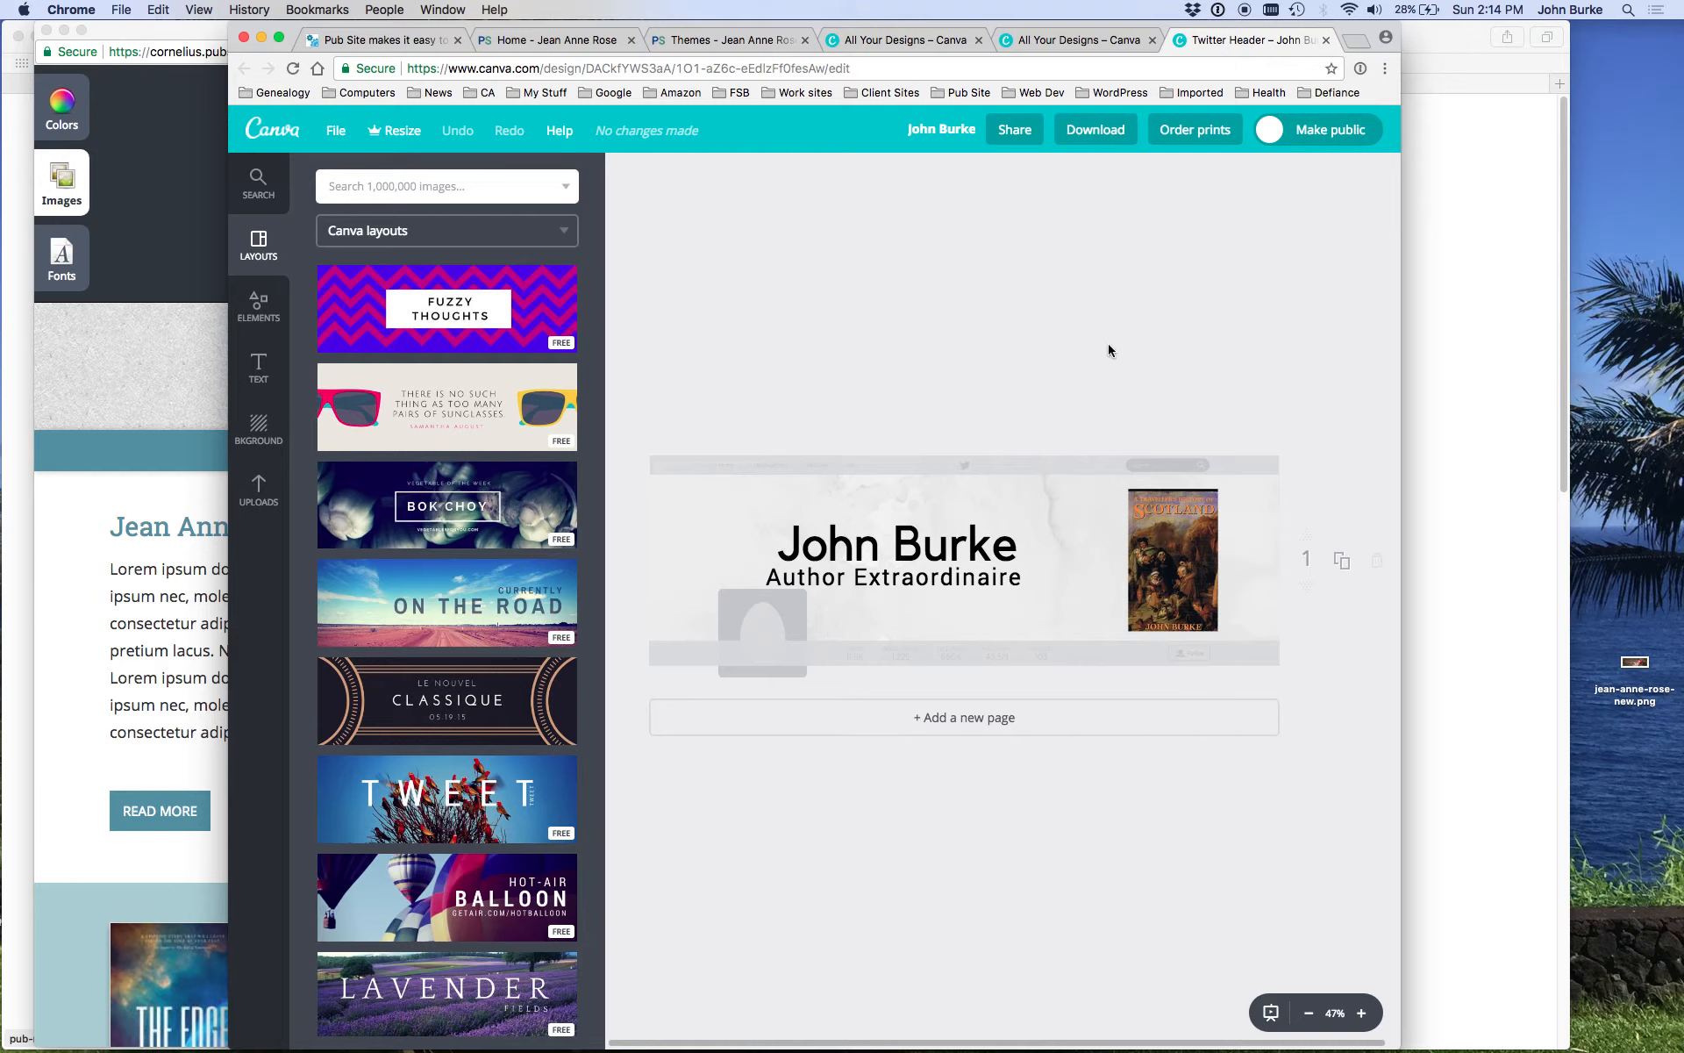
left_click(285, 133)
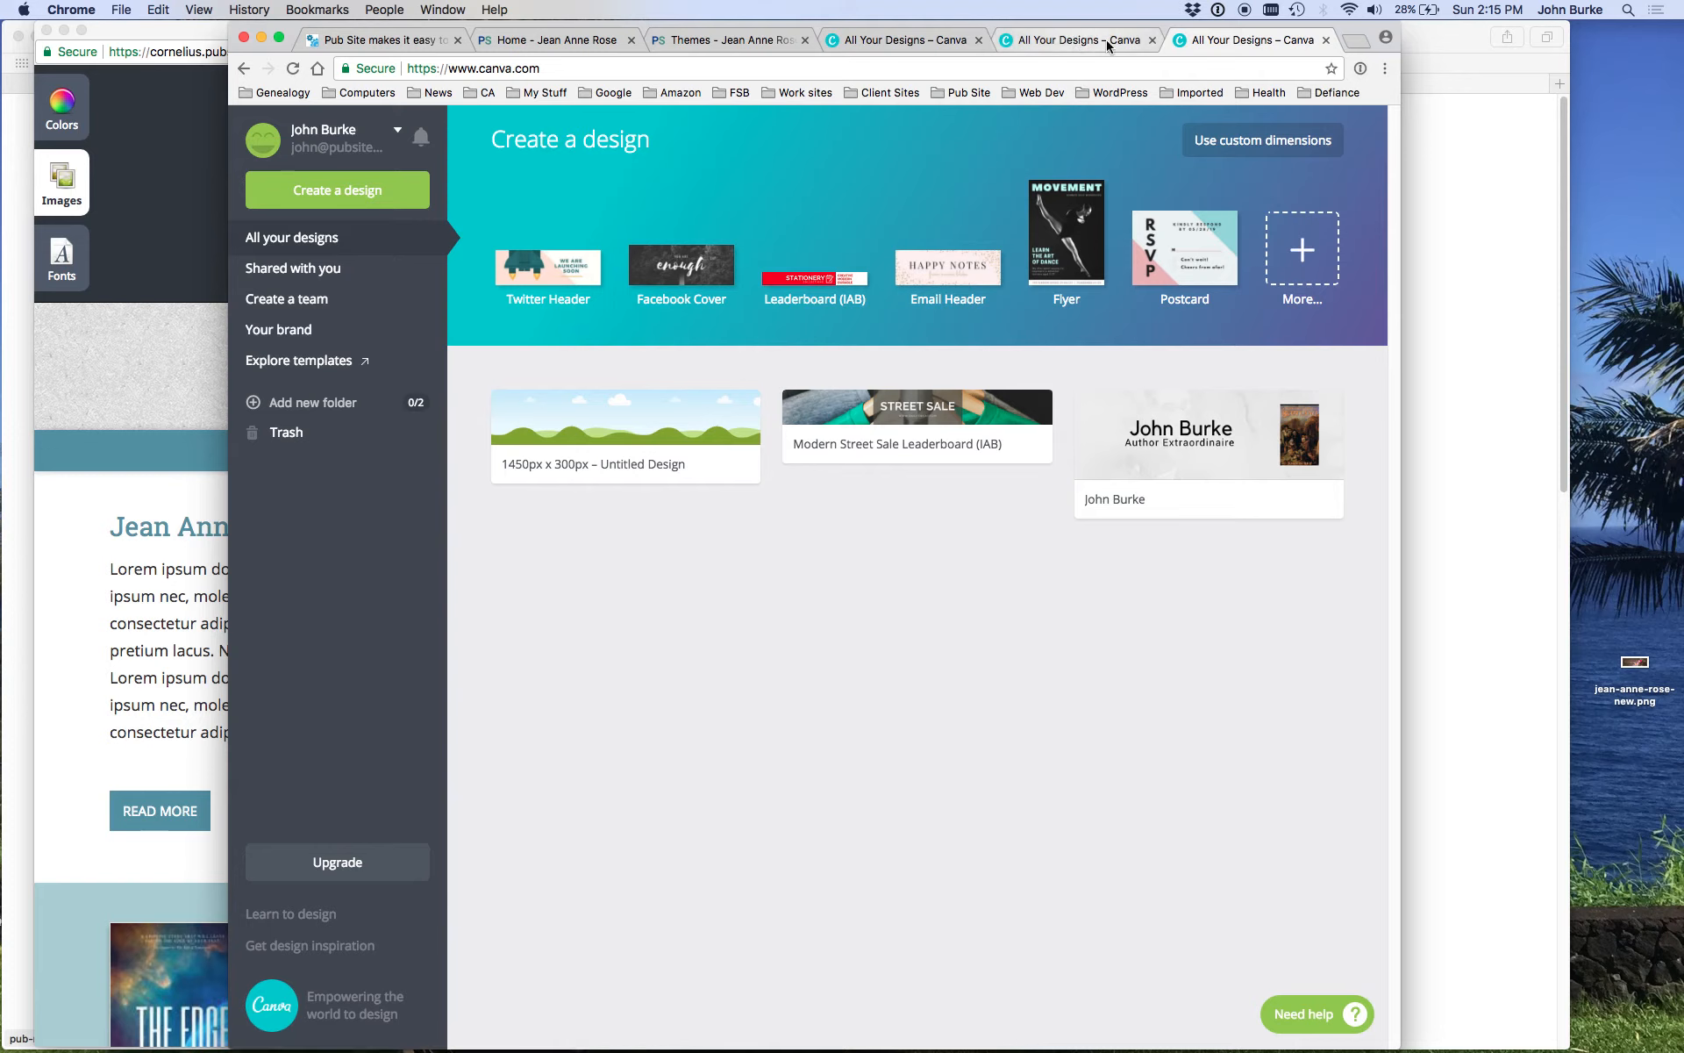
left_click(1327, 39)
Step: Switch back to the Pub Site theme editor and preview the author banner PNG stored on the desktop
left_click(747, 40)
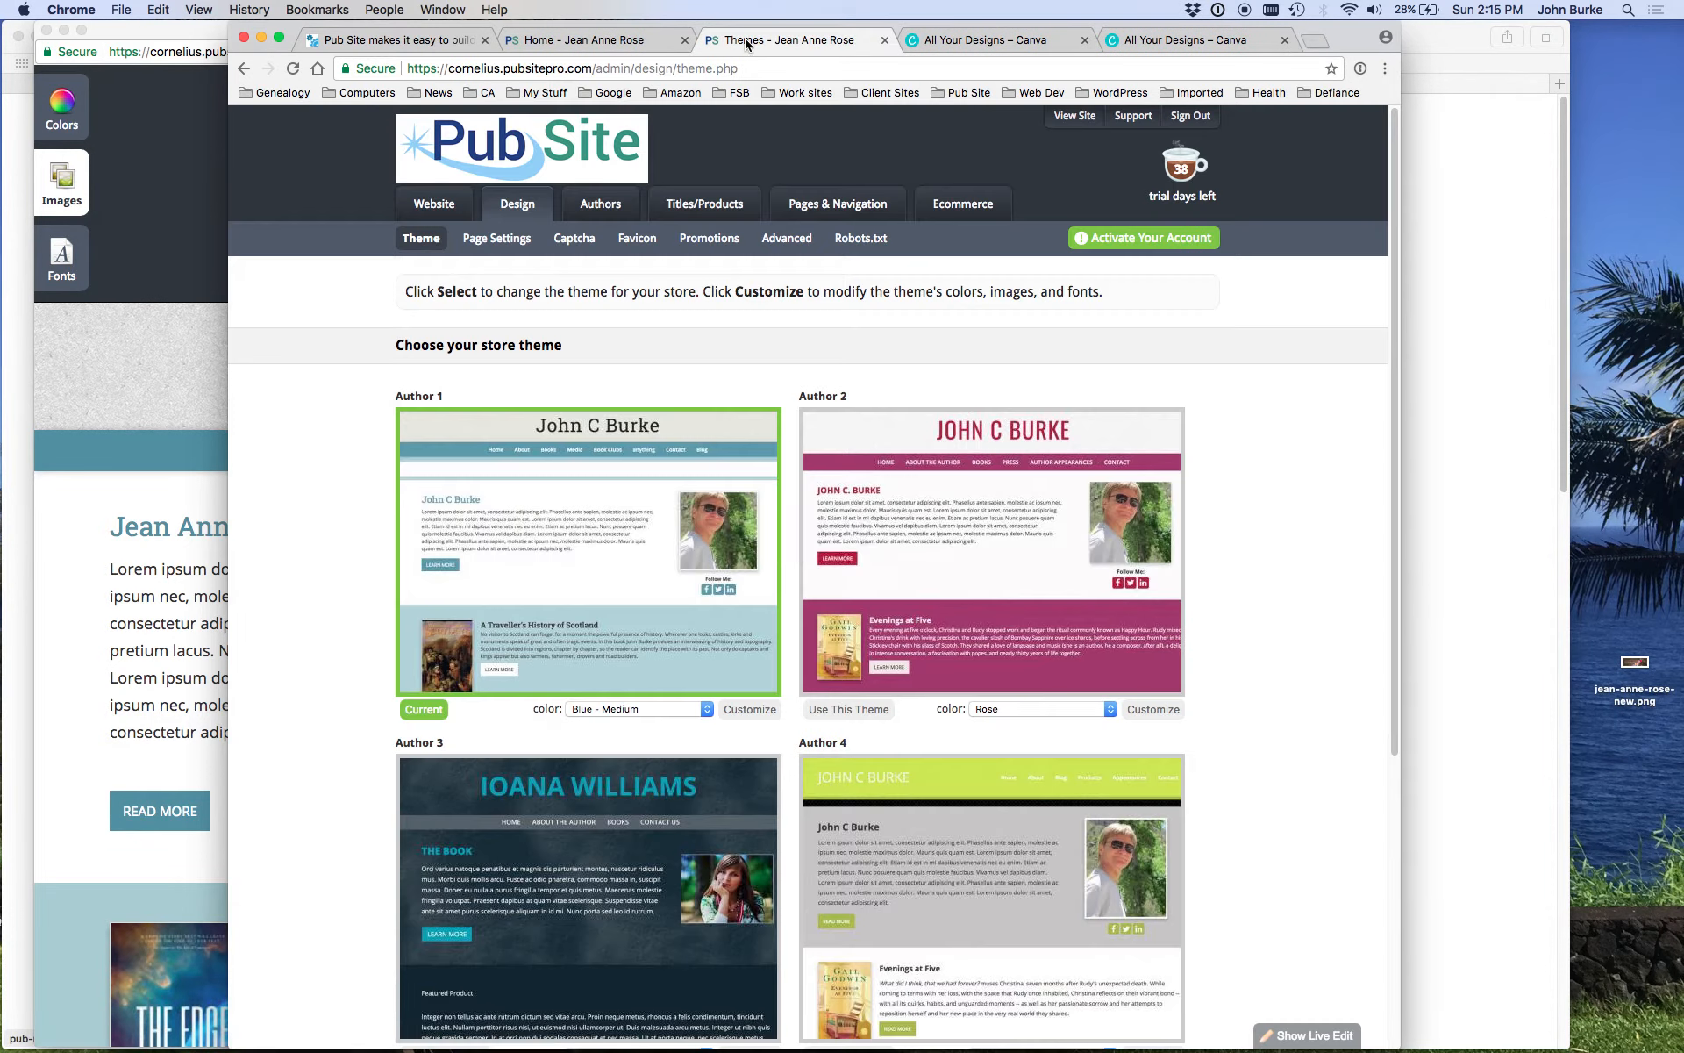
left_click(102, 377)
left_click_drag(898, 27, 984, 25)
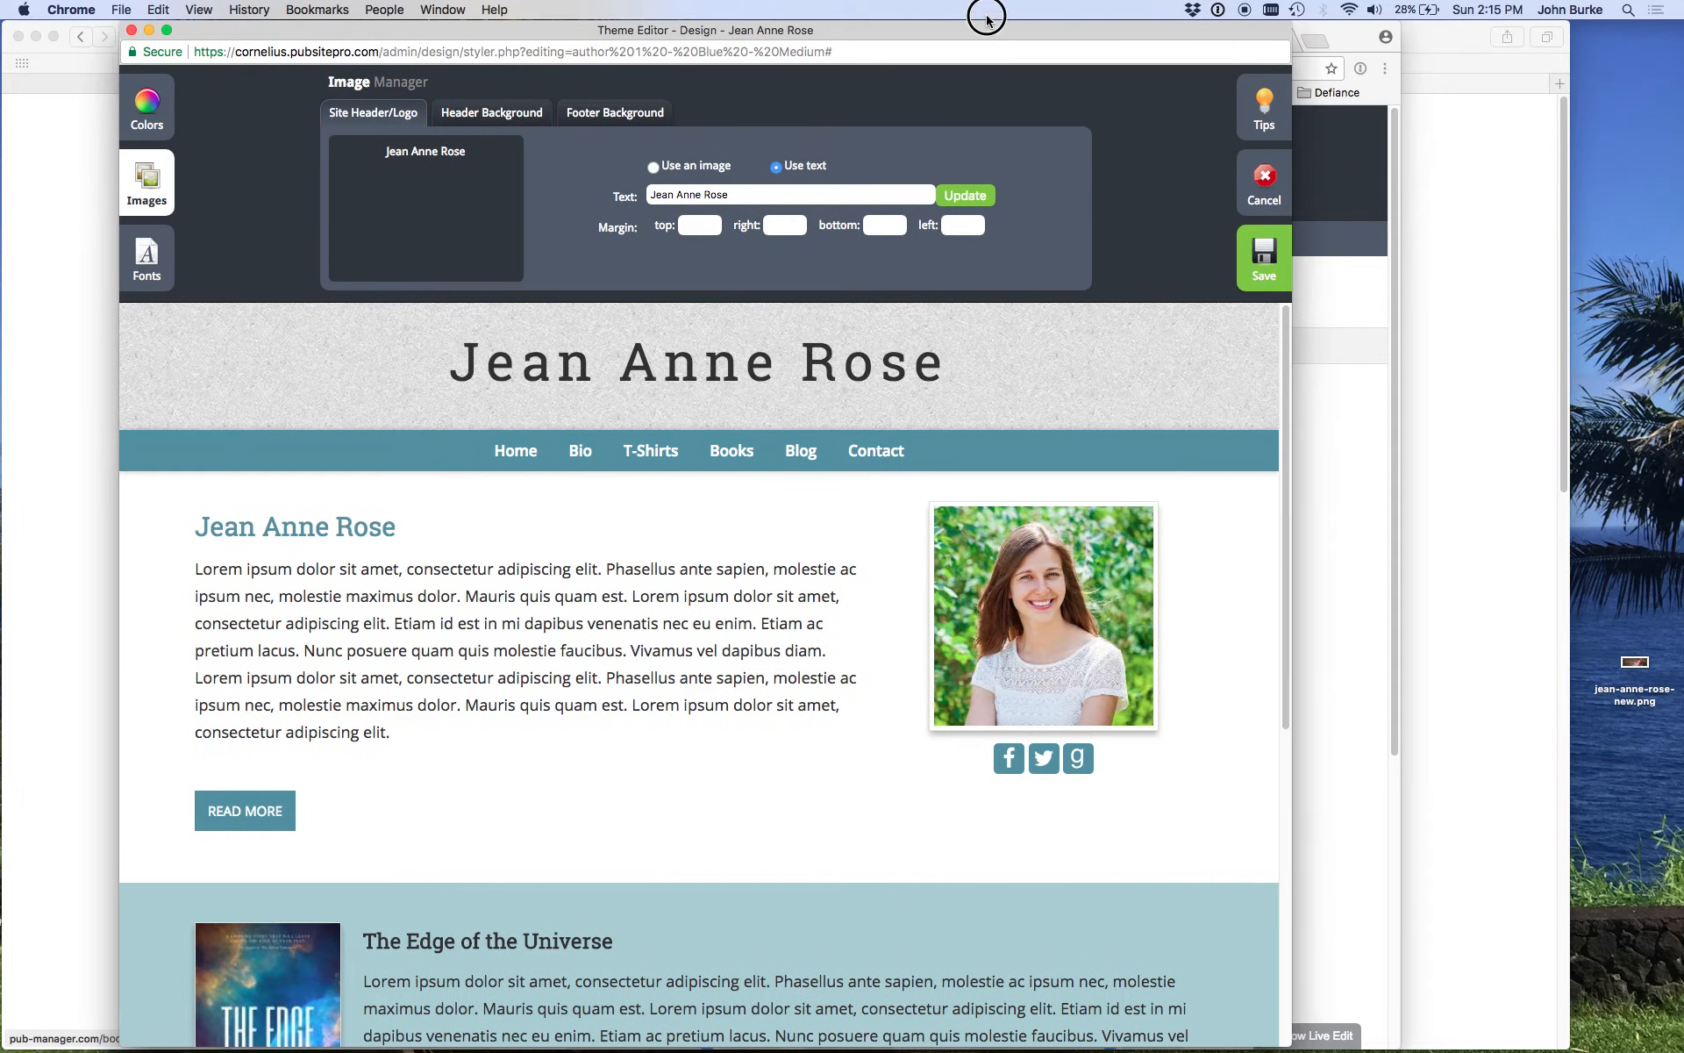
double_click(1636, 668)
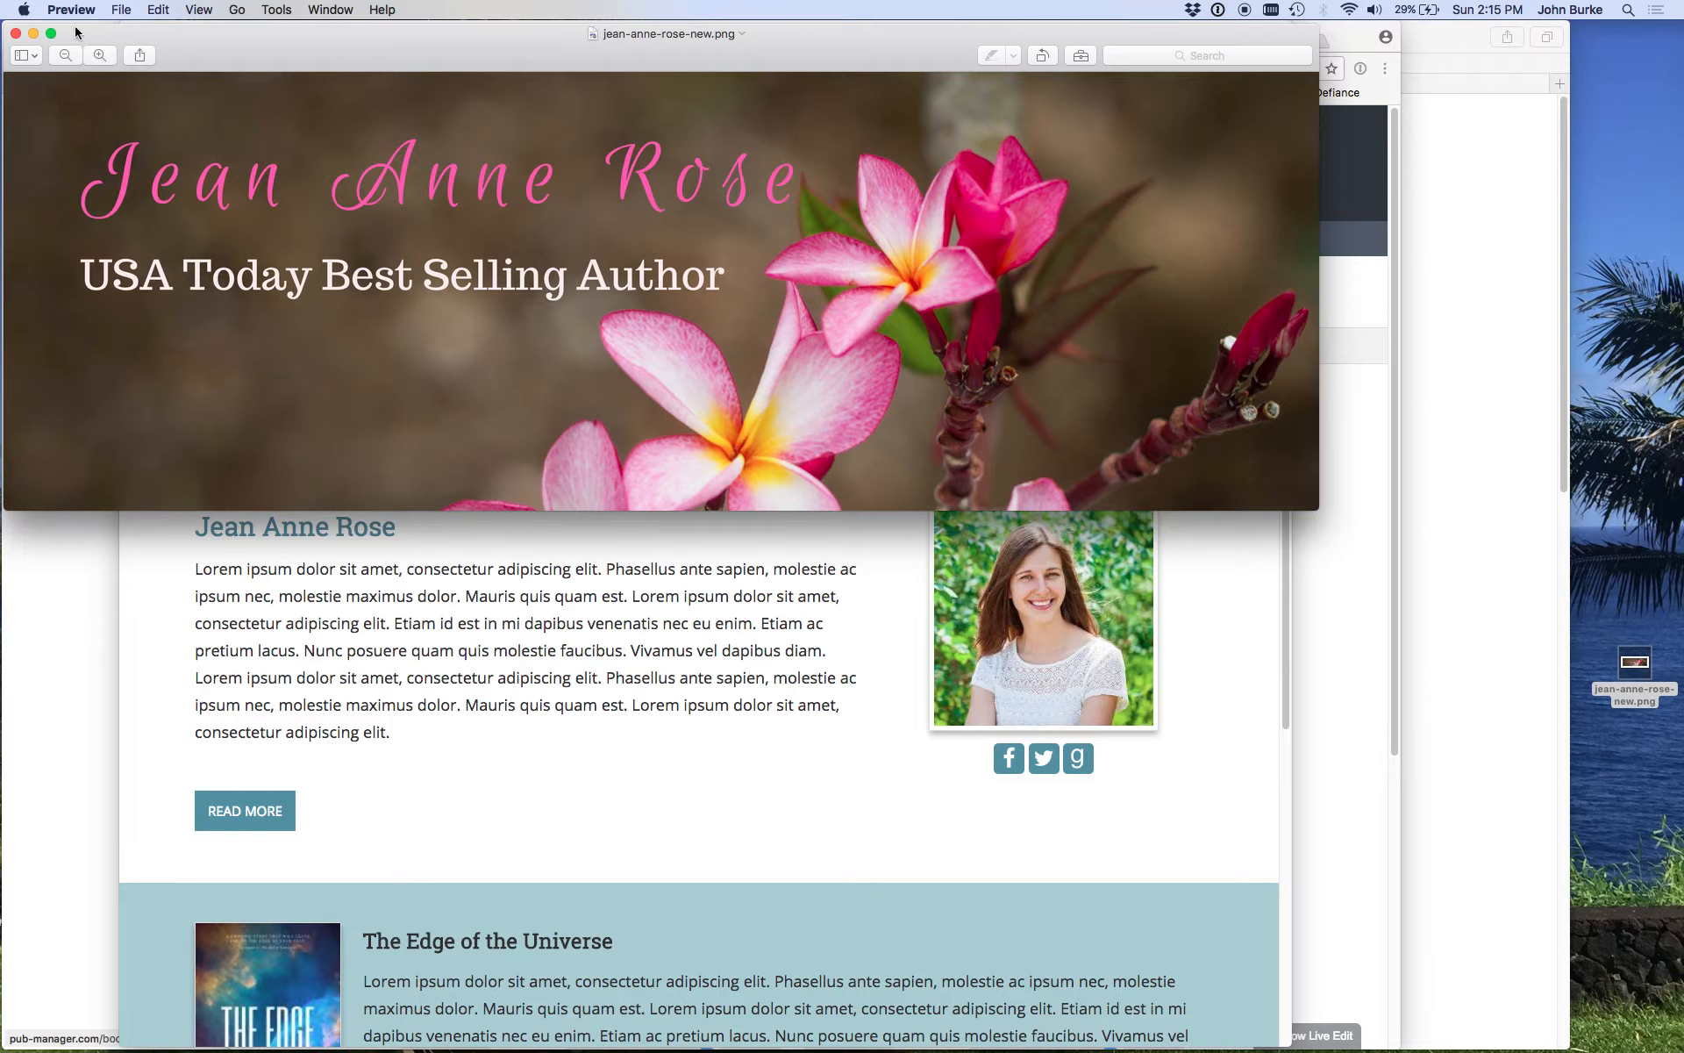
left_click(16, 34)
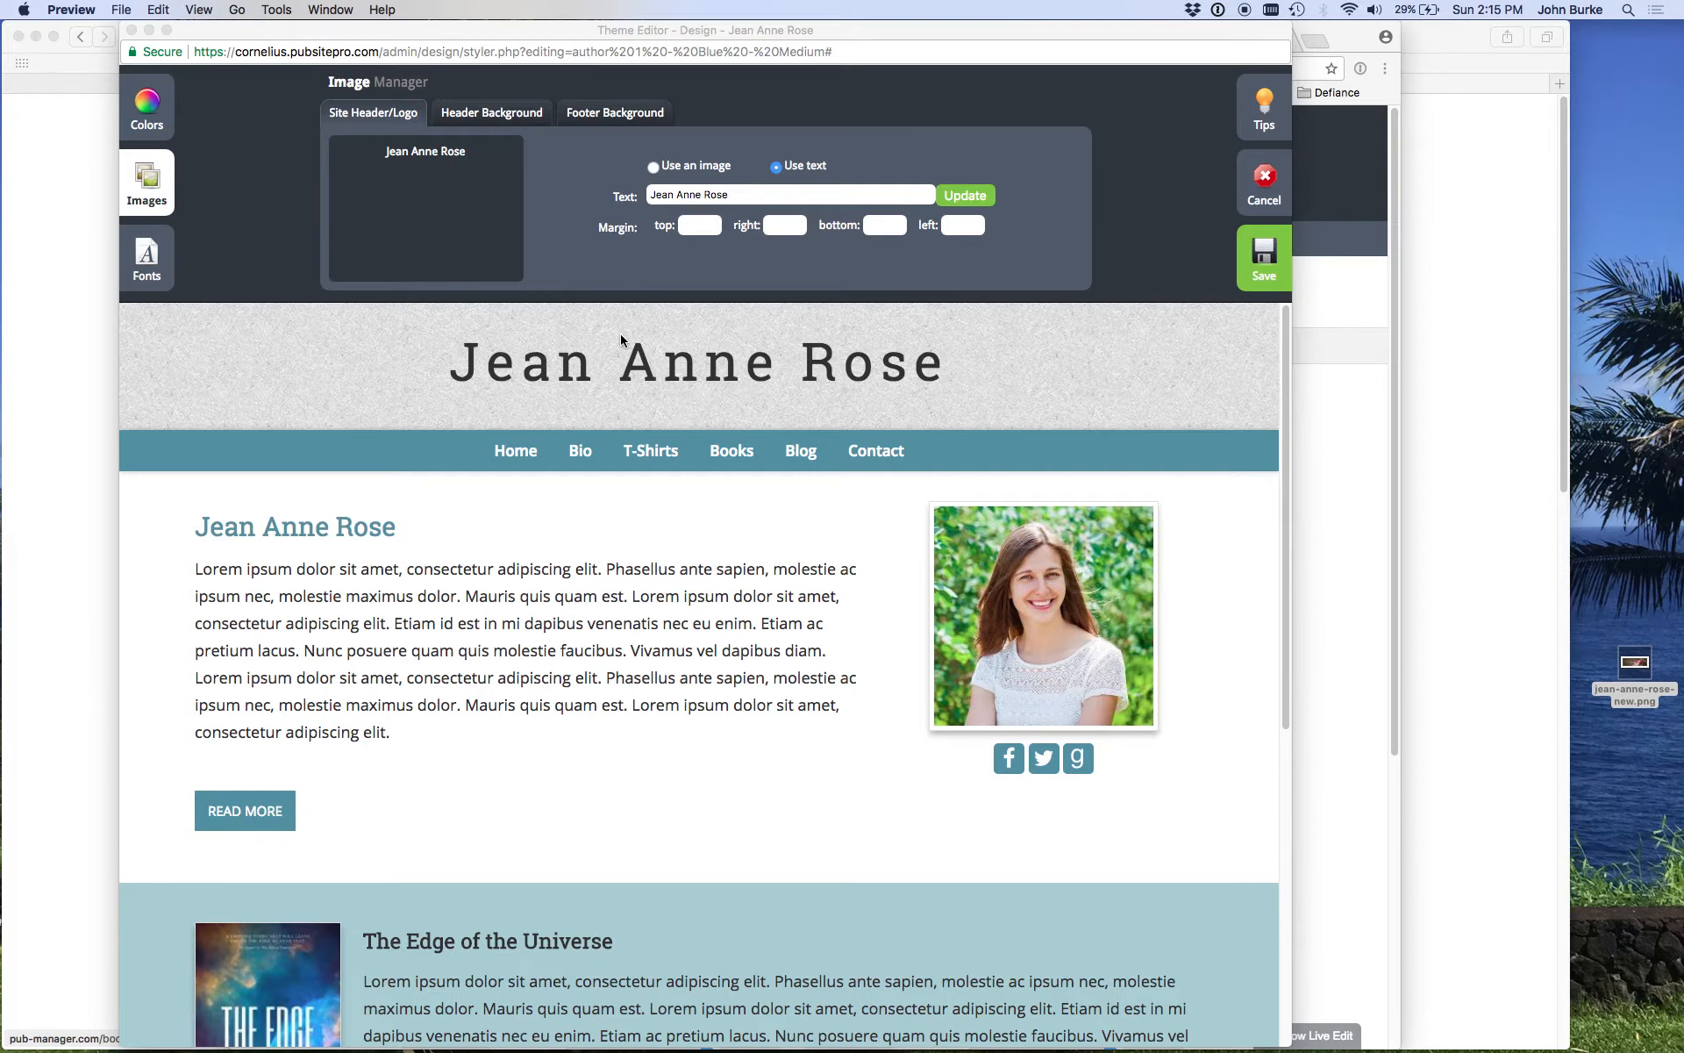
Step: Change the site header from text to an image, uploading the desktop's author banner PNG to the logos folder and choosing it
left_click(350, 120)
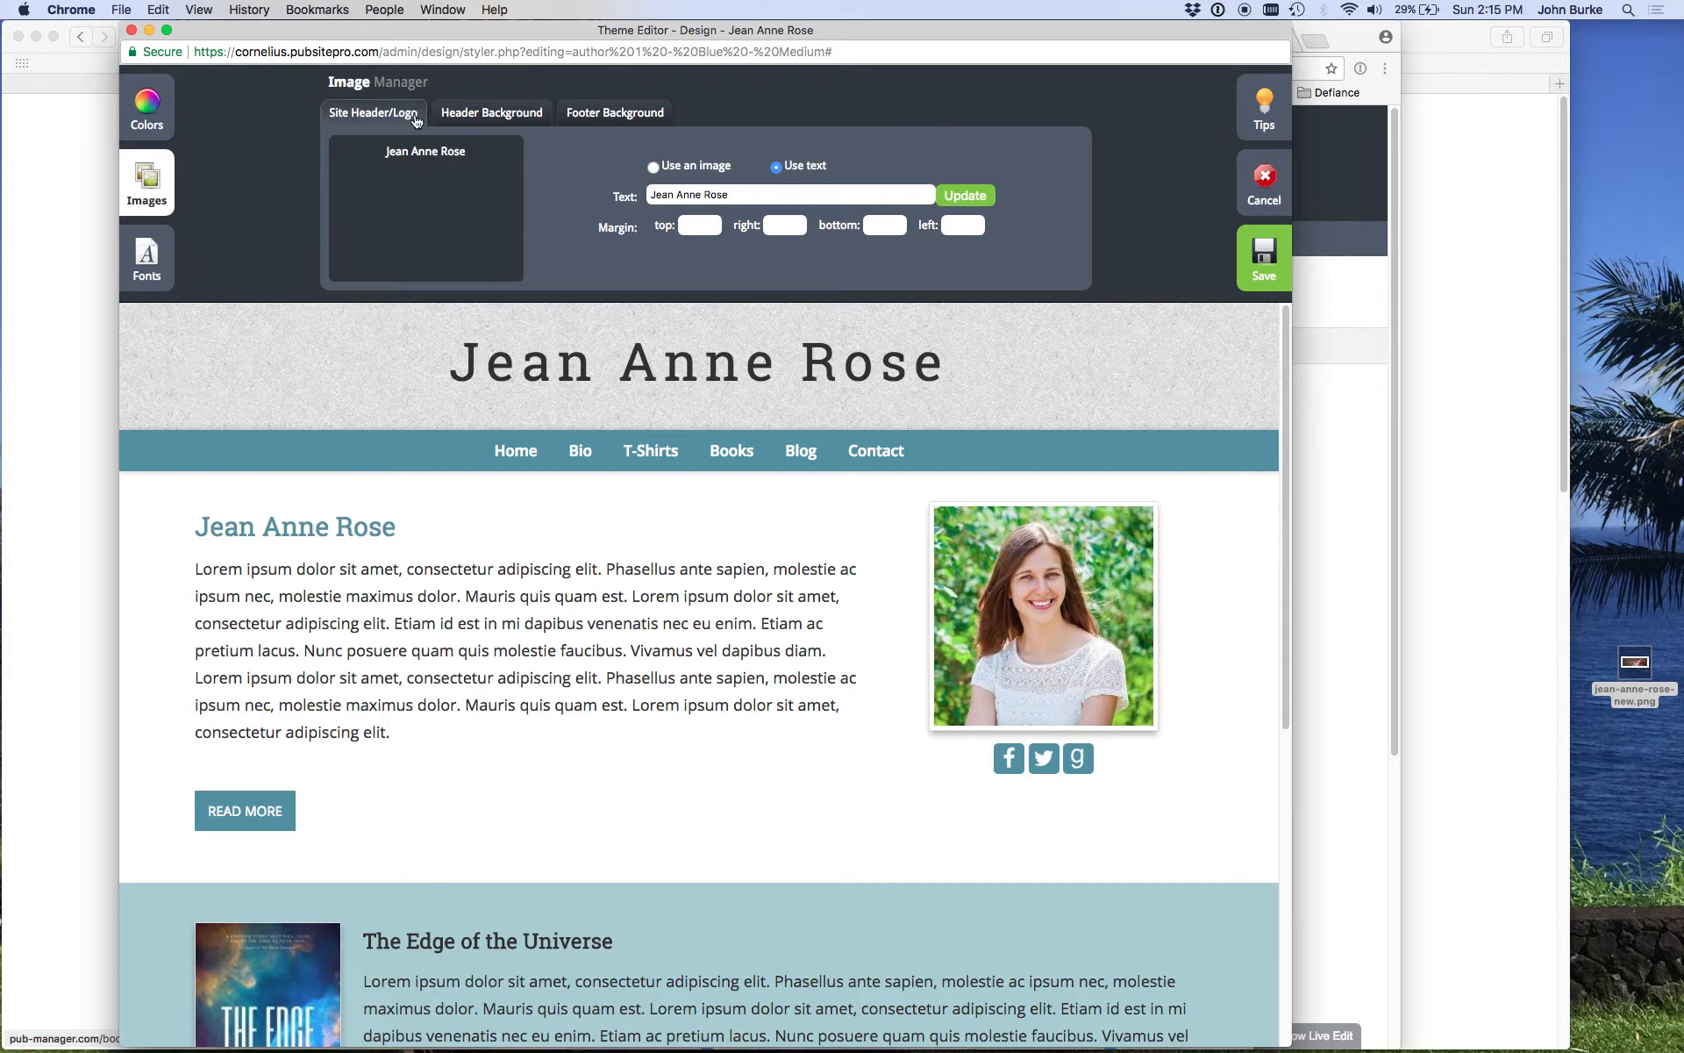
left_click(654, 168)
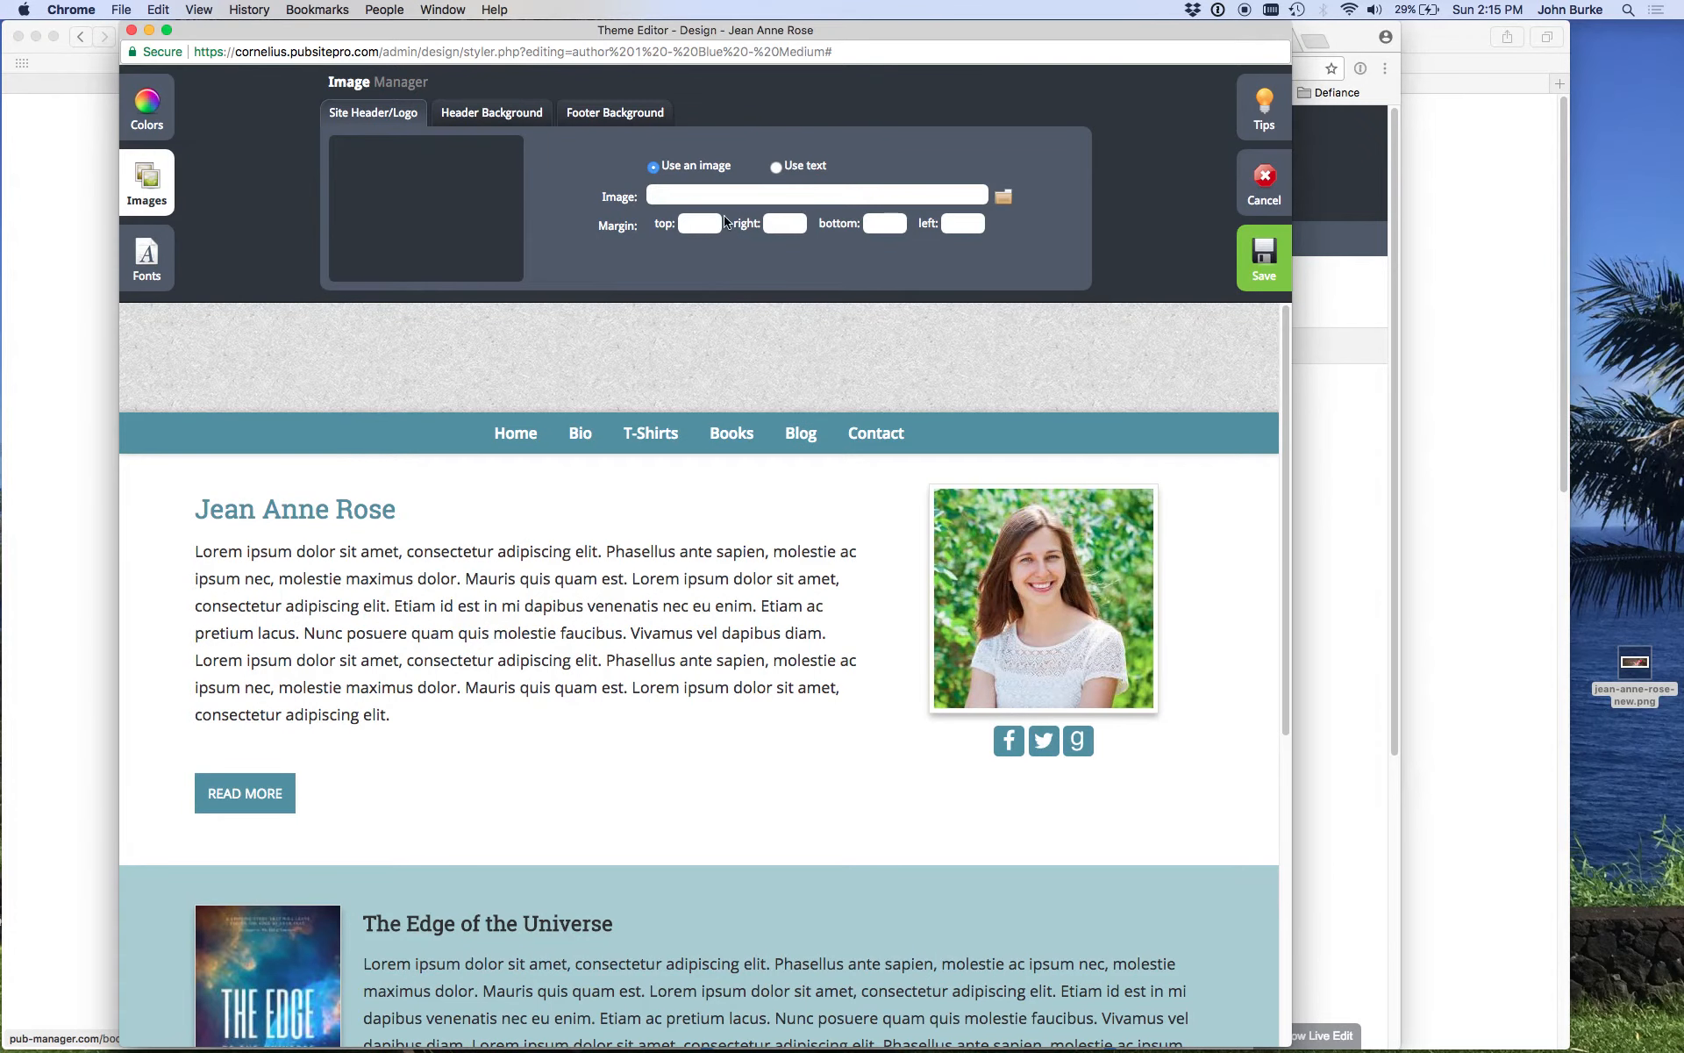
left_click(1006, 199)
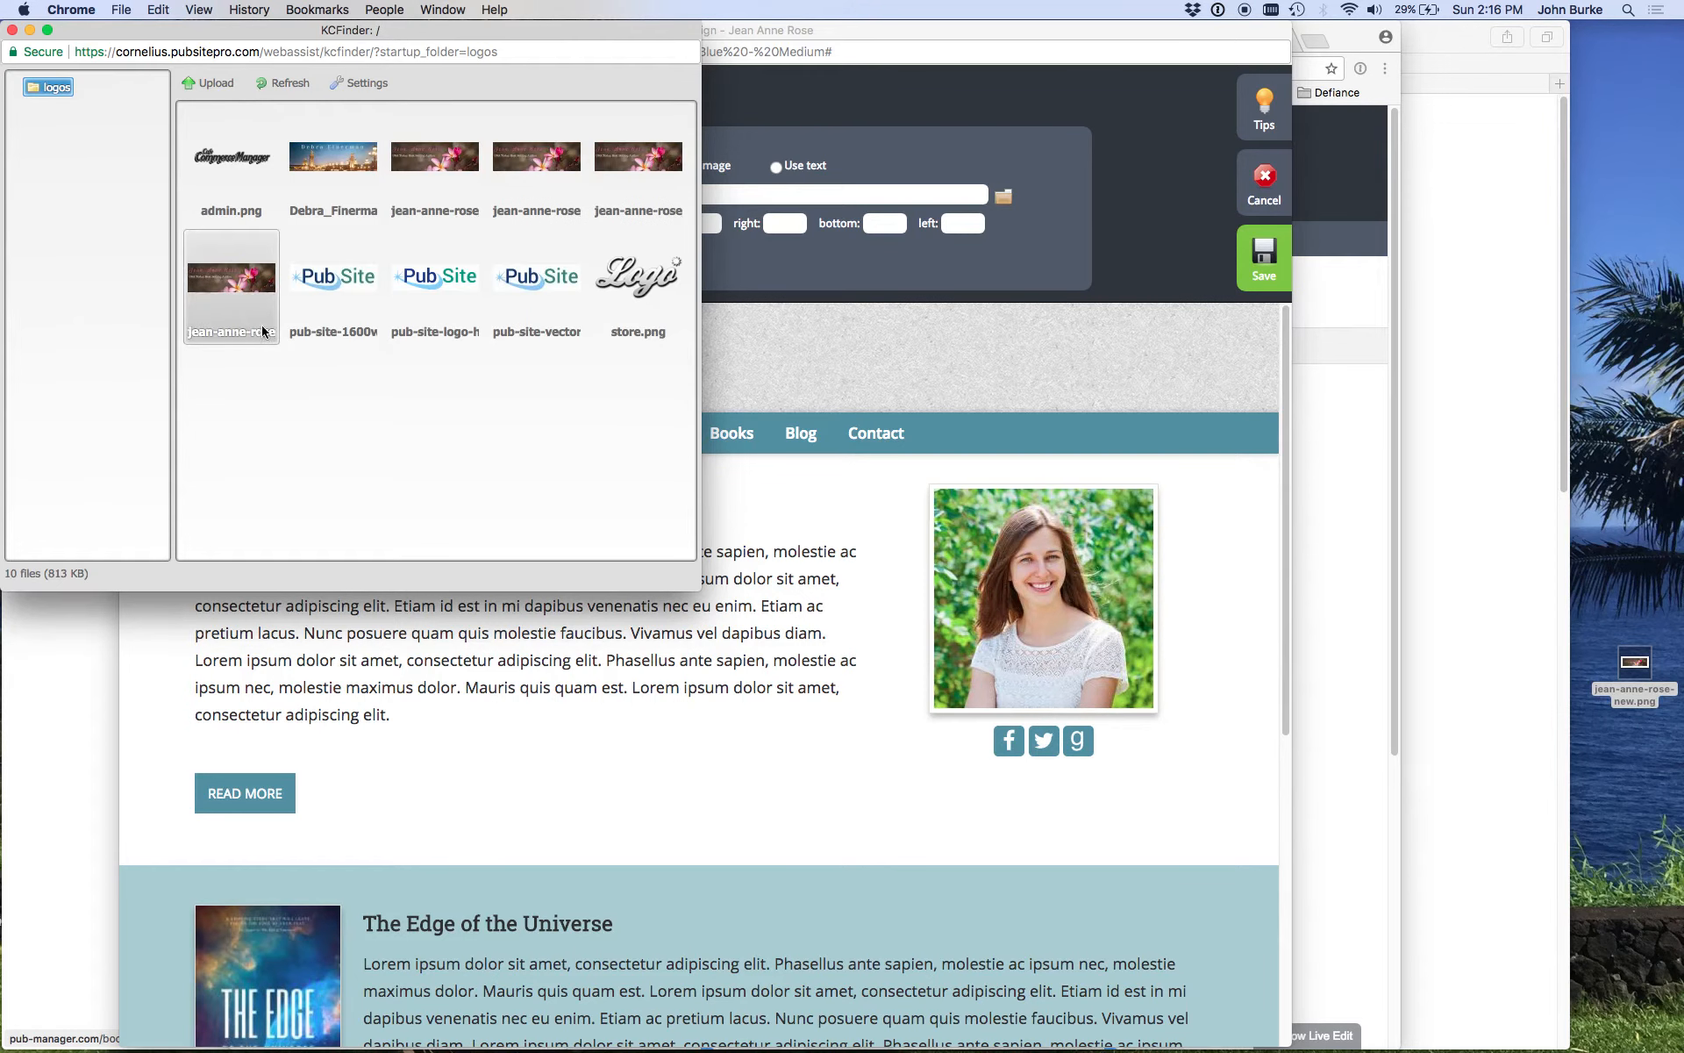
left_click_drag(1634, 664, 397, 405)
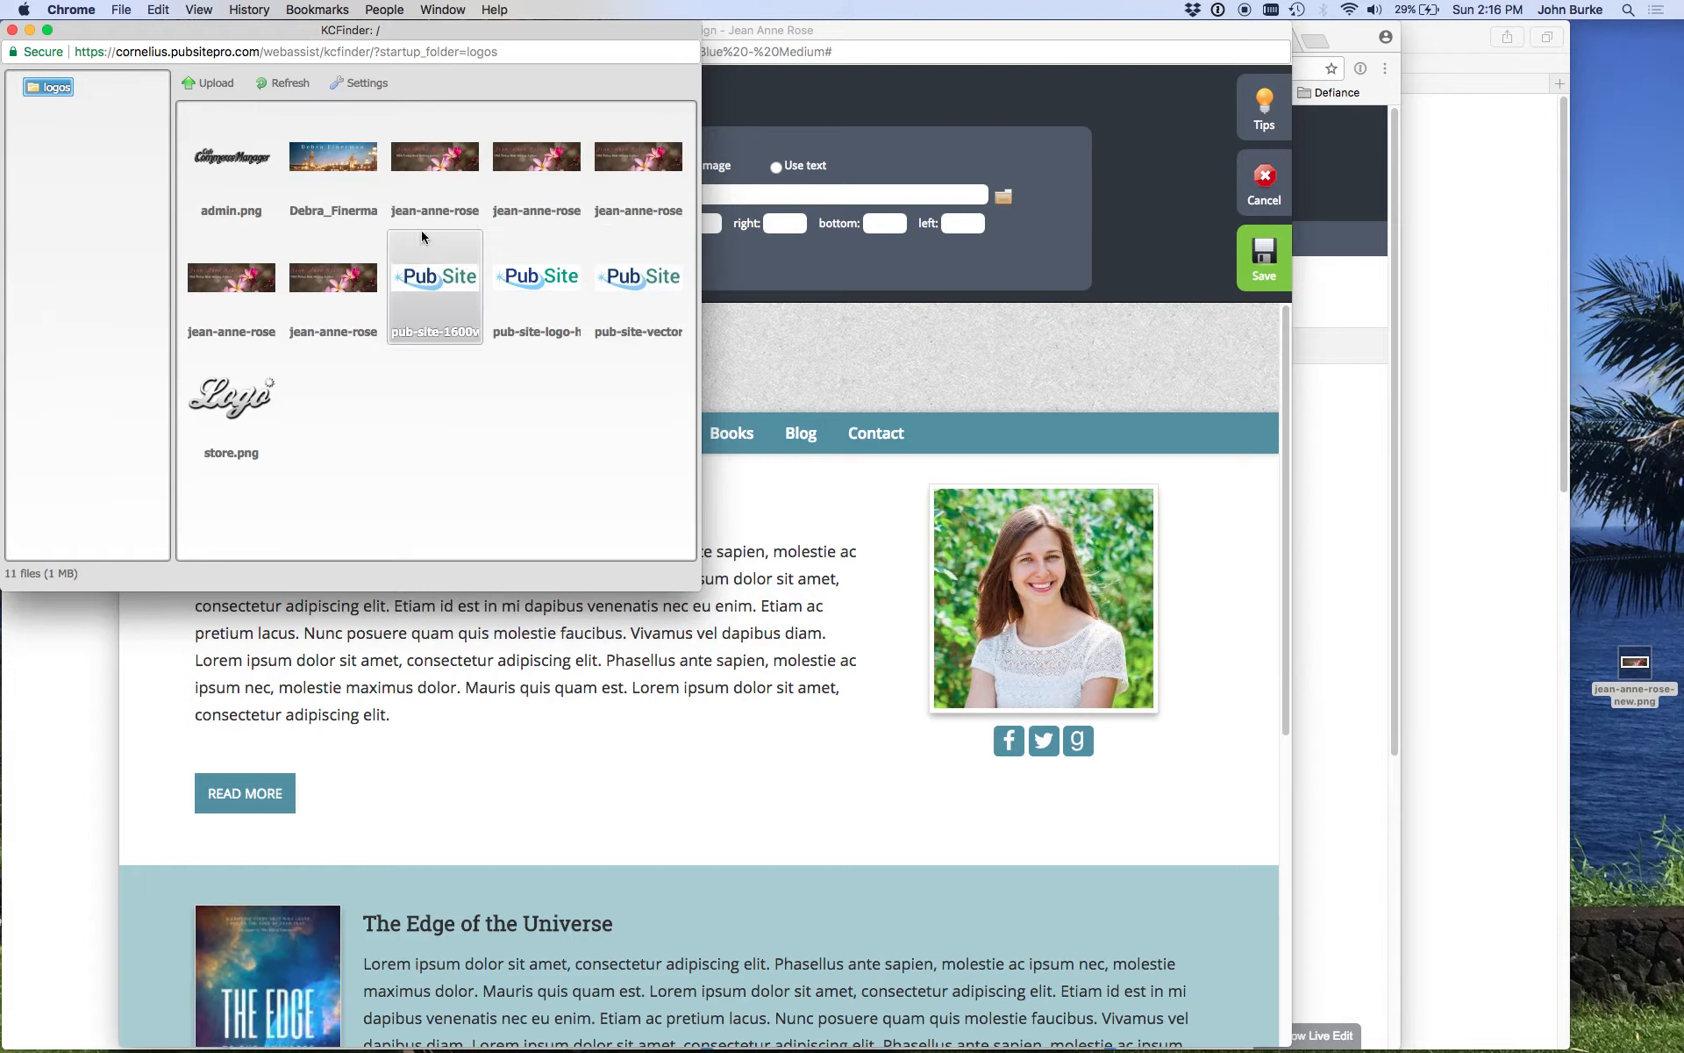
double_click(445, 159)
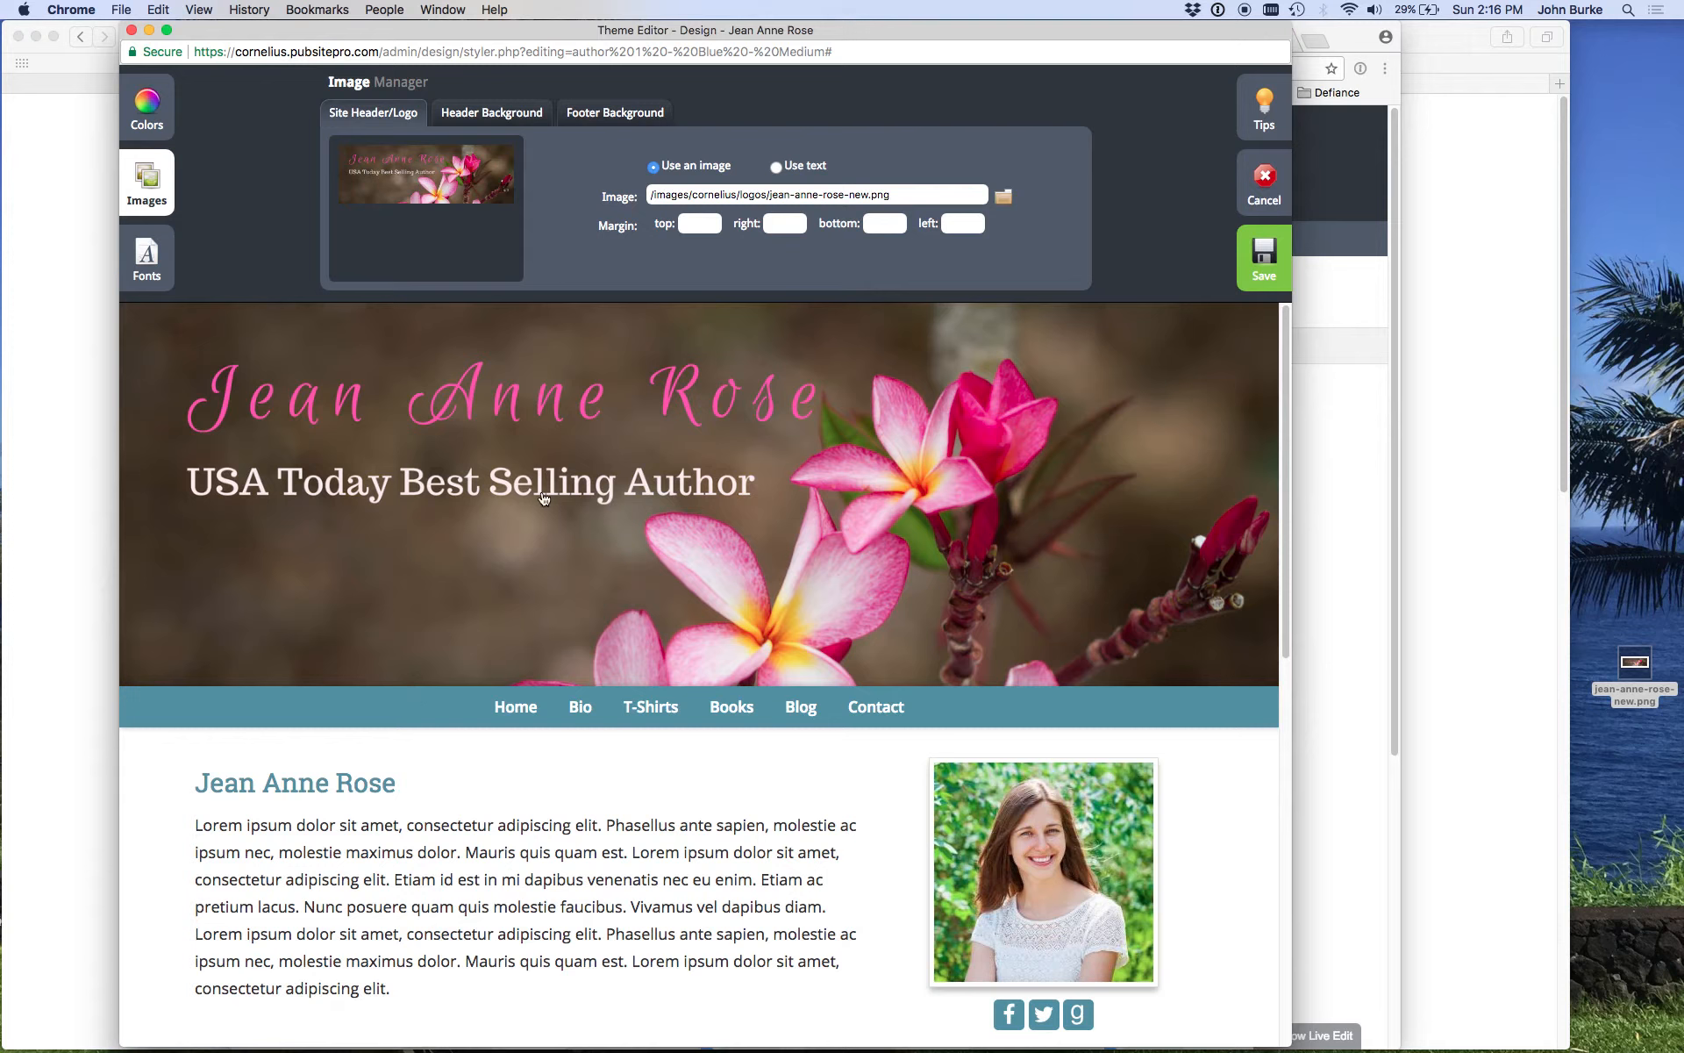
Step: Shift the theme's color scheme to magenta-purple with the Magic Slider and check it down the page preview
left_click(154, 105)
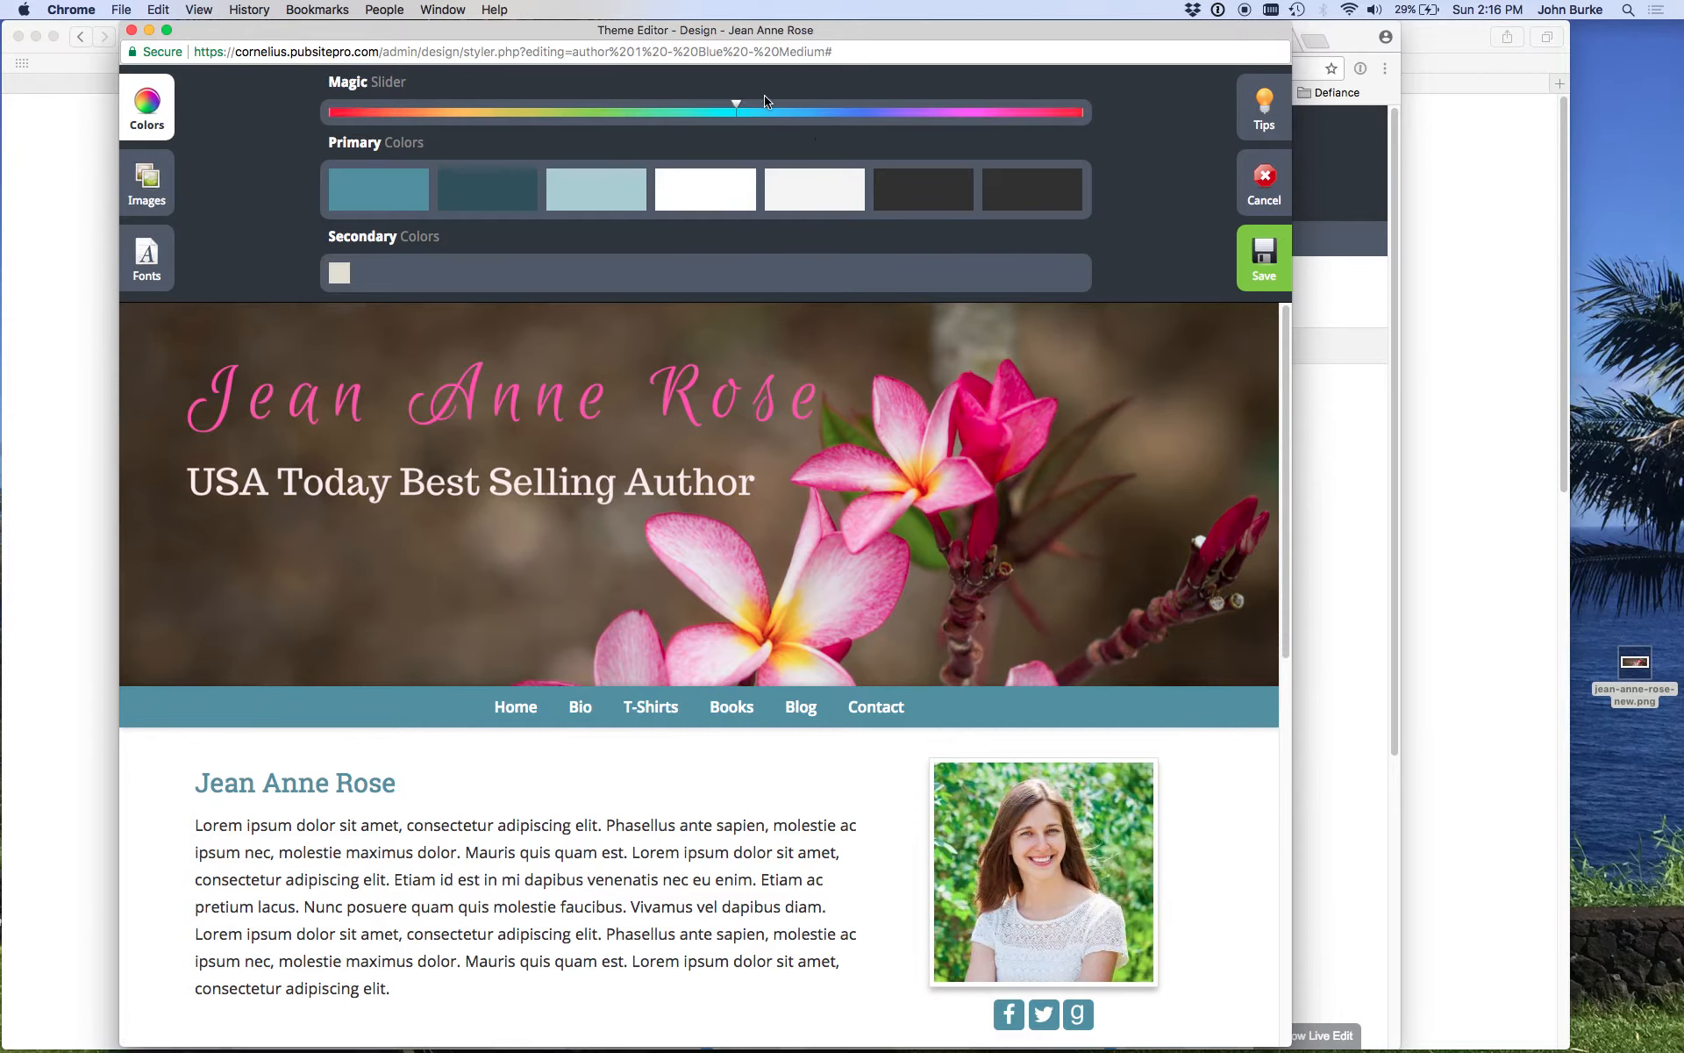
left_click_drag(737, 103, 981, 121)
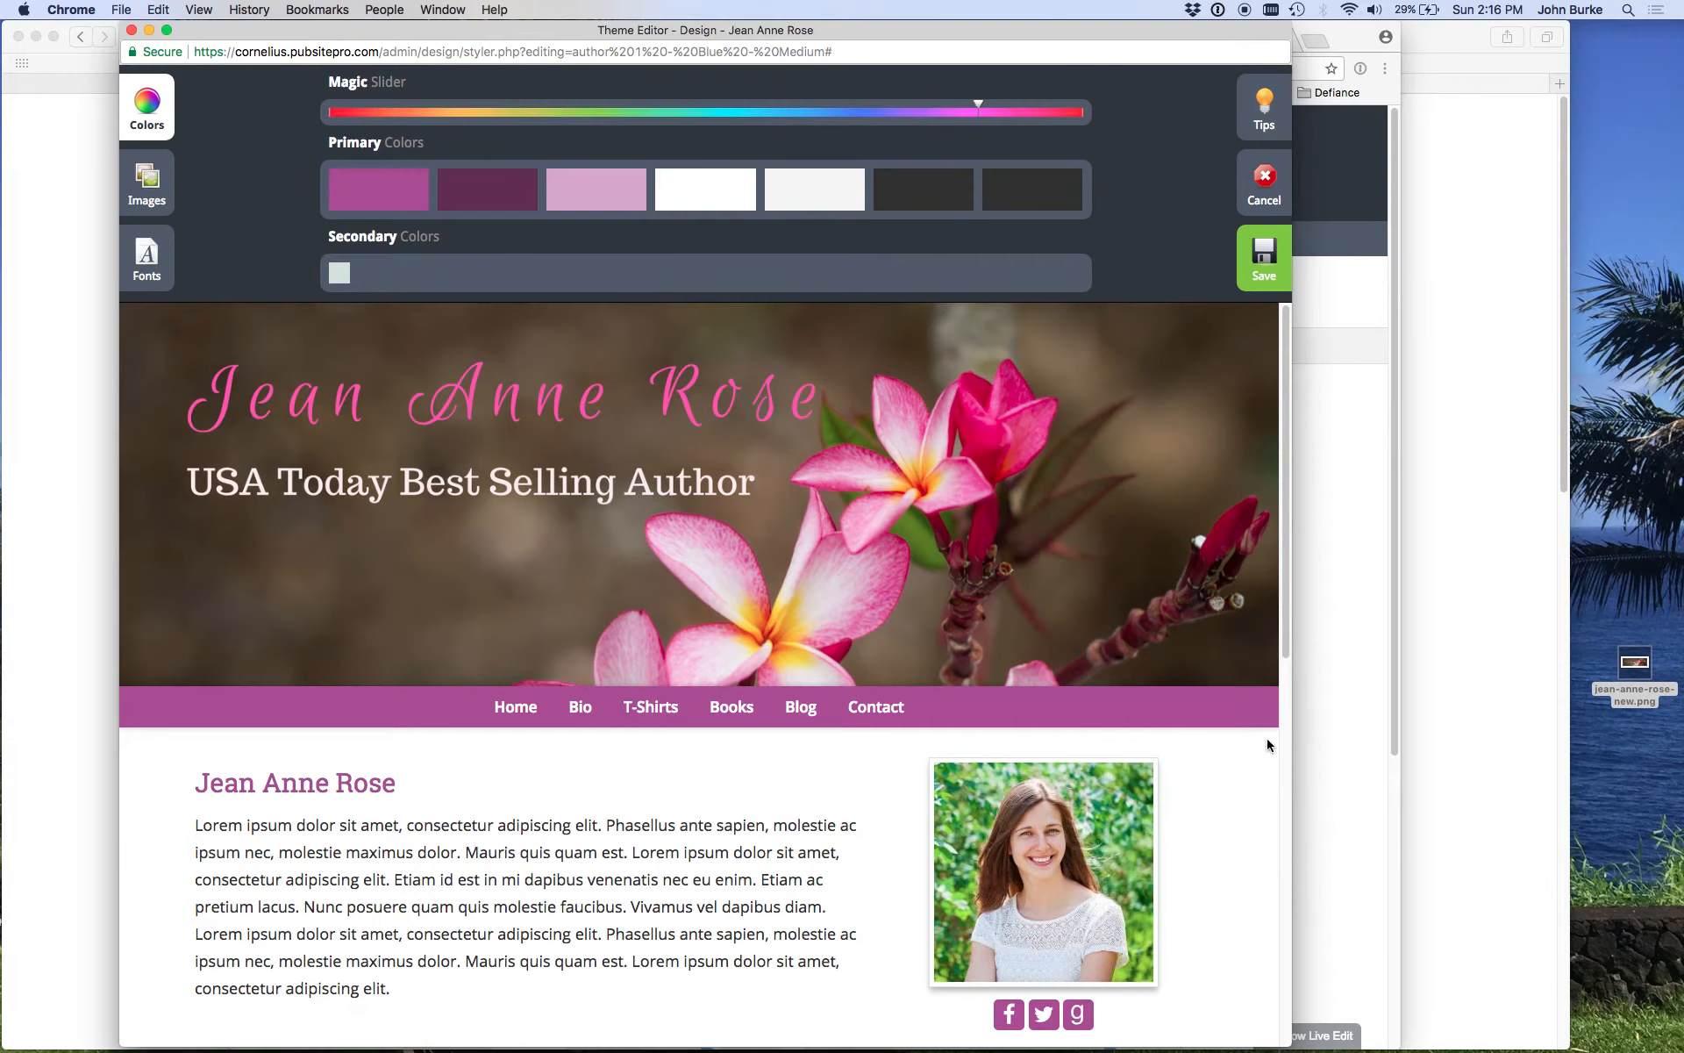
scroll(1266, 739, "down", 3)
scroll(1266, 739, "down", 5)
scroll(1270, 729, "up", 10)
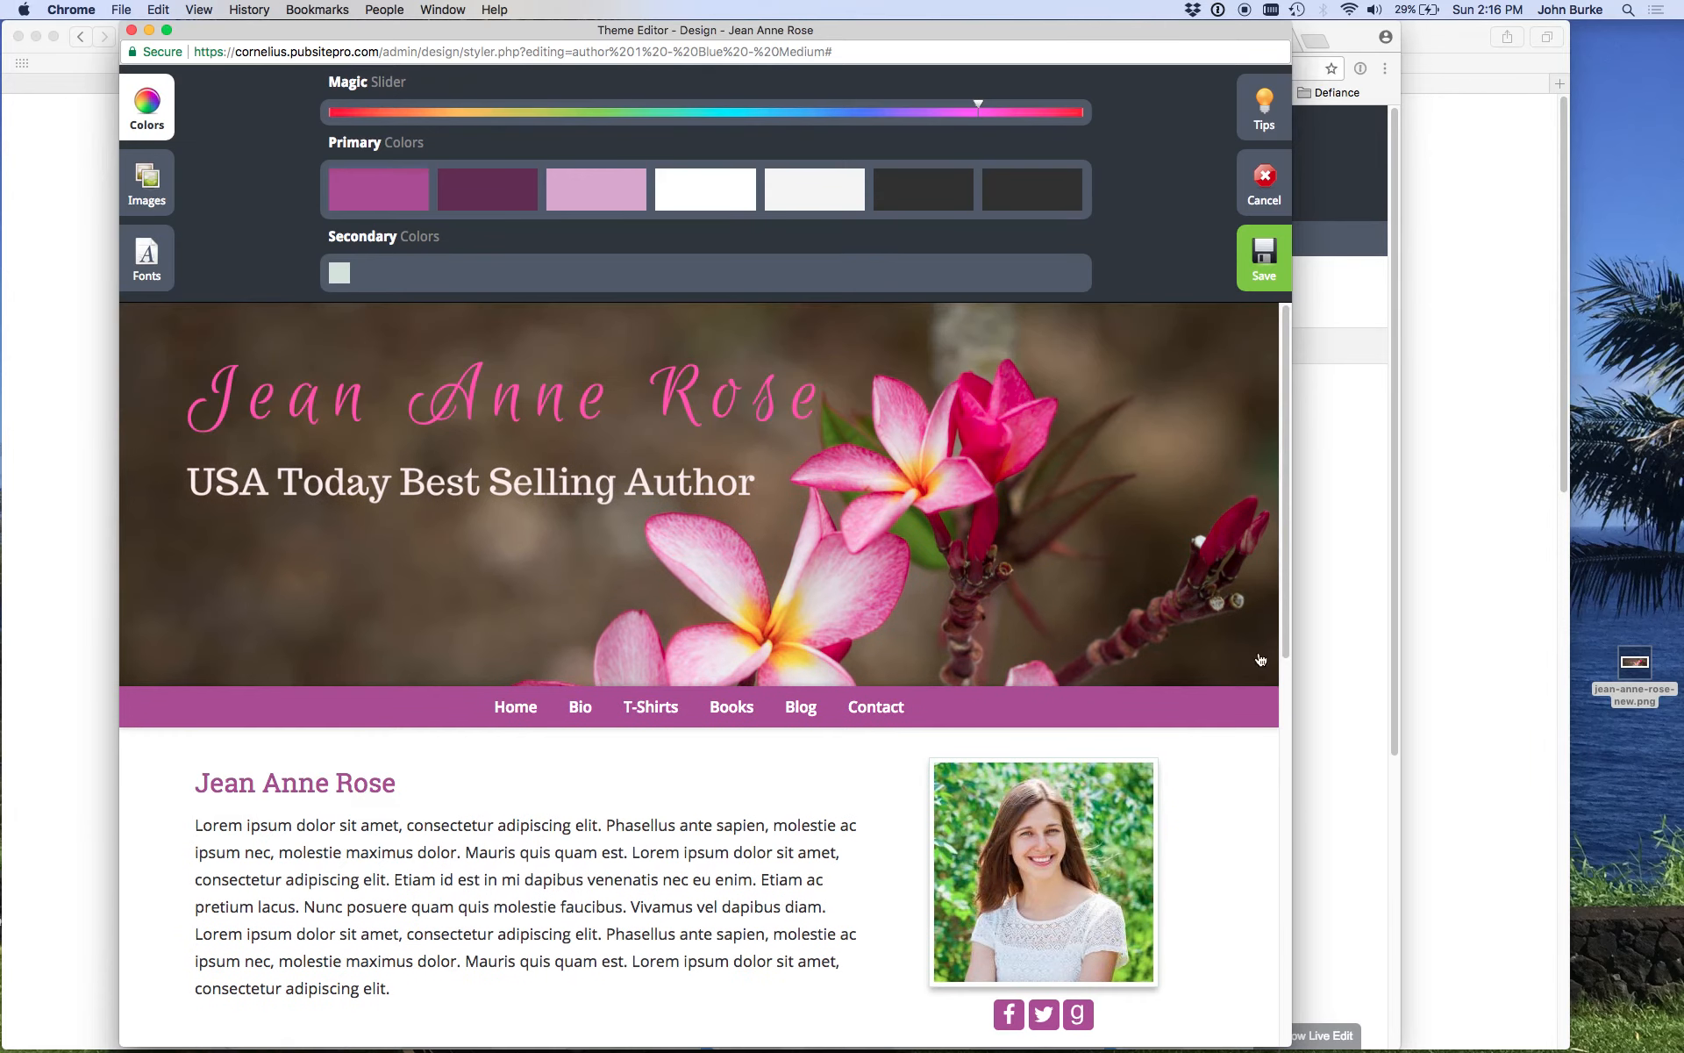
Step: Save the customized theme as "author 1 - Blue - Medium 2" and make it the site's current theme
left_click(1269, 255)
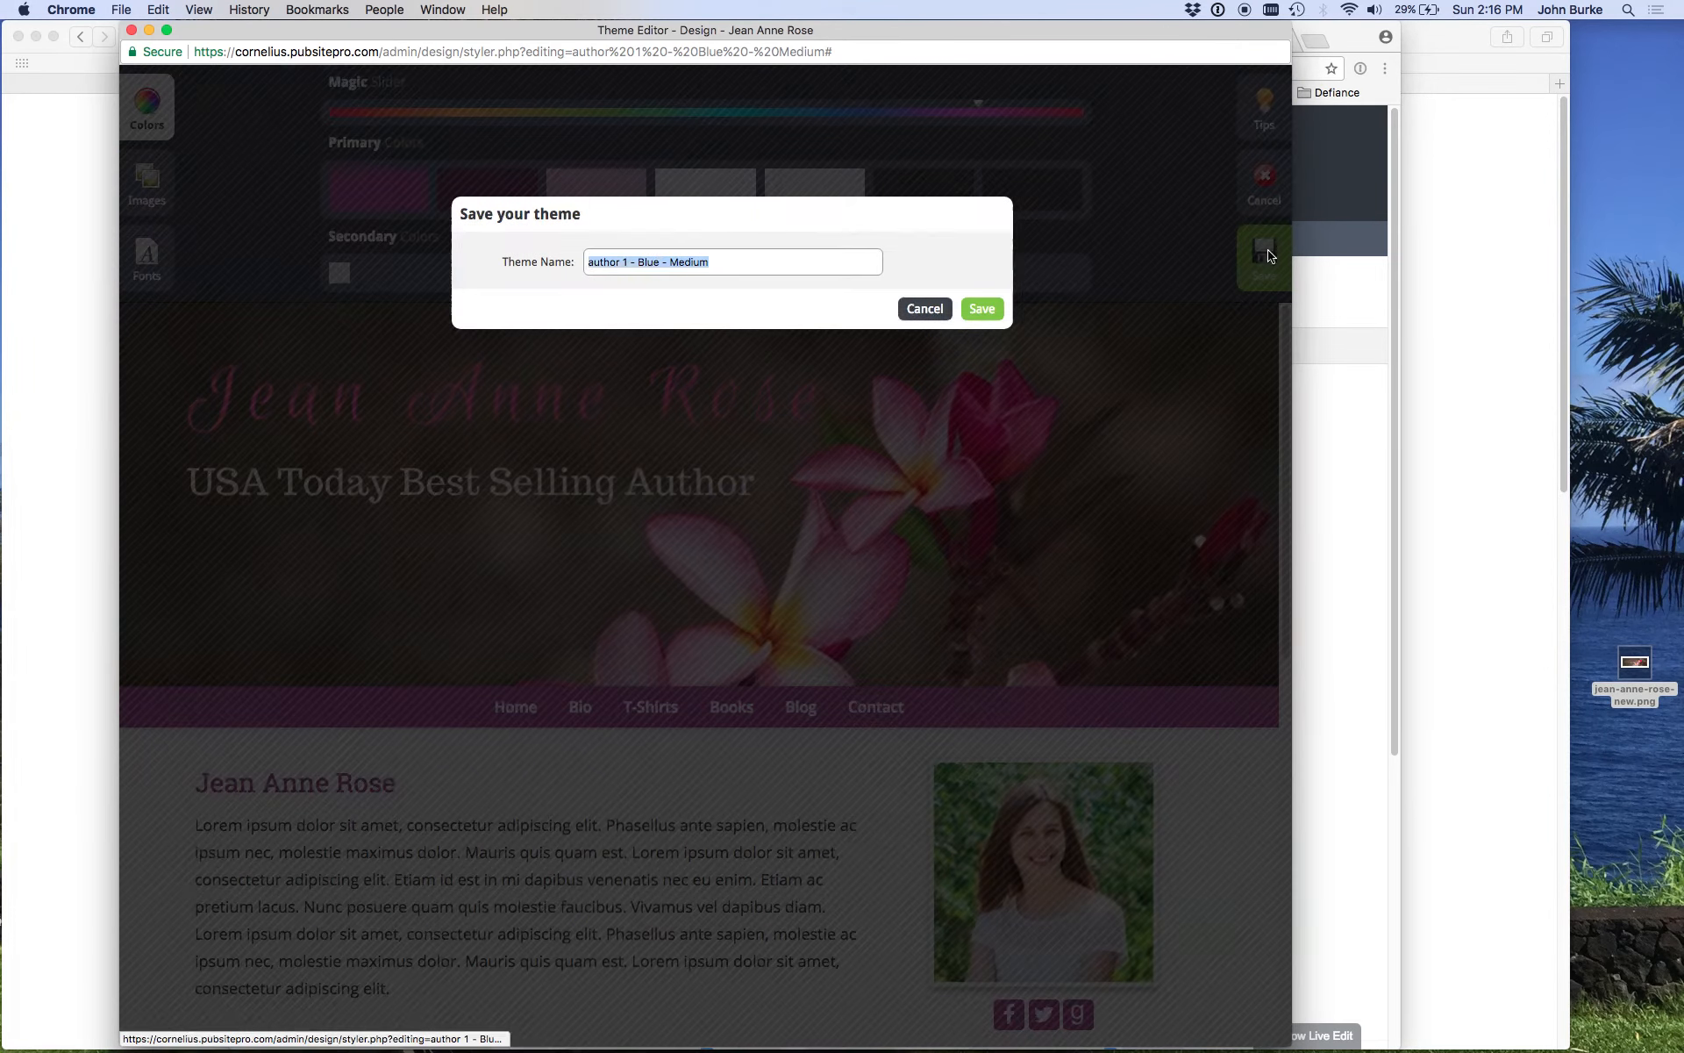
left_click(715, 262)
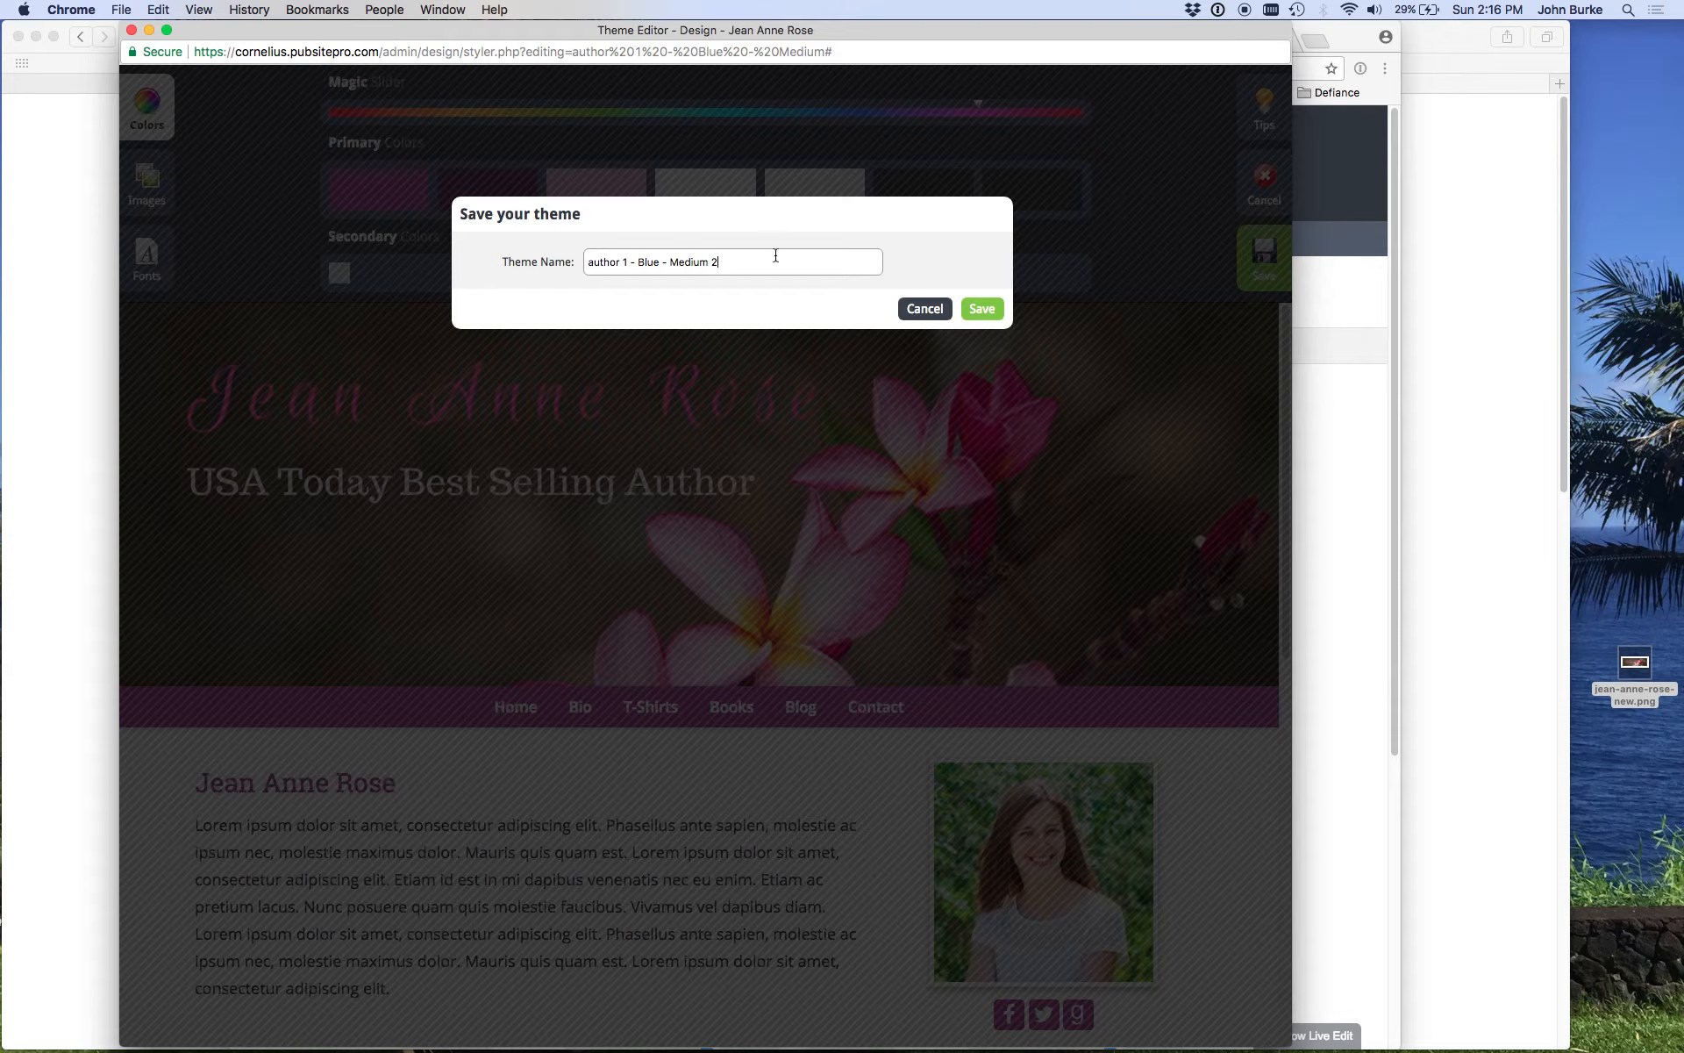
type("2")
left_click(980, 309)
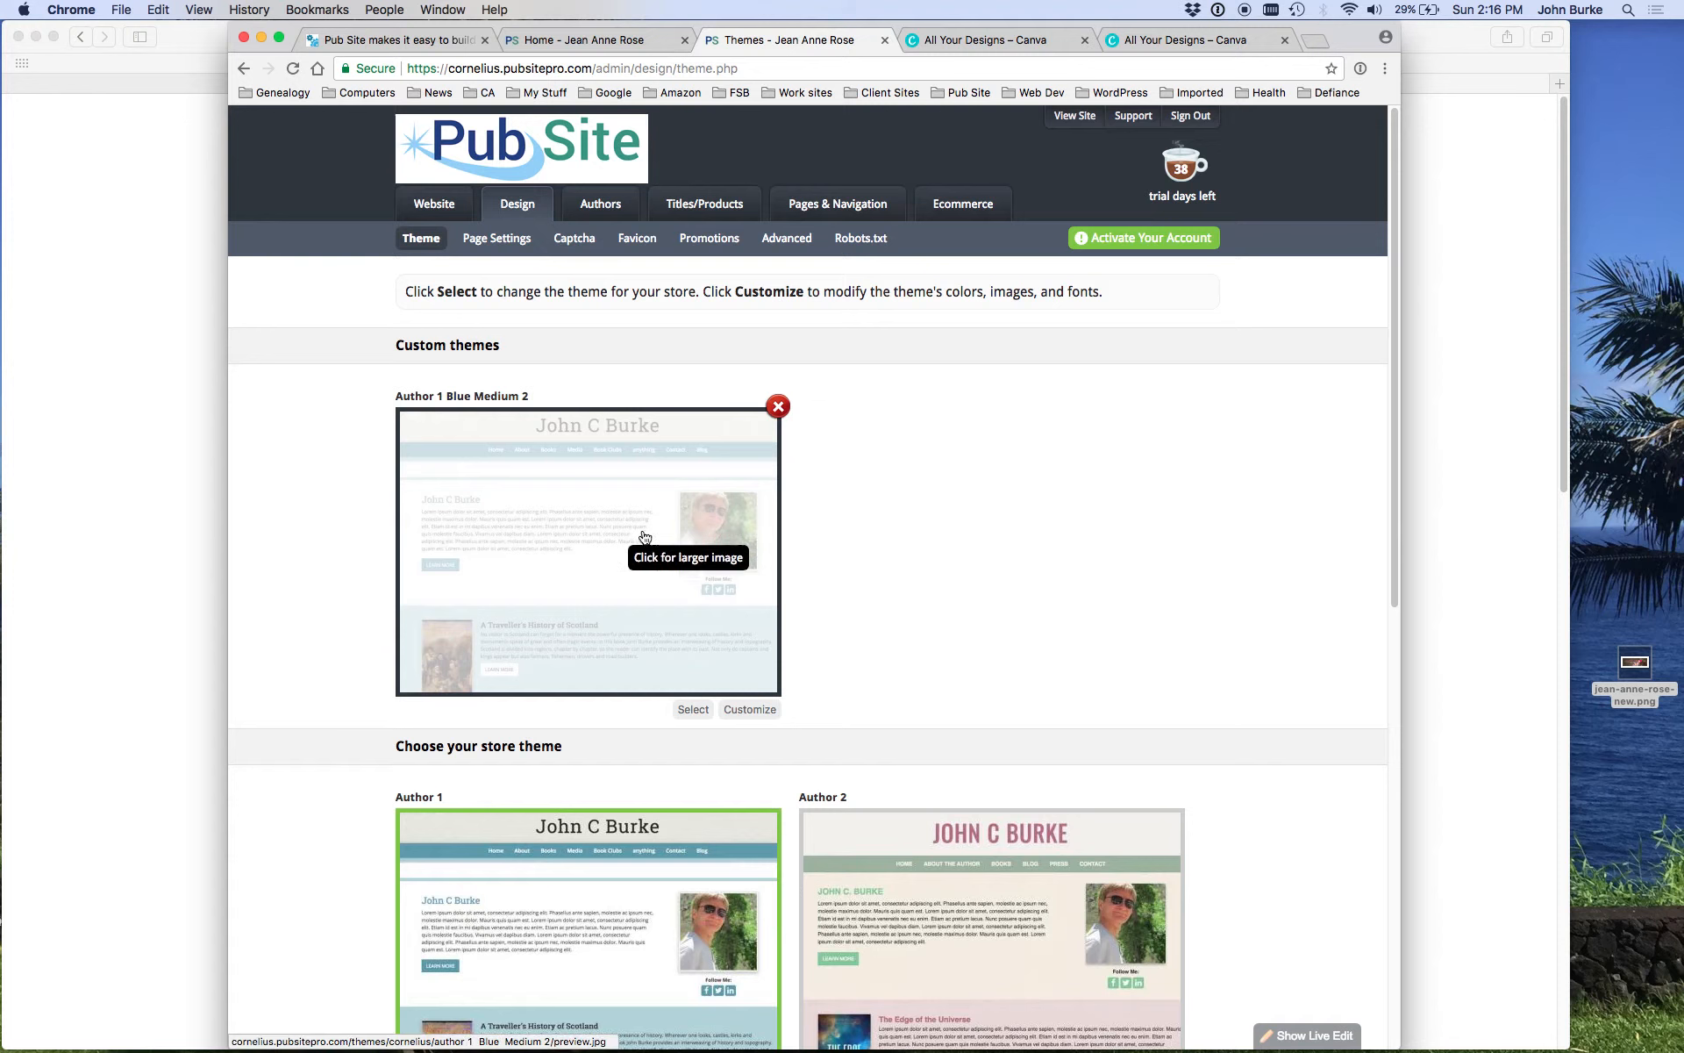
left_click(693, 710)
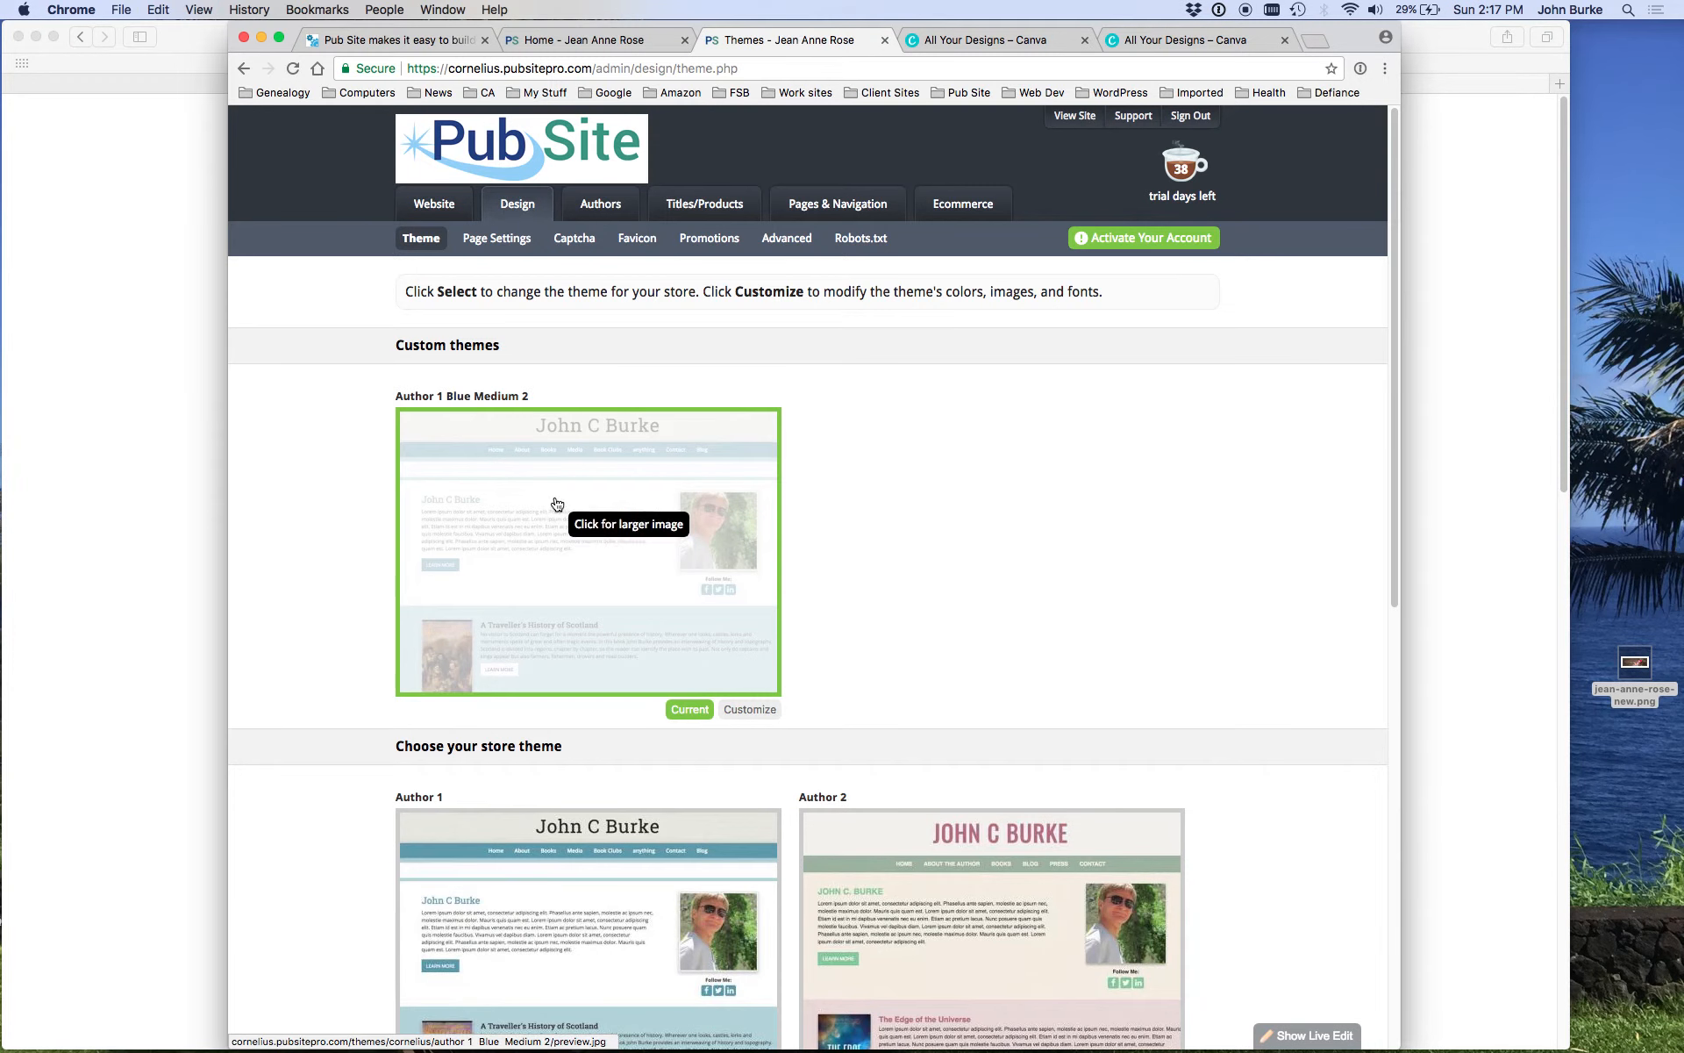
Step: Reload the live site's home page and look over the new banner and magenta-purple colors down the page
left_click(471, 38)
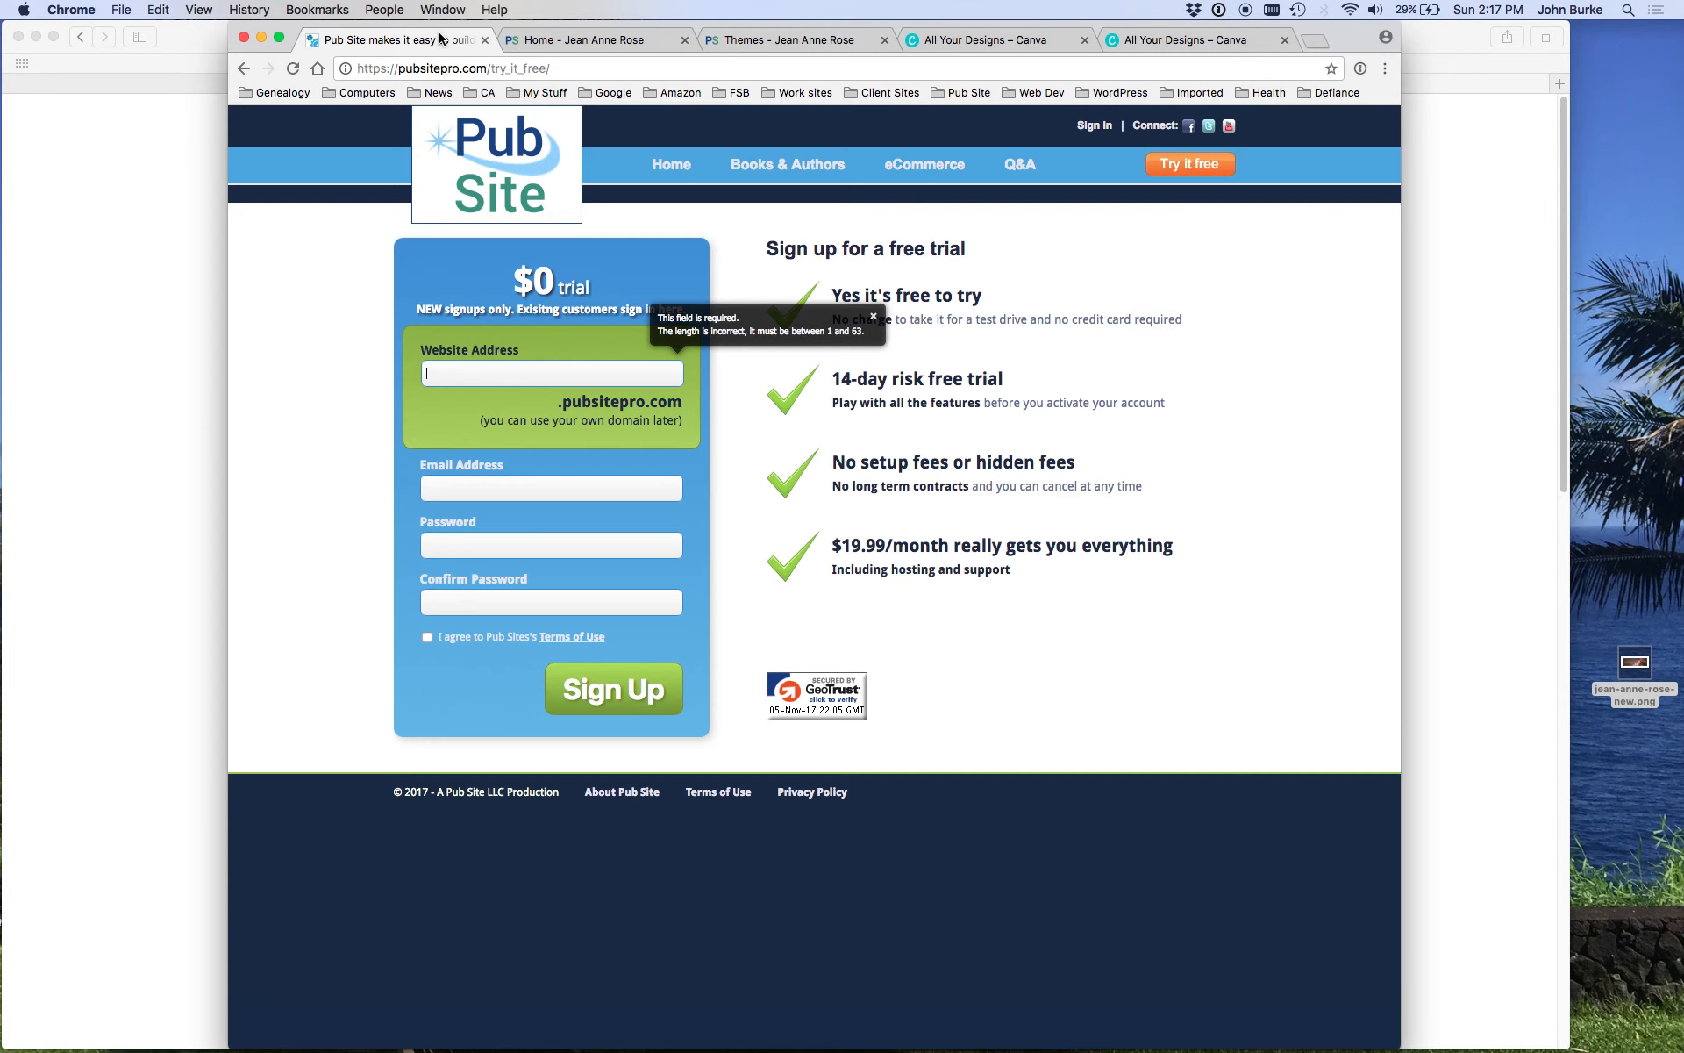
left_click(572, 42)
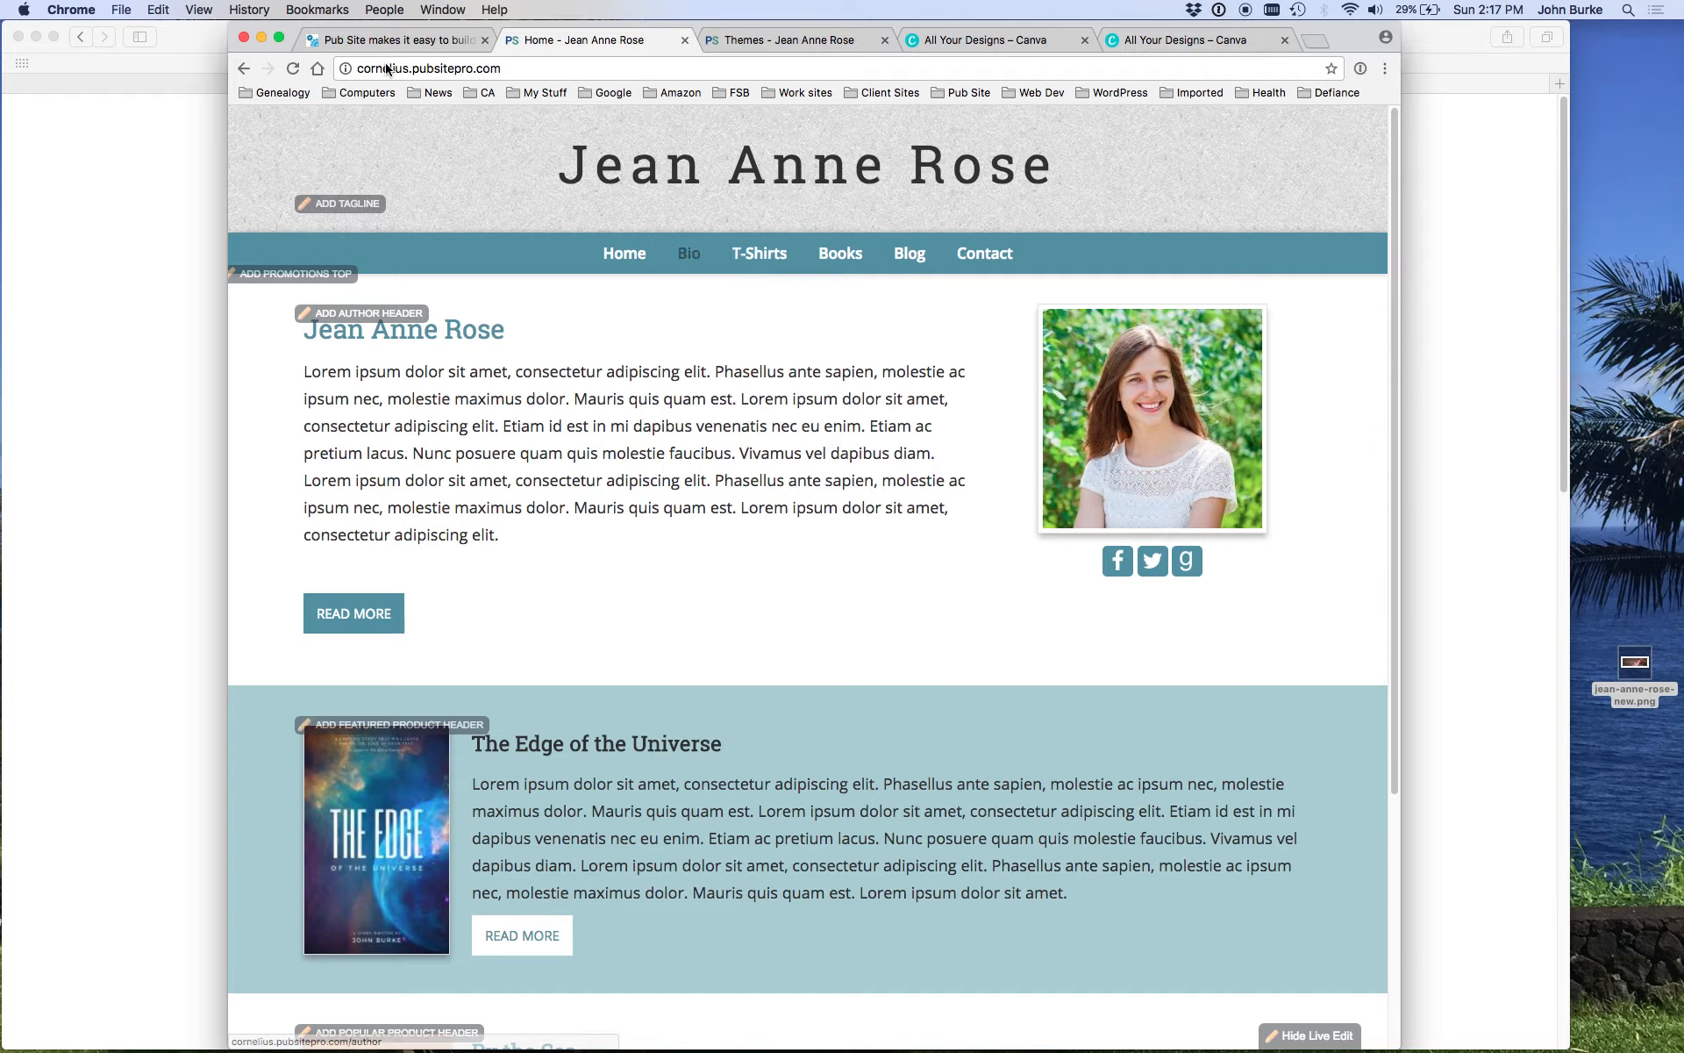
left_click(294, 69)
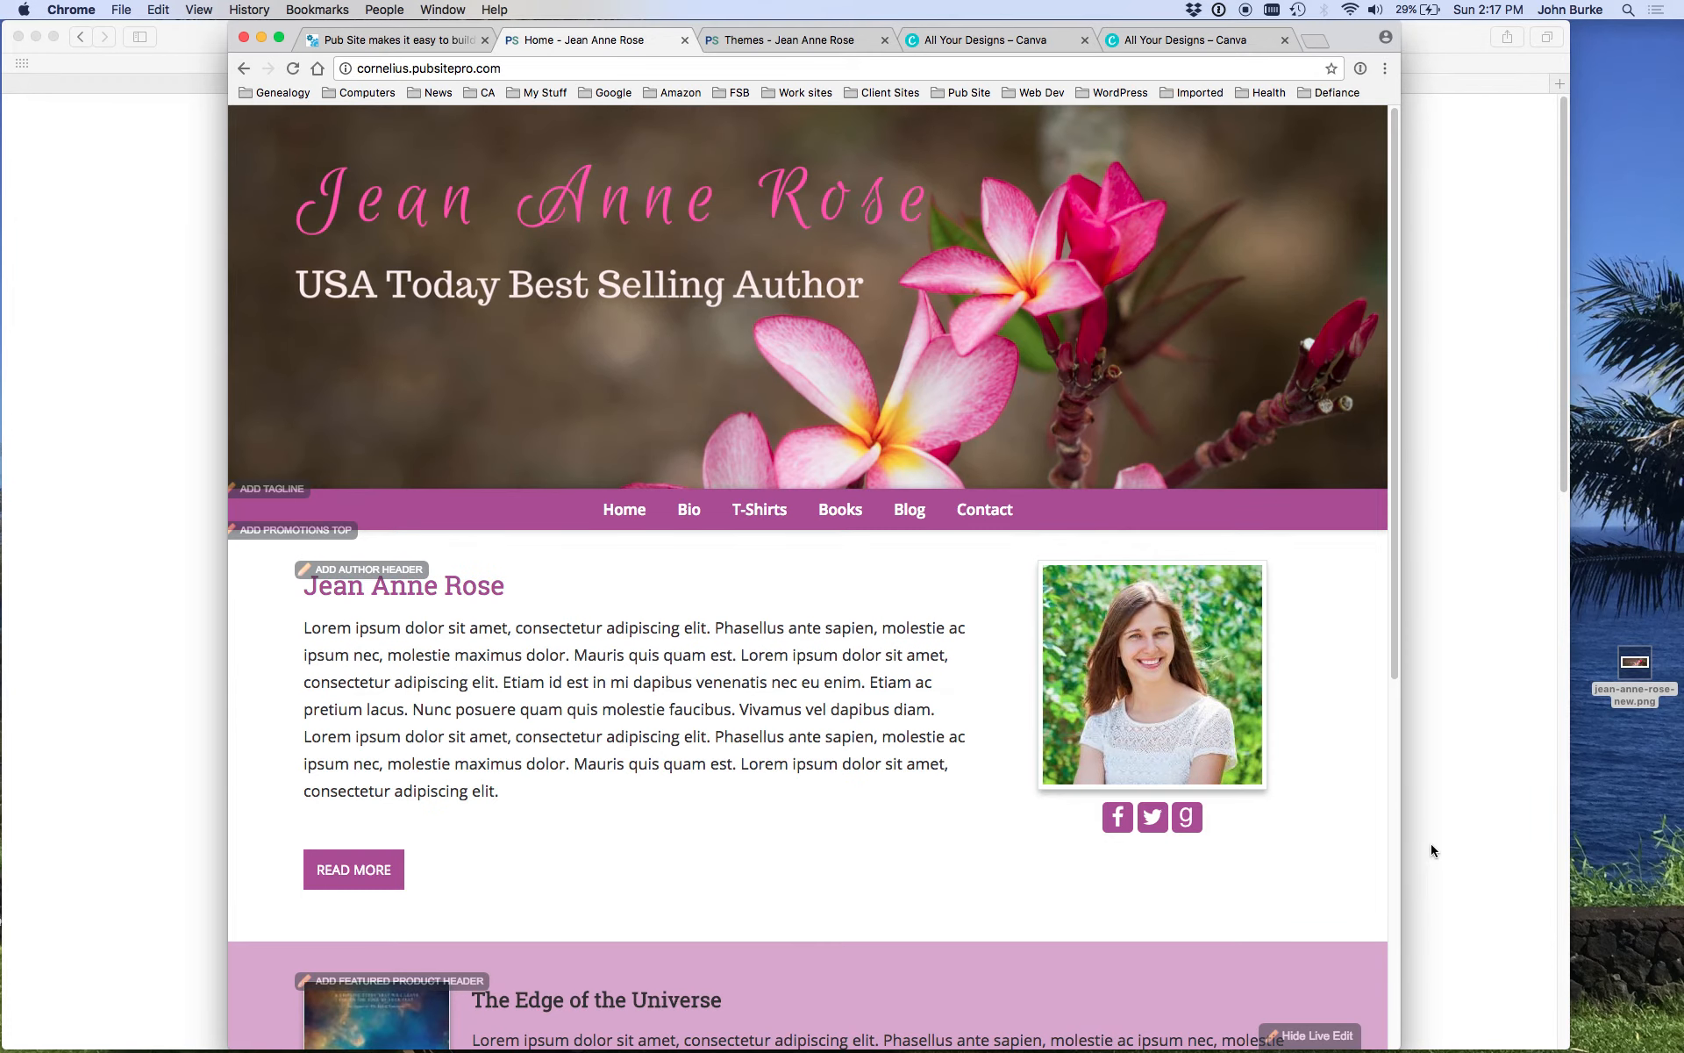
scroll(1382, 813, "down", 5)
scroll(1370, 796, "up", 5)
scroll(1368, 800, "down", 1)
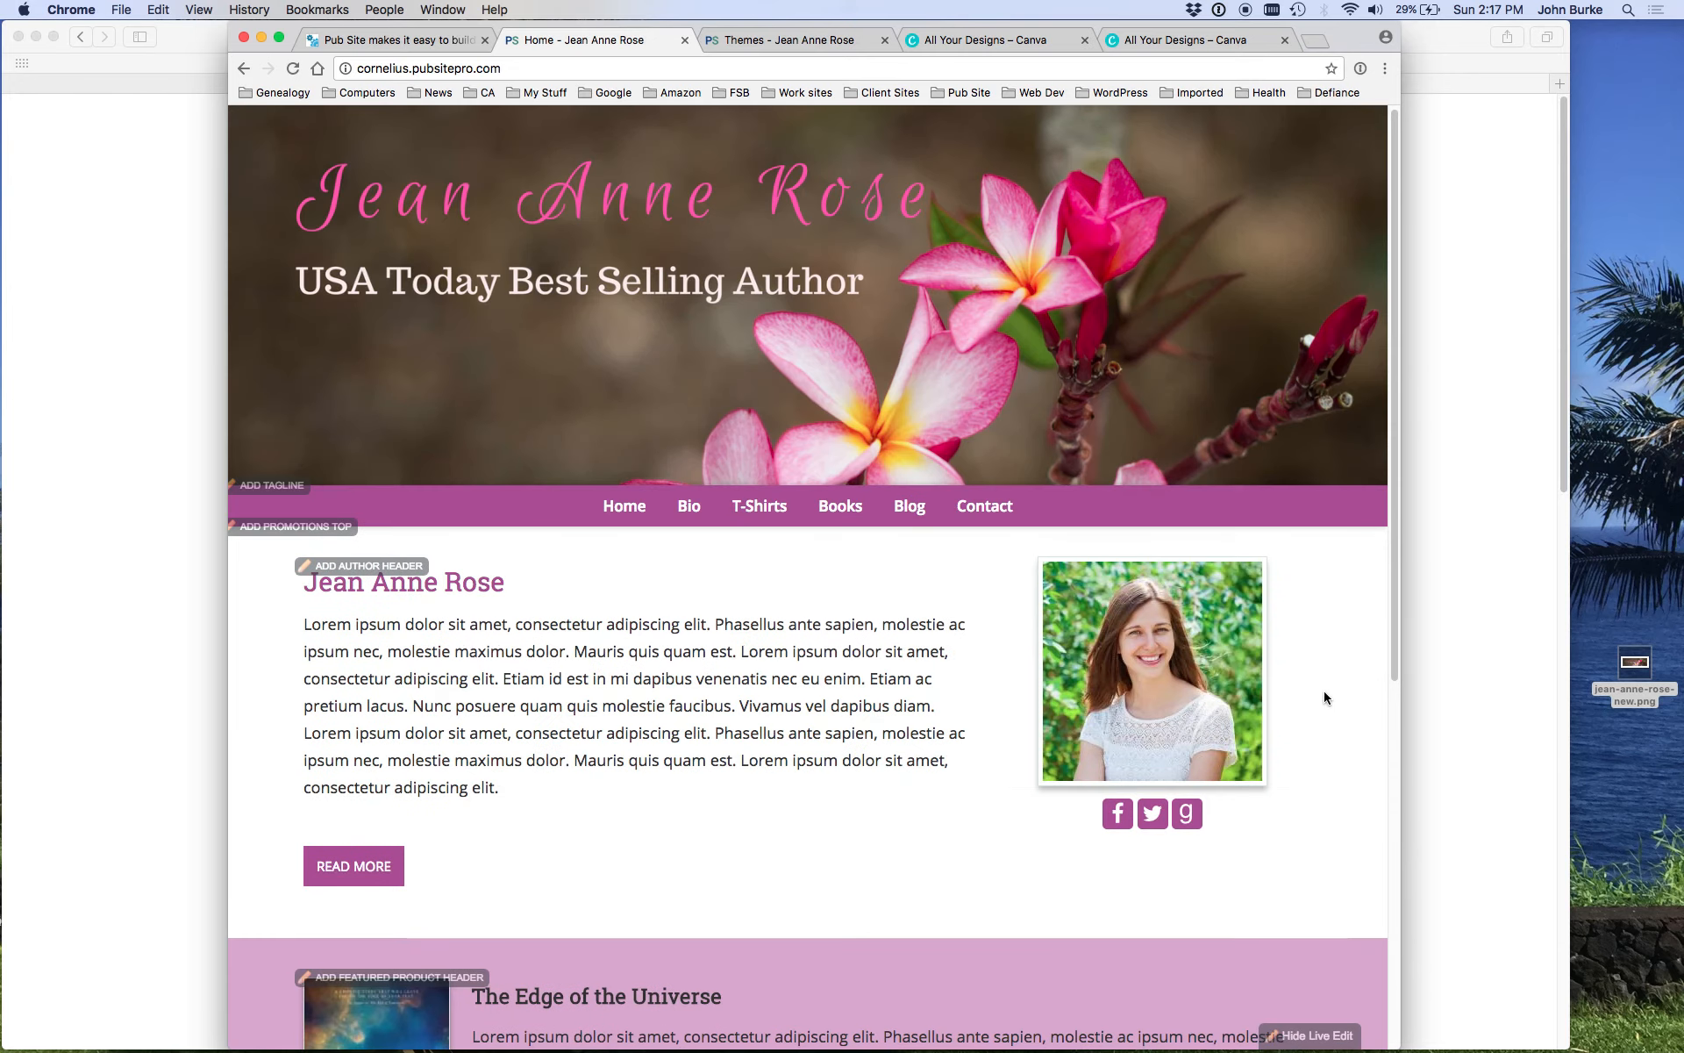
Step: Open the current custom theme "Author 1 Blue Medium 2" for customization and switch its site header from an image to text
left_click(776, 41)
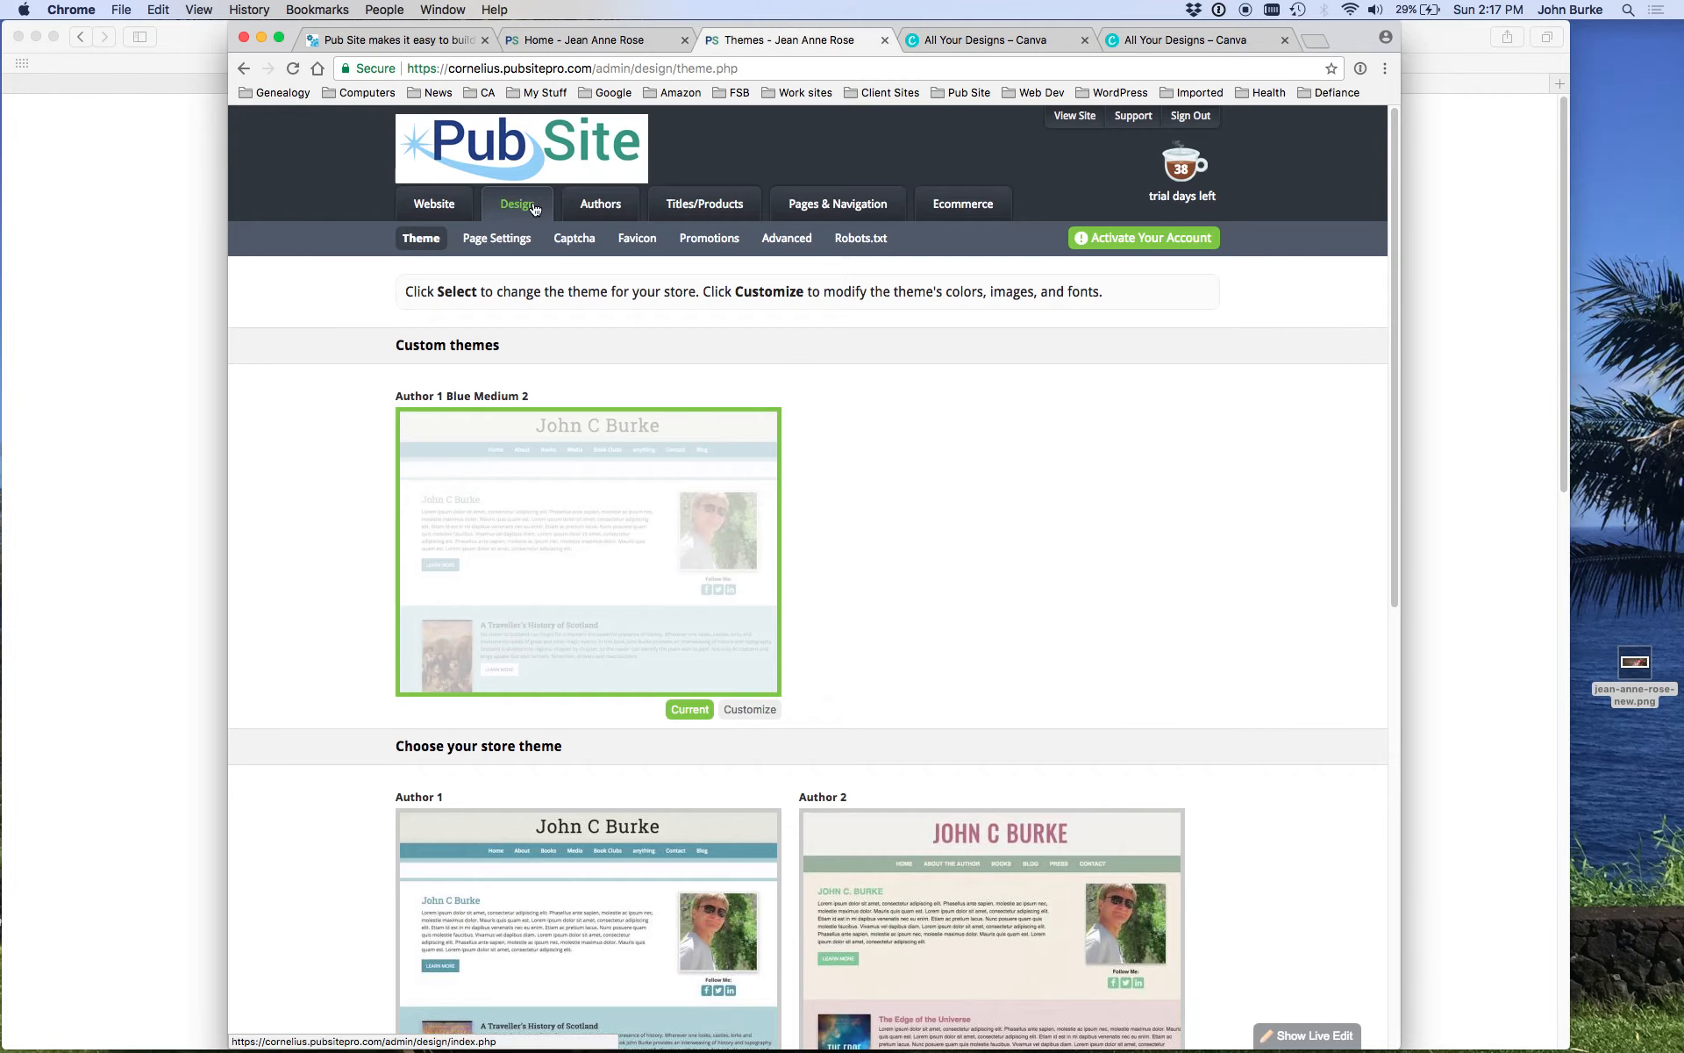
left_click(757, 713)
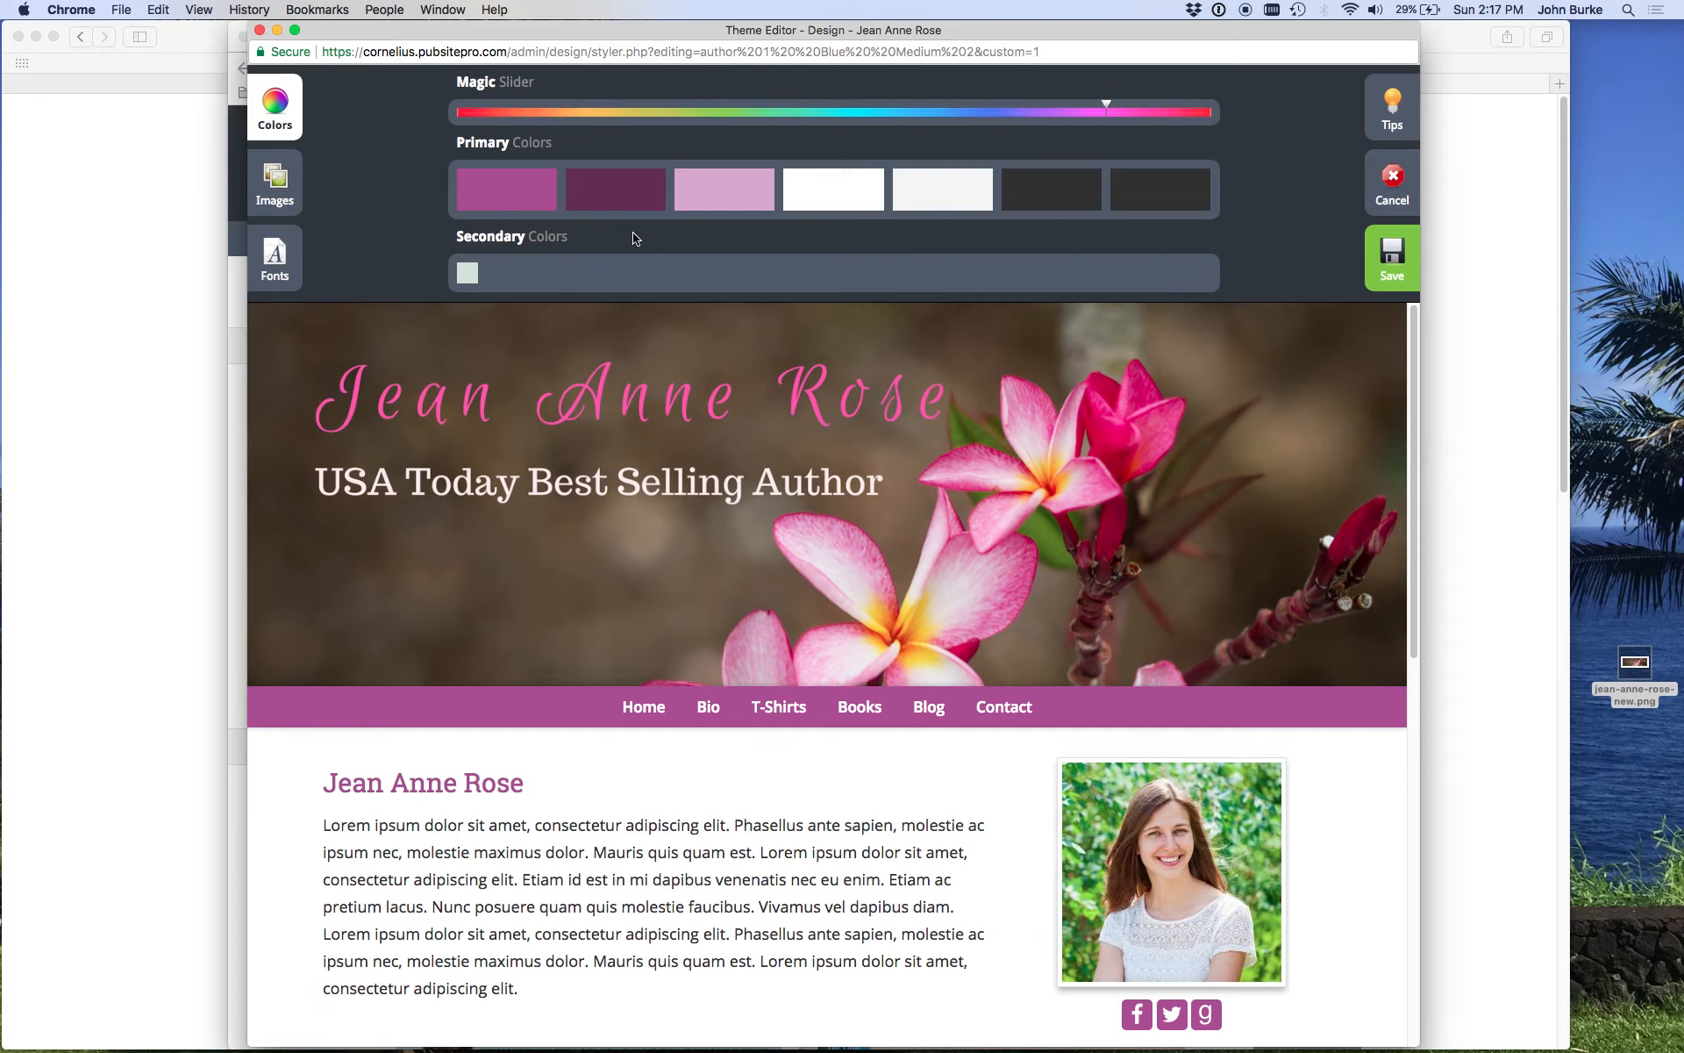
left_click(276, 180)
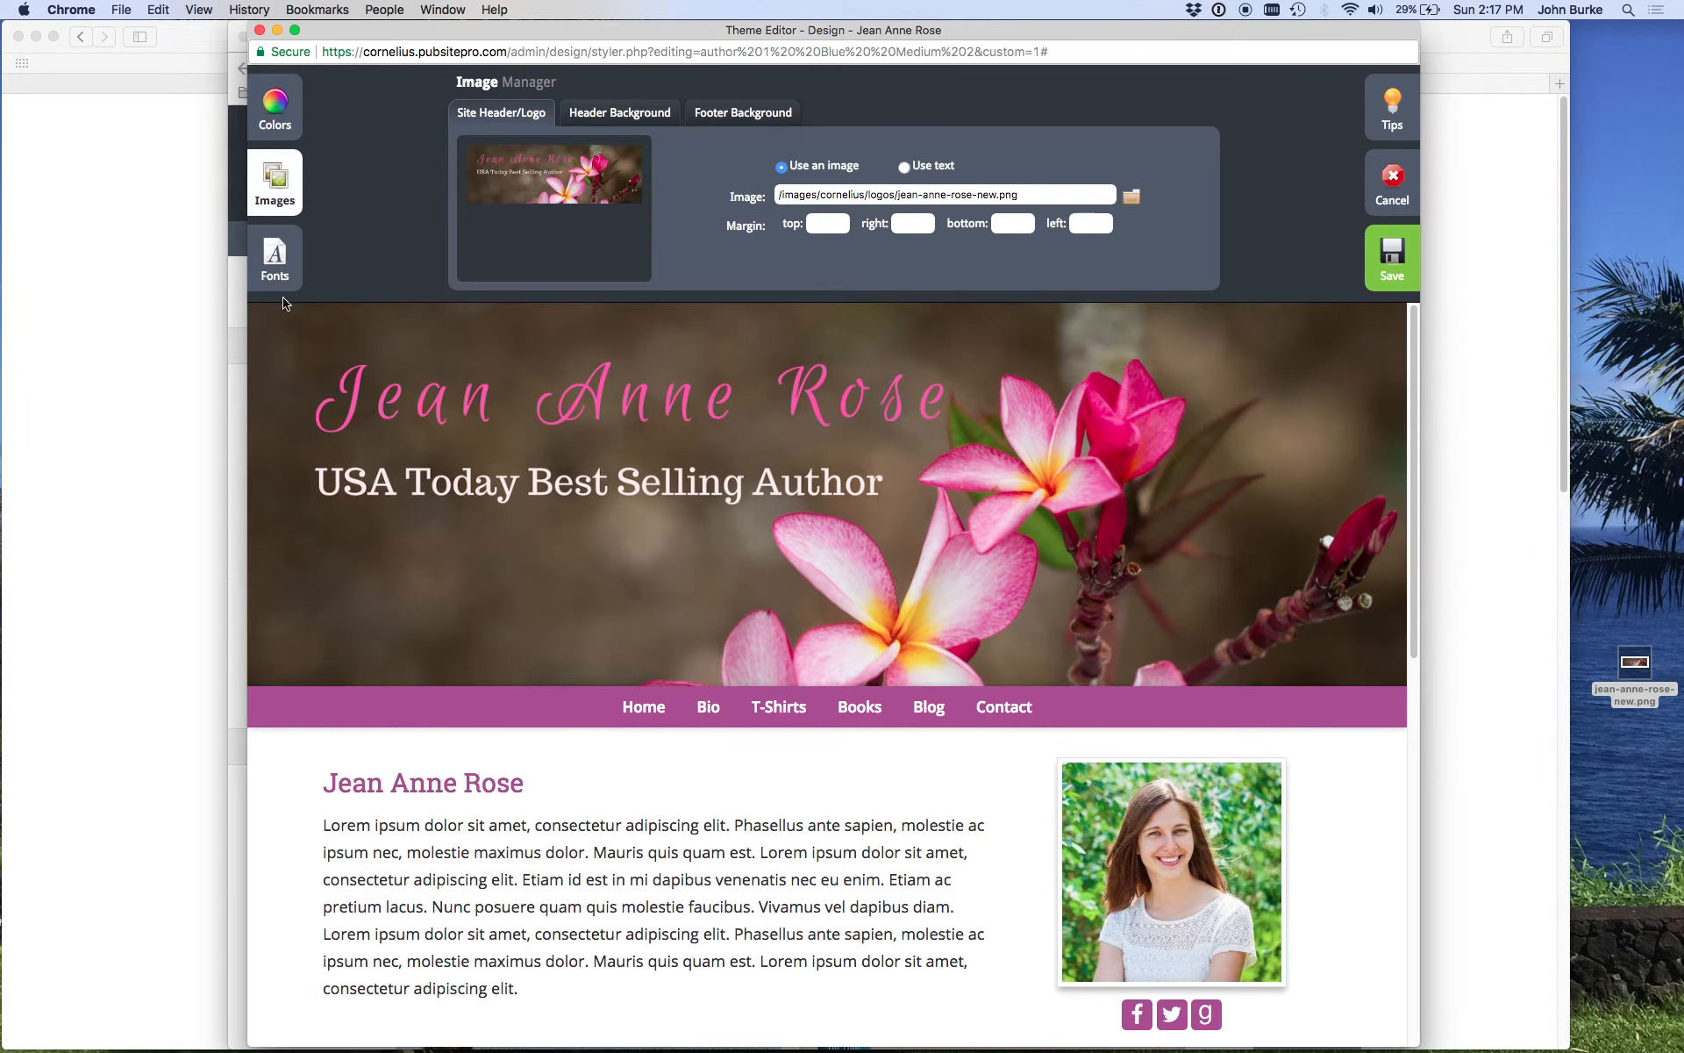
left_click(905, 168)
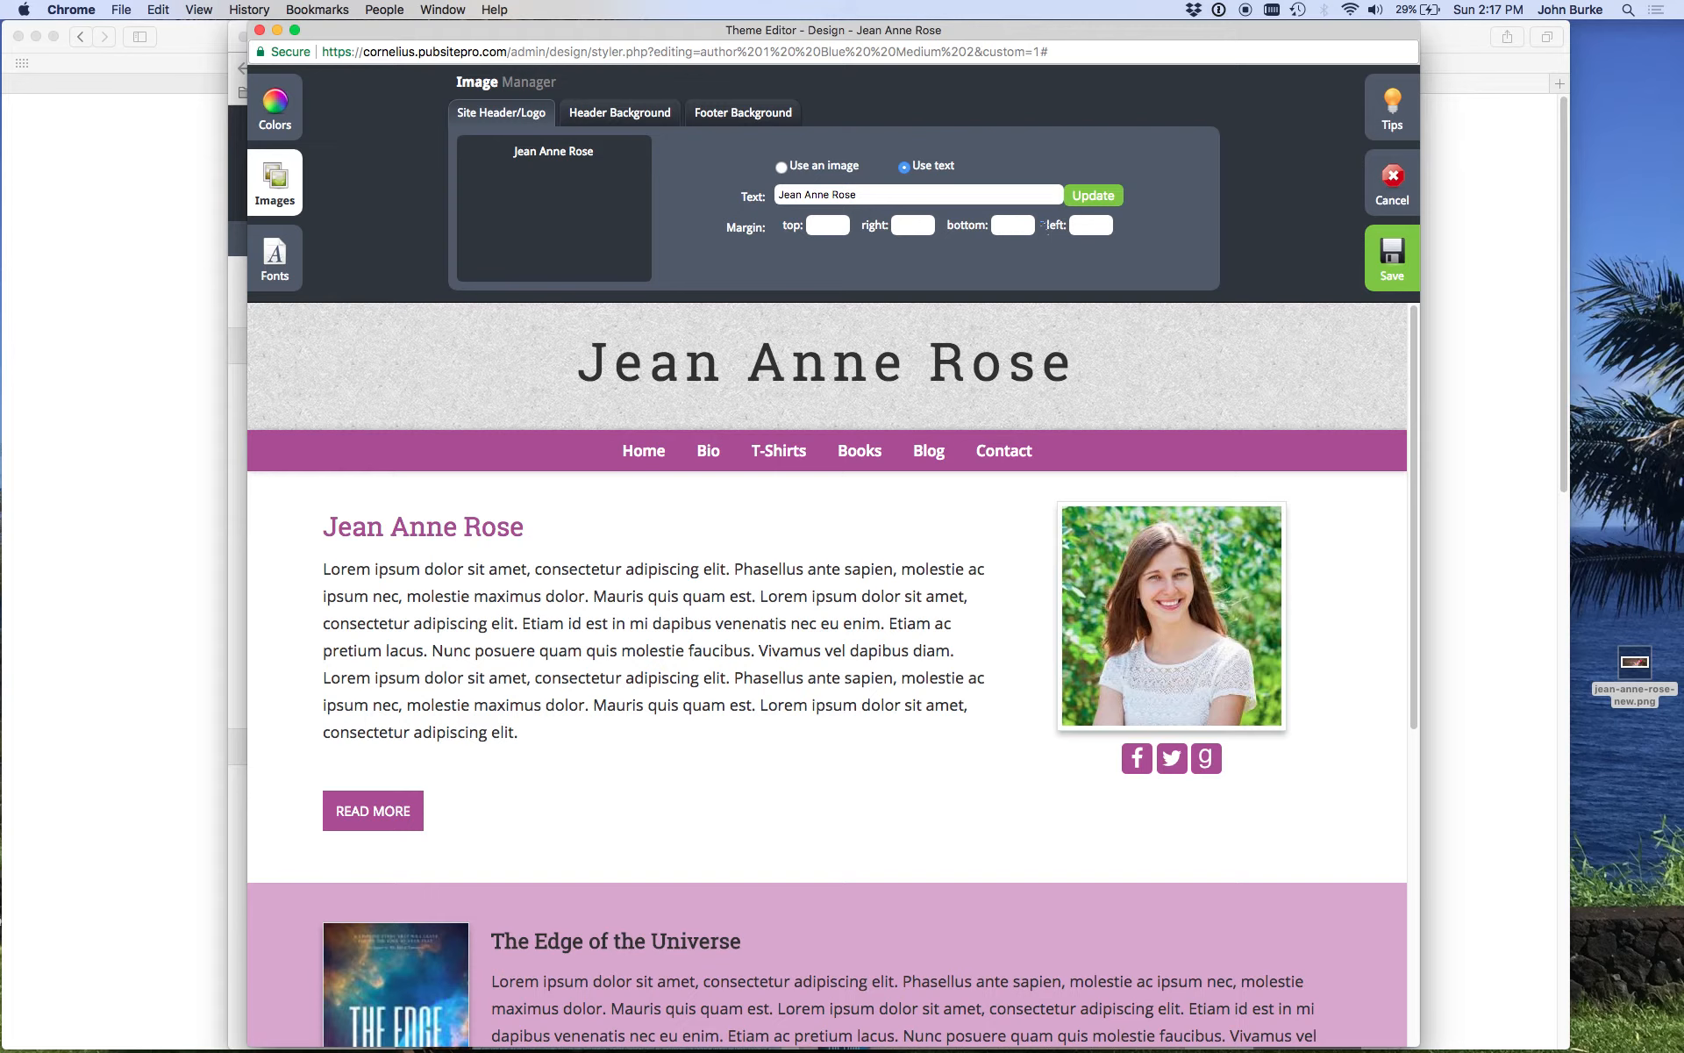
Step: Try a bottom margin of 50 and then 80 on the site header text, plus a top margin of 50
left_click(1015, 226)
type("50")
key("Tab")
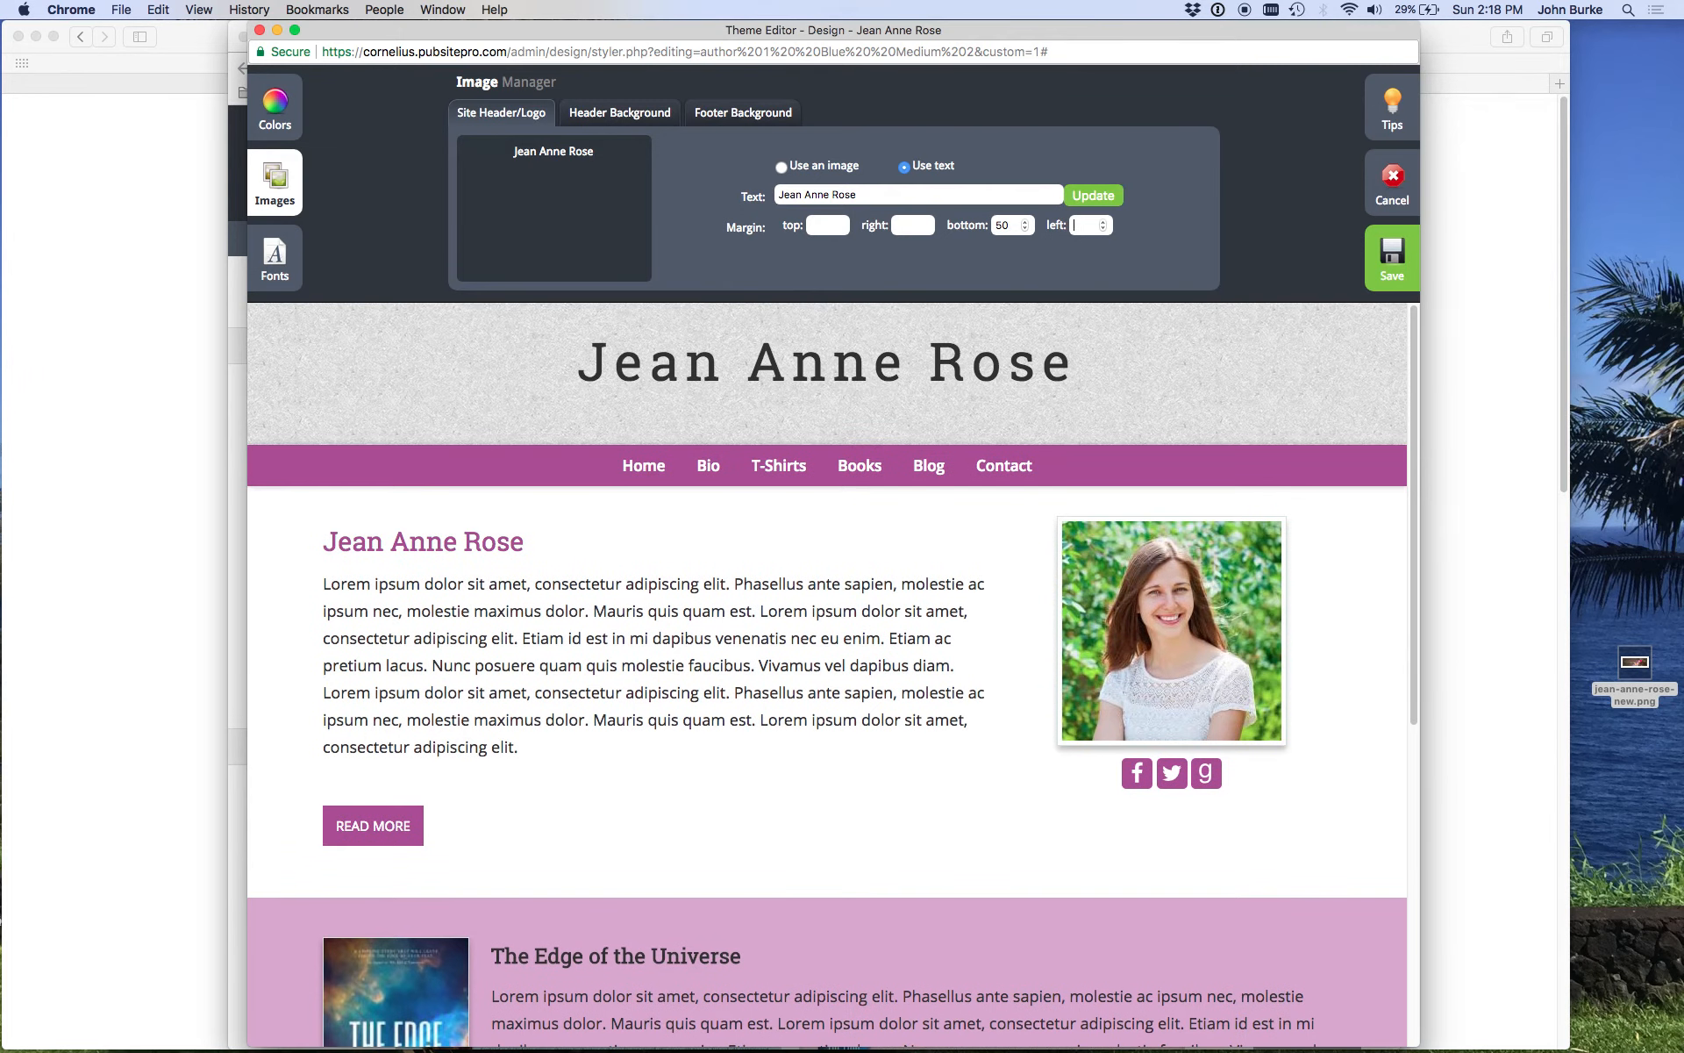
left_click_drag(1011, 229, 986, 222)
type("80")
key("Tab")
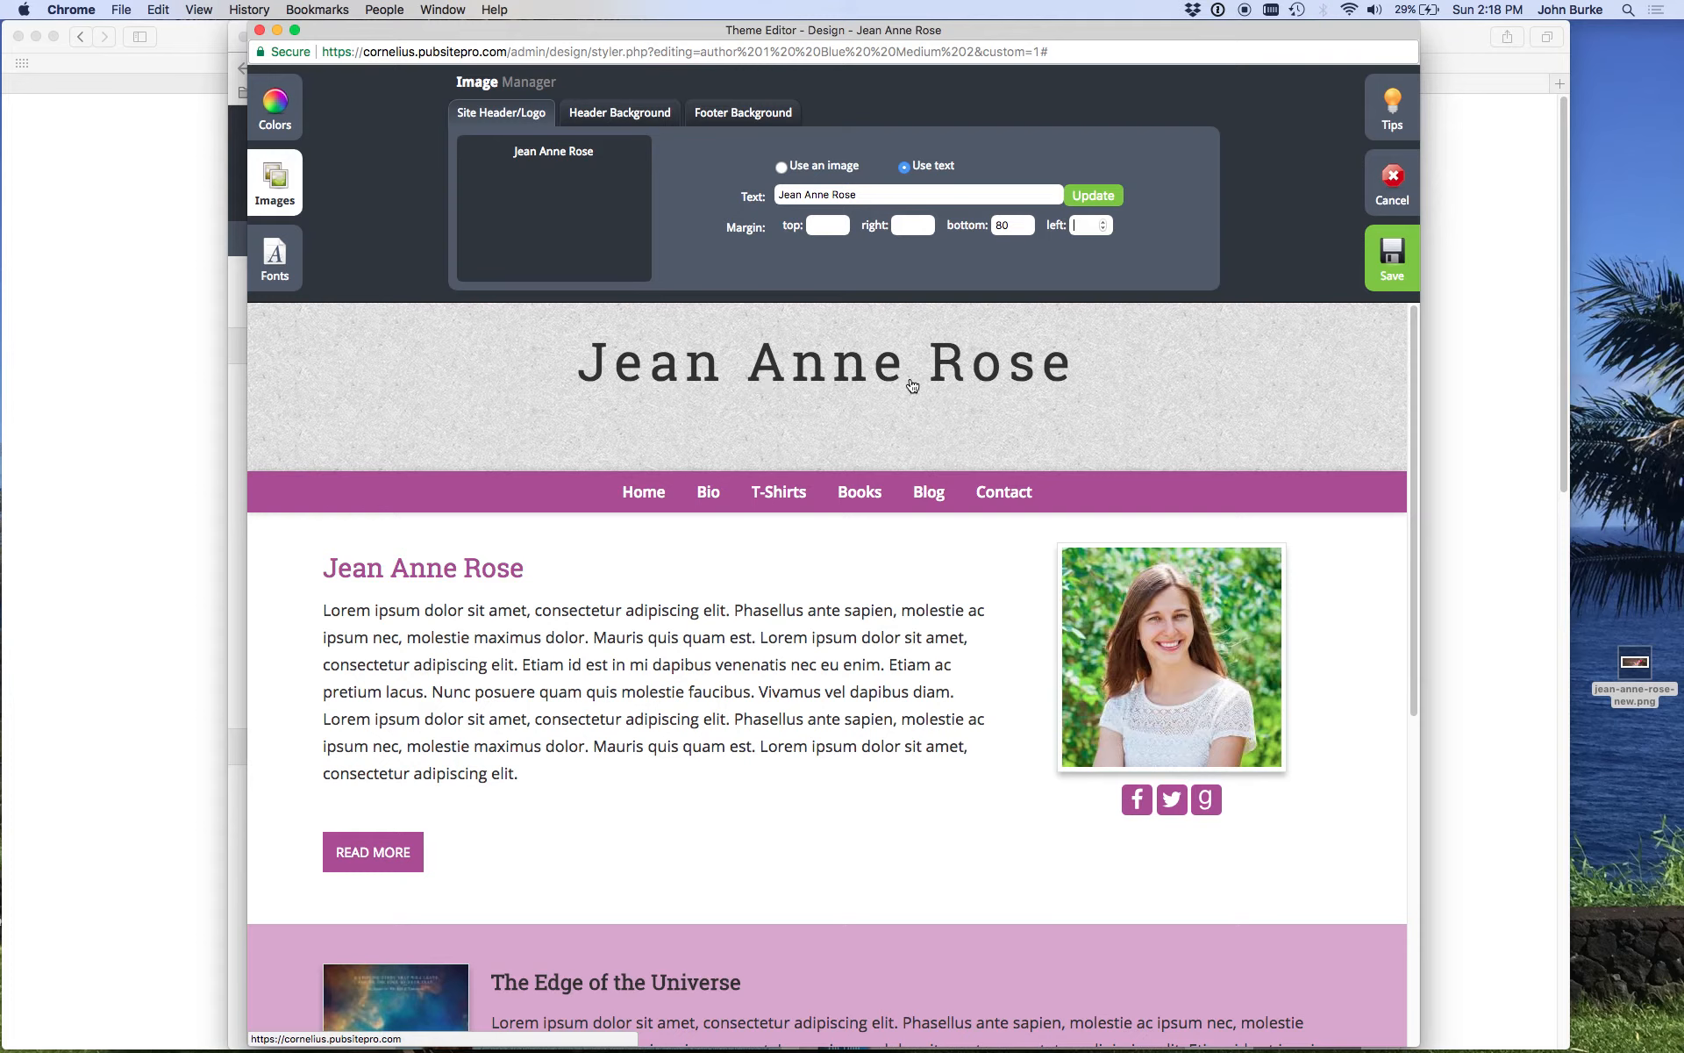
left_click(815, 225)
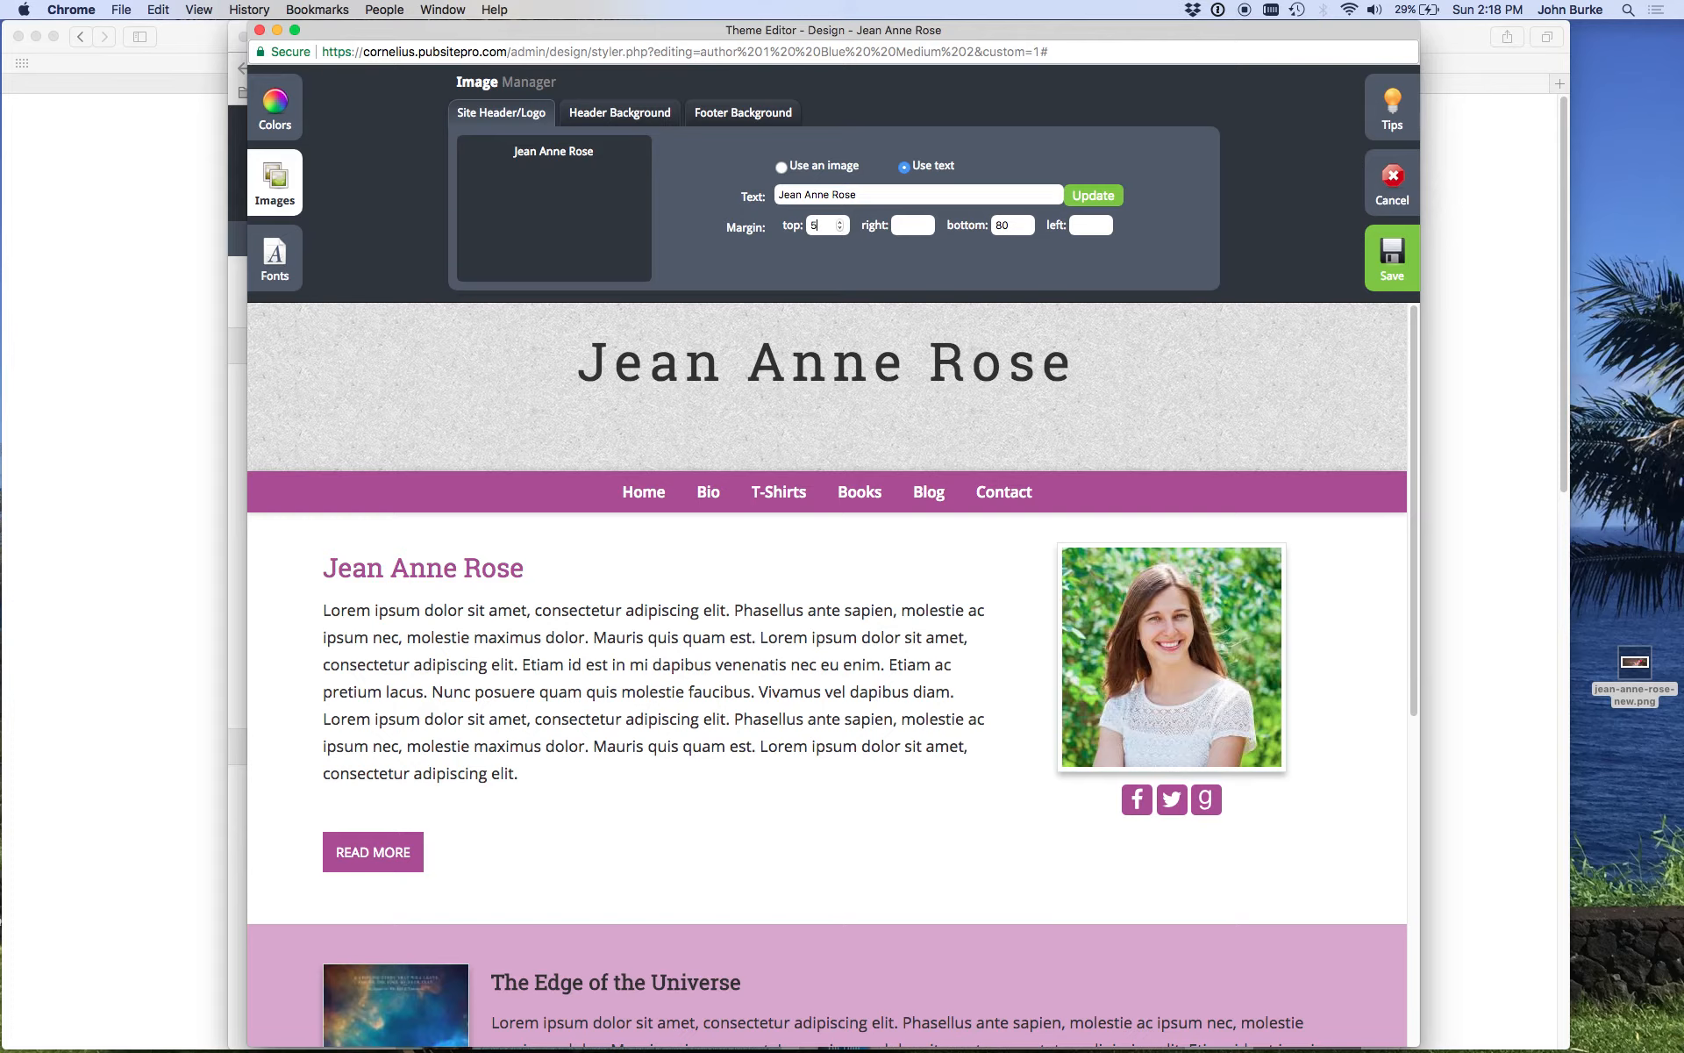
key("Tab")
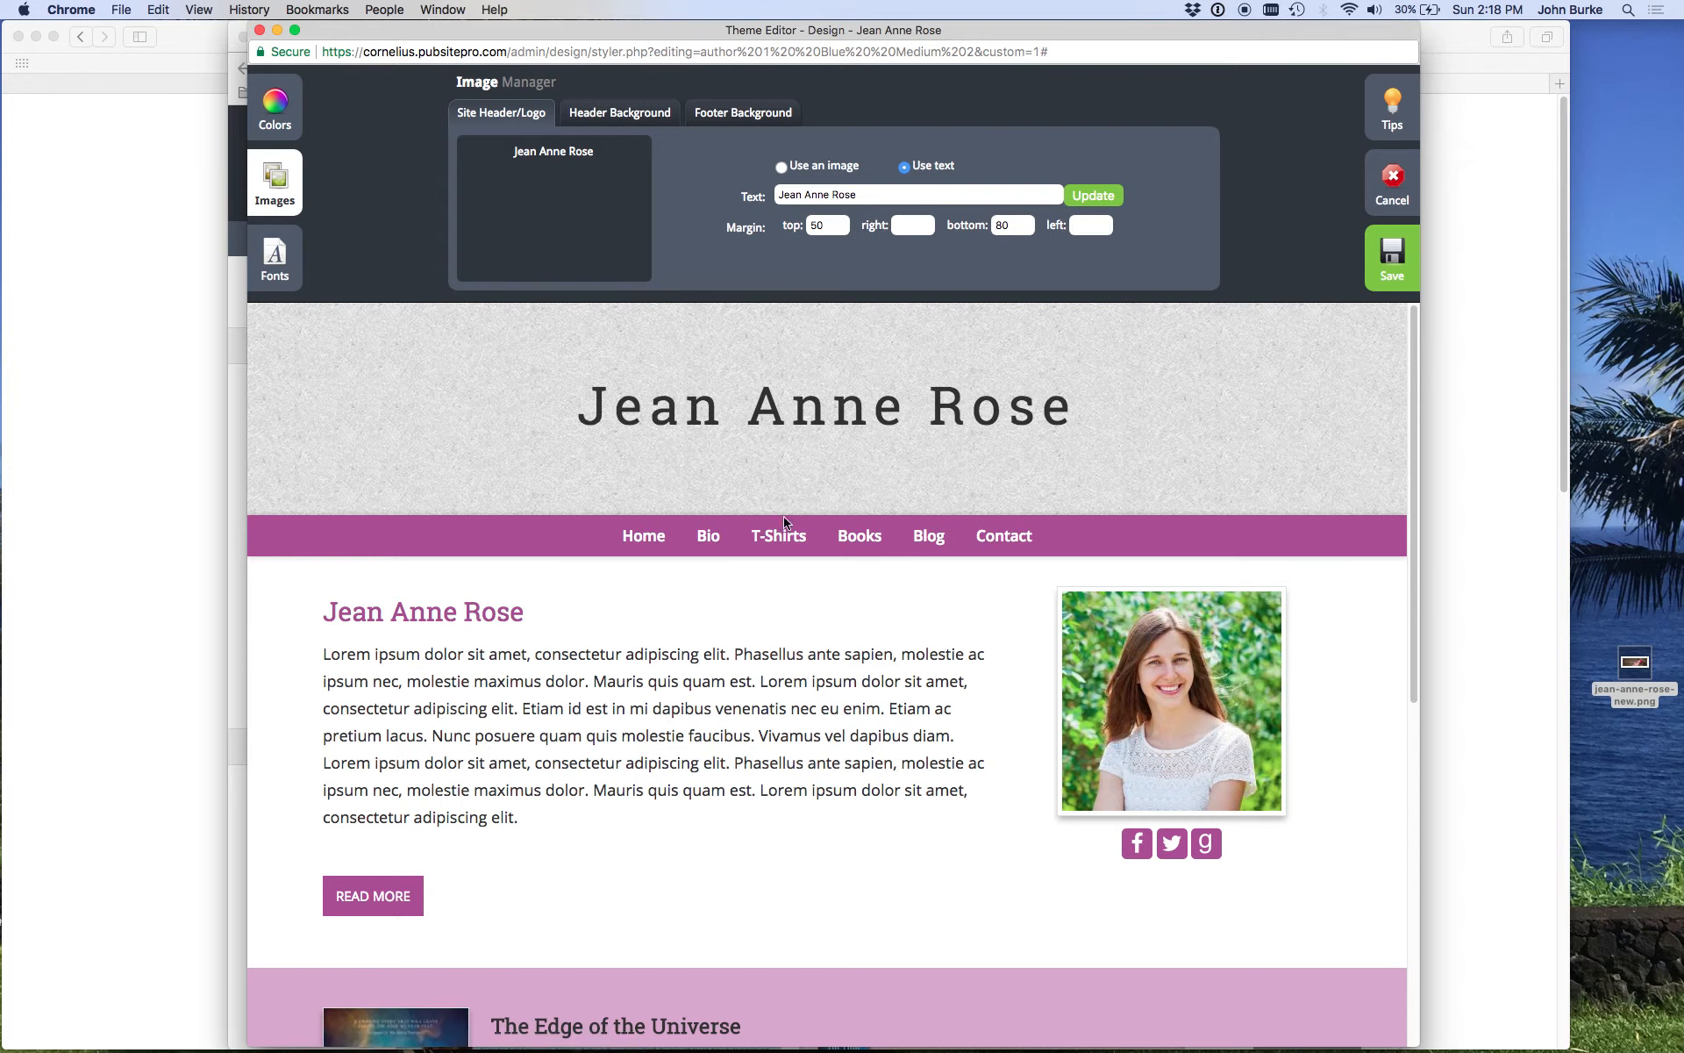
Step: Clear the header text's bottom and top margins and view the footer background image settings
left_click(1019, 225)
key("BackSpace")
key("BackSpace")
left_click(838, 225)
key("BackSpace")
key("BackSpace")
key("Tab")
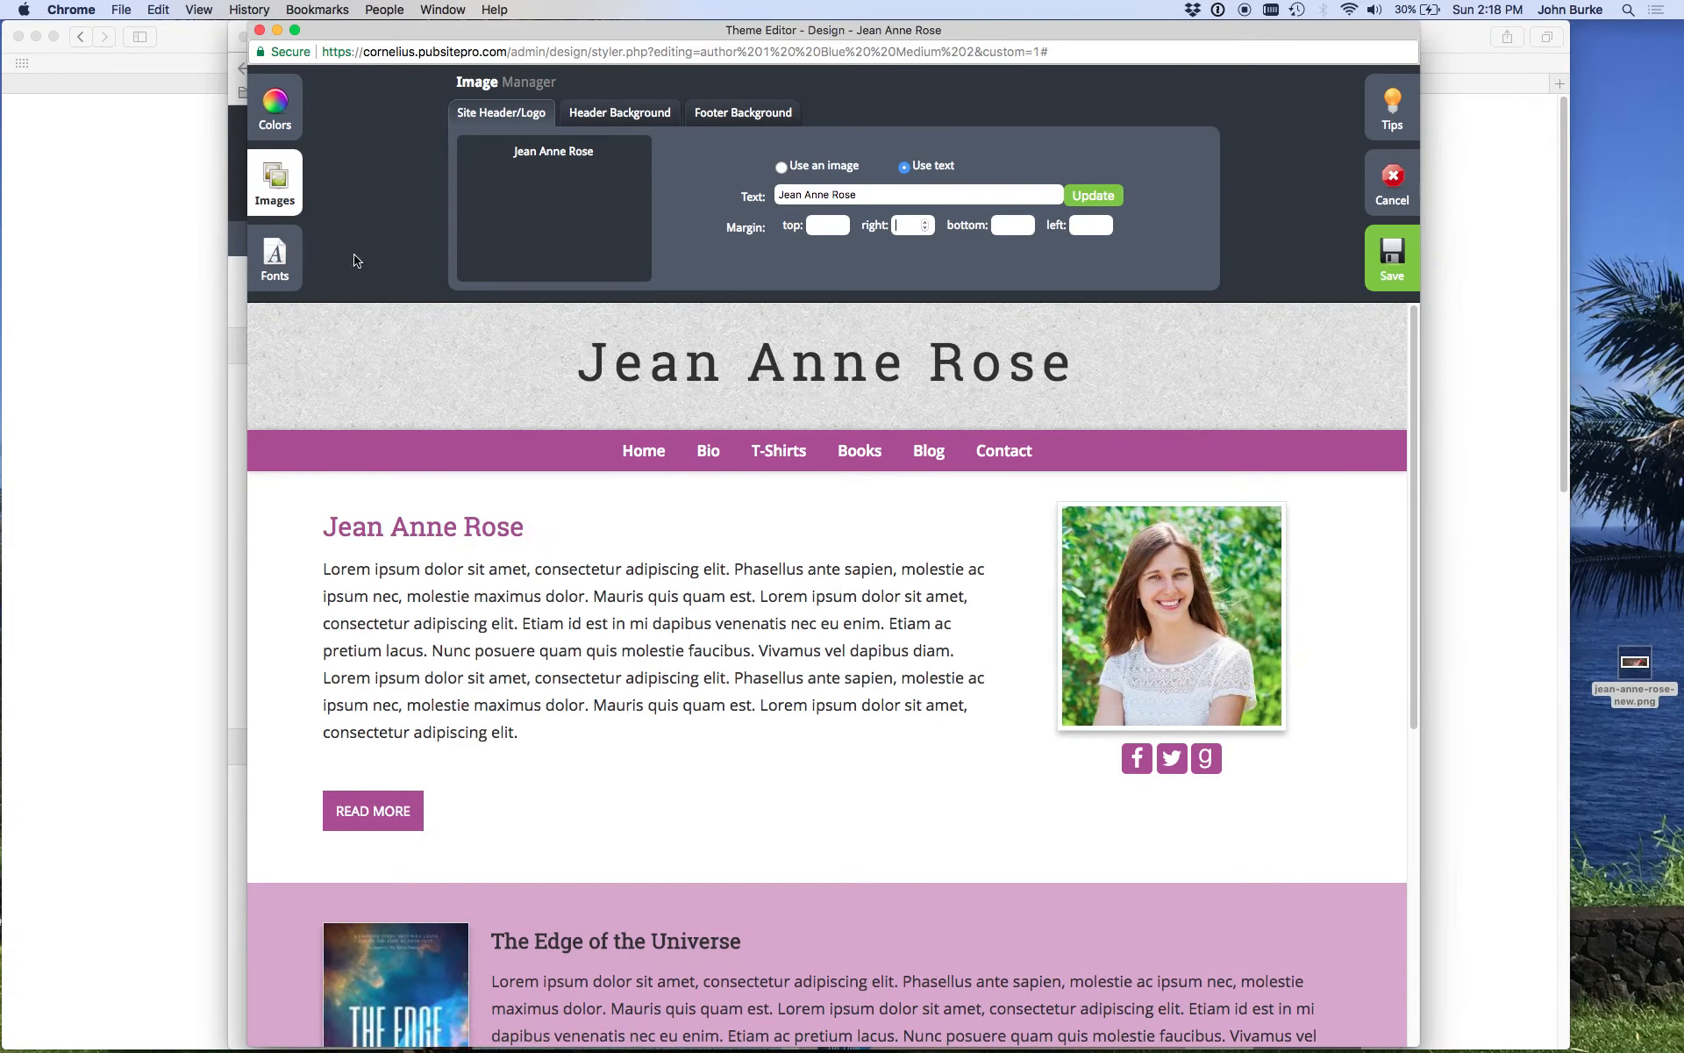
left_click(737, 117)
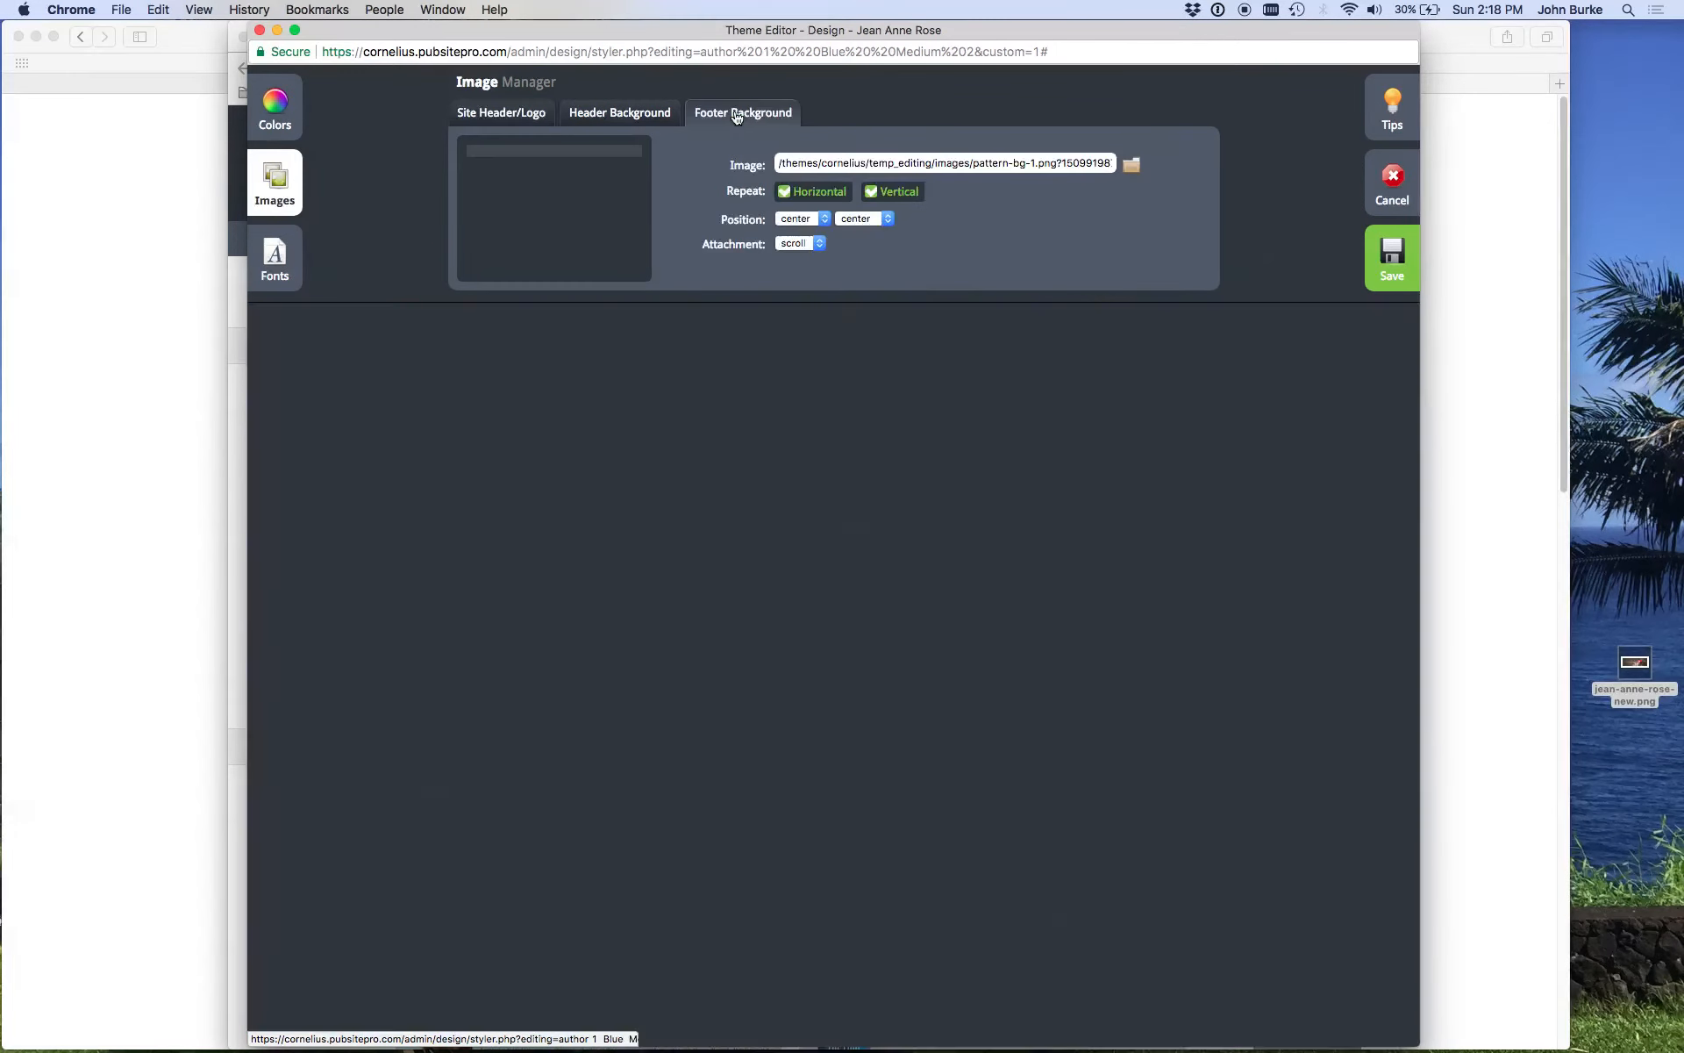
scroll(952, 726, "down", 6)
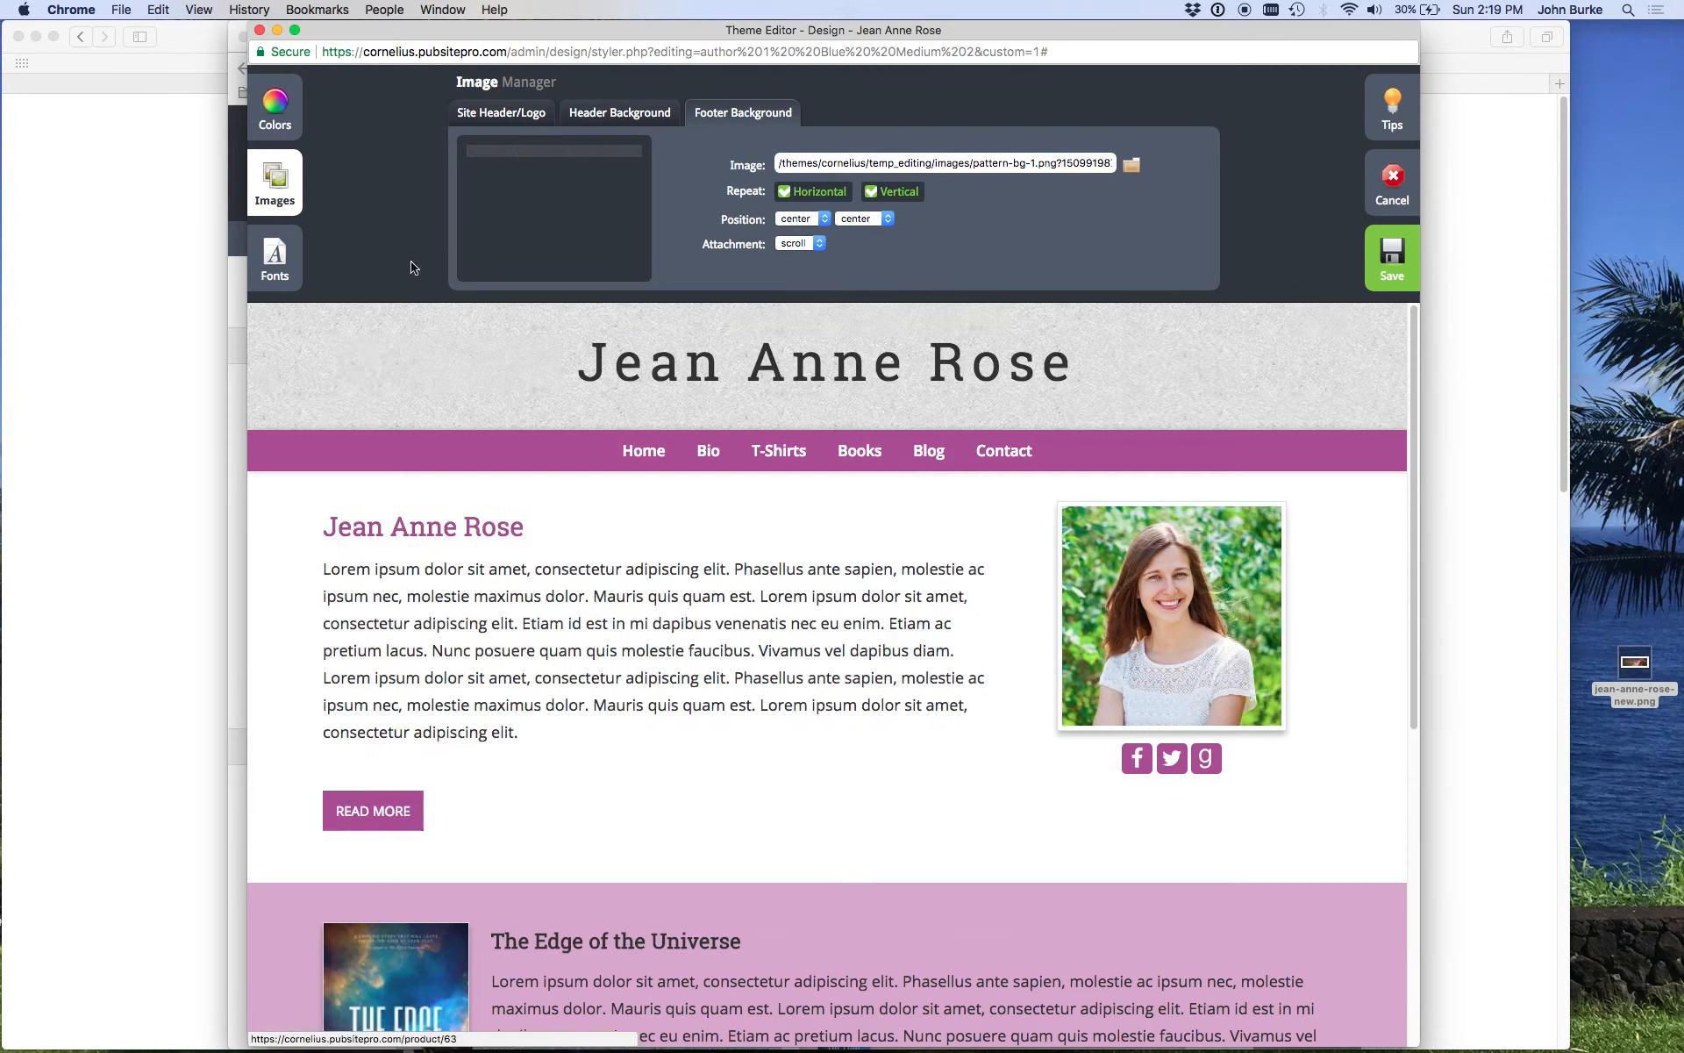
Step: Try Droid Serif as the theme's global font, then set it back to Open Sans
left_click(270, 258)
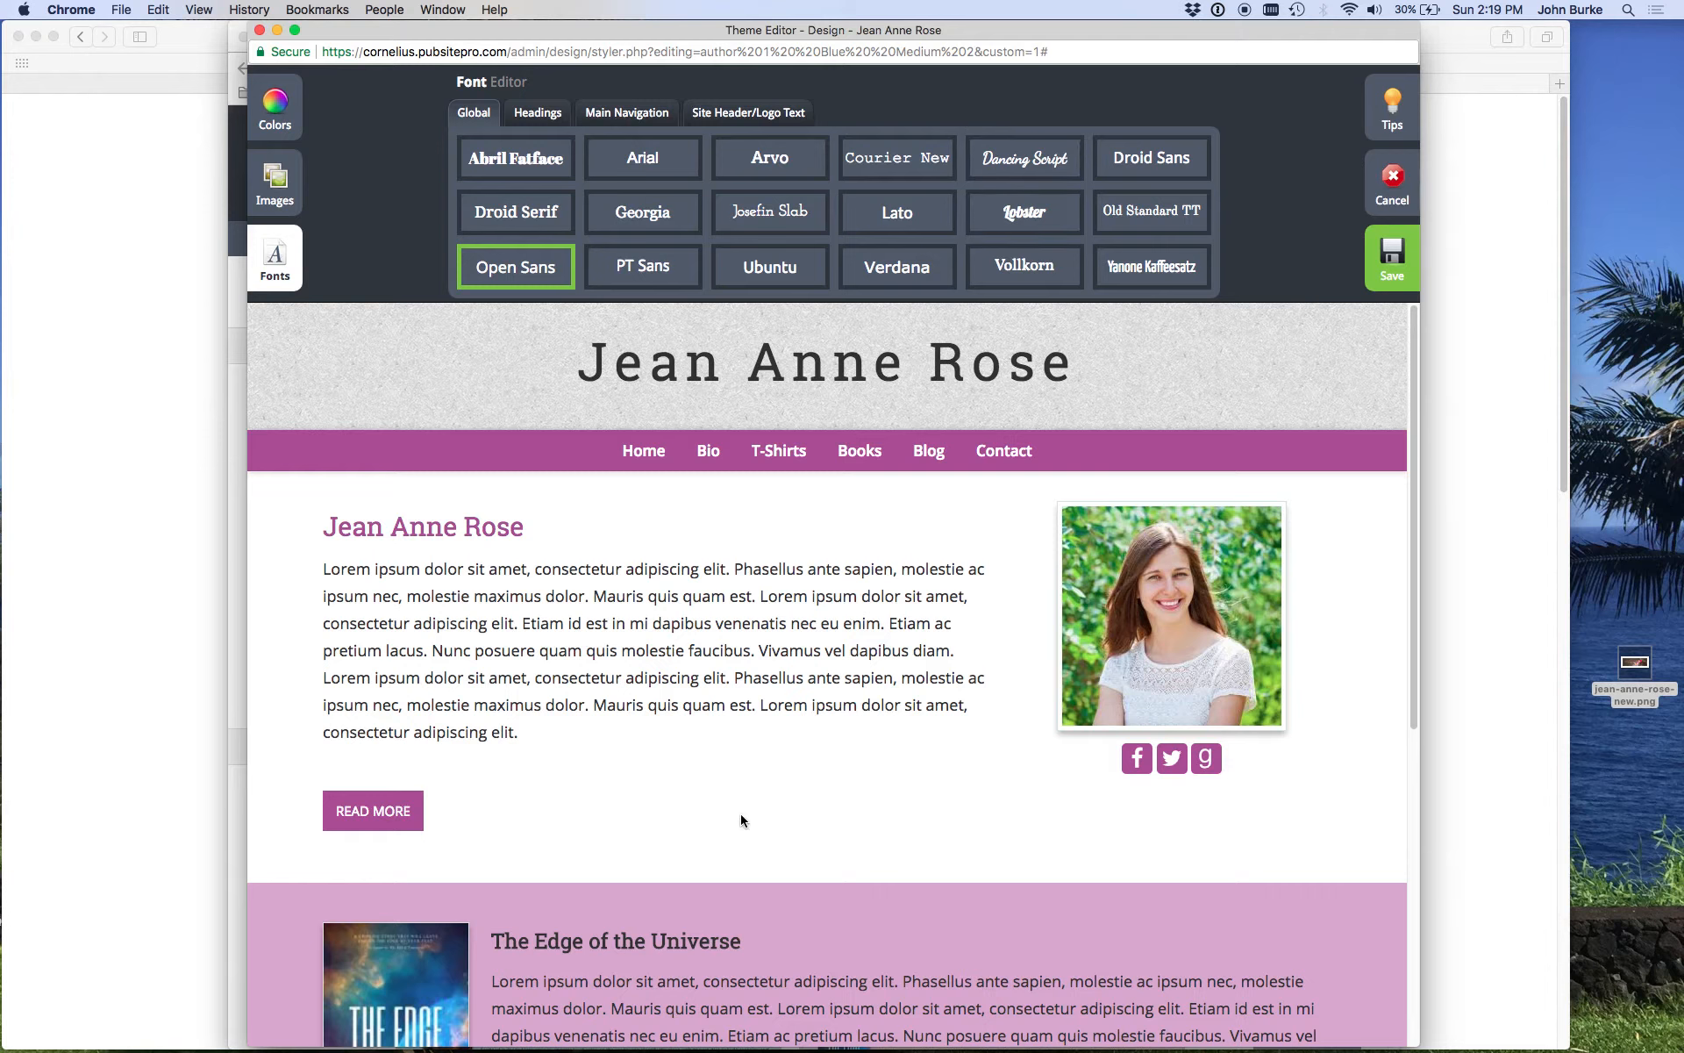
left_click(472, 113)
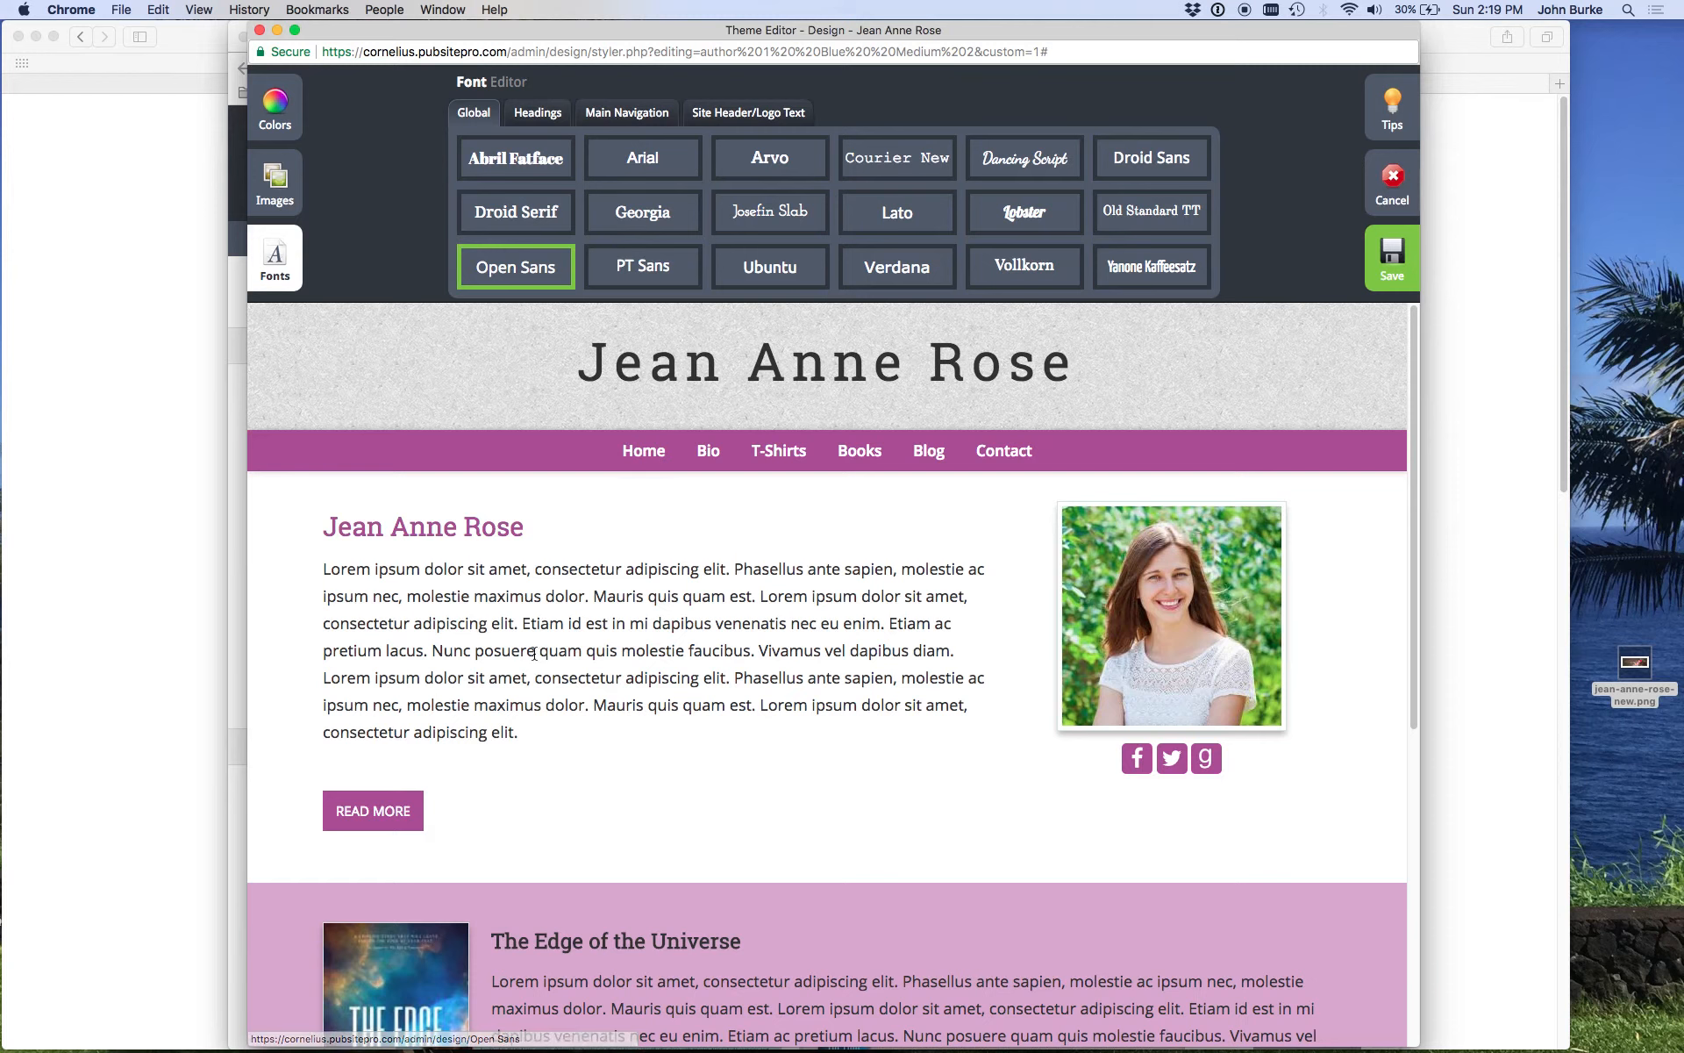
left_click_drag(323, 569, 534, 737)
left_click(534, 689)
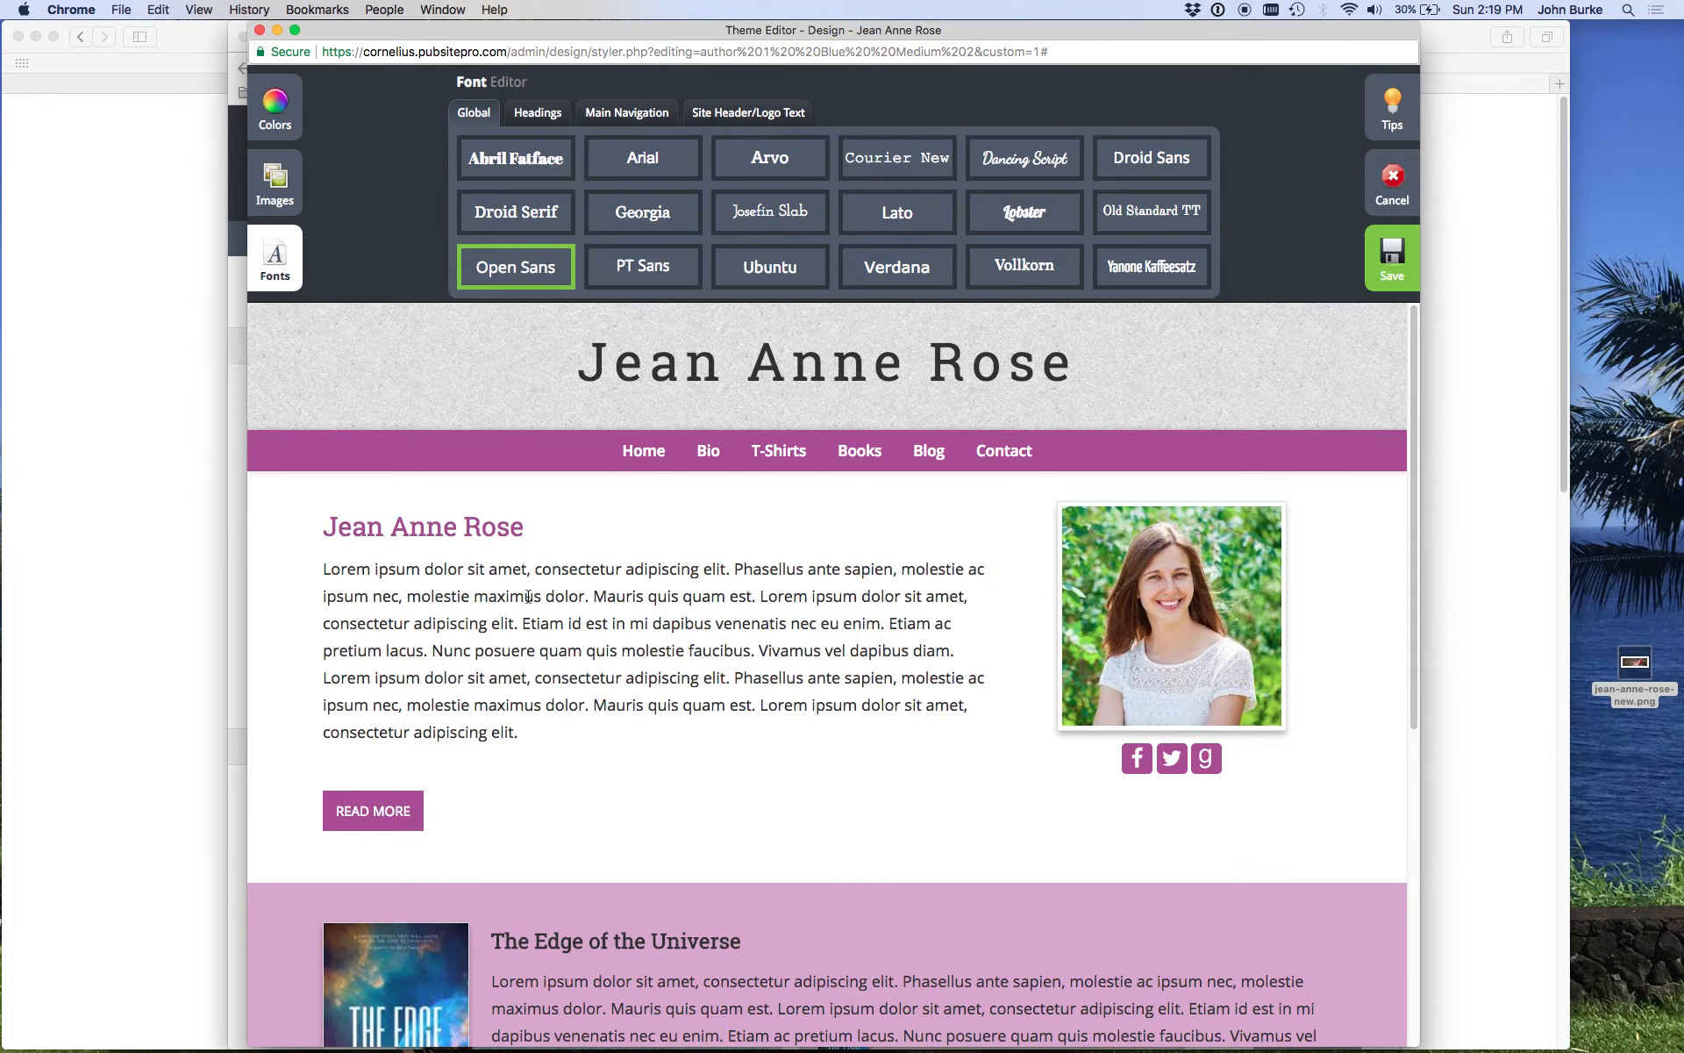
left_click(523, 212)
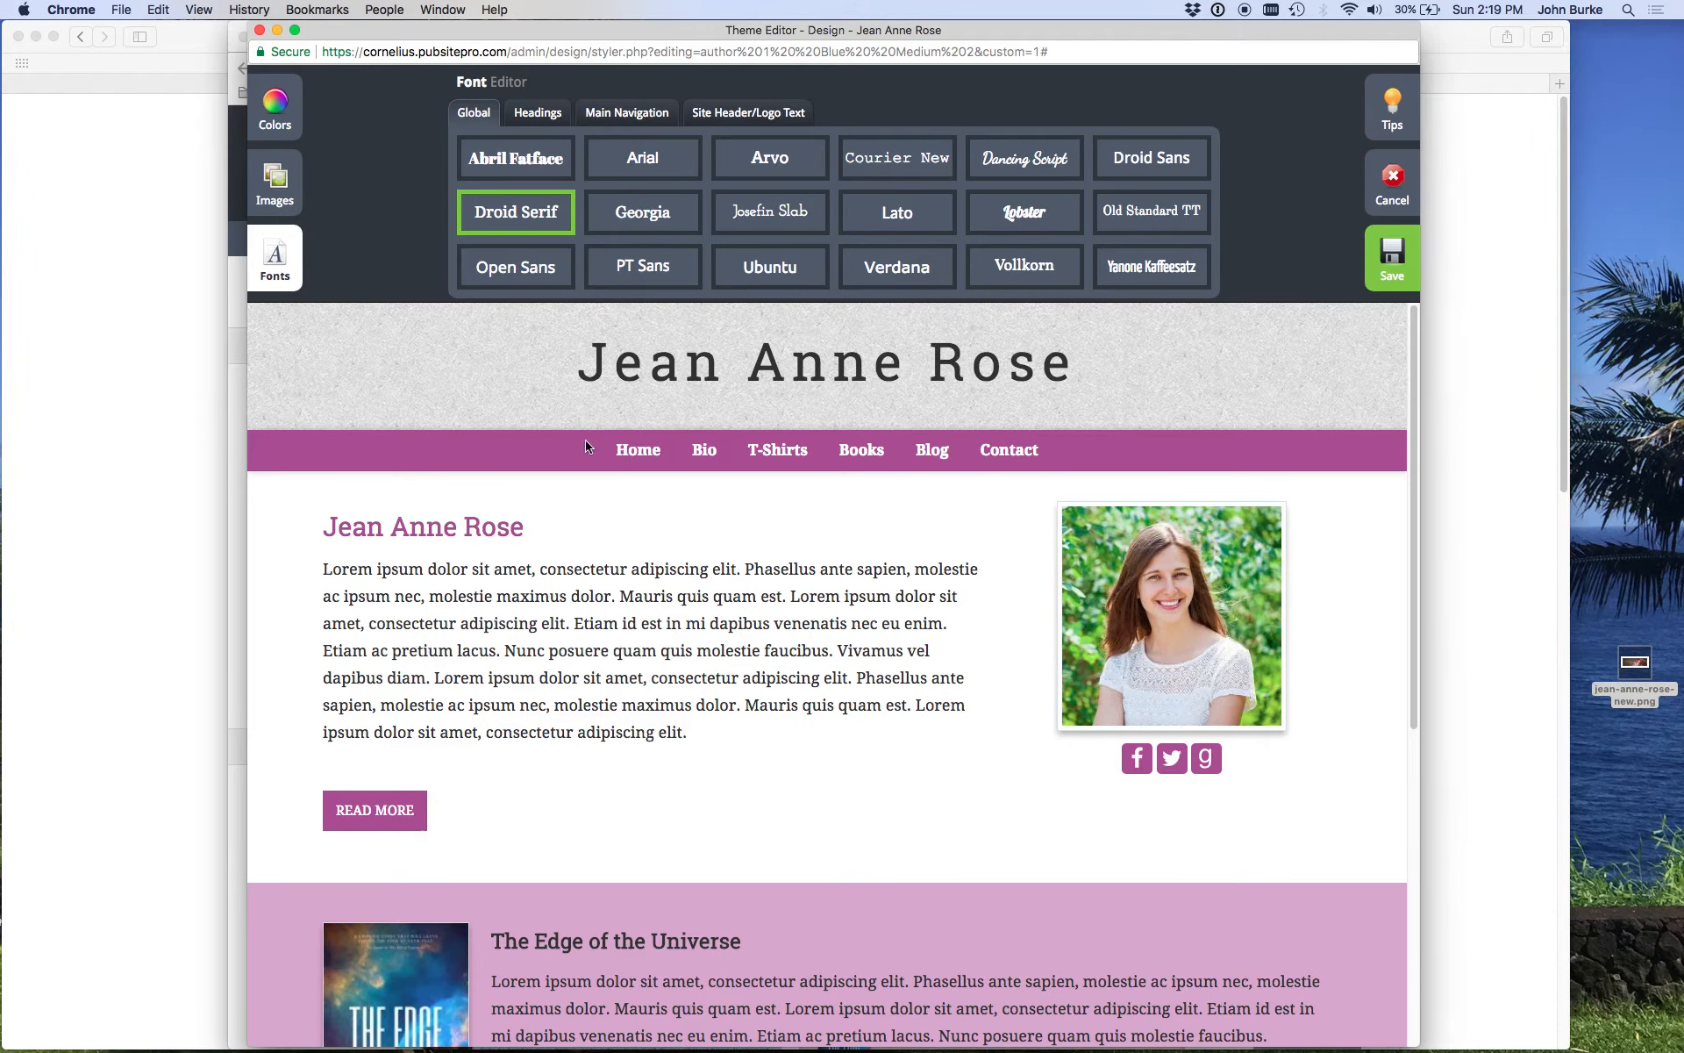
left_click(525, 263)
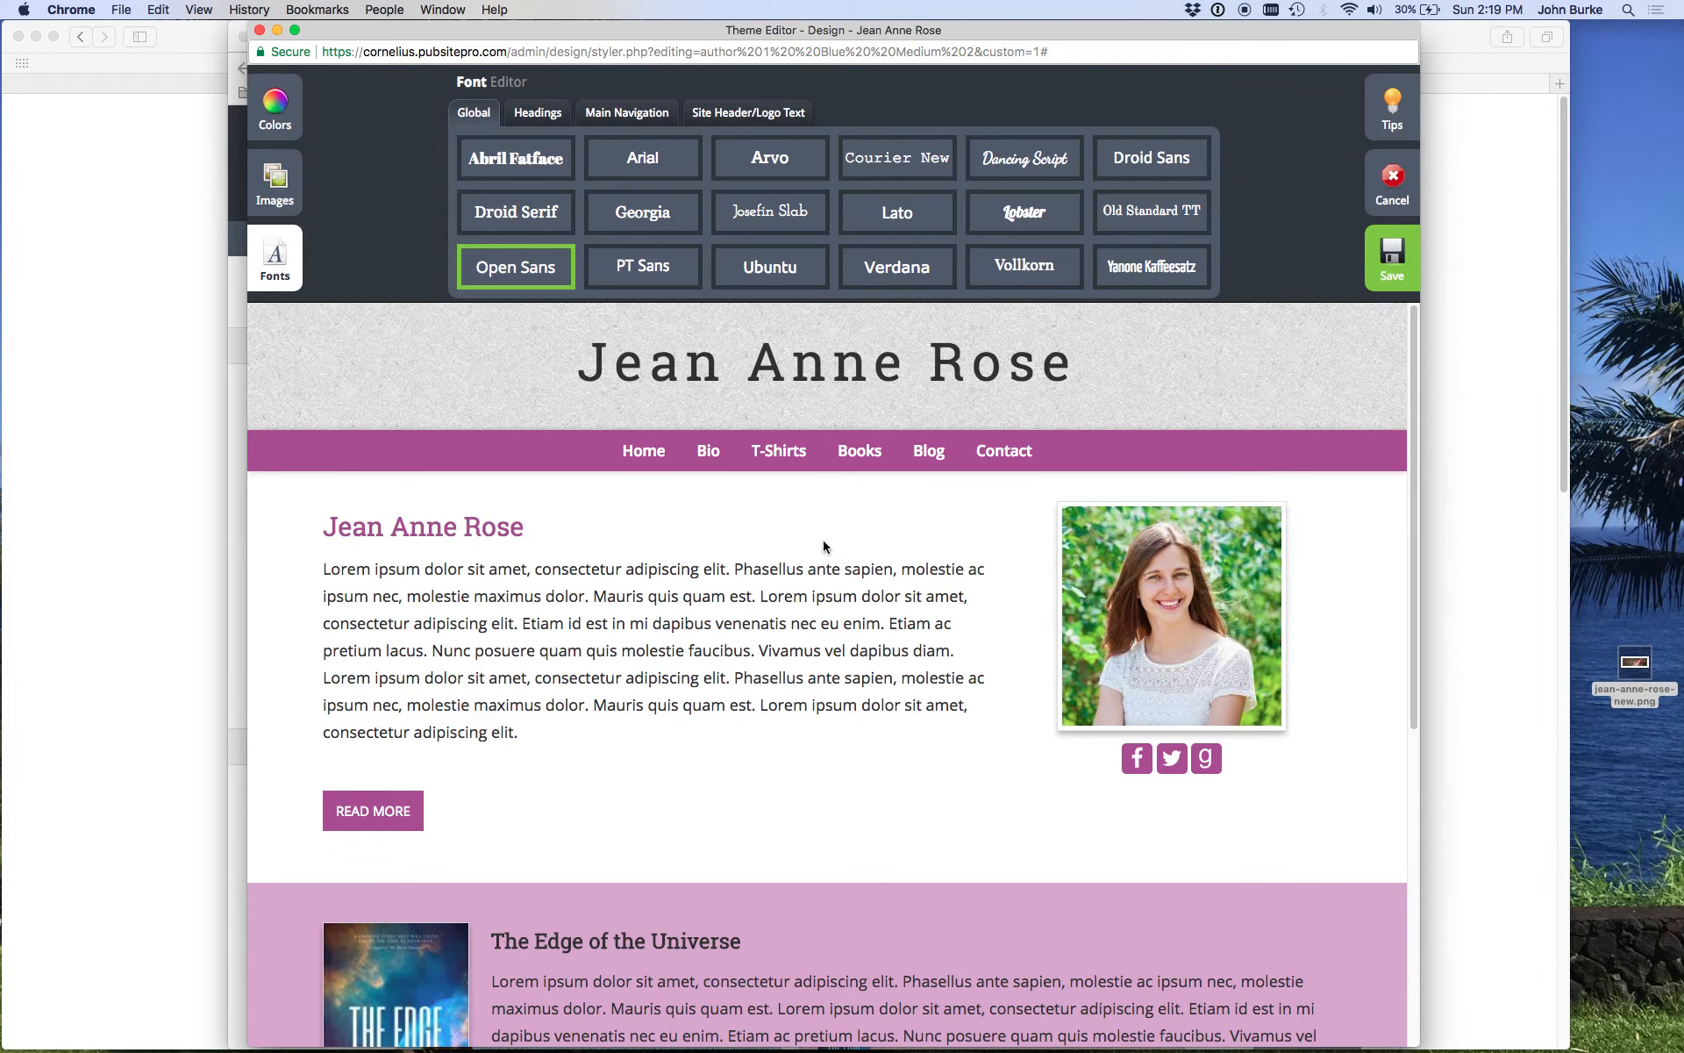
Step: Try Droid Serif for the theme's headings and Georgia for its main navigation
left_click(533, 114)
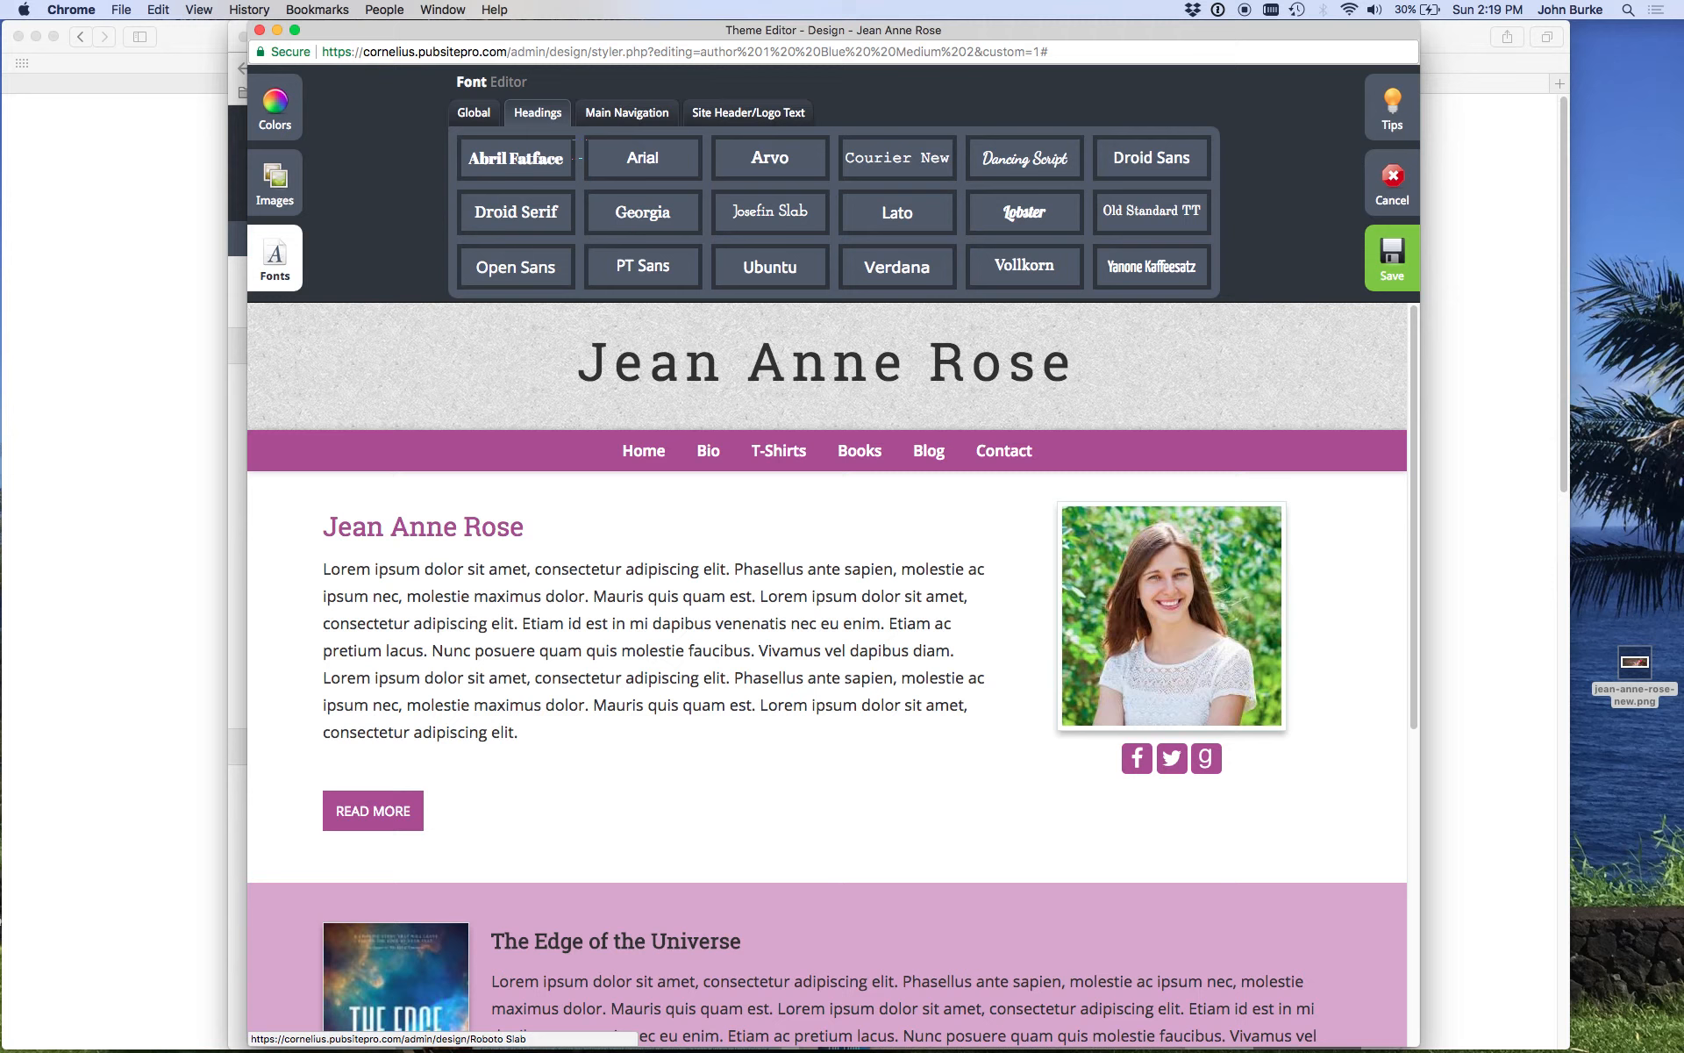
left_click(597, 514)
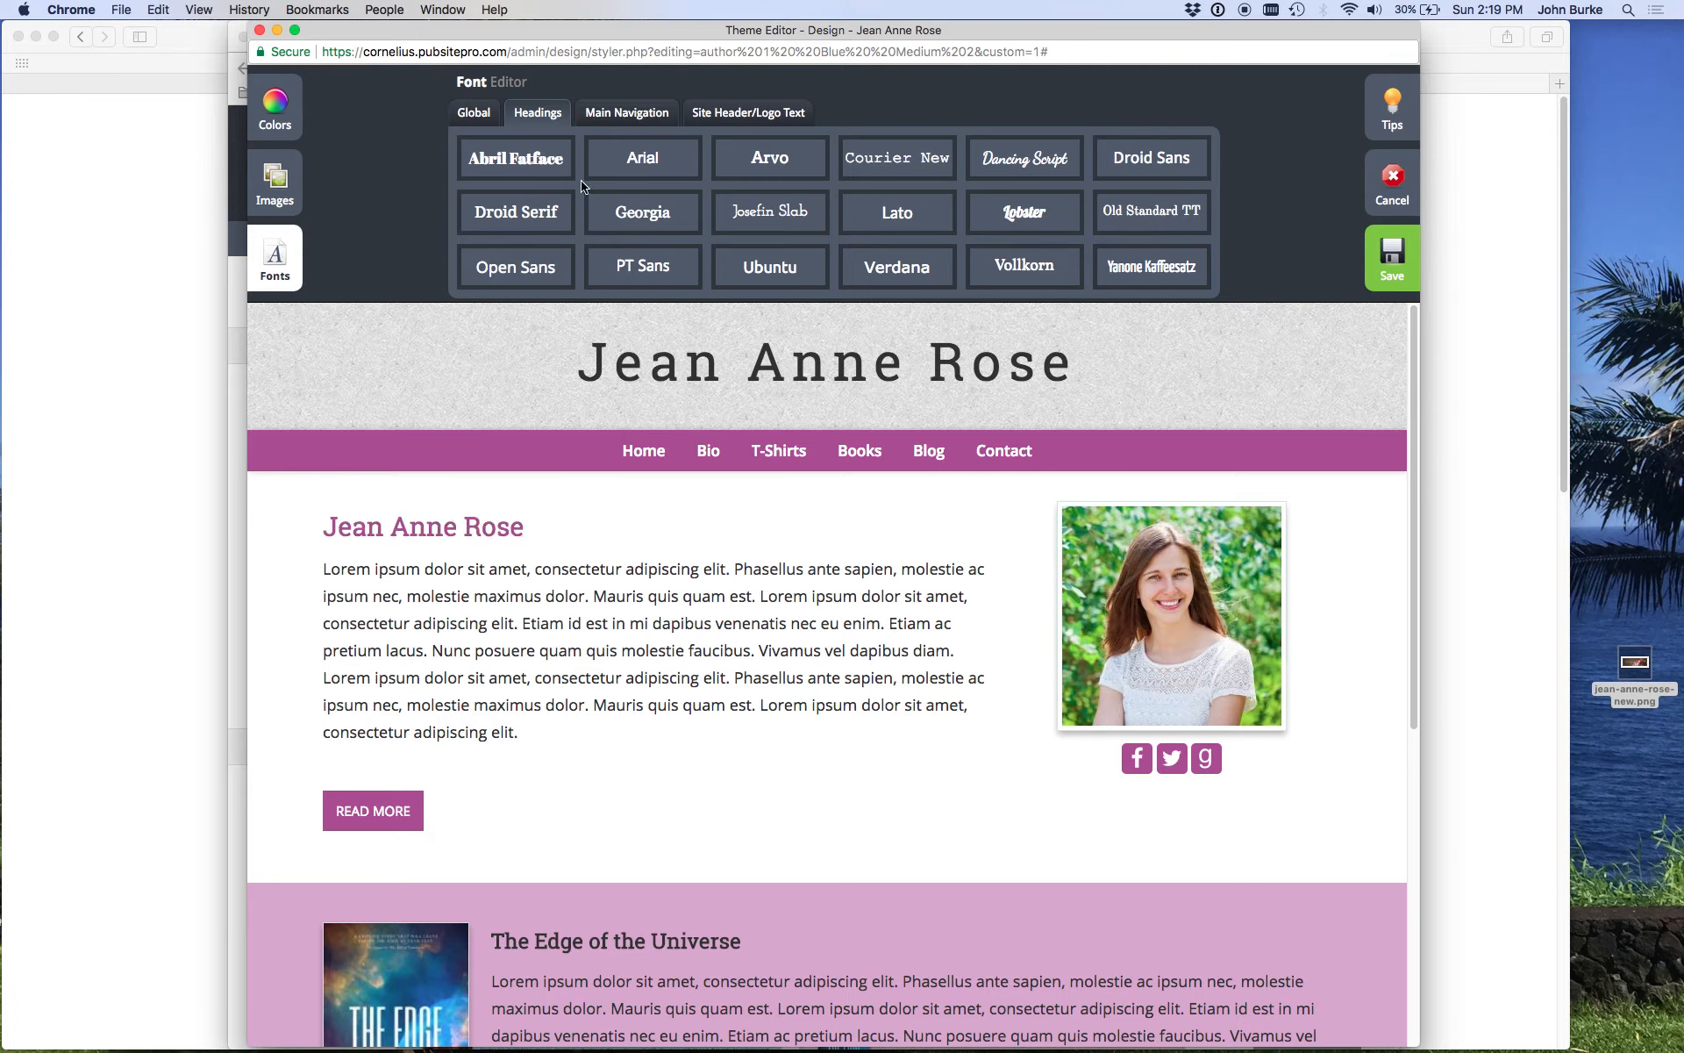
left_click(553, 213)
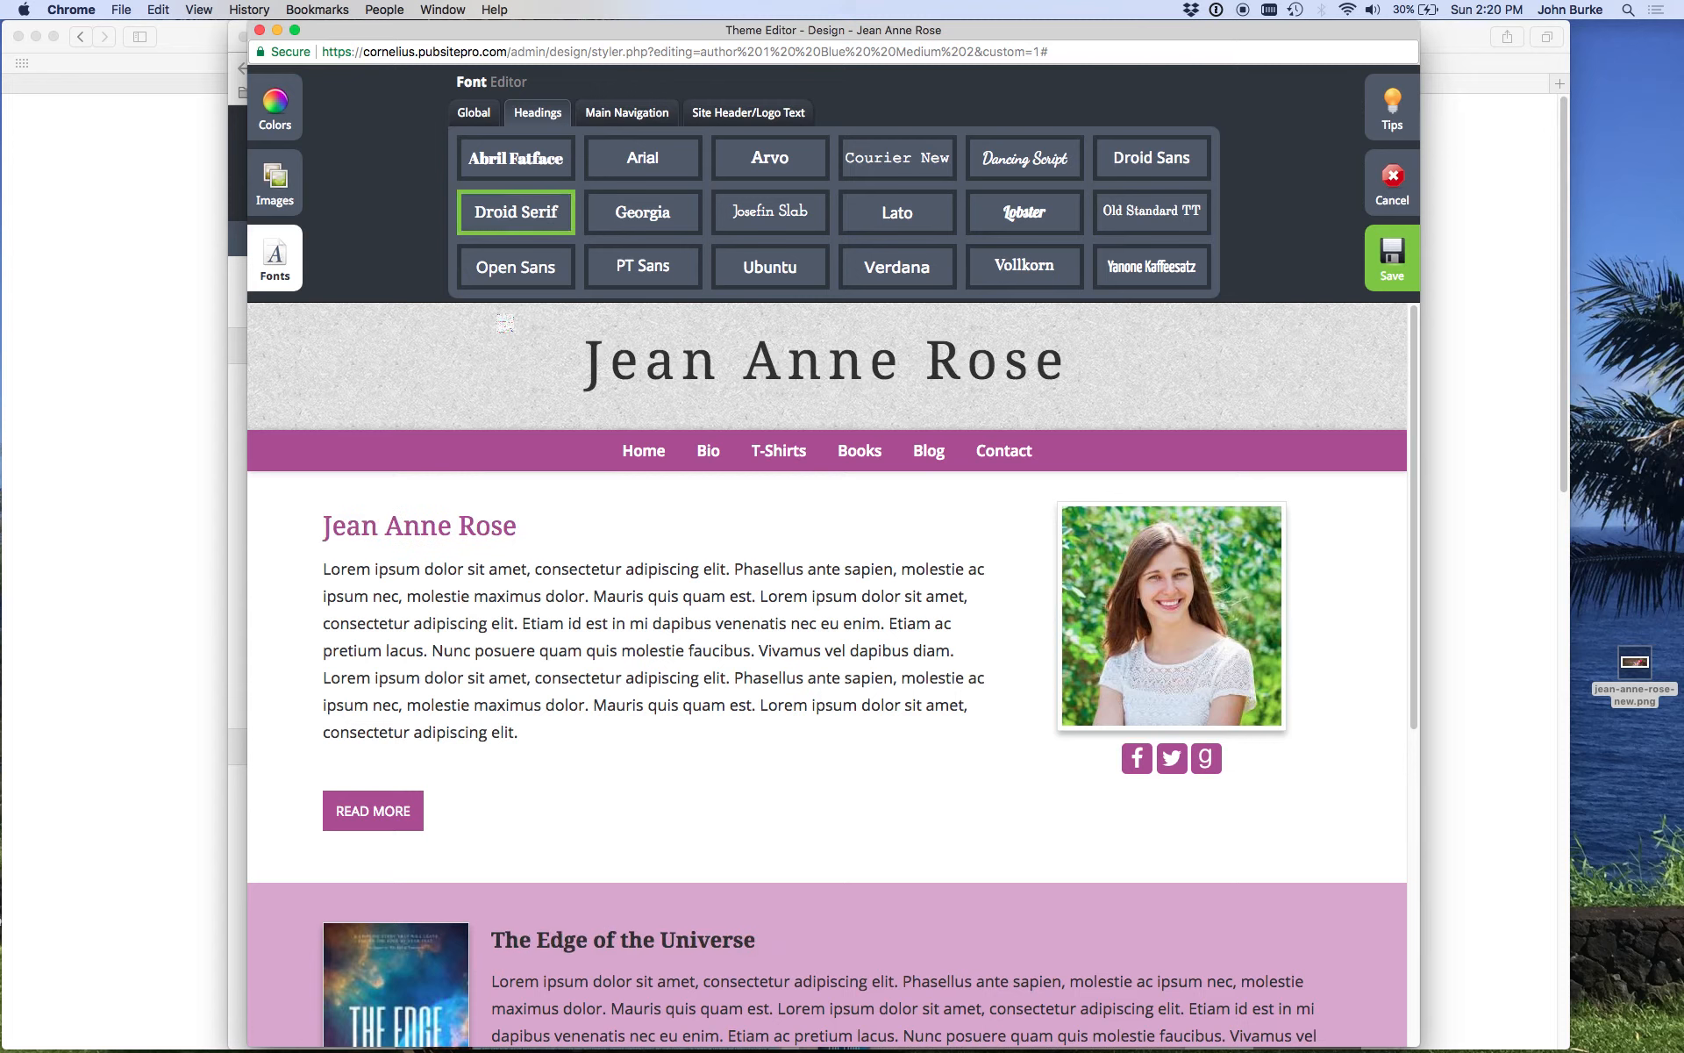
left_click(622, 113)
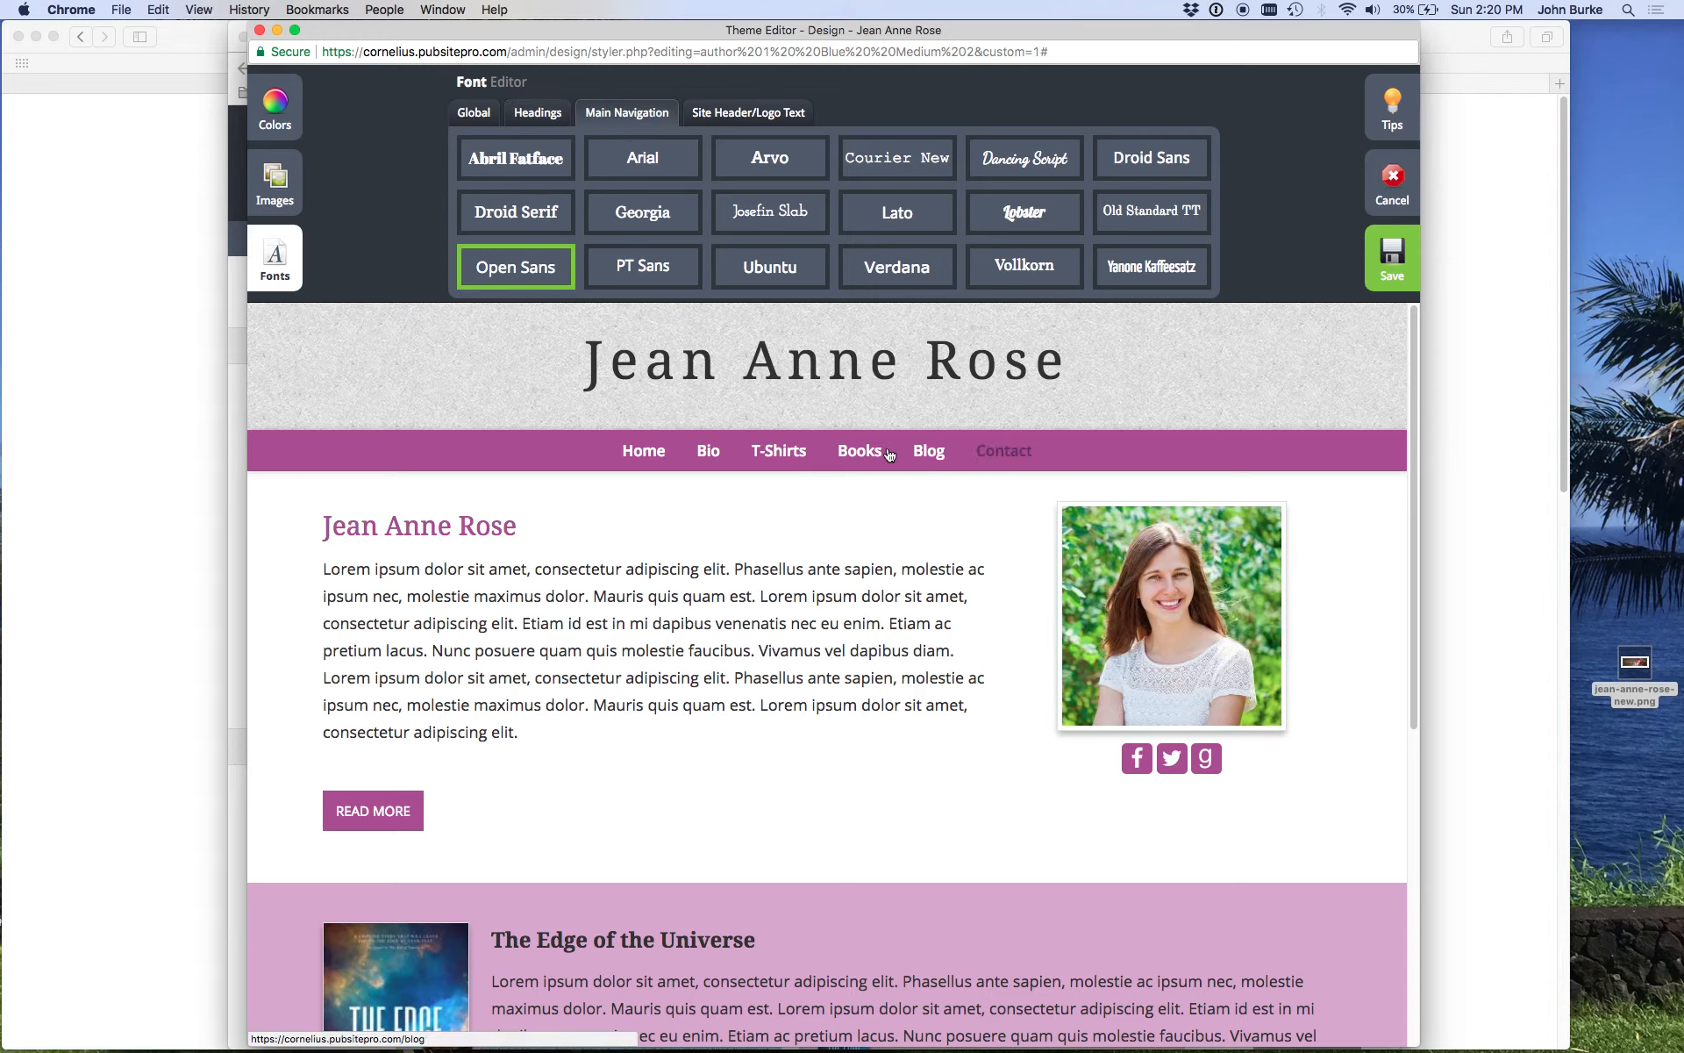
left_click(653, 218)
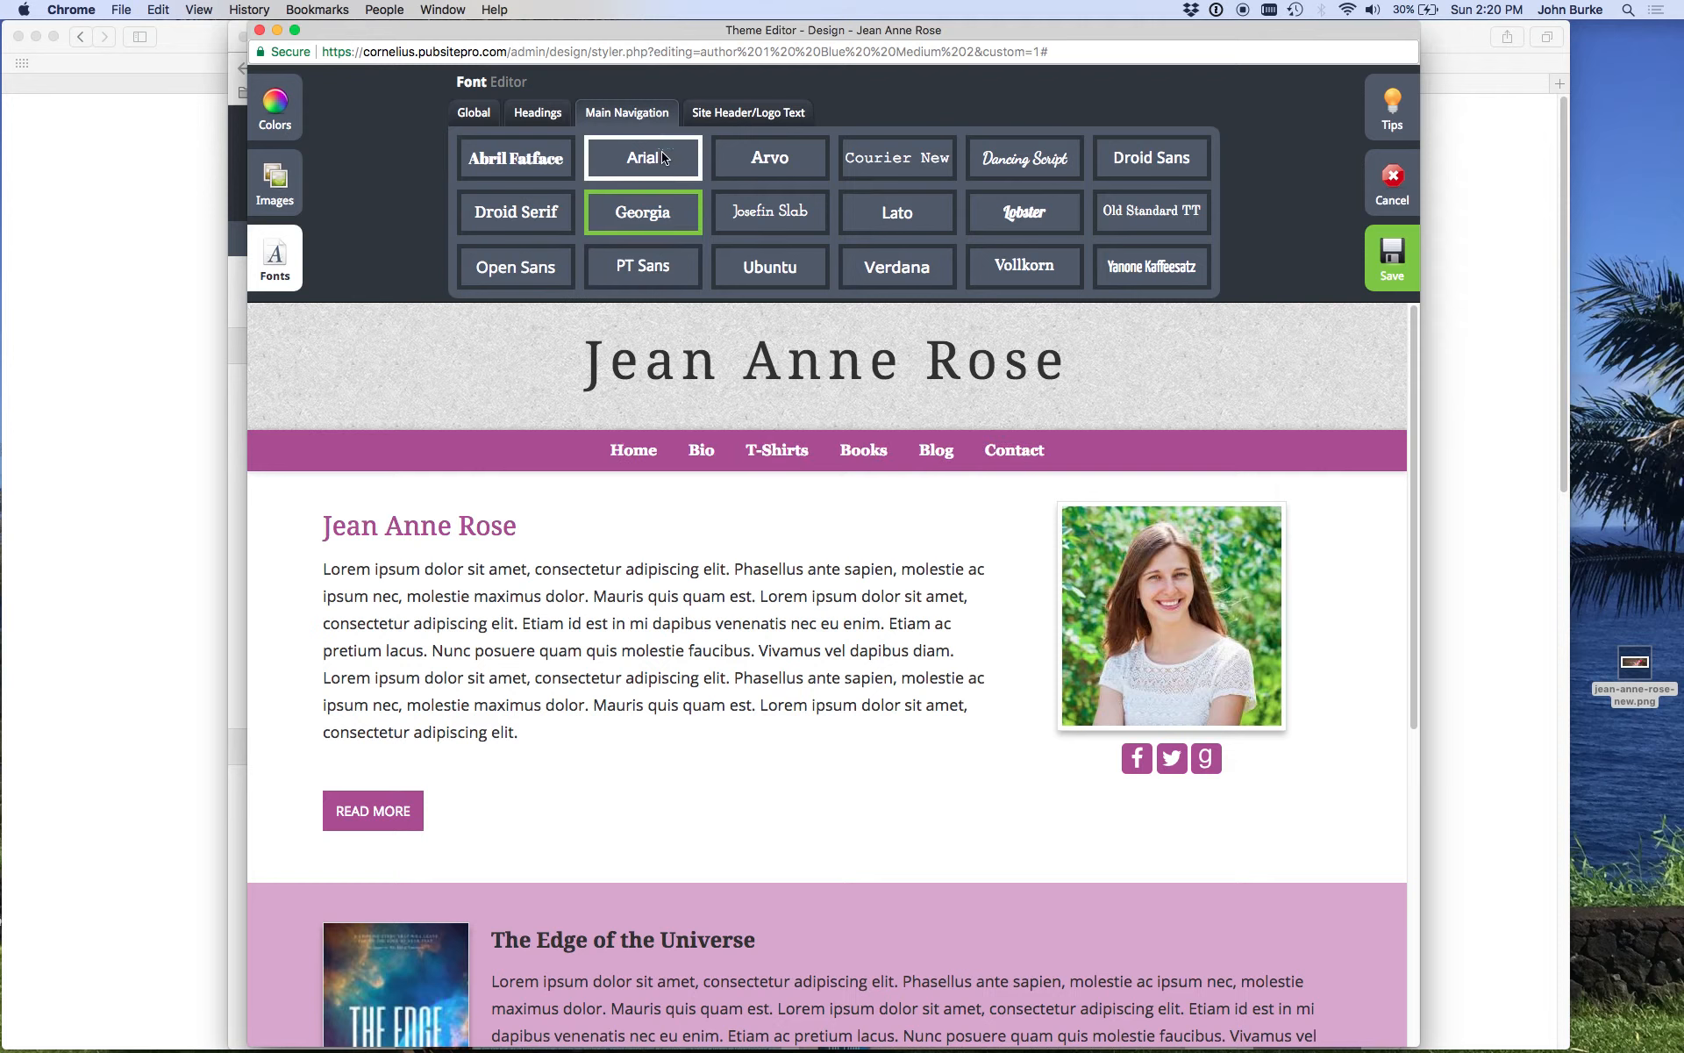
Step: Try Ubuntu for the site header text and leave the theme editor without saving
left_click(726, 114)
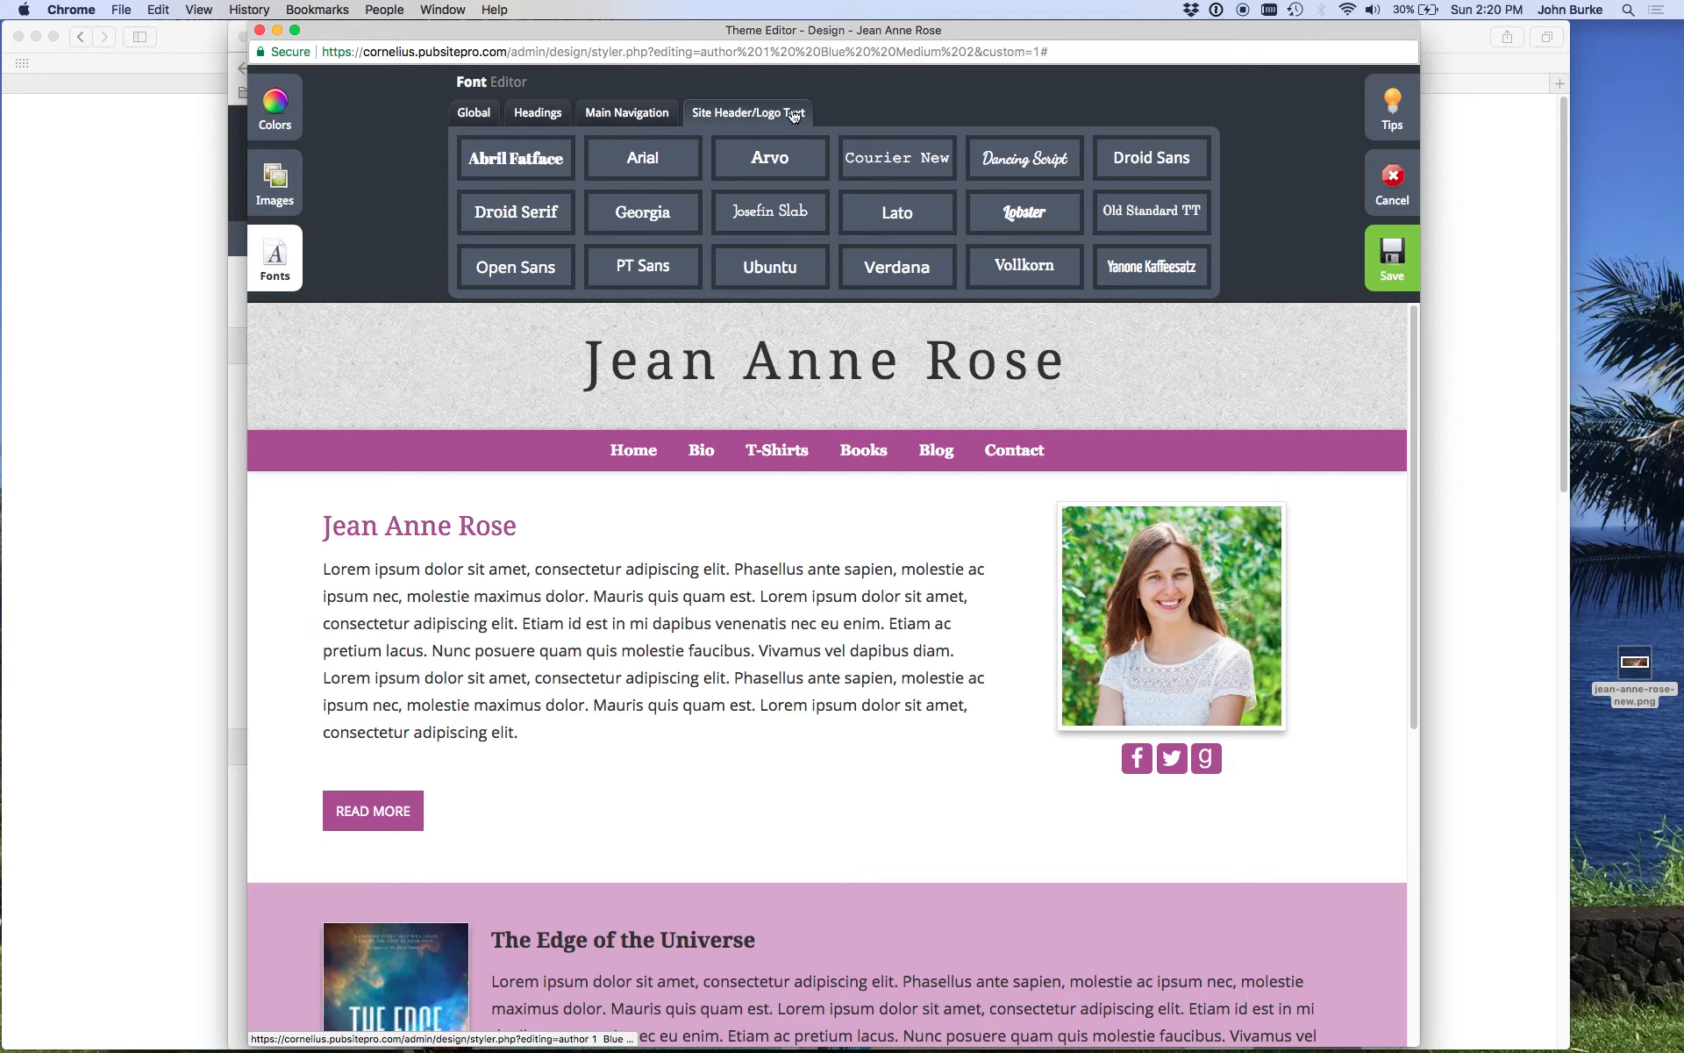
left_click(769, 274)
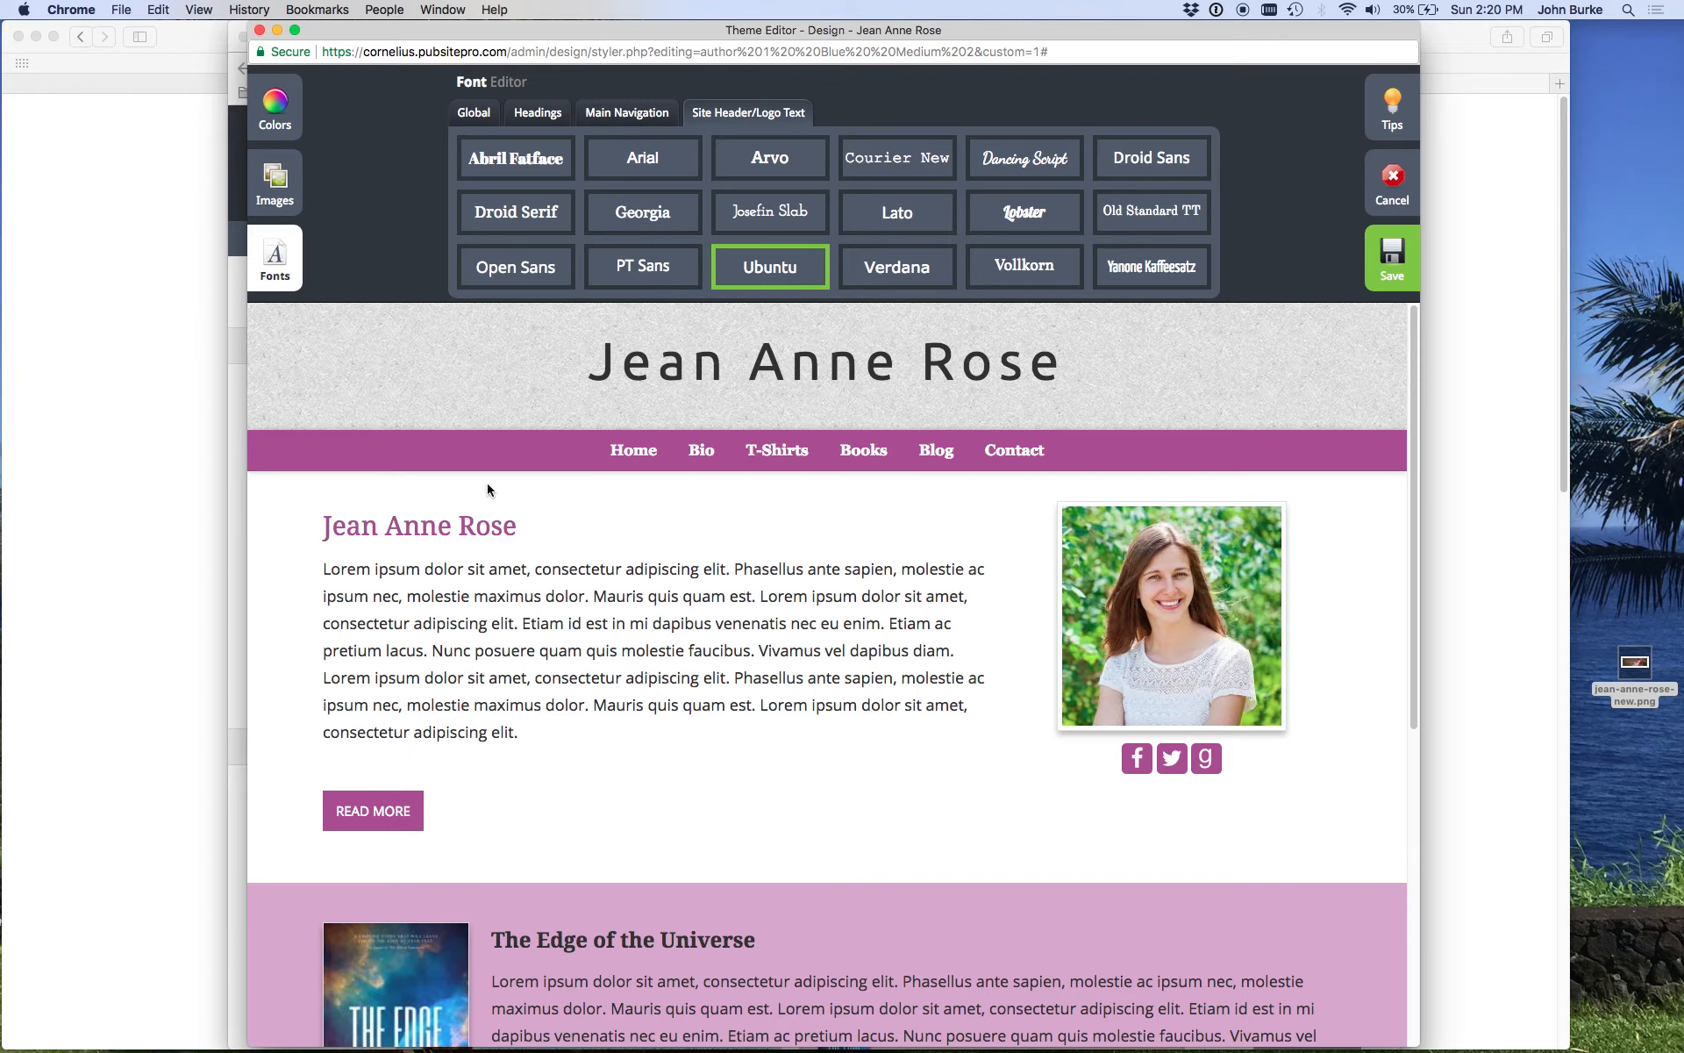
left_click(1394, 176)
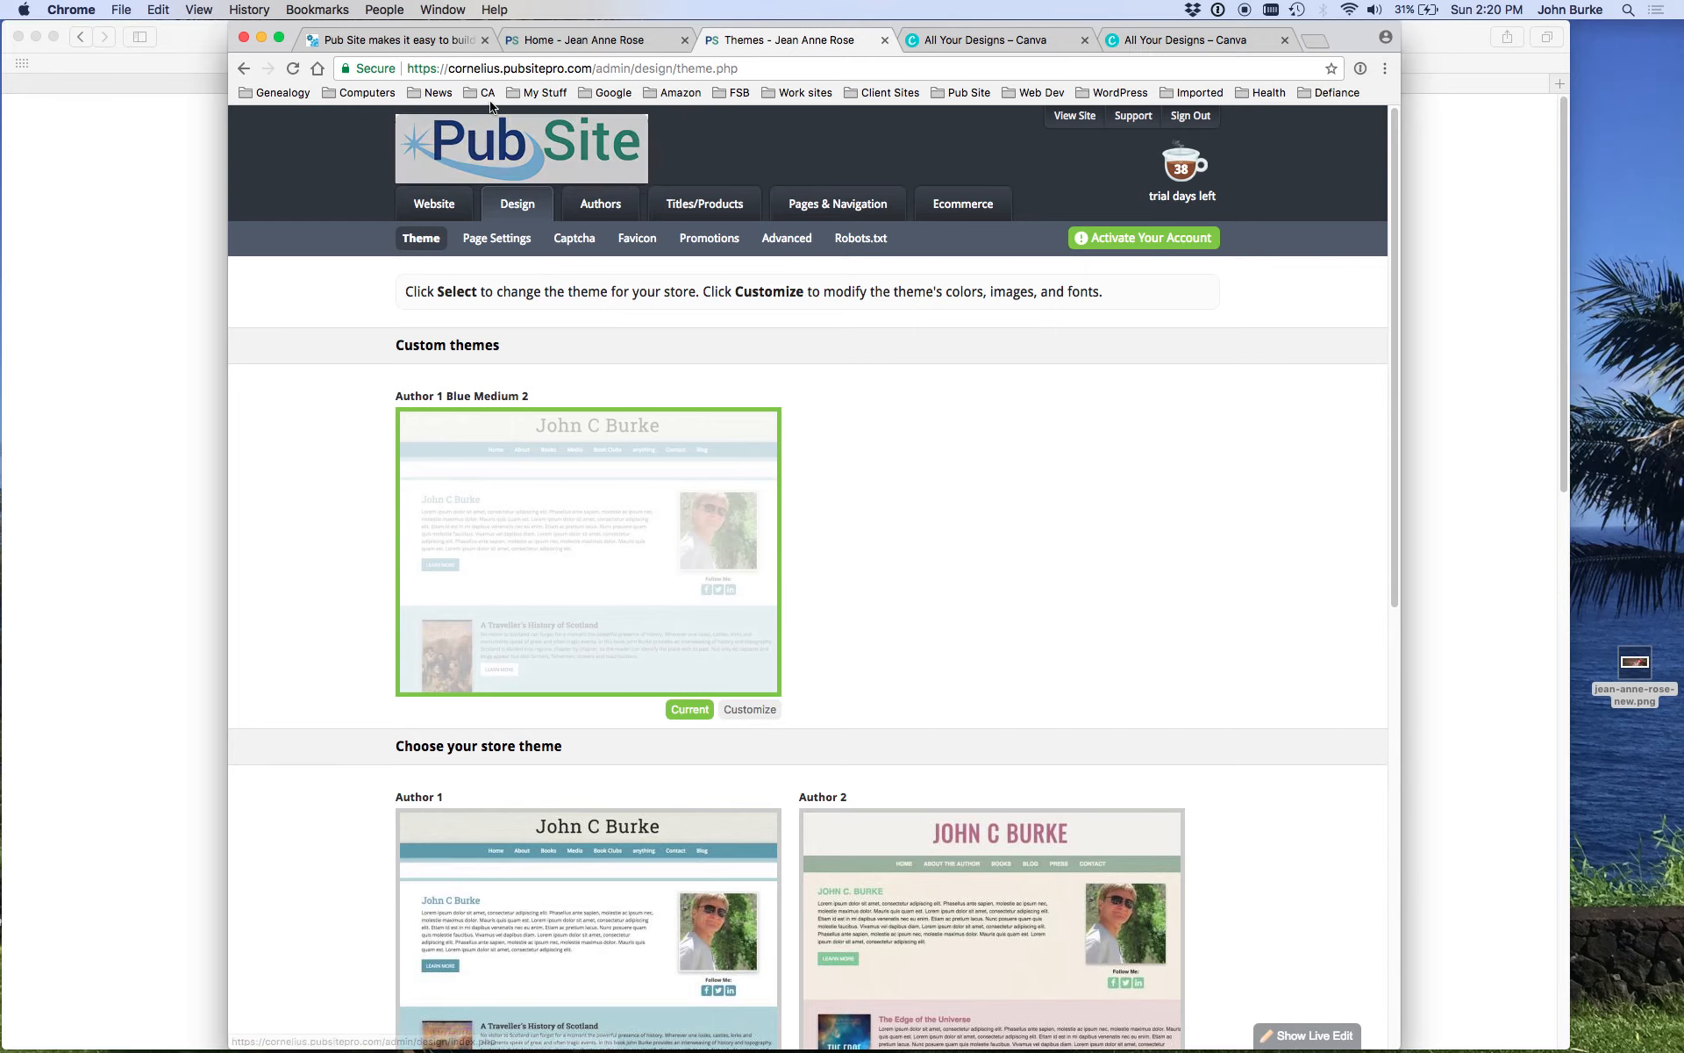
Step: Reload the live home page and check the theme on the Bio, T-Shirts and Contact pages
left_click(616, 40)
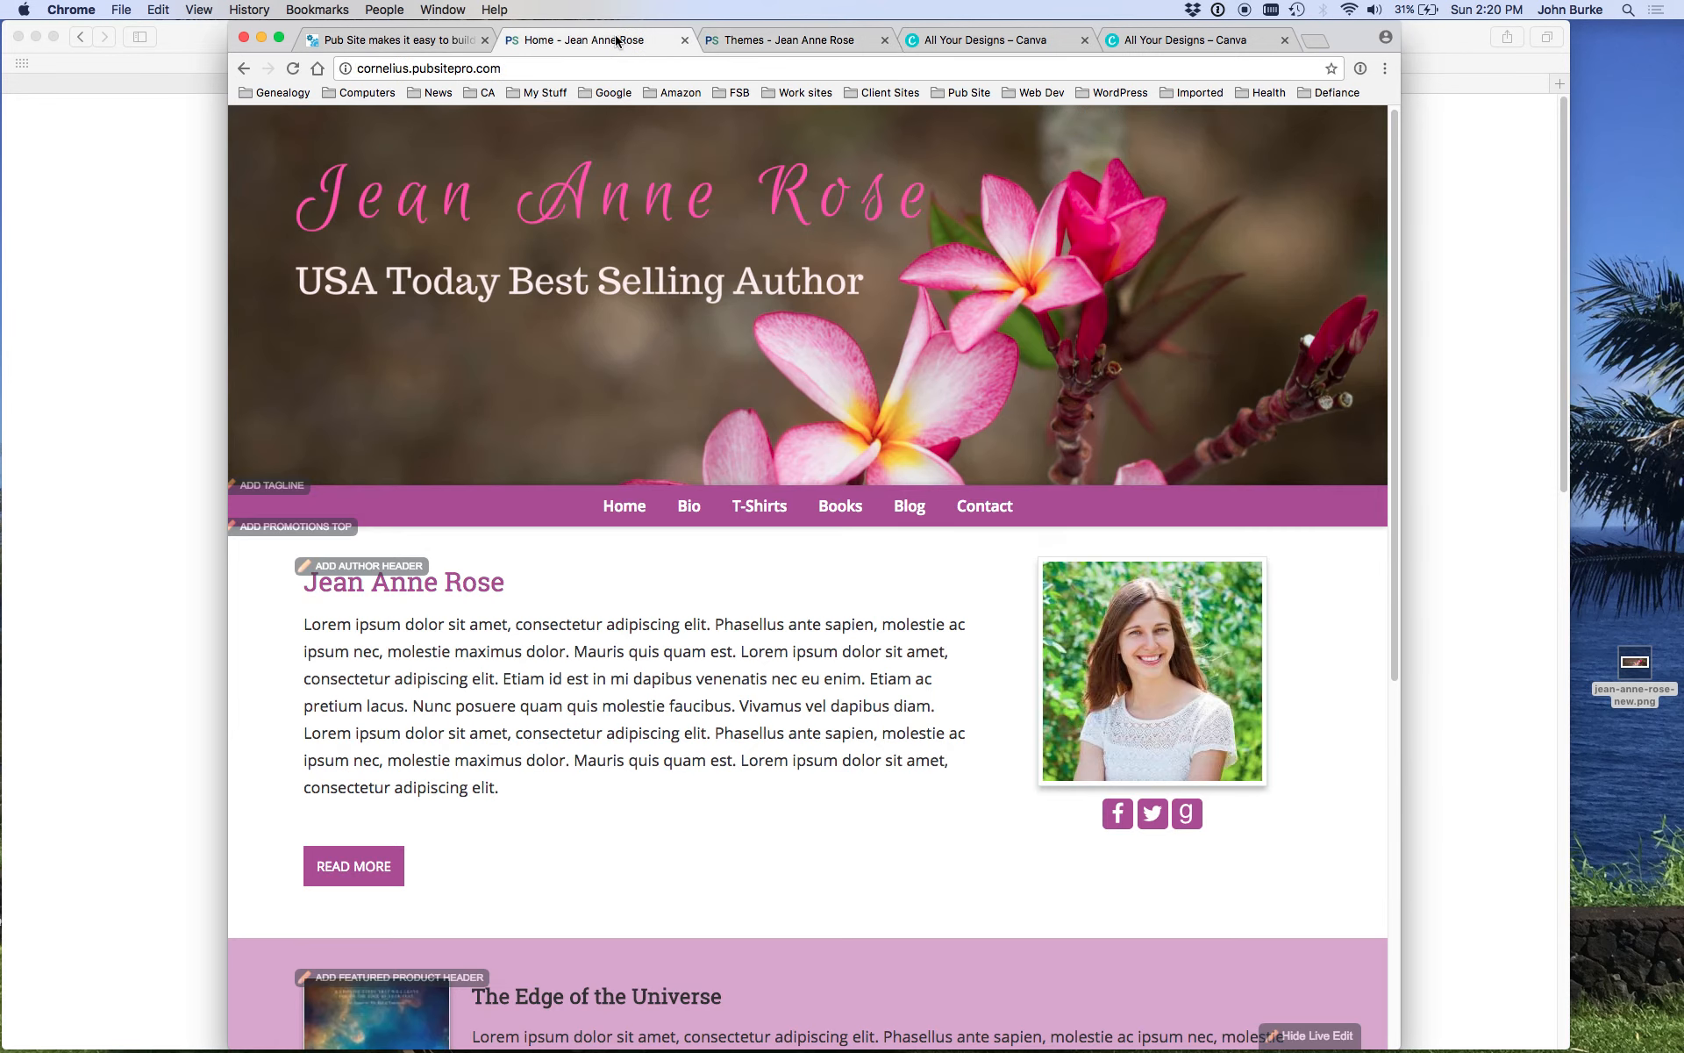
left_click(293, 69)
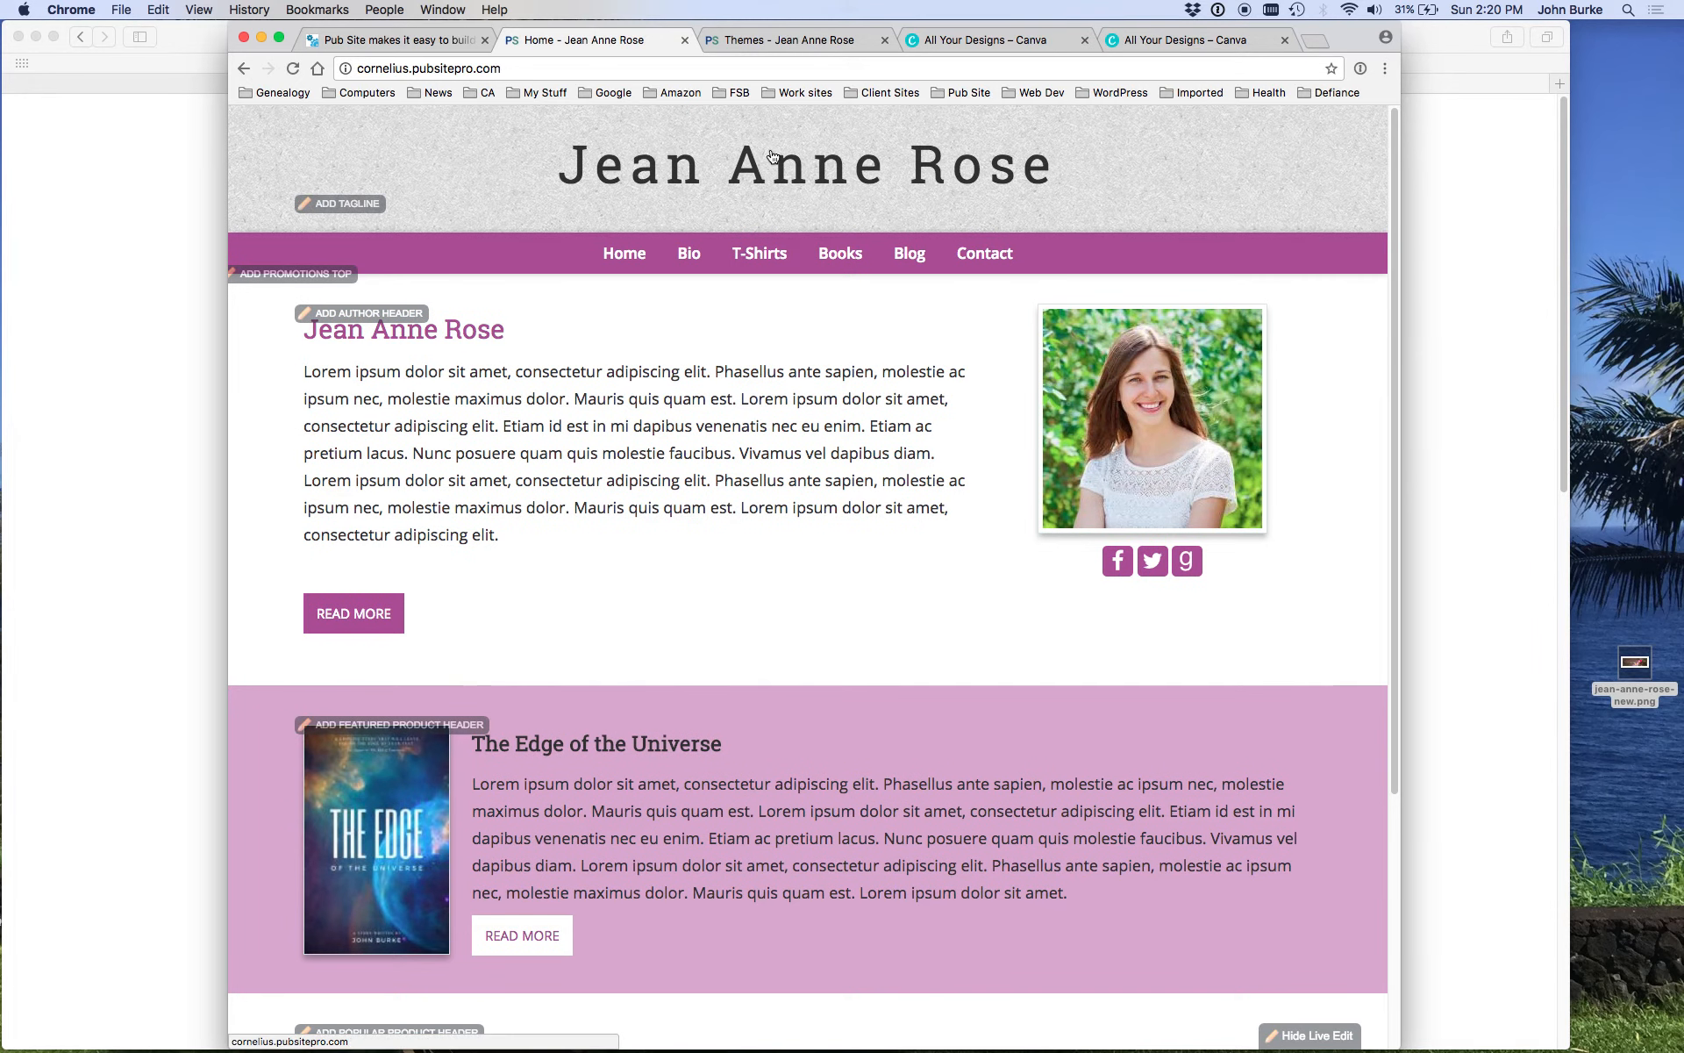
left_click(687, 253)
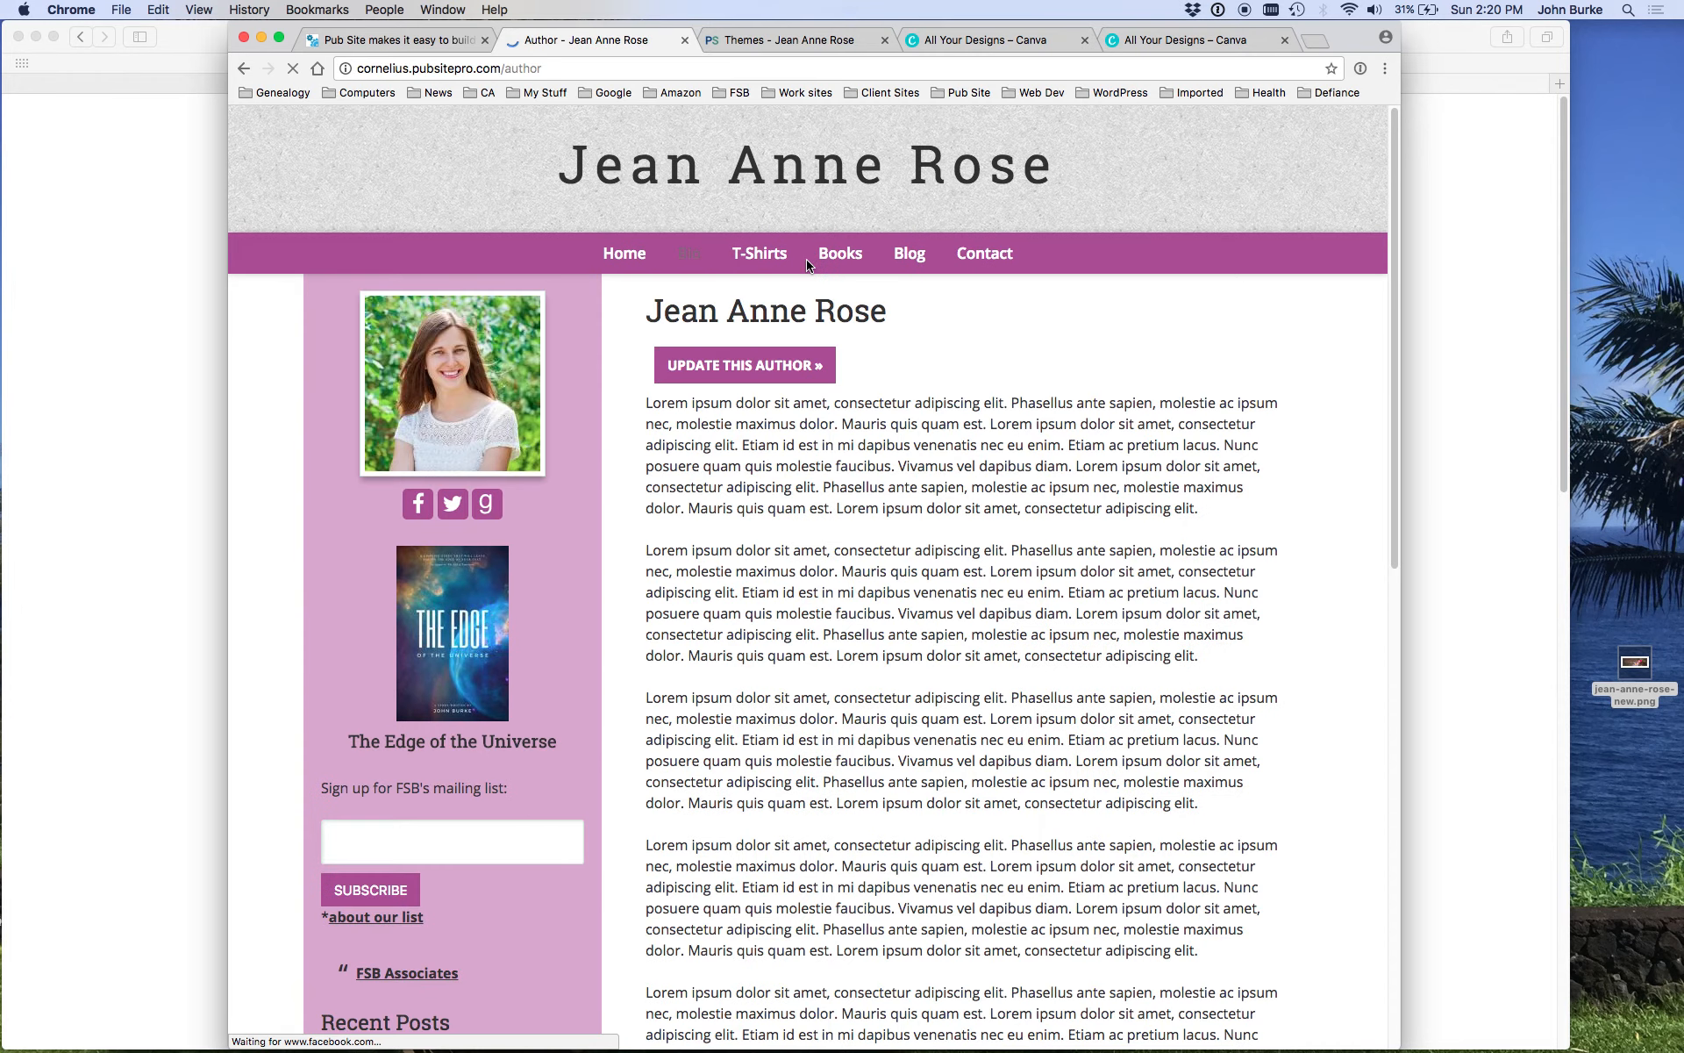
left_click(763, 254)
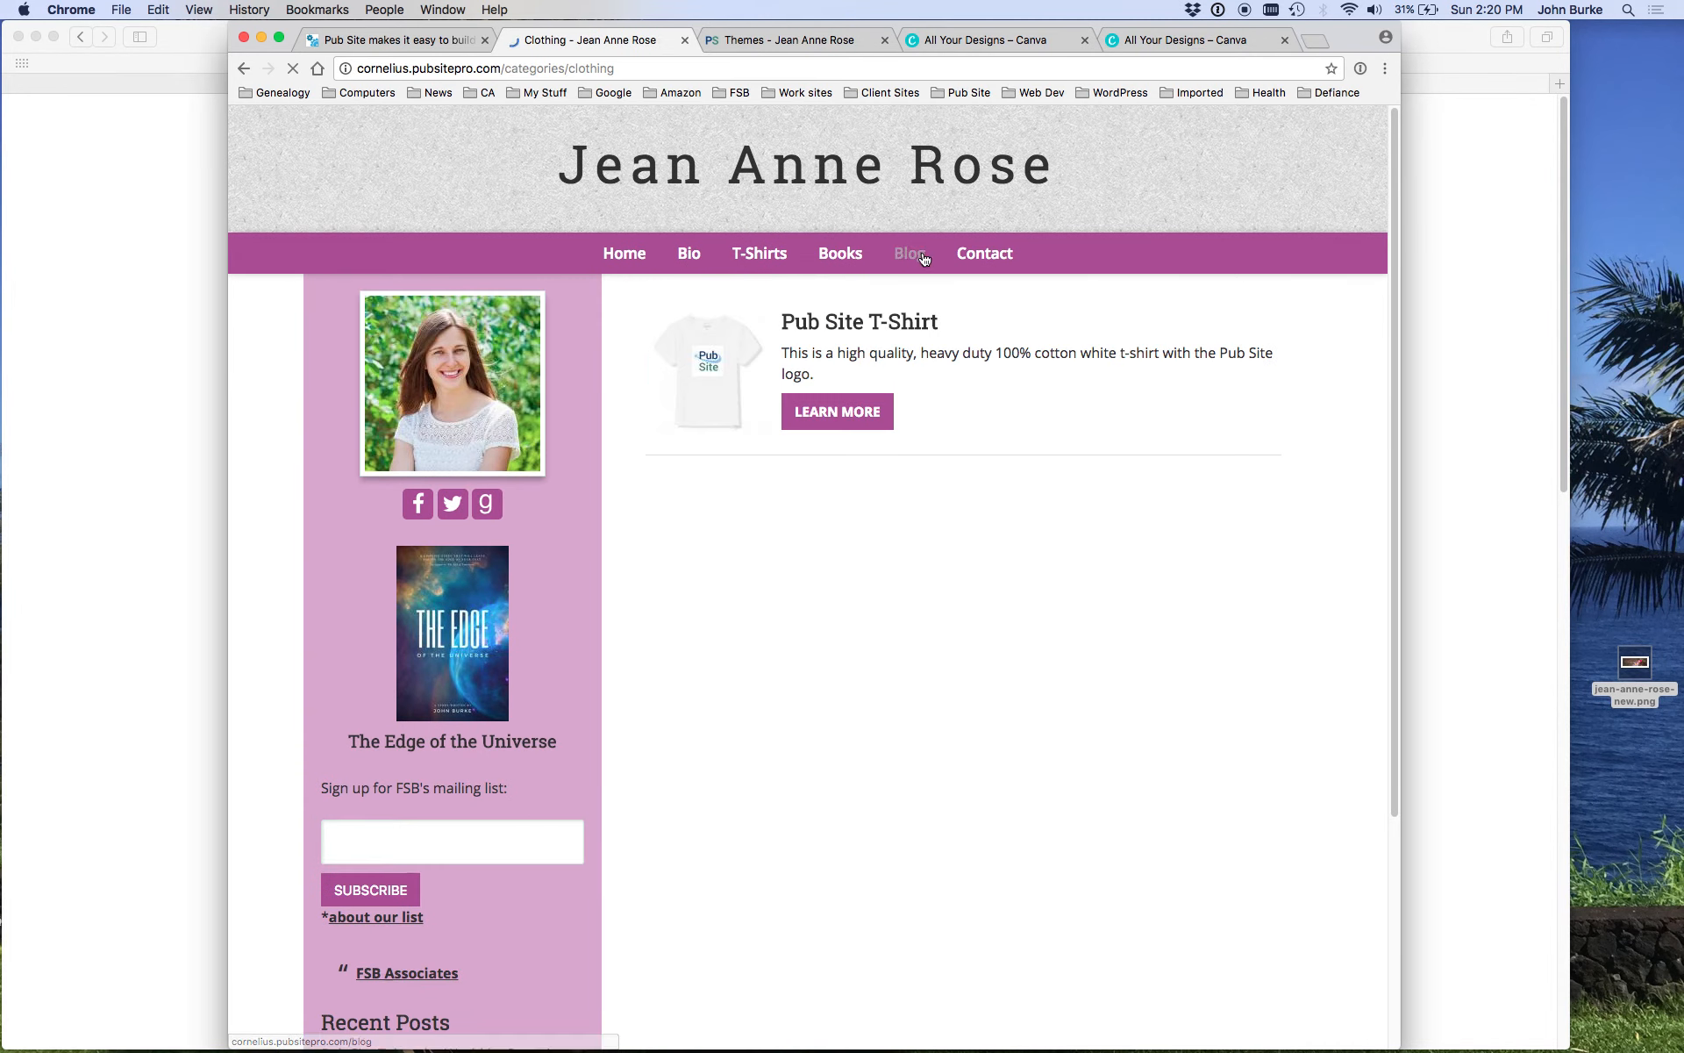
left_click(974, 262)
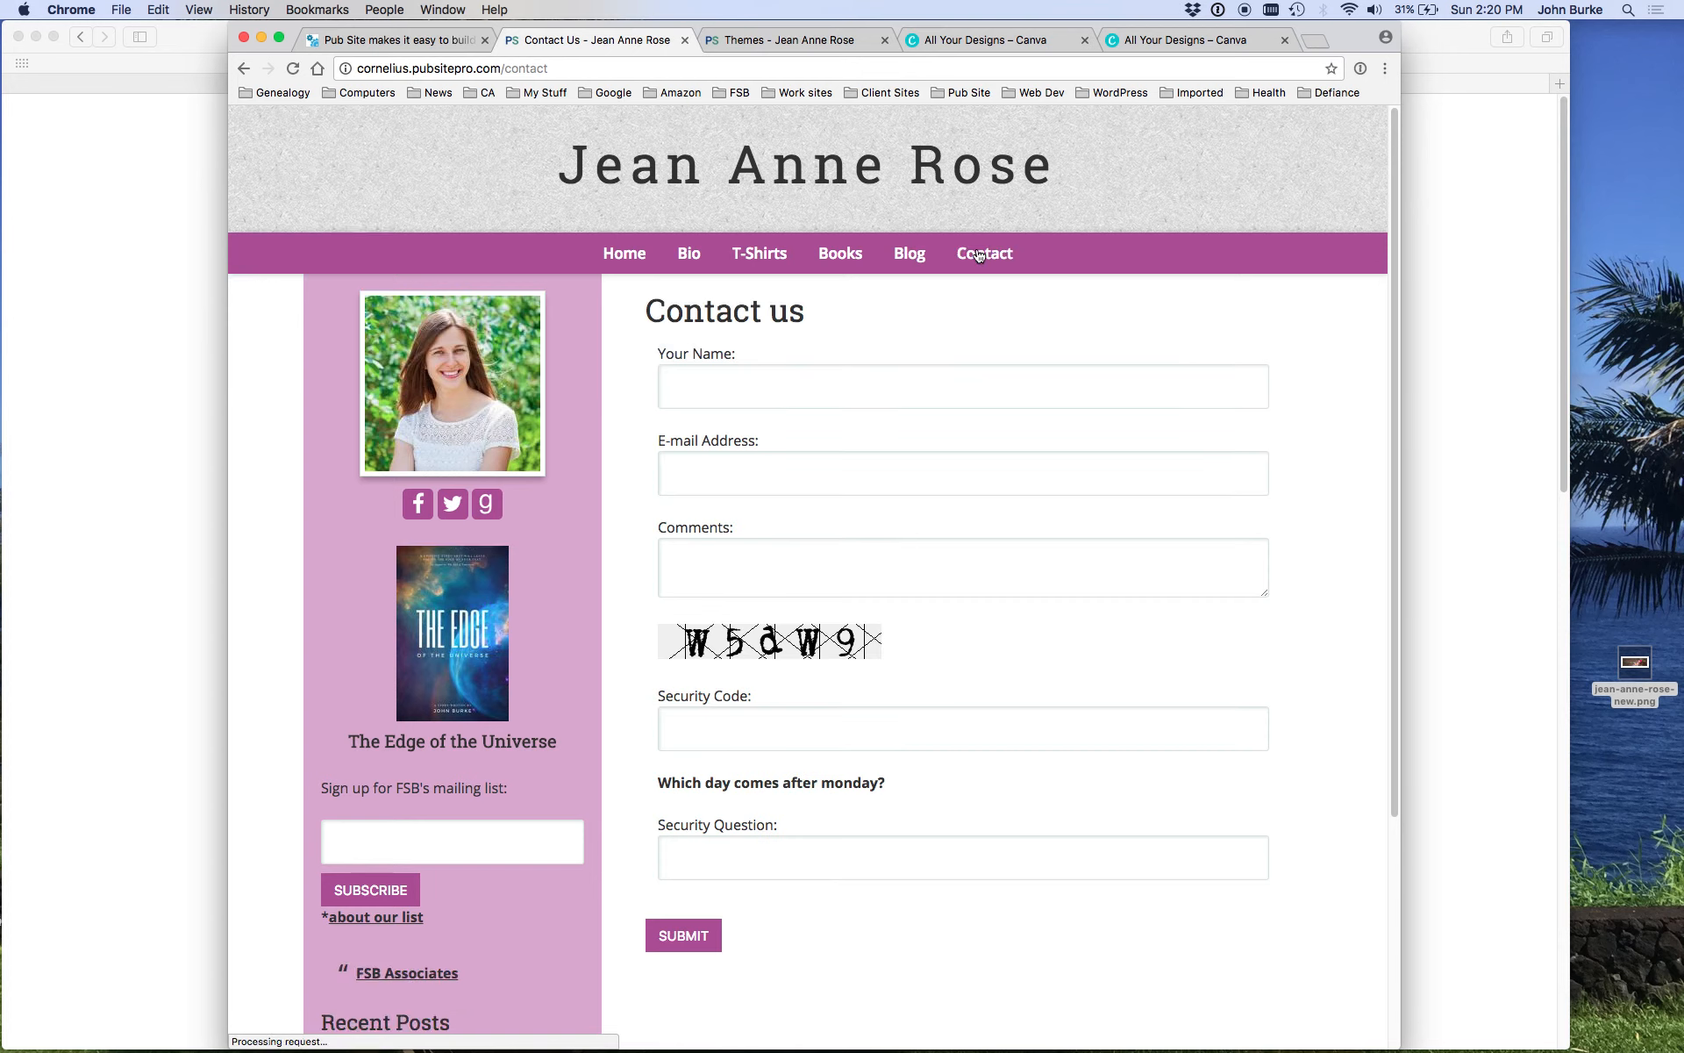
Step: Enable hiding the category sidebar in the global page settings, compare with the live Contact page, and save the settings
left_click(732, 41)
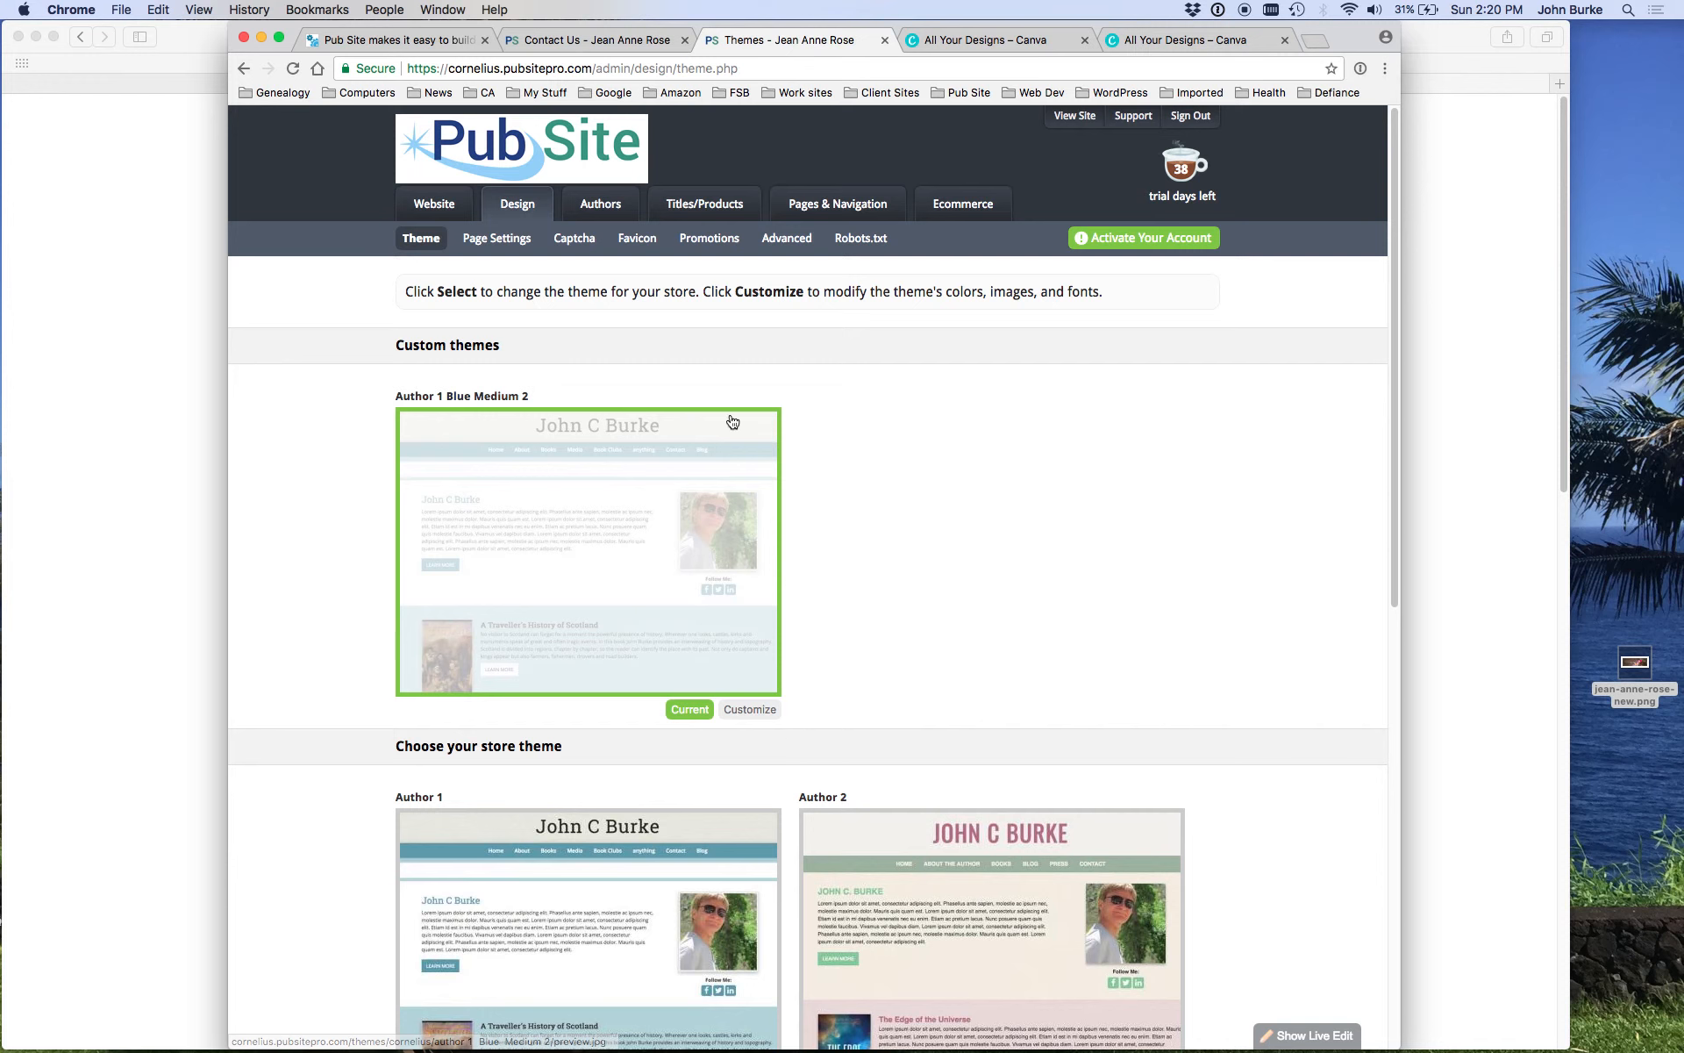
mouse_move(508, 243)
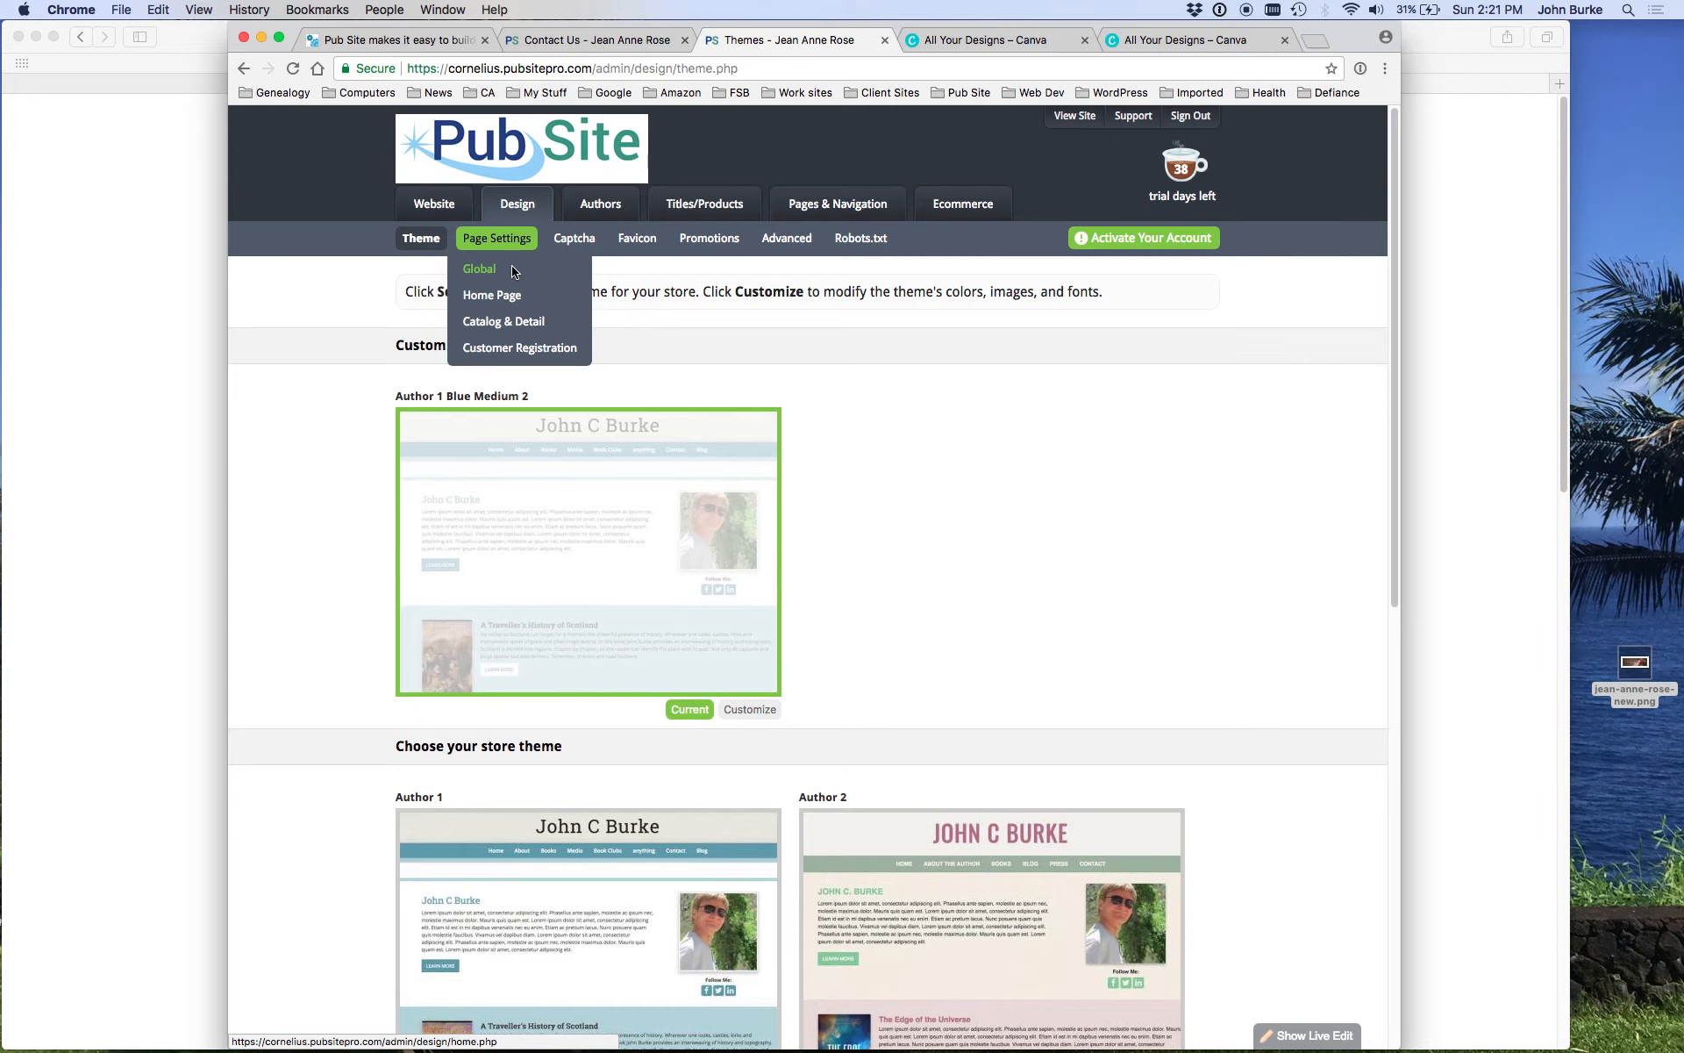
left_click(484, 272)
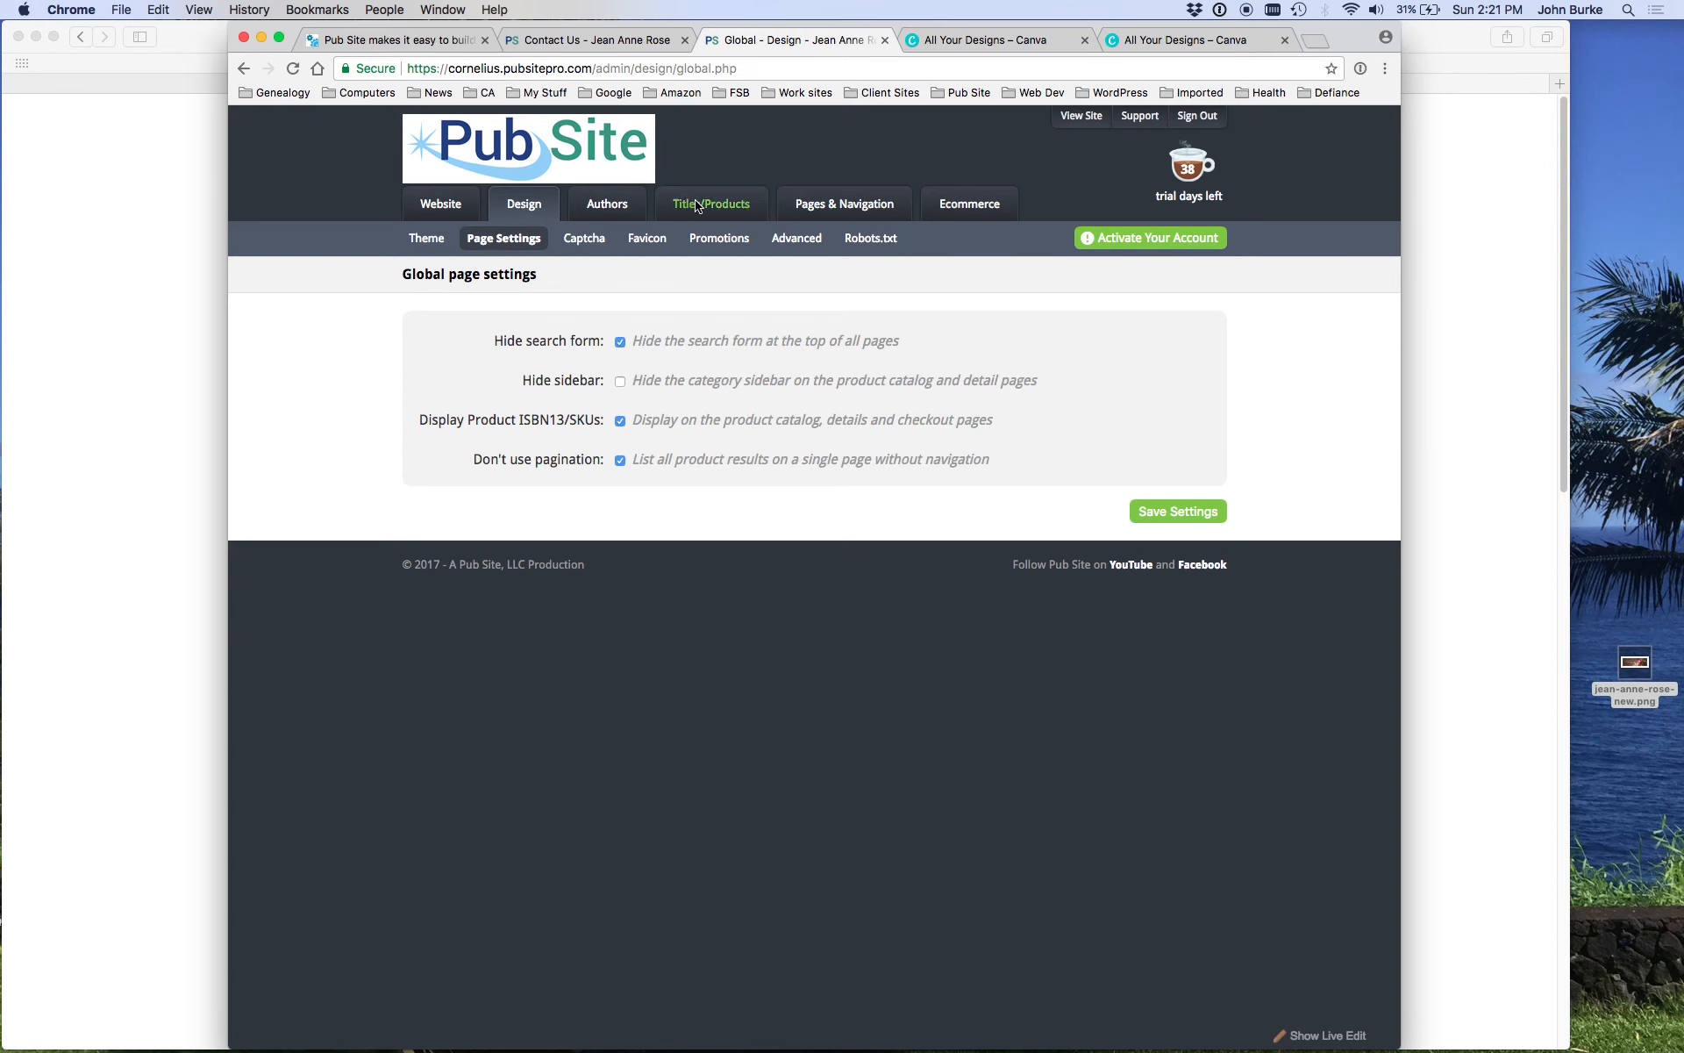
left_click(548, 41)
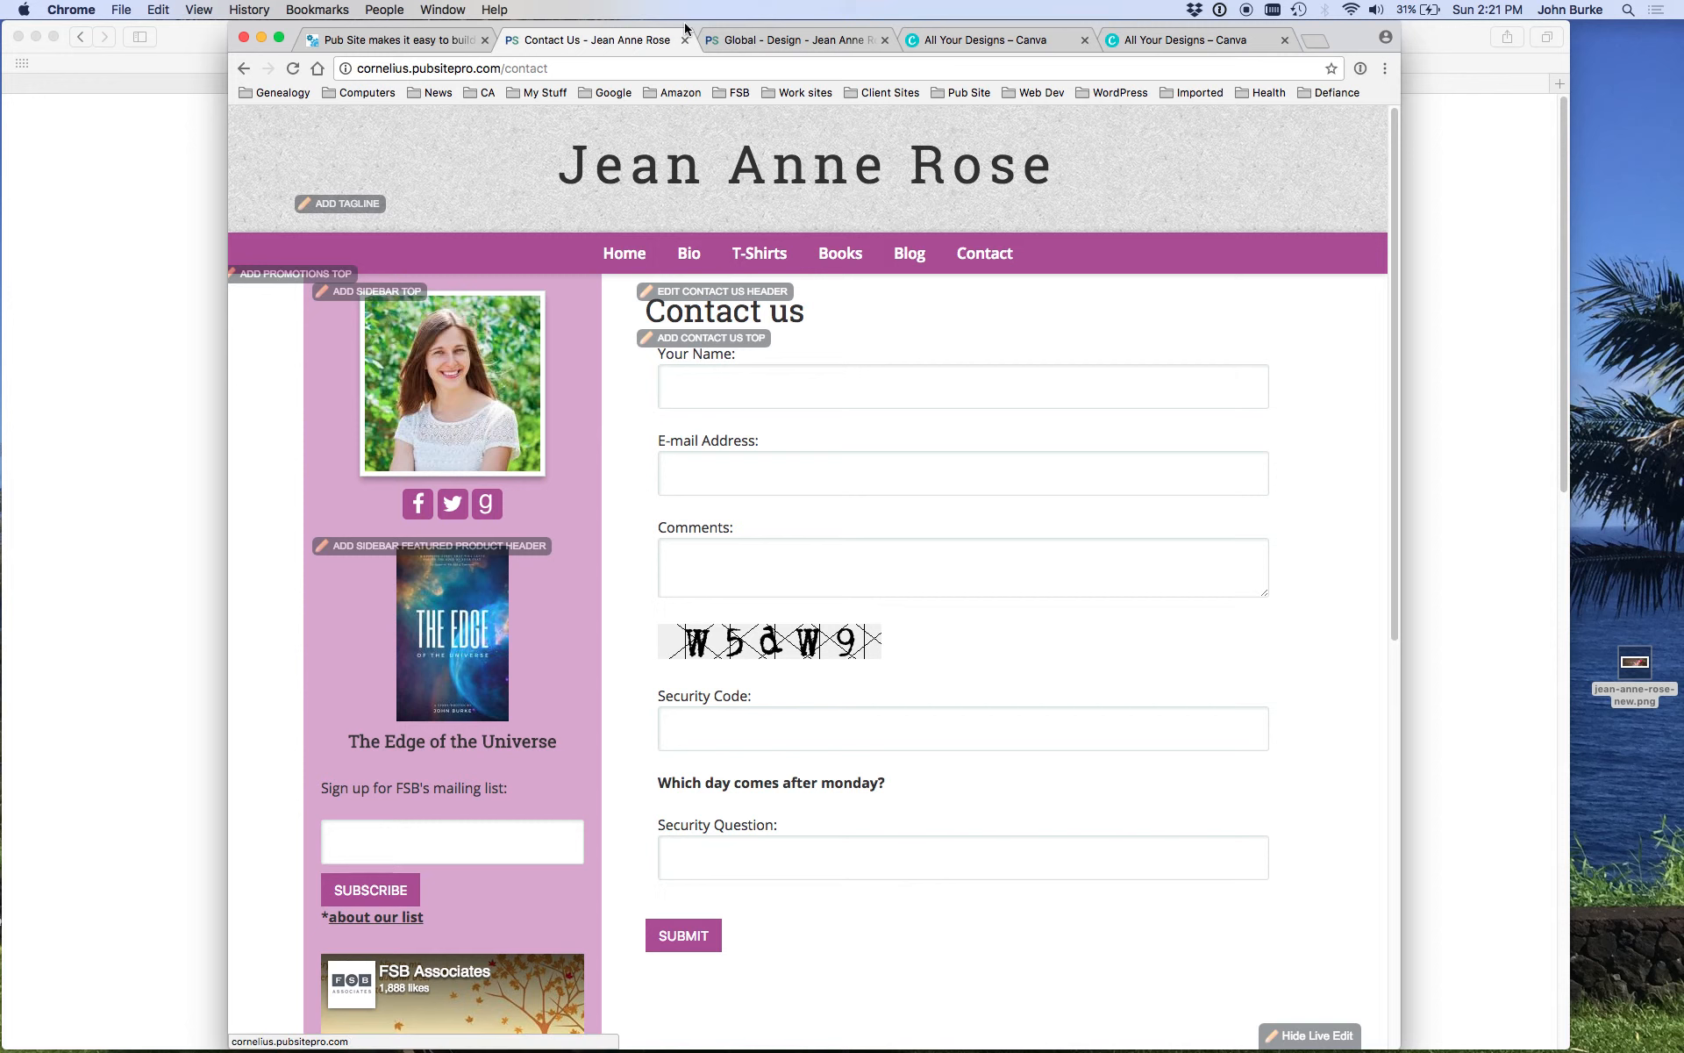
left_click(760, 43)
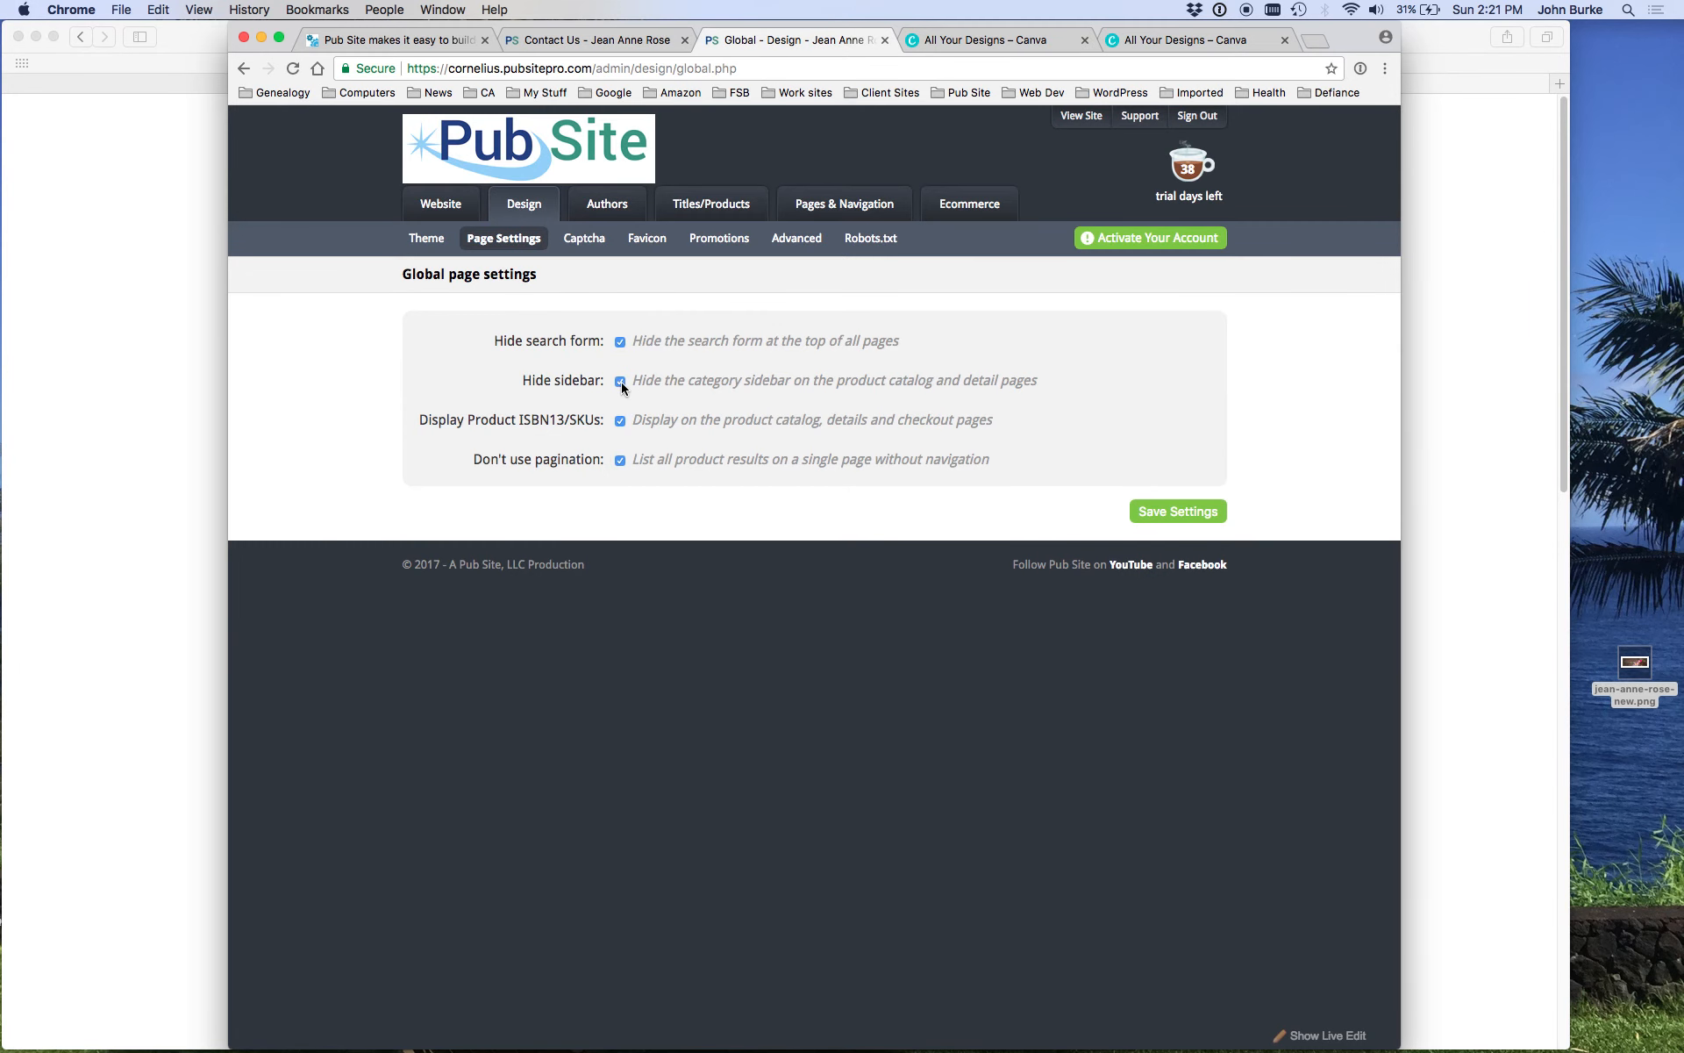
left_click(613, 35)
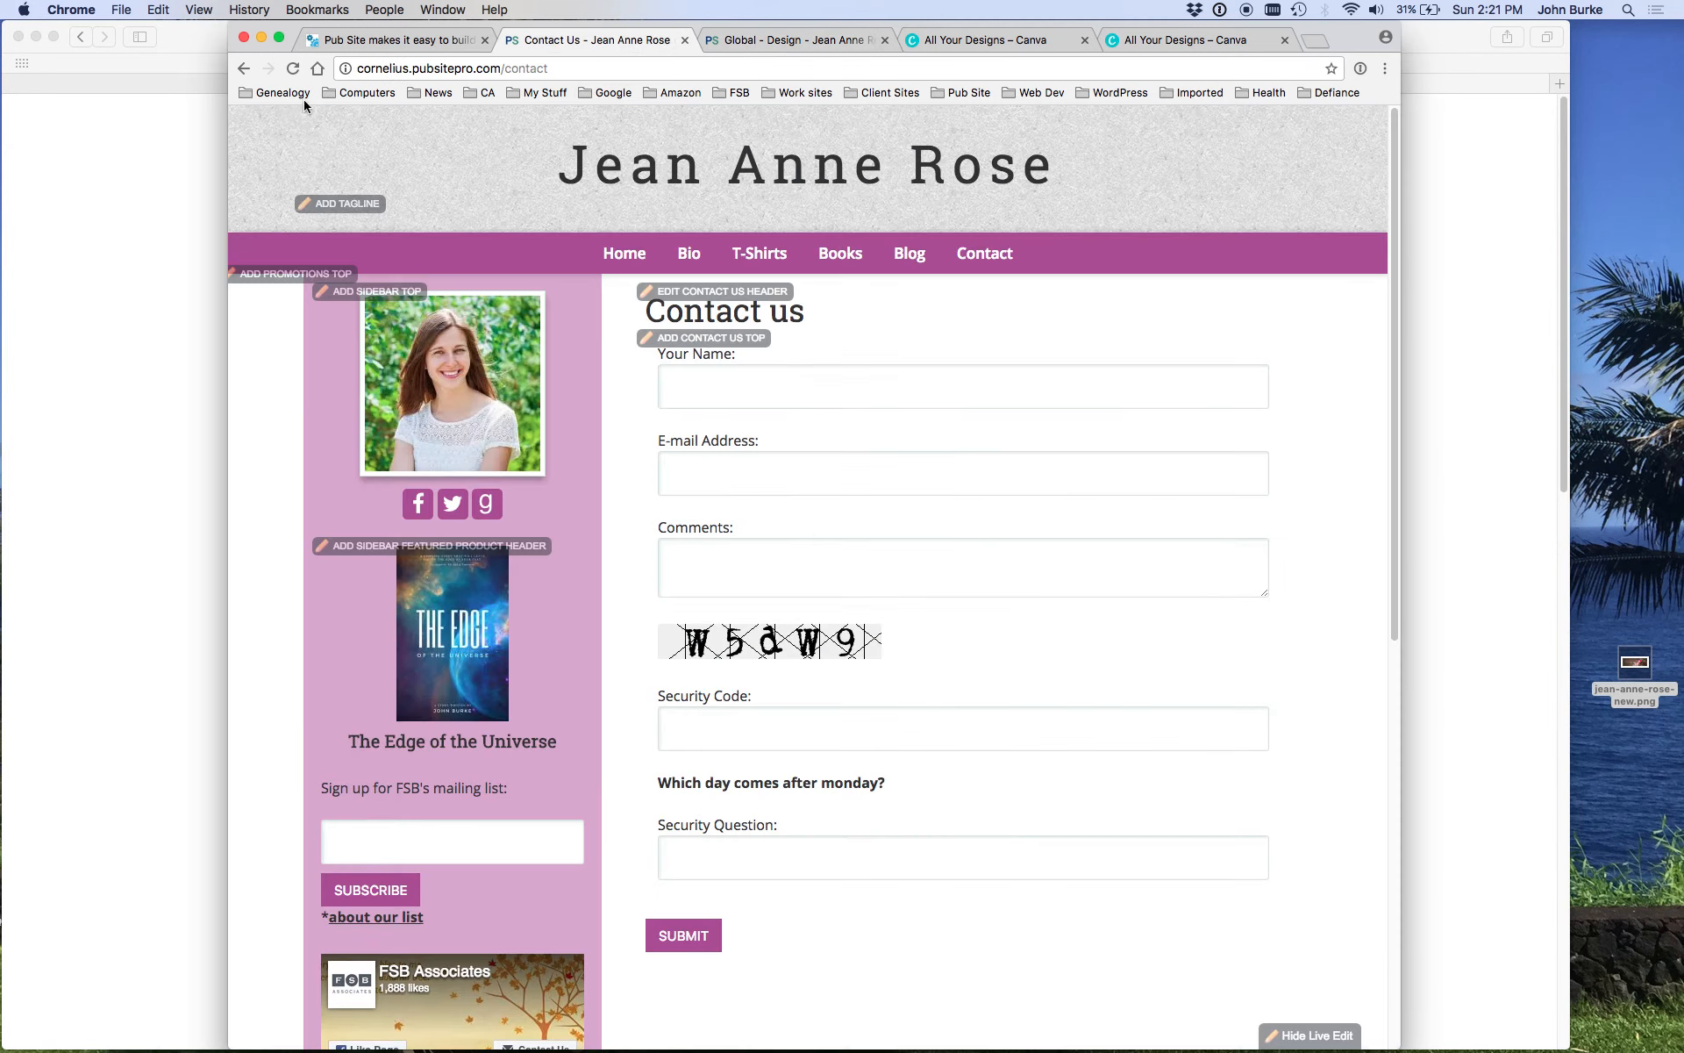
left_click(294, 67)
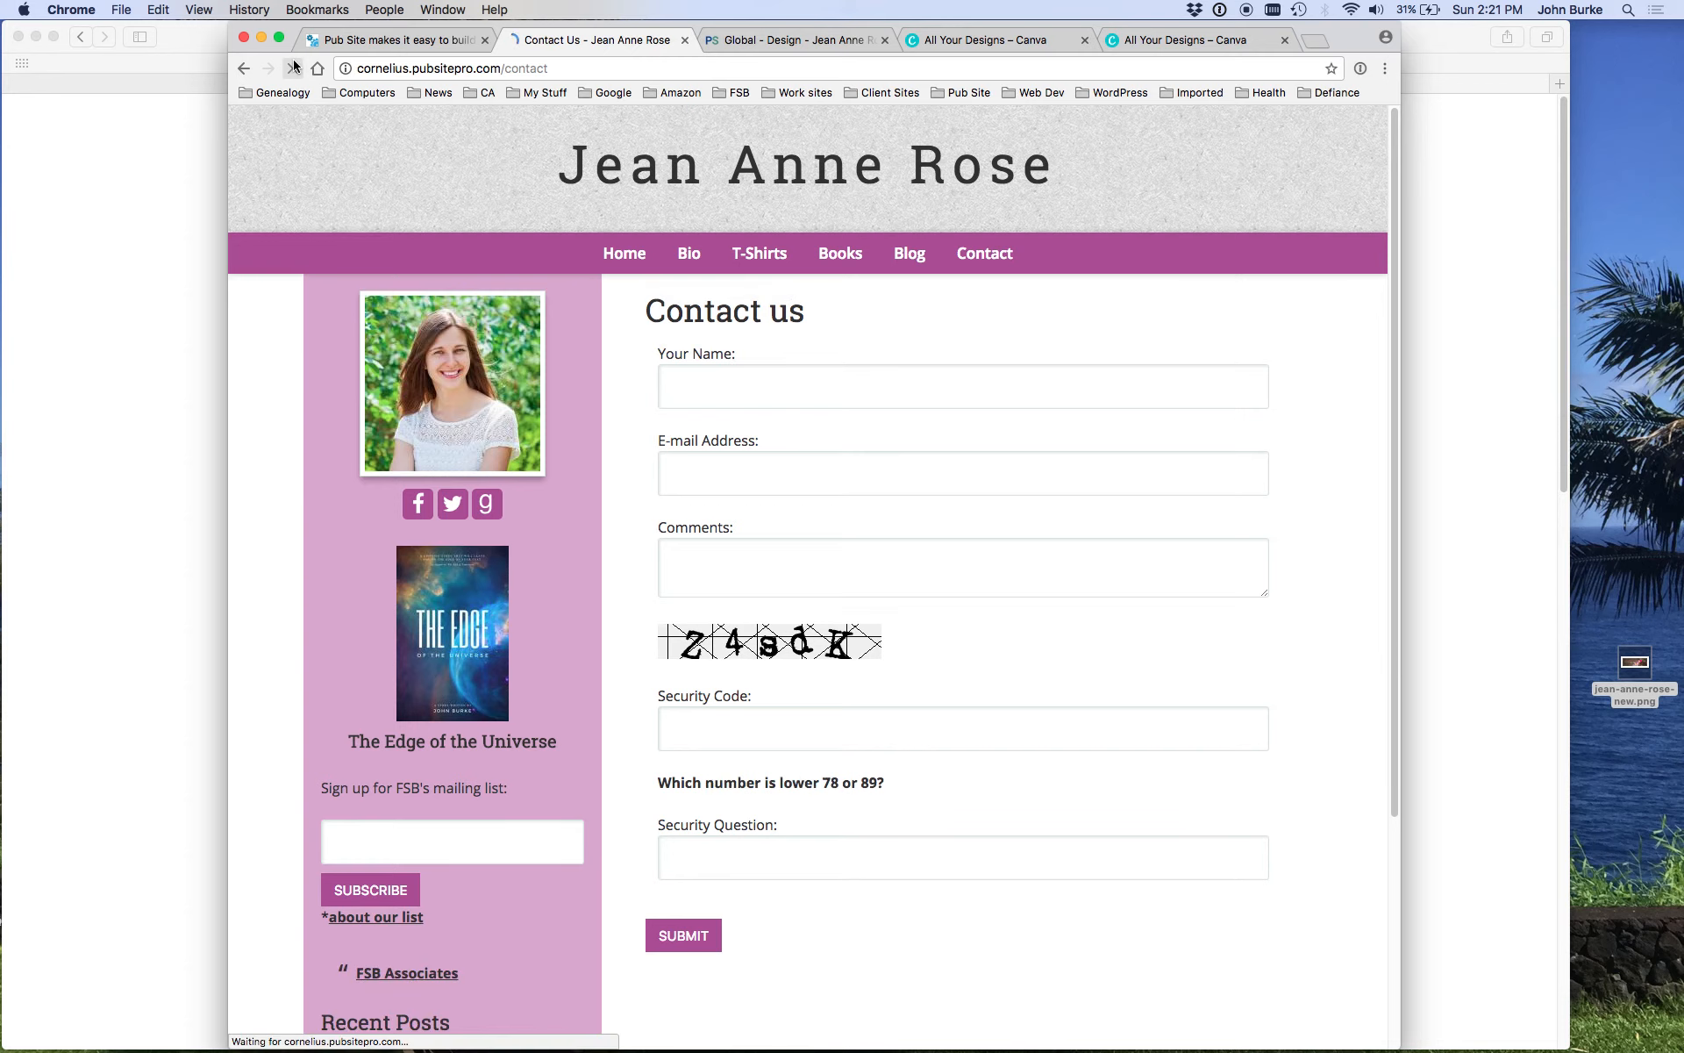
left_click(754, 44)
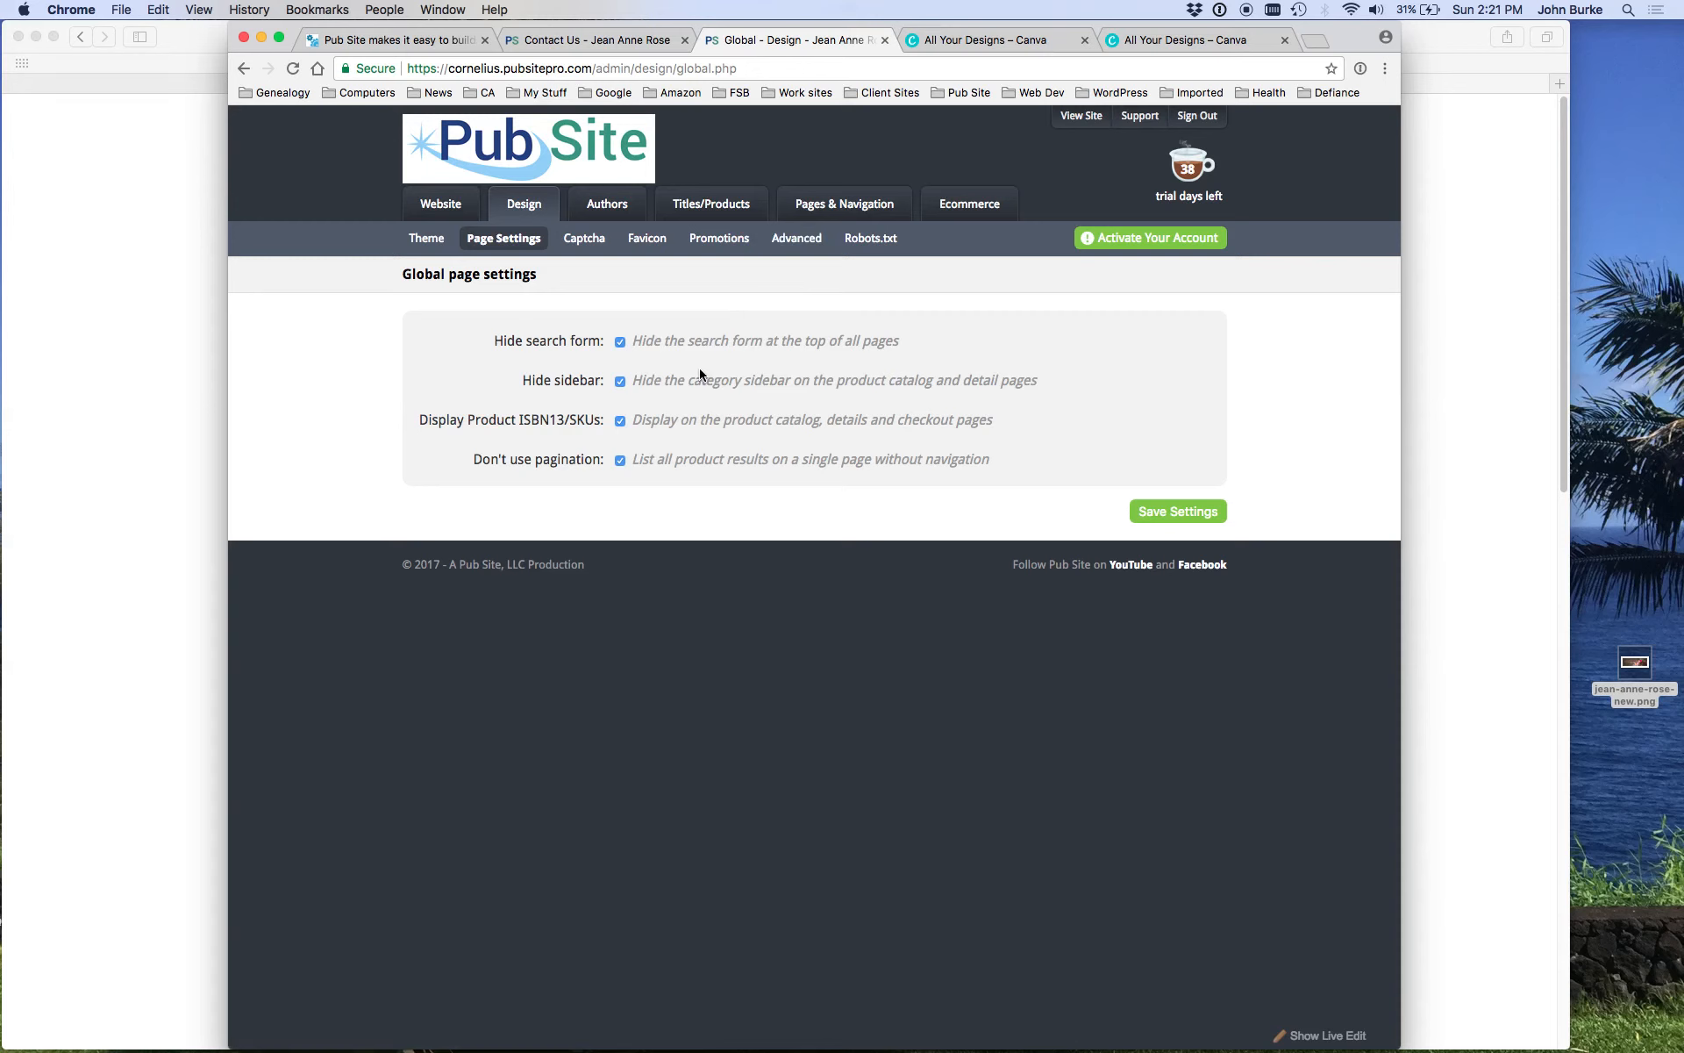
left_click(1152, 518)
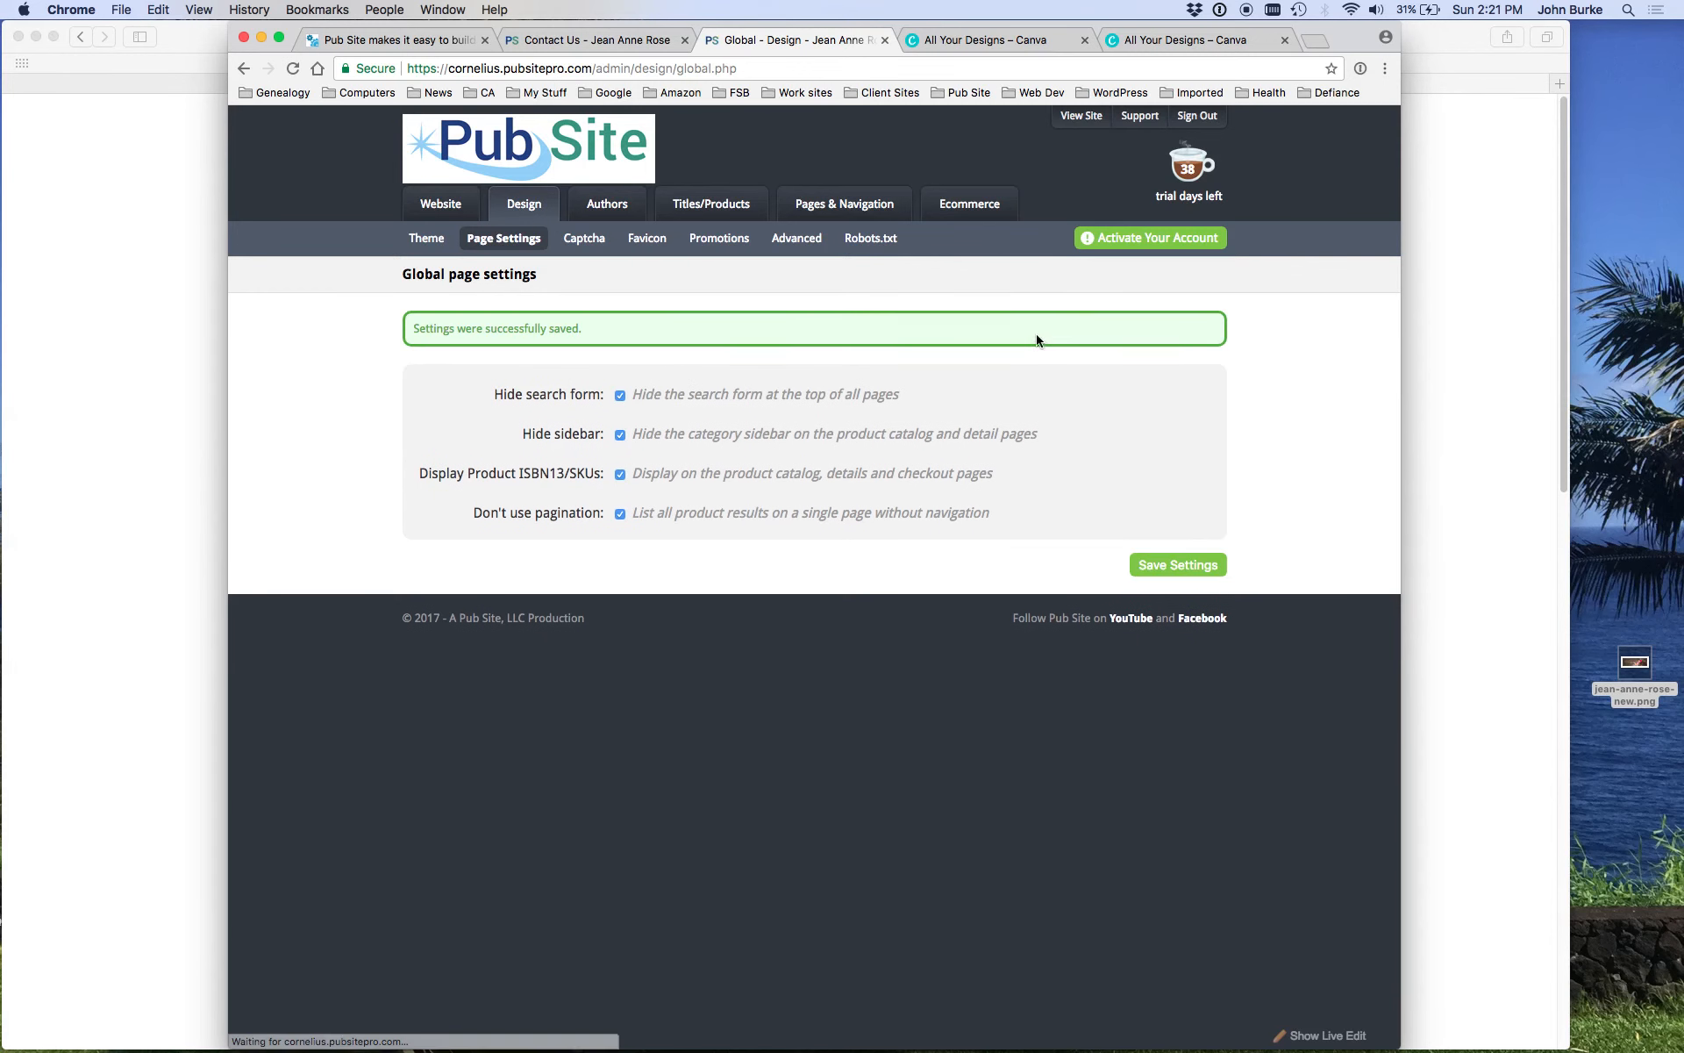
Step: Reload the live Contact page and check the sidebar setting there and on the Bio and T-Shirts pages
left_click(652, 41)
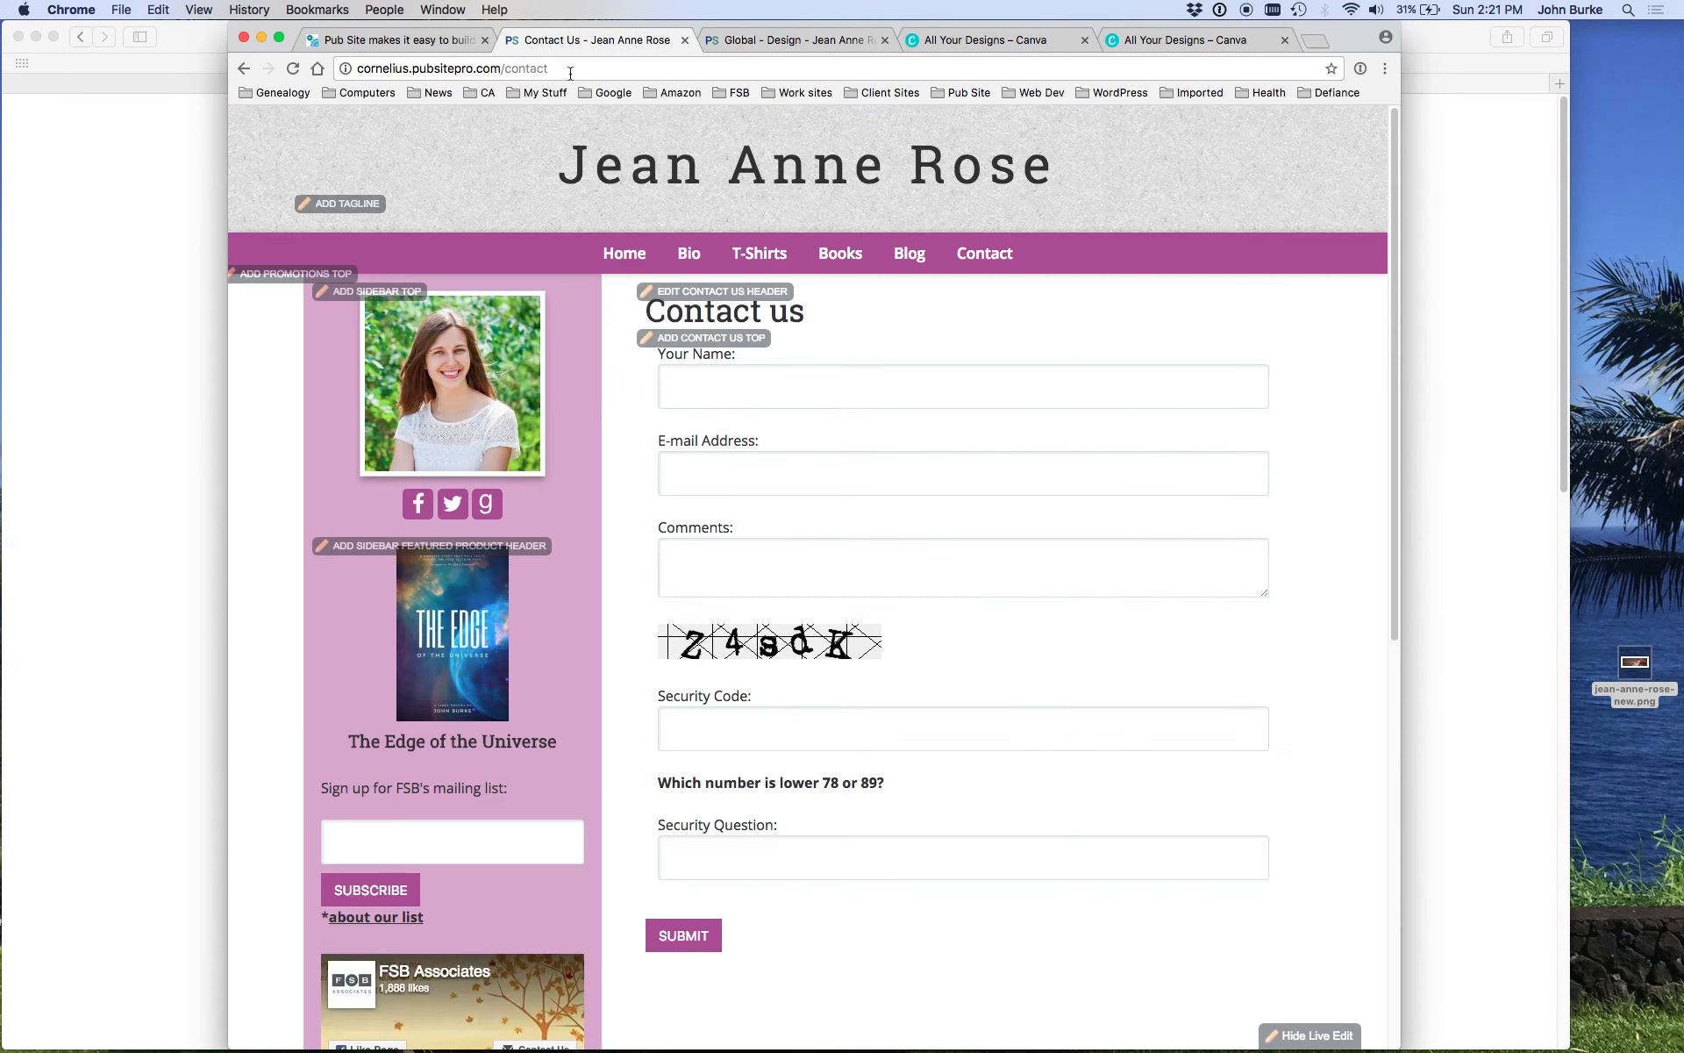
left_click(293, 68)
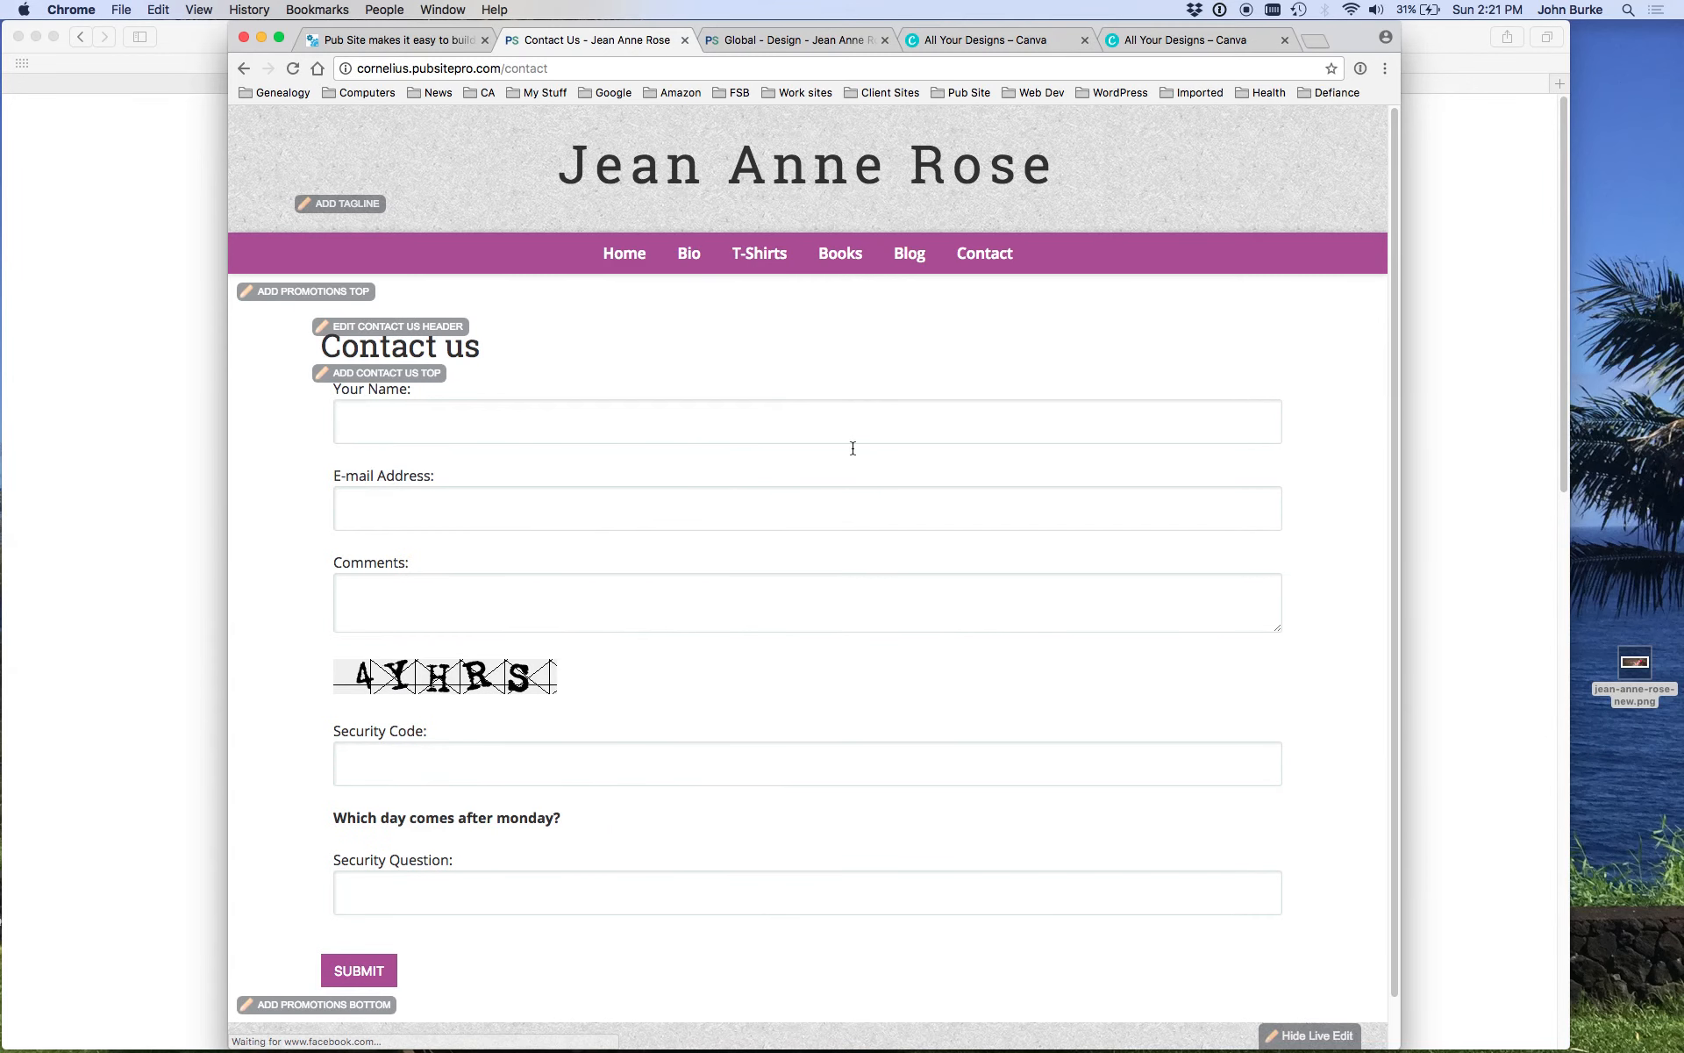
mouse_move(850, 258)
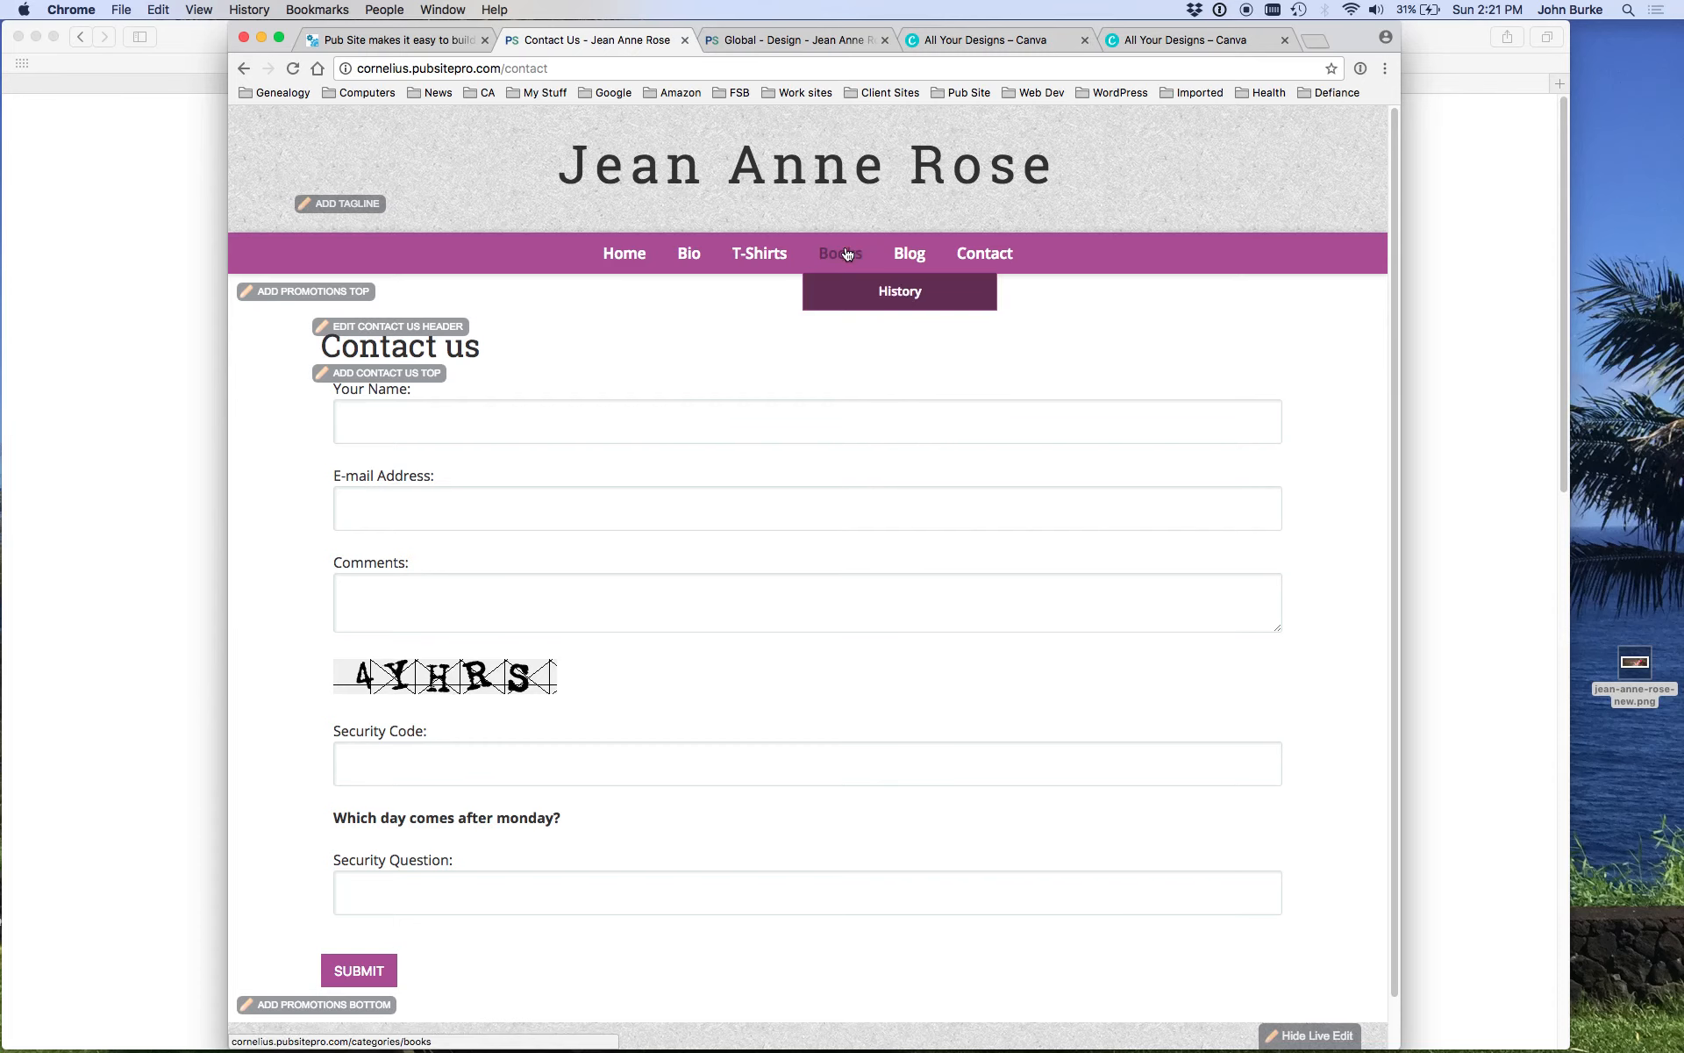
left_click(689, 257)
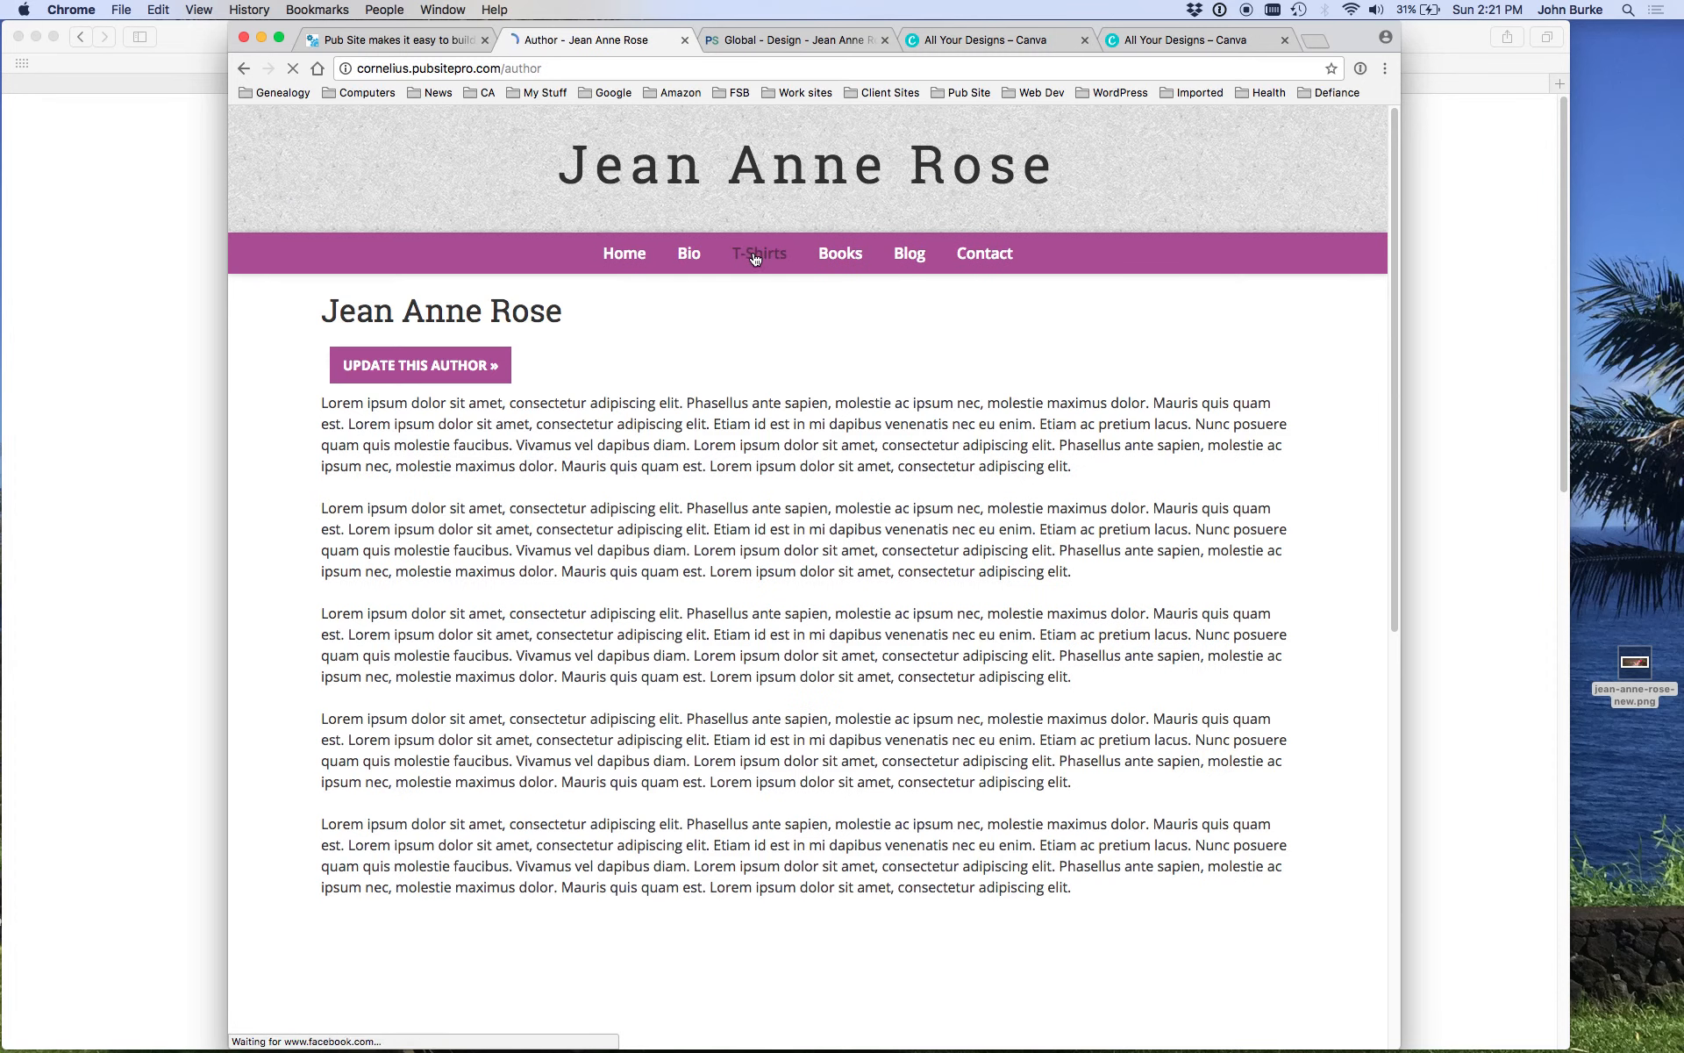
left_click(756, 258)
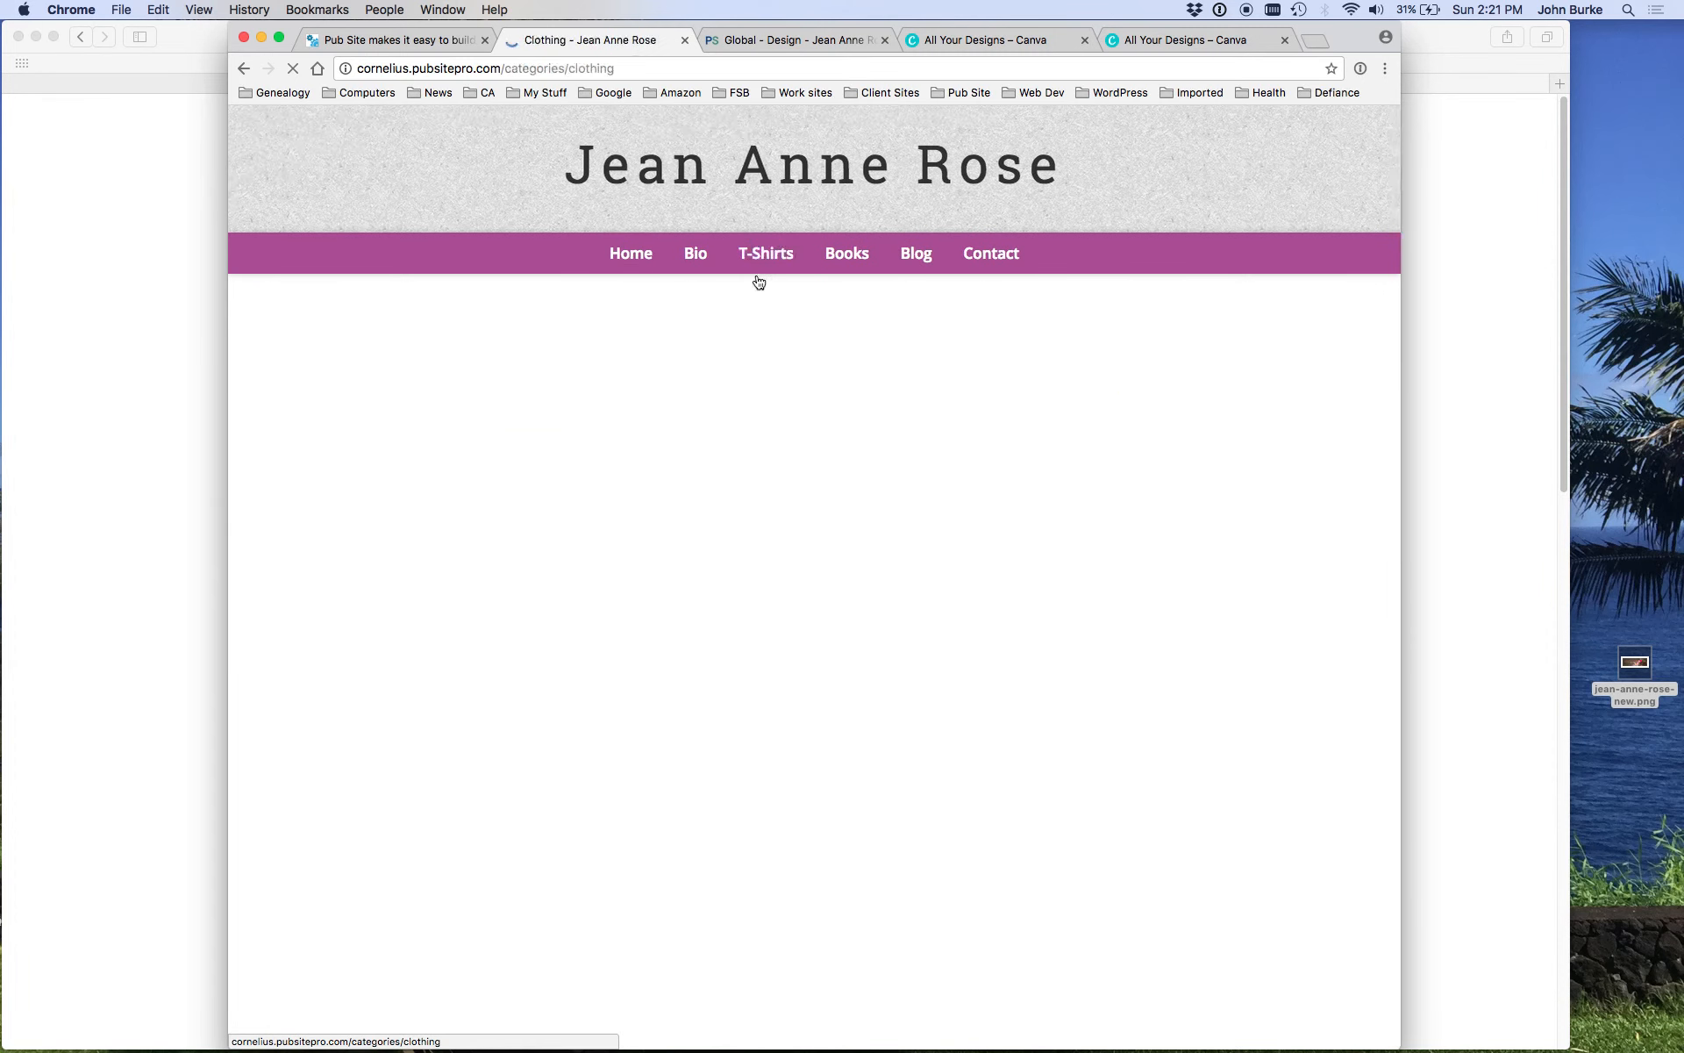
Step: Turn off the Hide sidebar option in the global page settings and save them
left_click(803, 39)
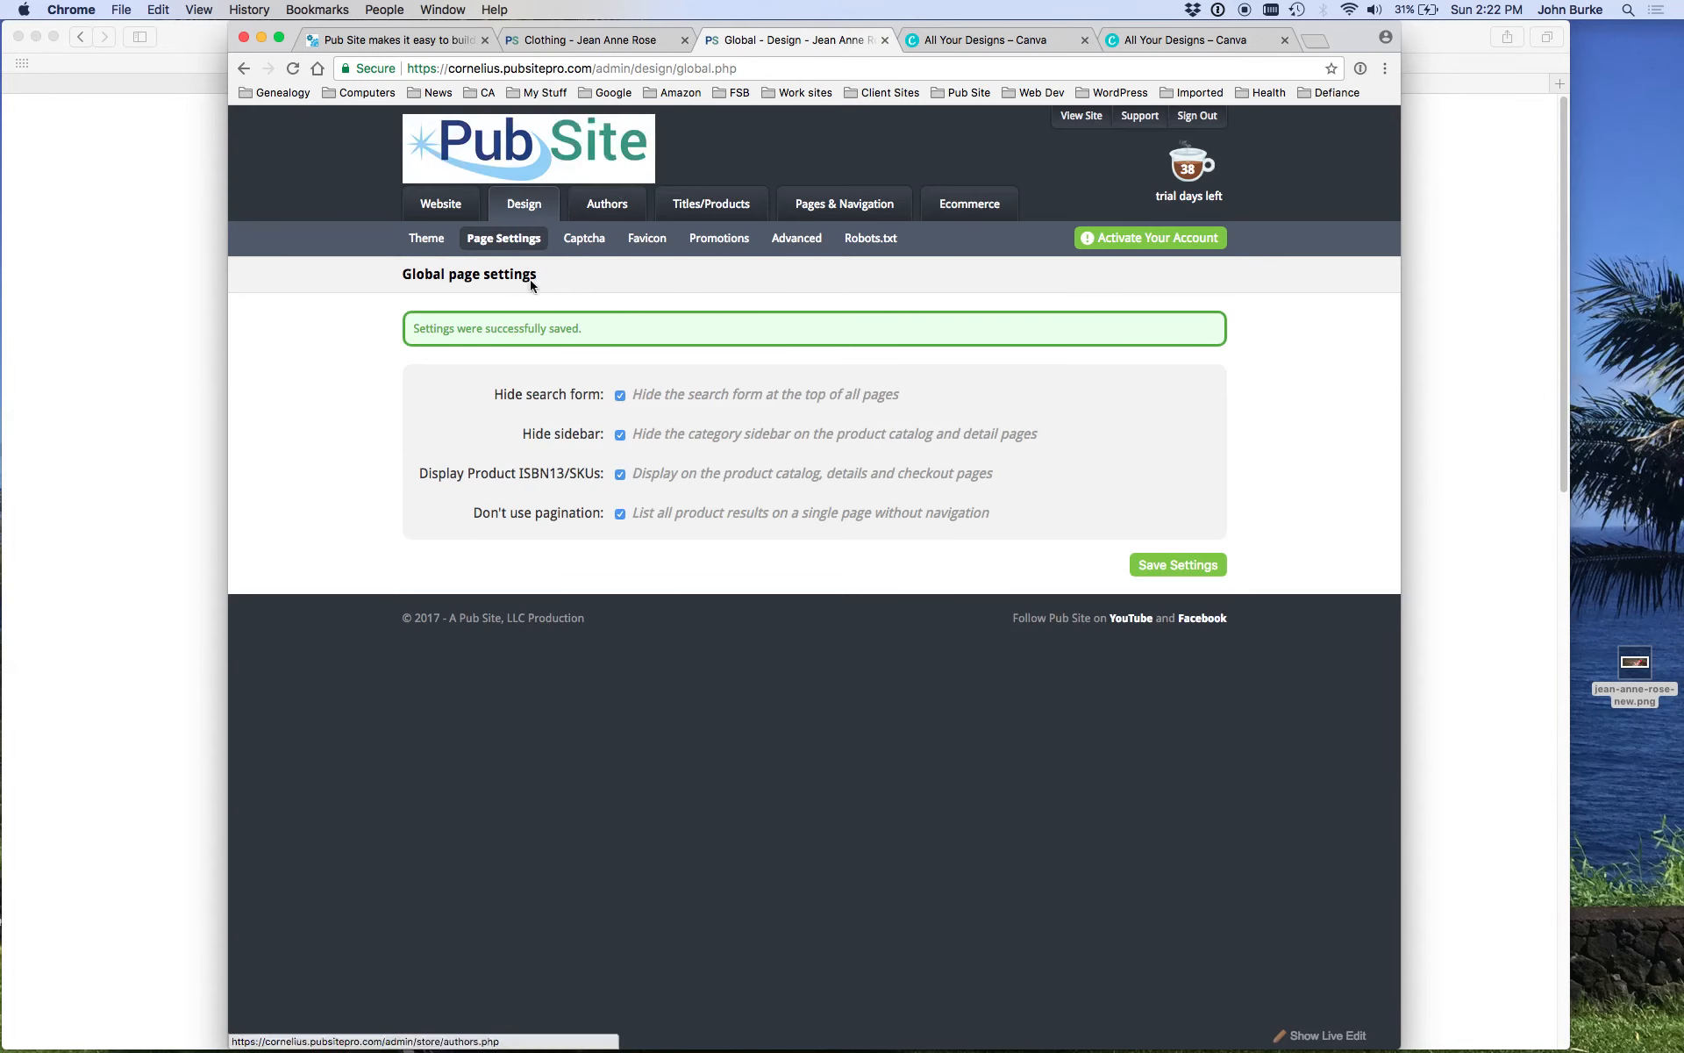
left_click(620, 435)
left_click(1190, 567)
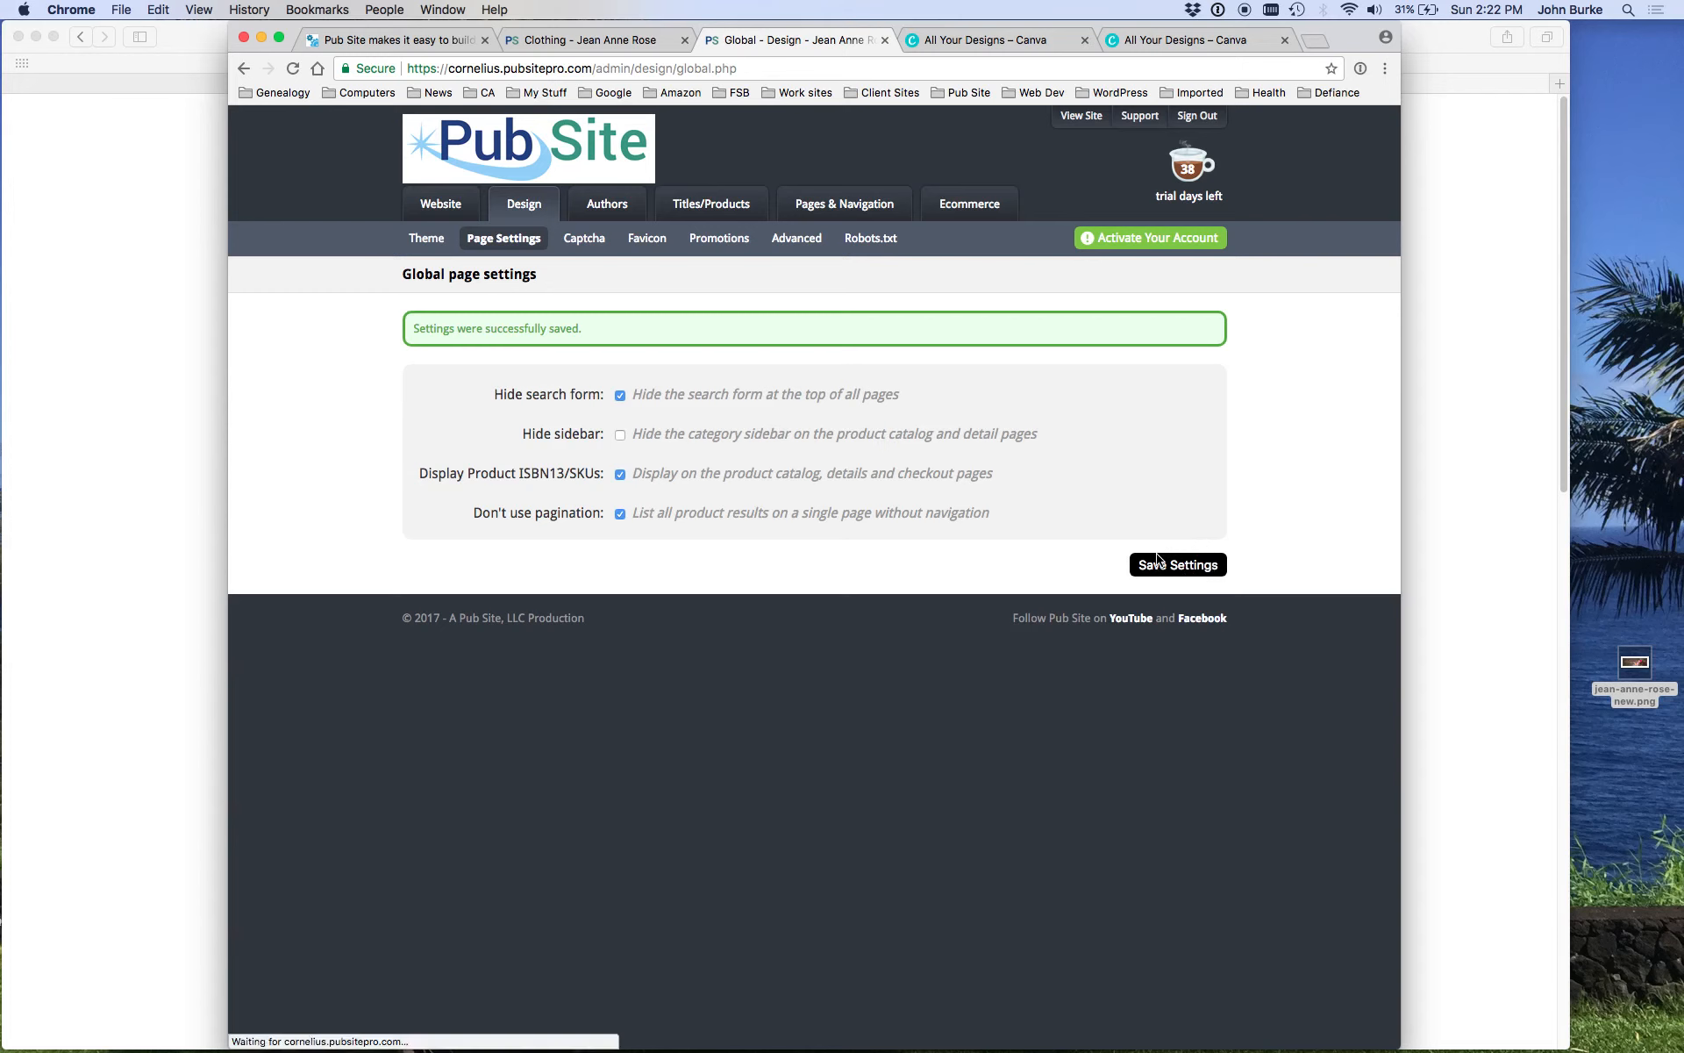
Step: Open the home page layout settings and compare the Author Bio Above Books layout with the sections of the live home page
mouse_move(504, 241)
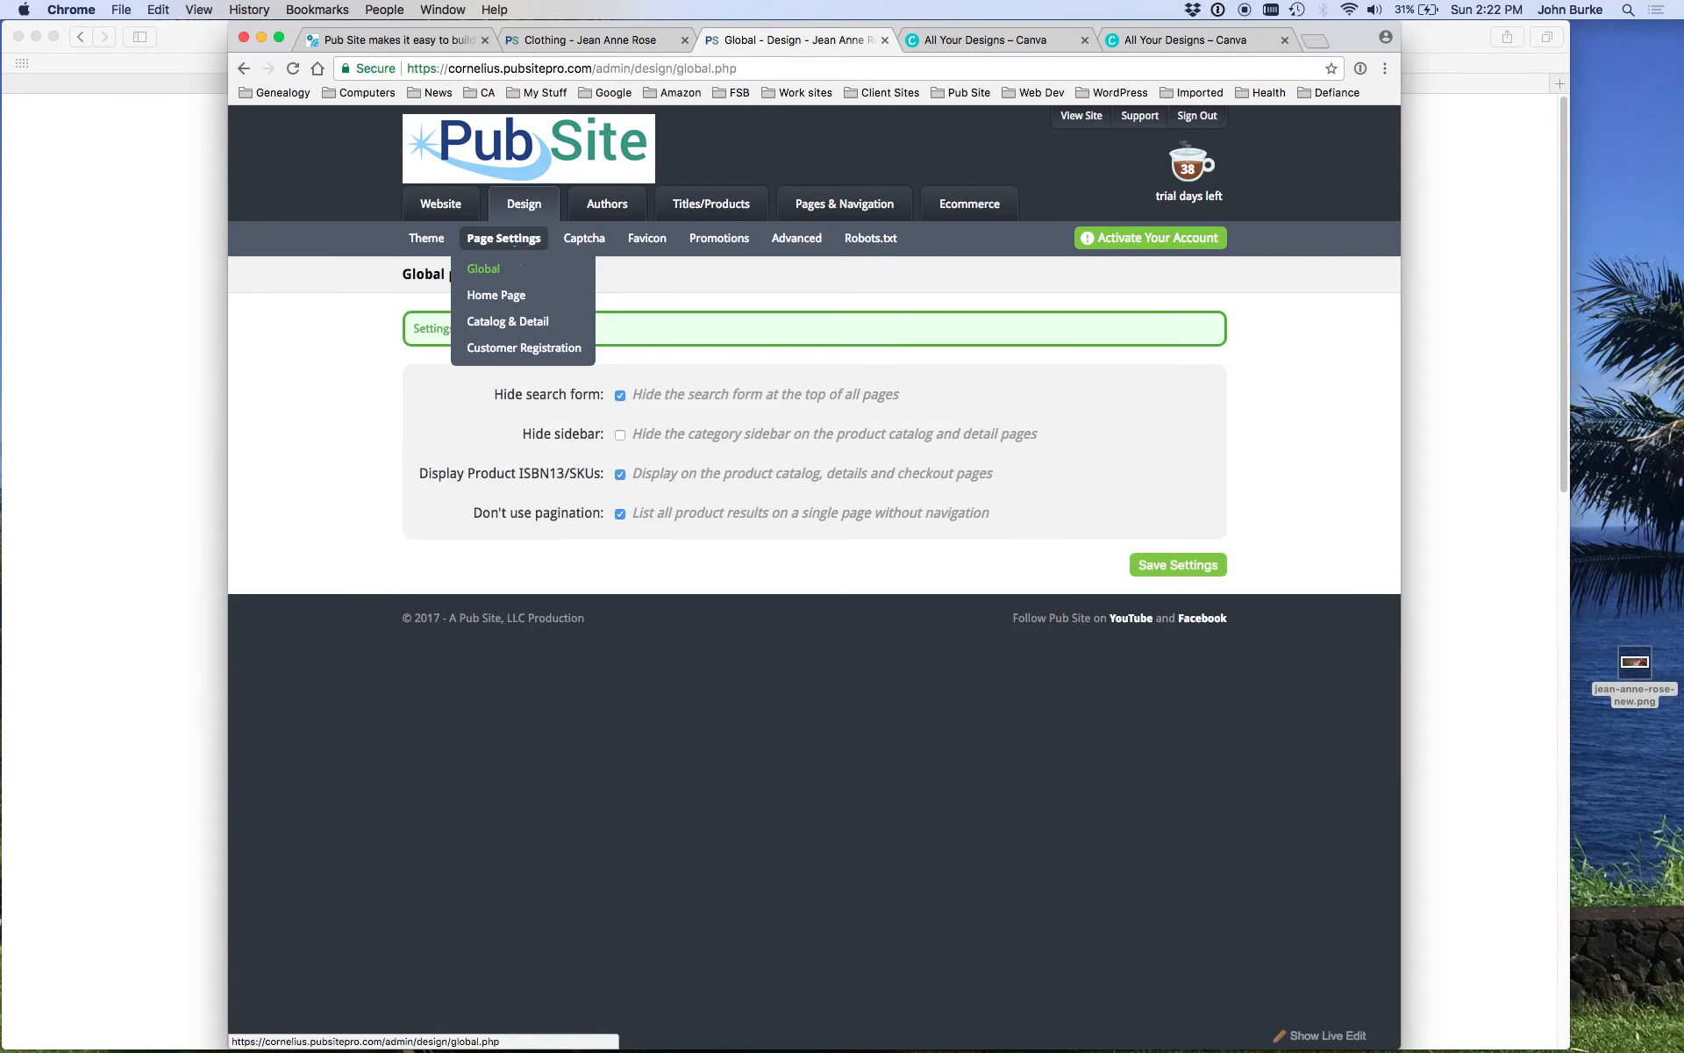
left_click(512, 300)
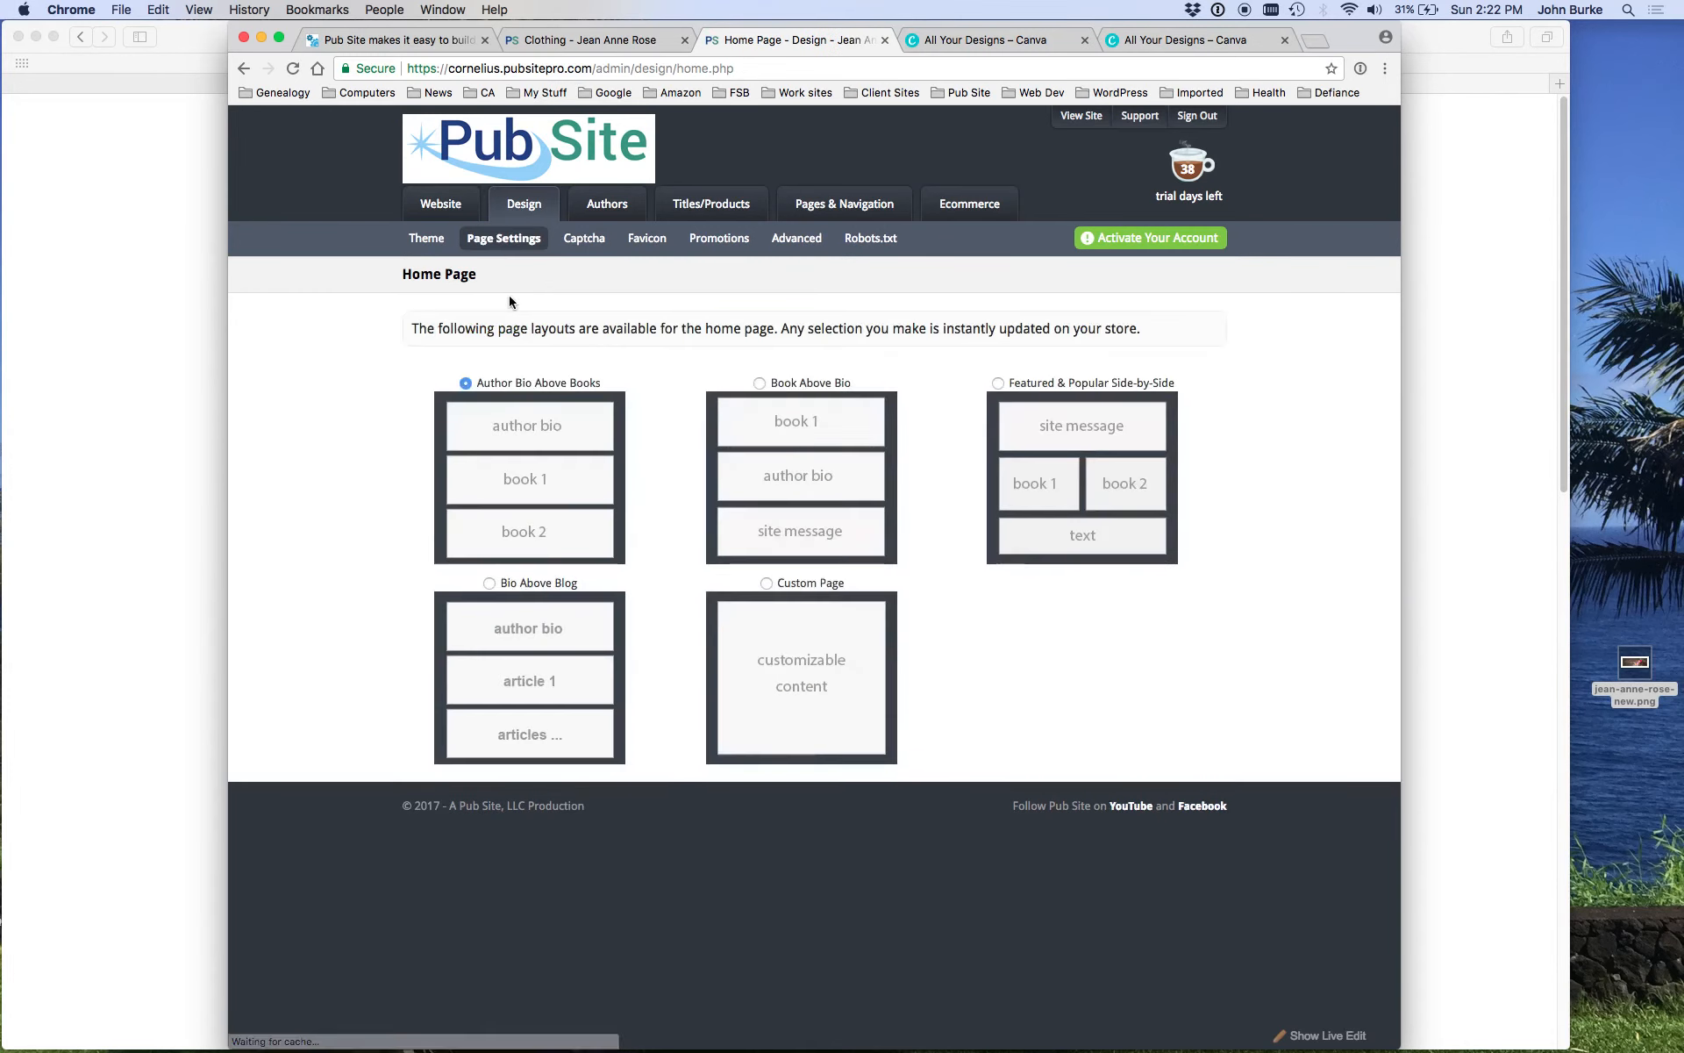
left_click(617, 42)
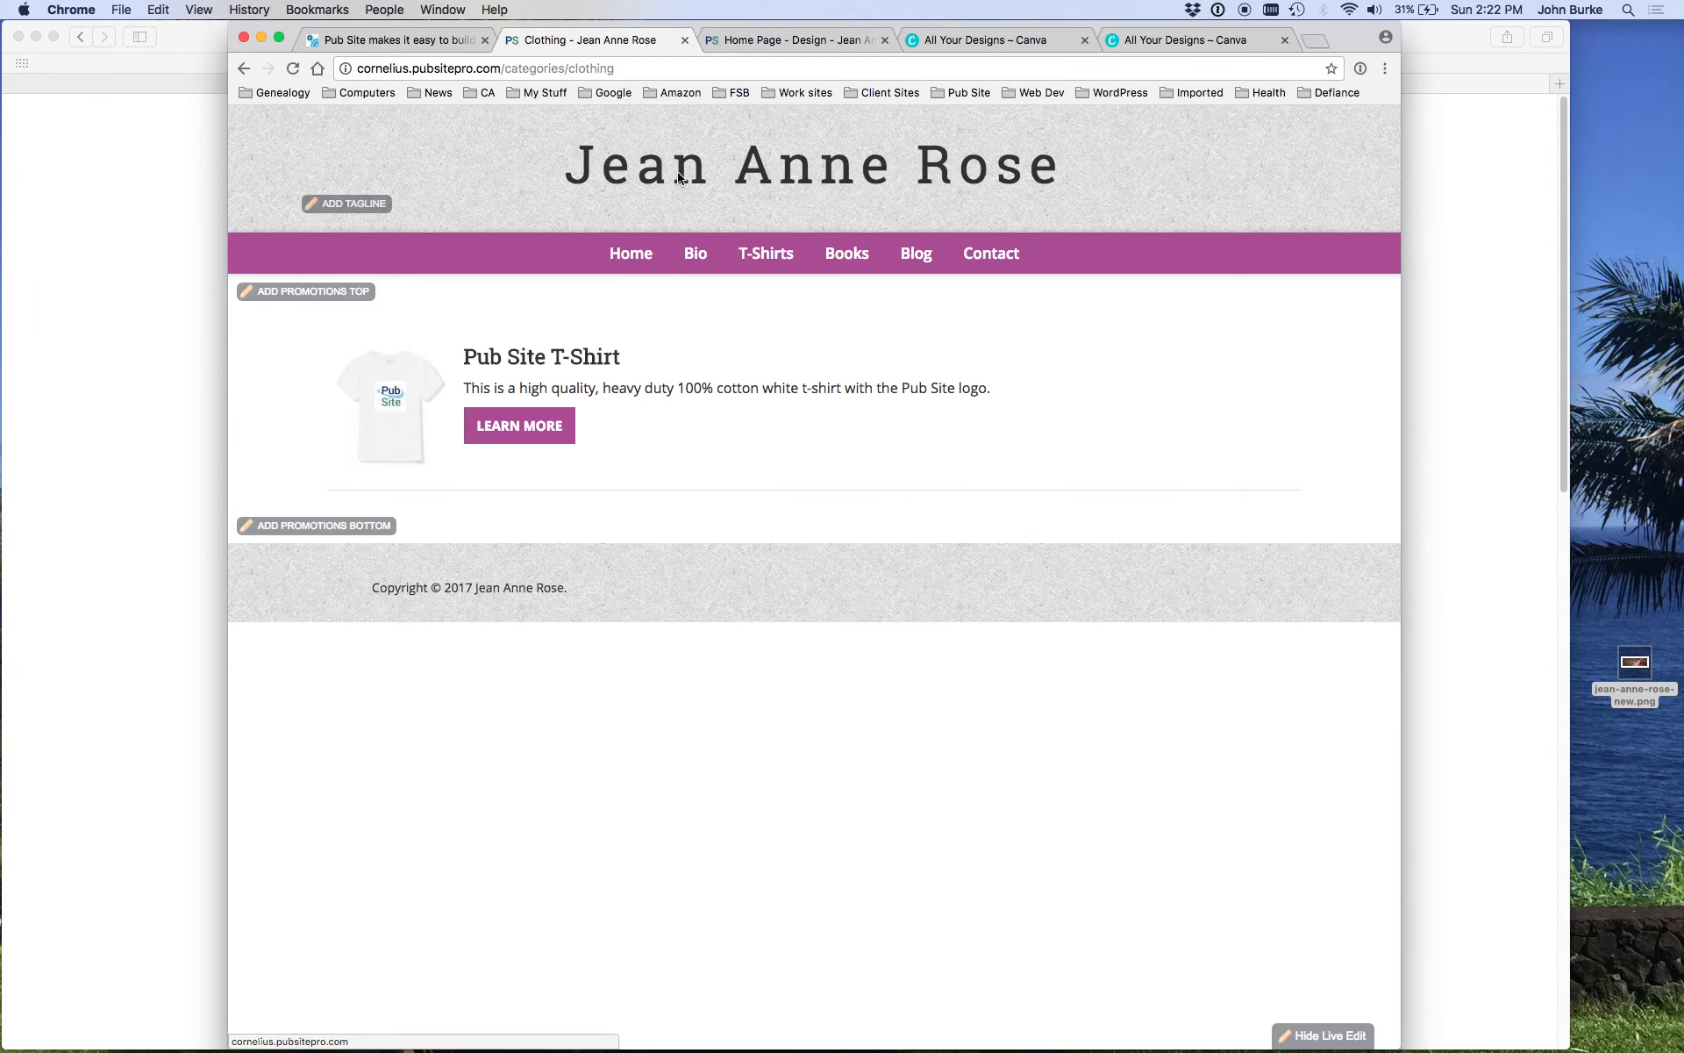
left_click(631, 258)
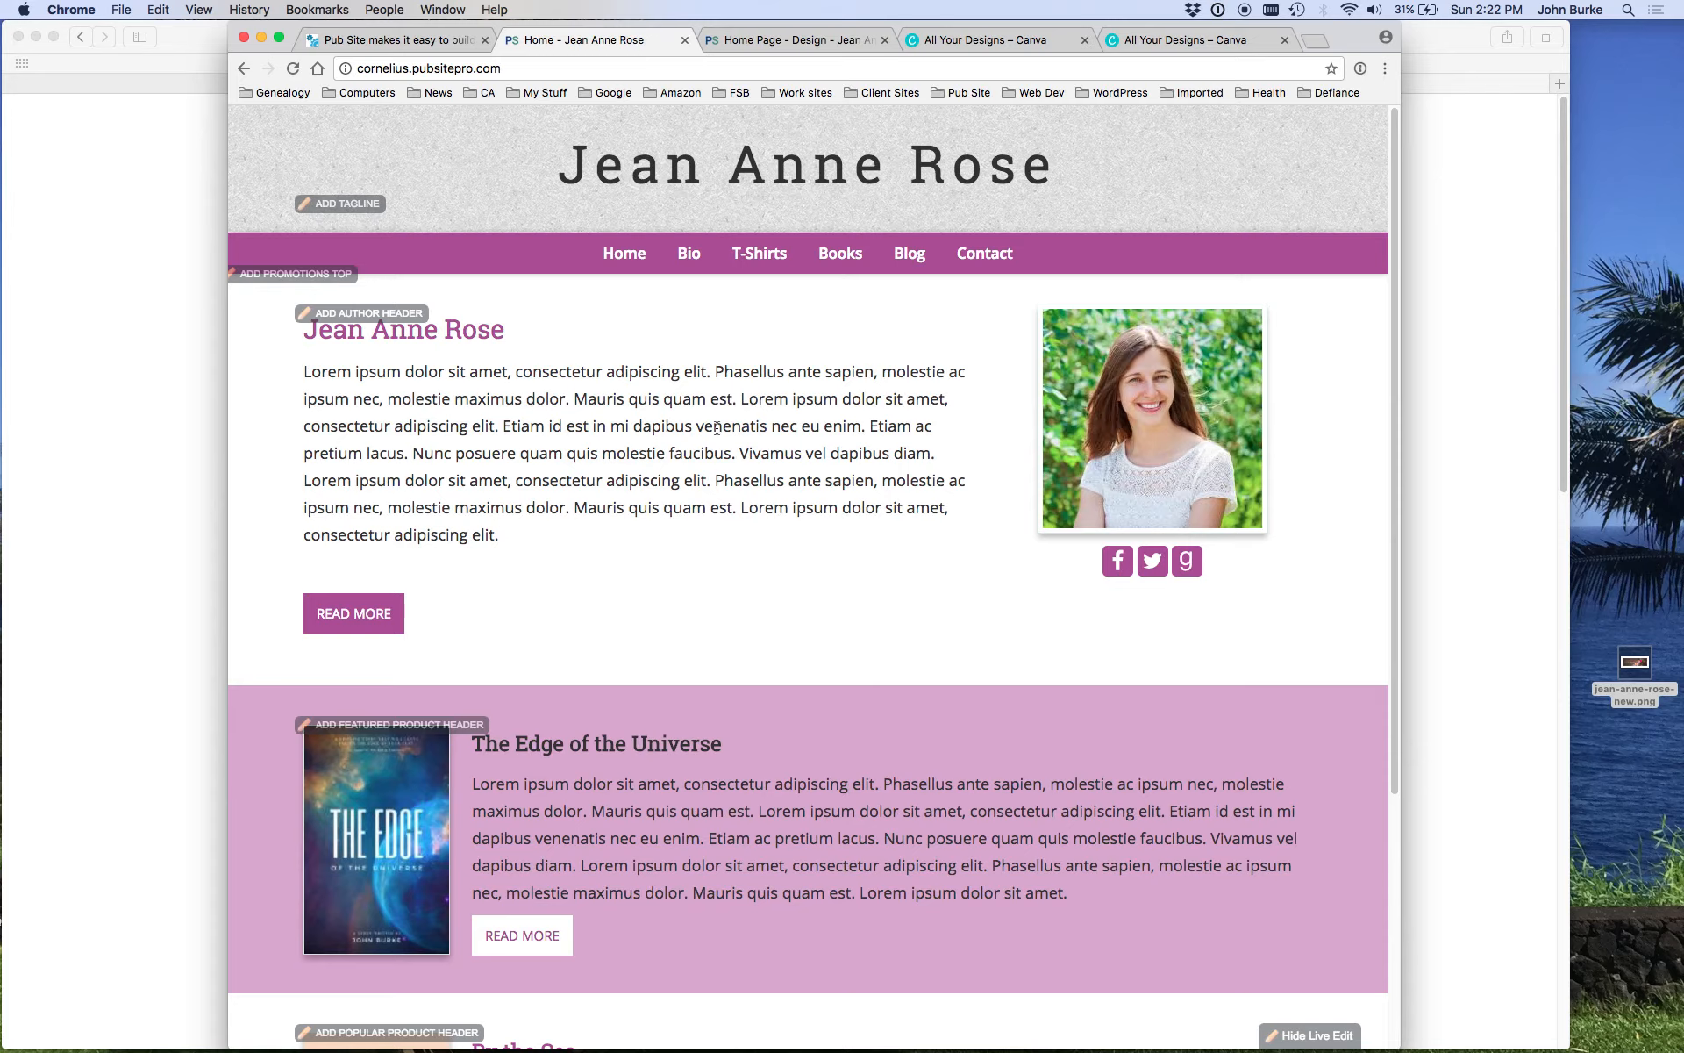
scroll(812, 556, "down", 5)
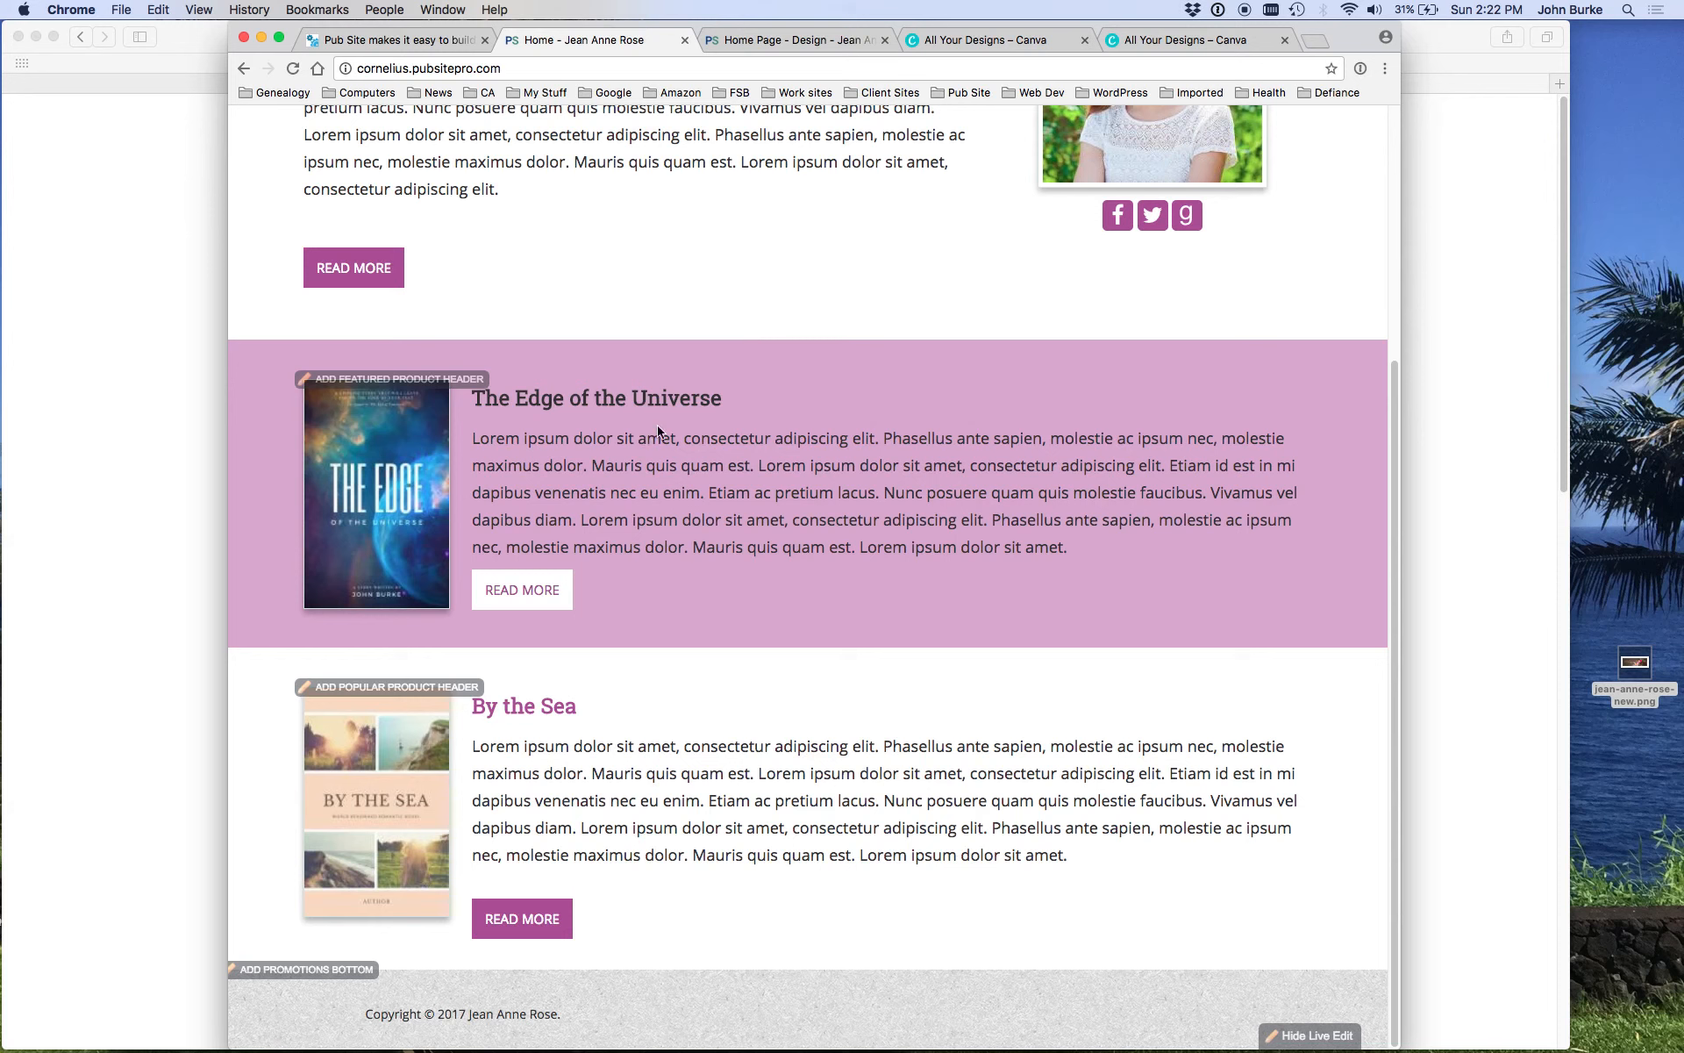
scroll(661, 418, "up", 5)
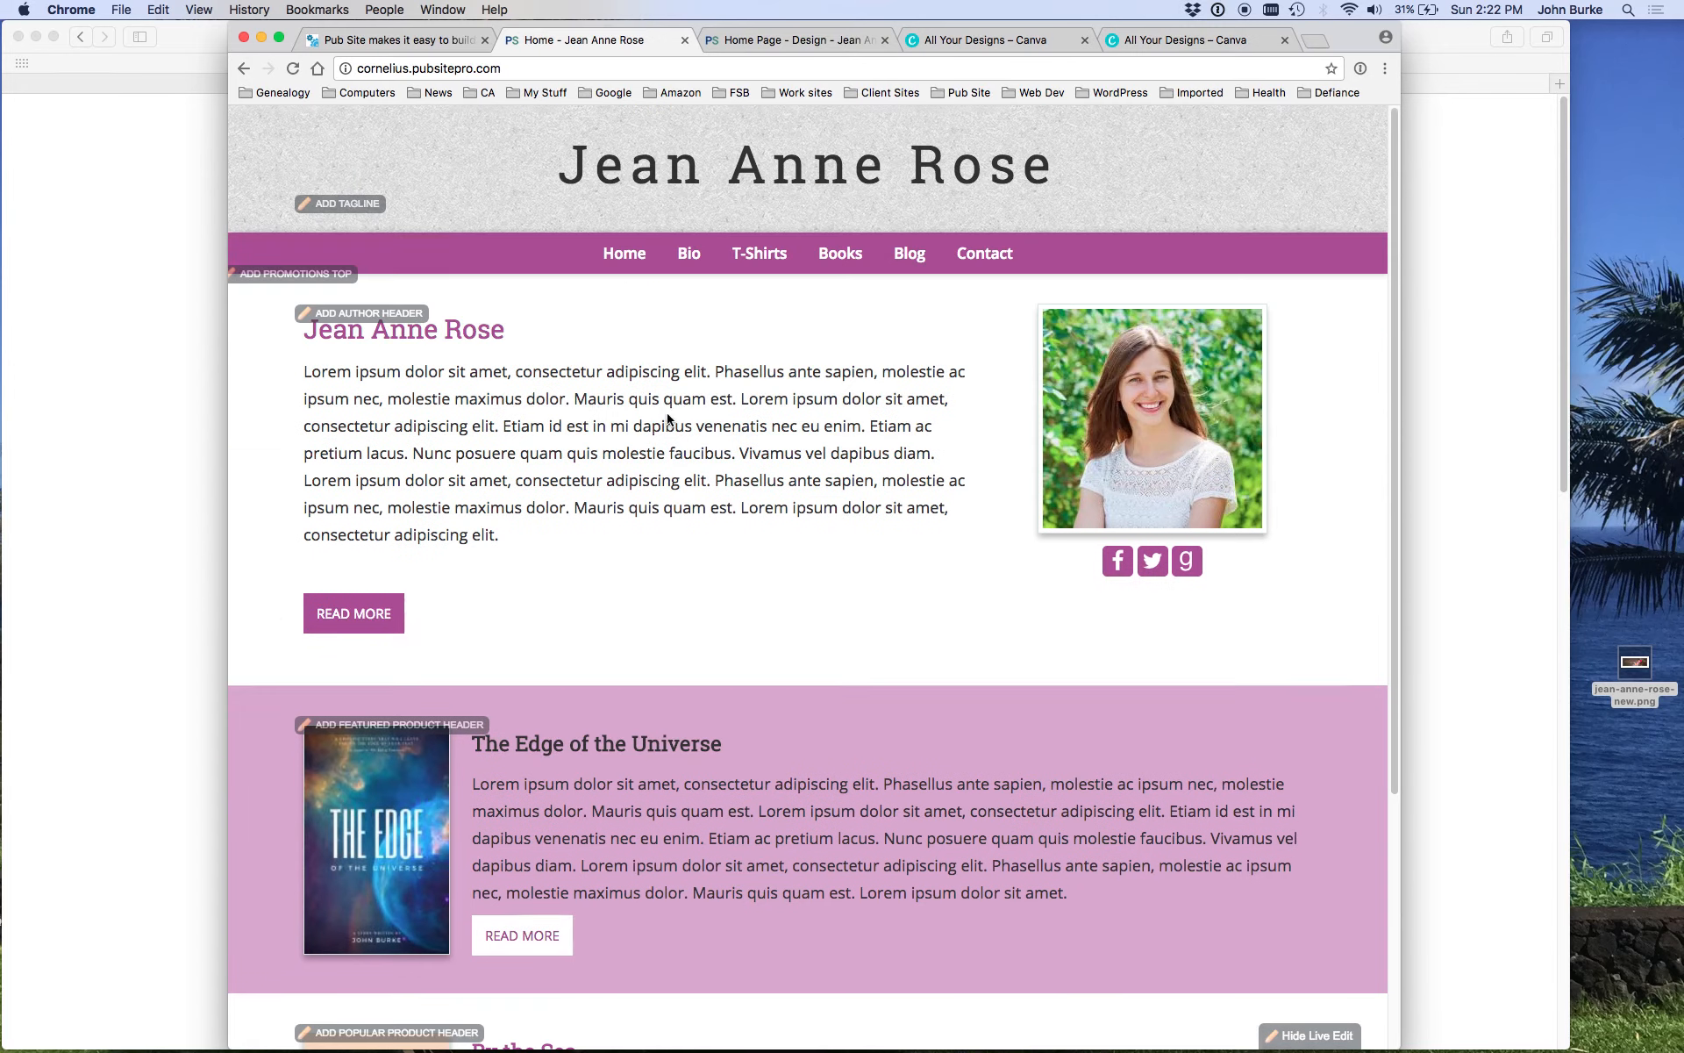
left_click(790, 40)
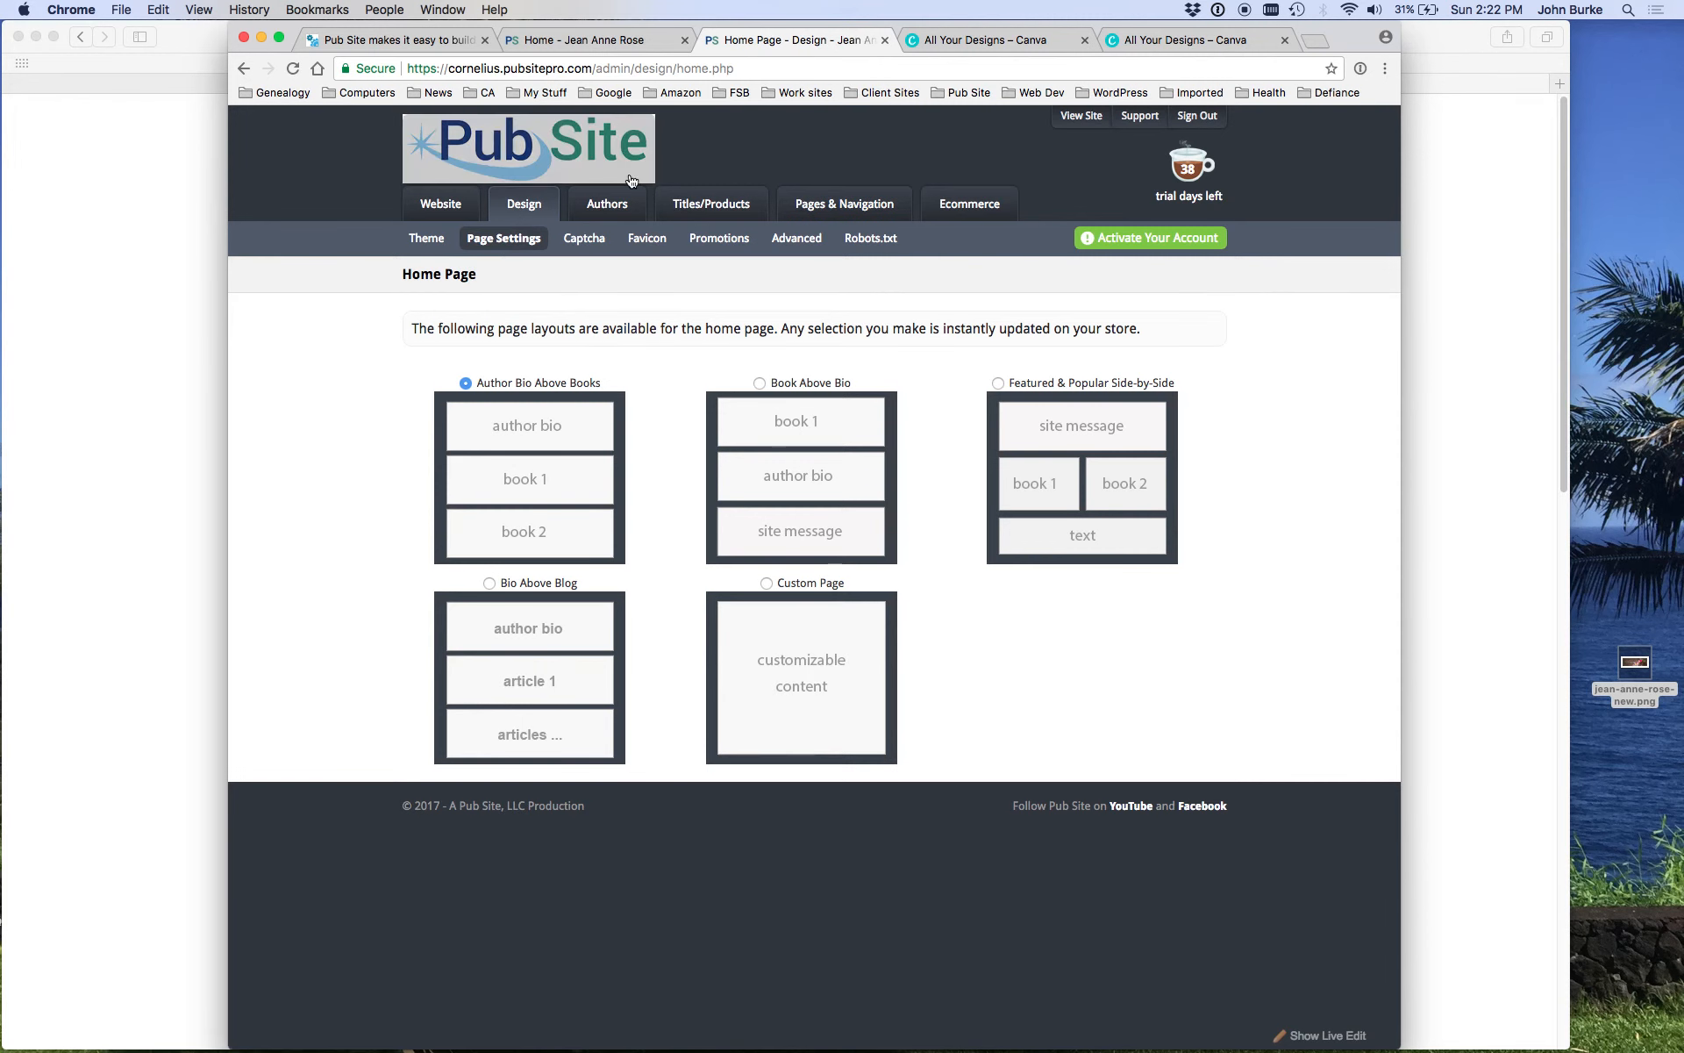
left_click(614, 41)
scroll(507, 825, "down", 5)
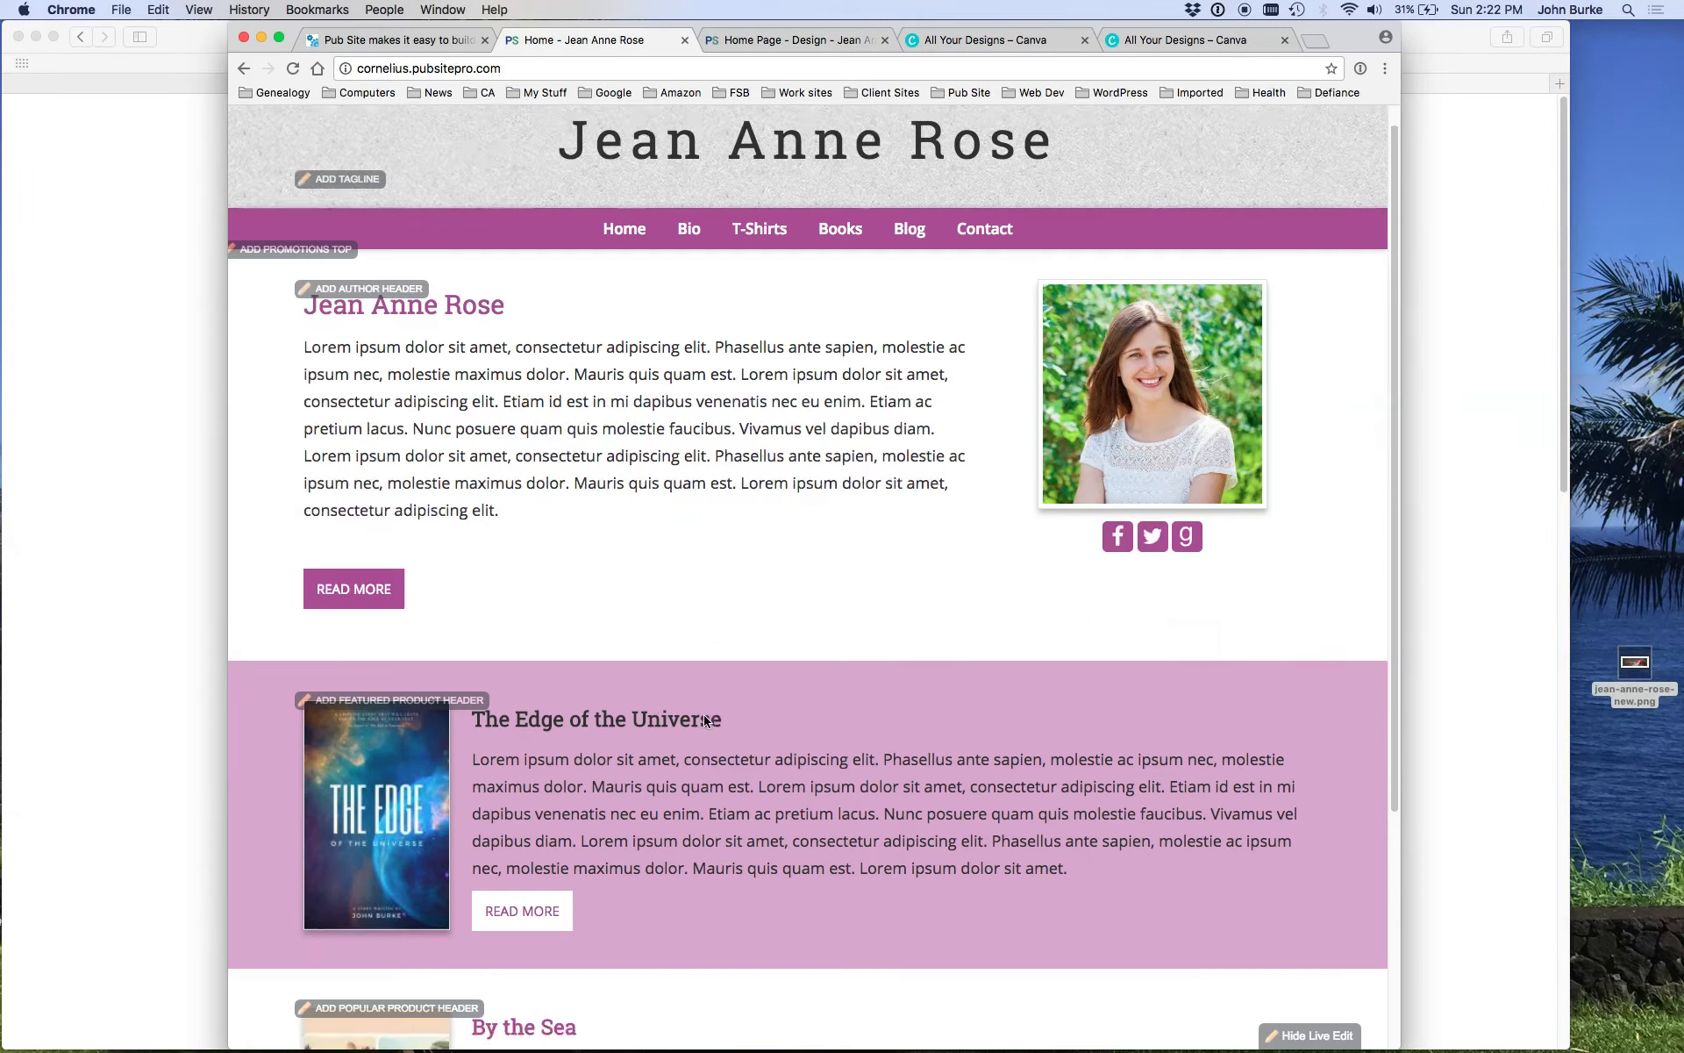
scroll(703, 725, "up", 5)
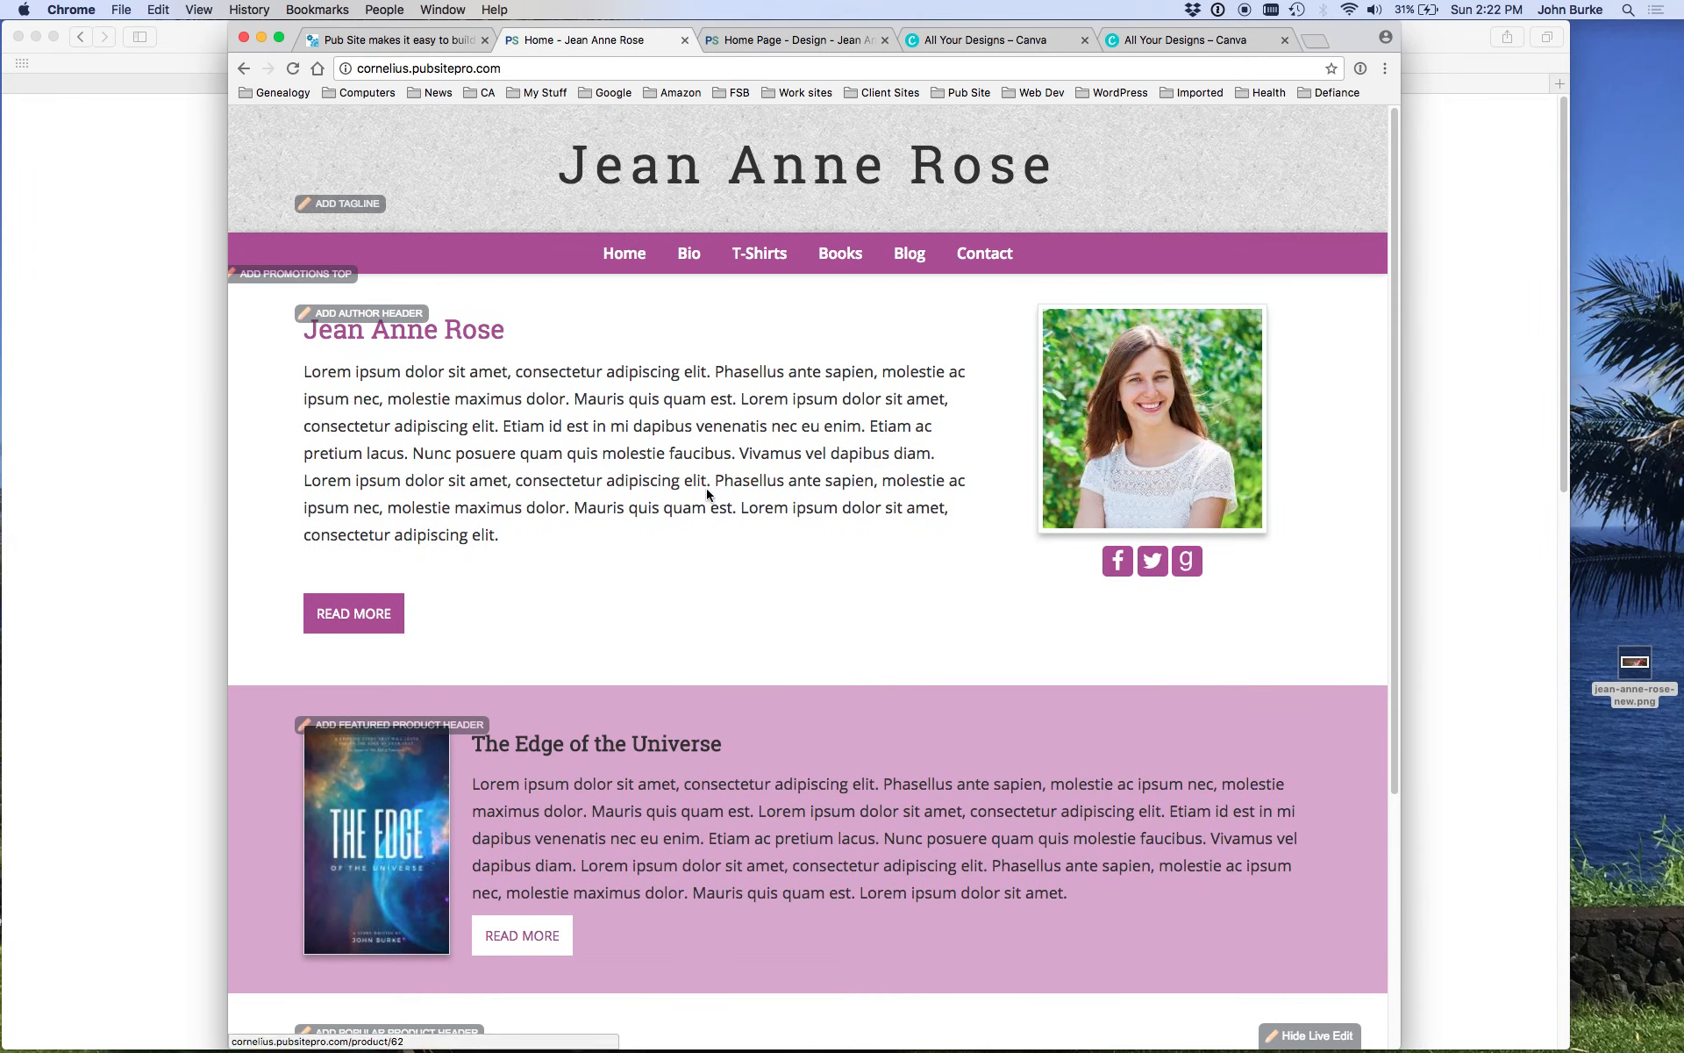
Step: Switch the home page layout to Book Above Bio and reload the live home page
left_click(754, 40)
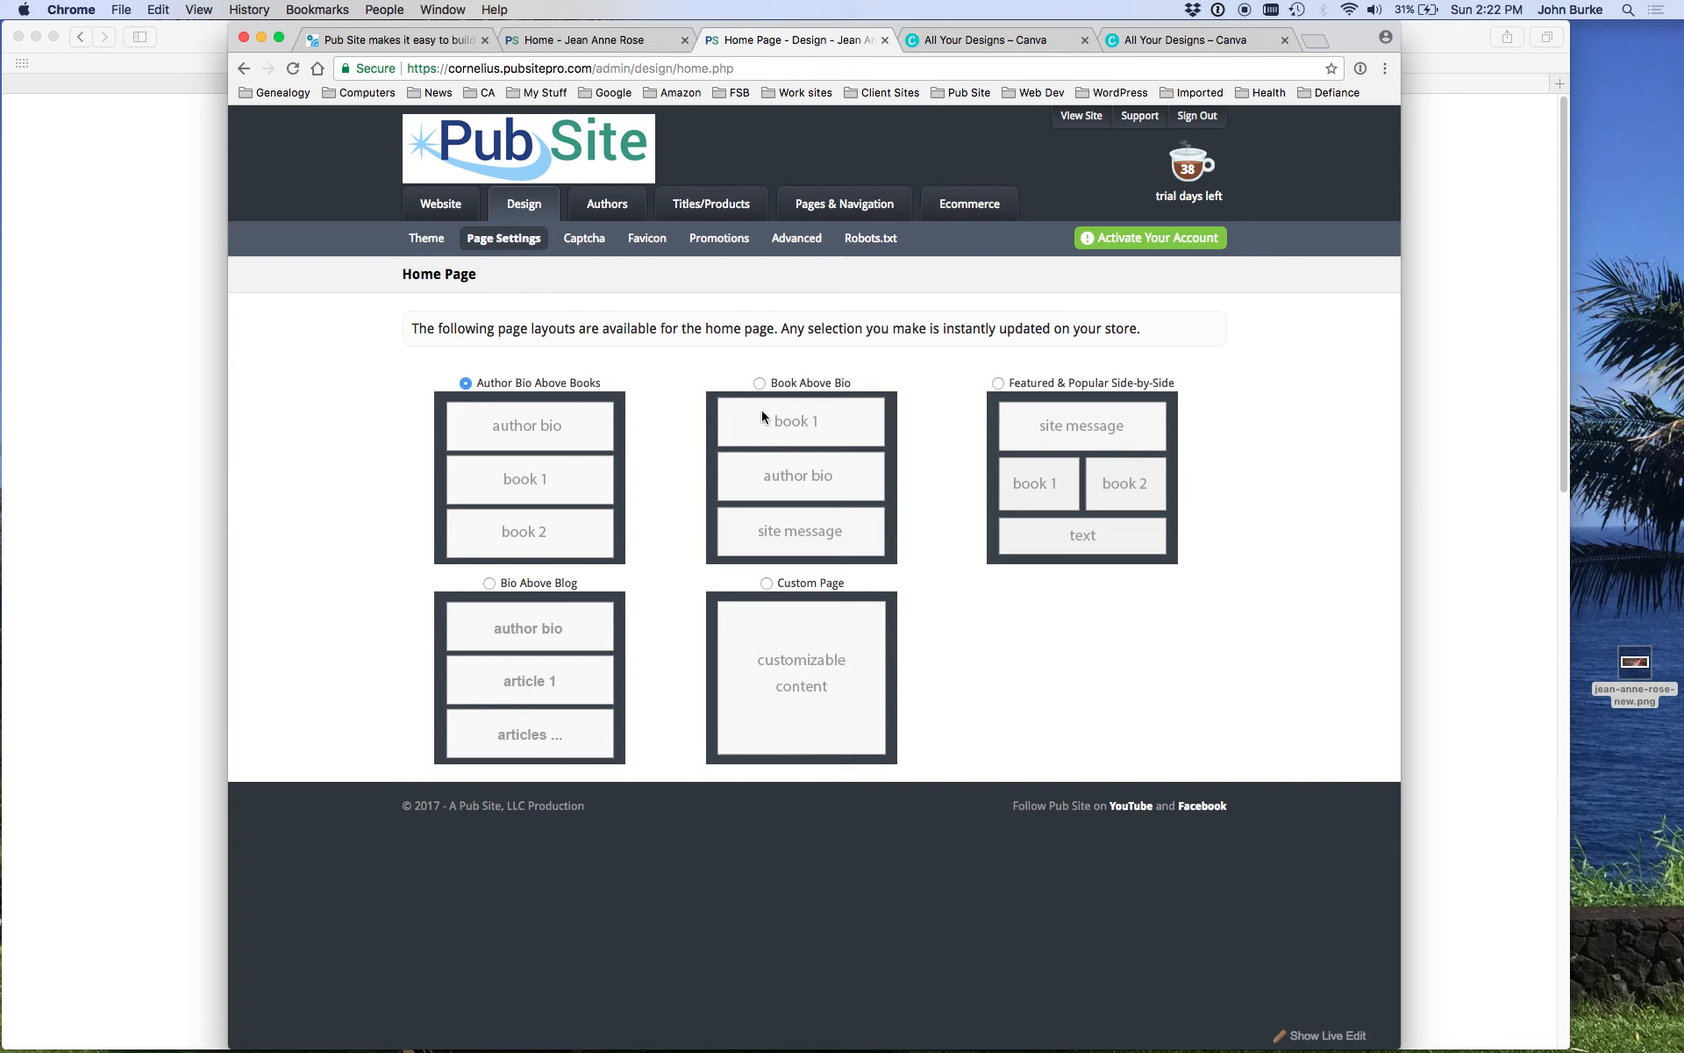
left_click(759, 383)
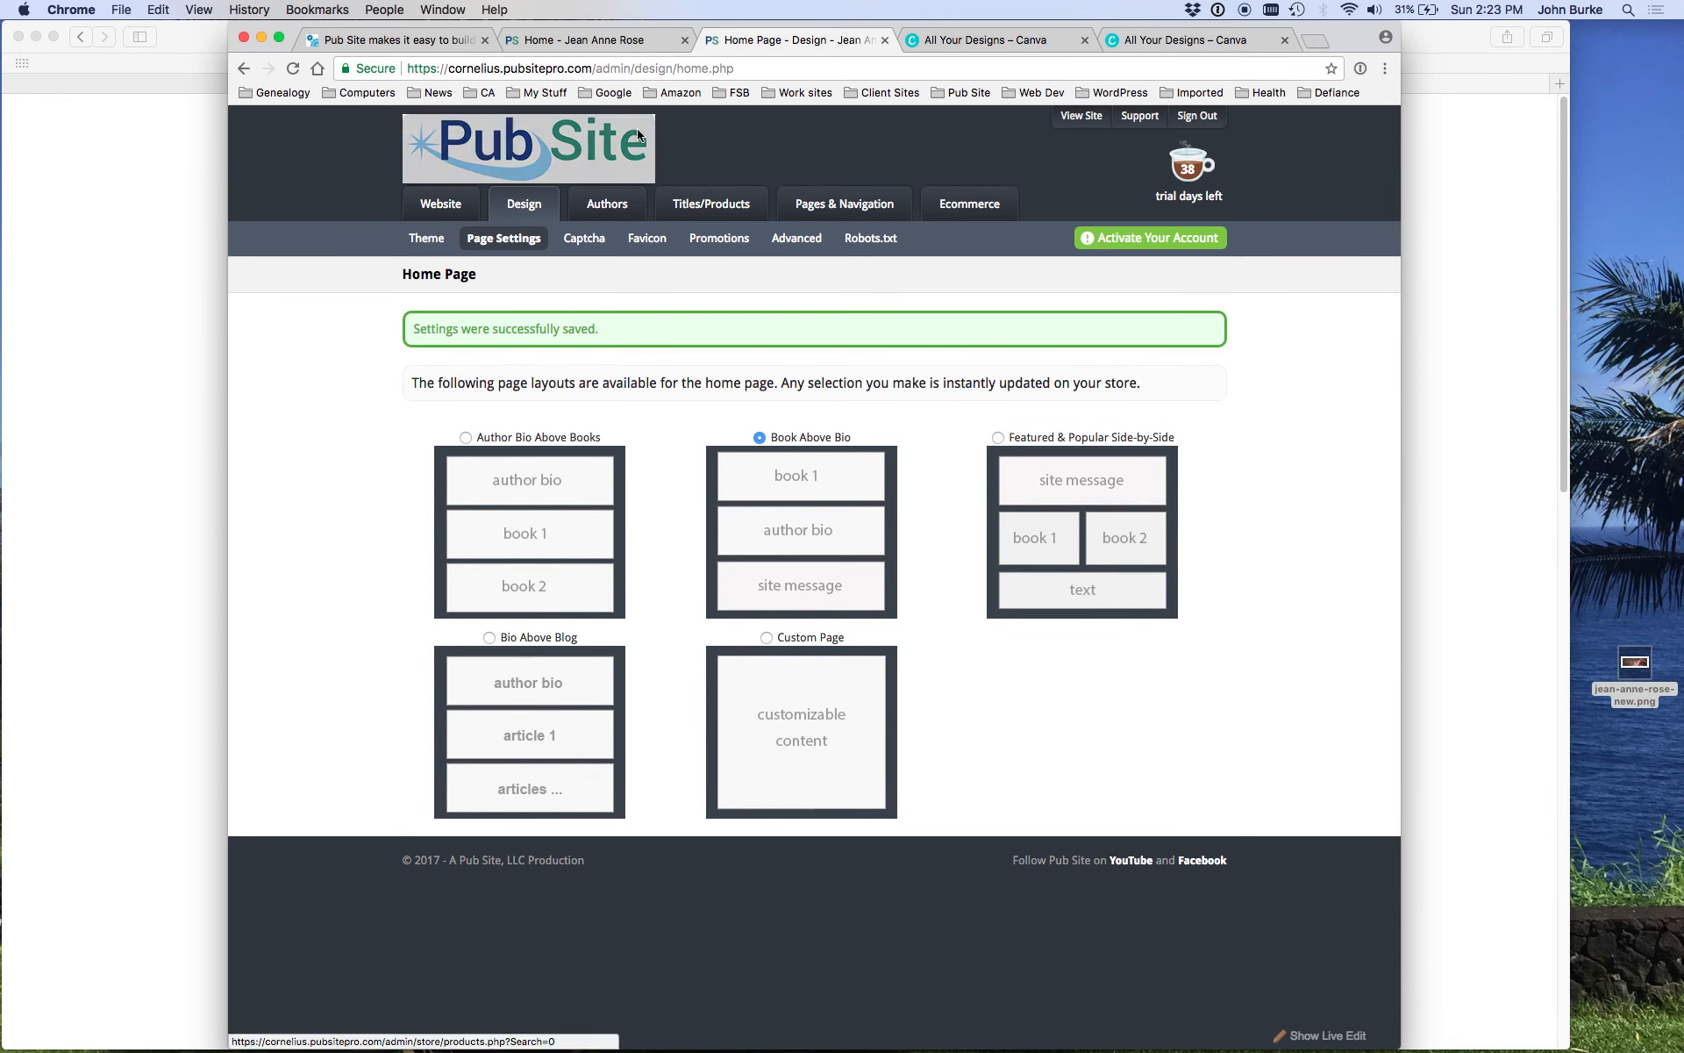
left_click(600, 40)
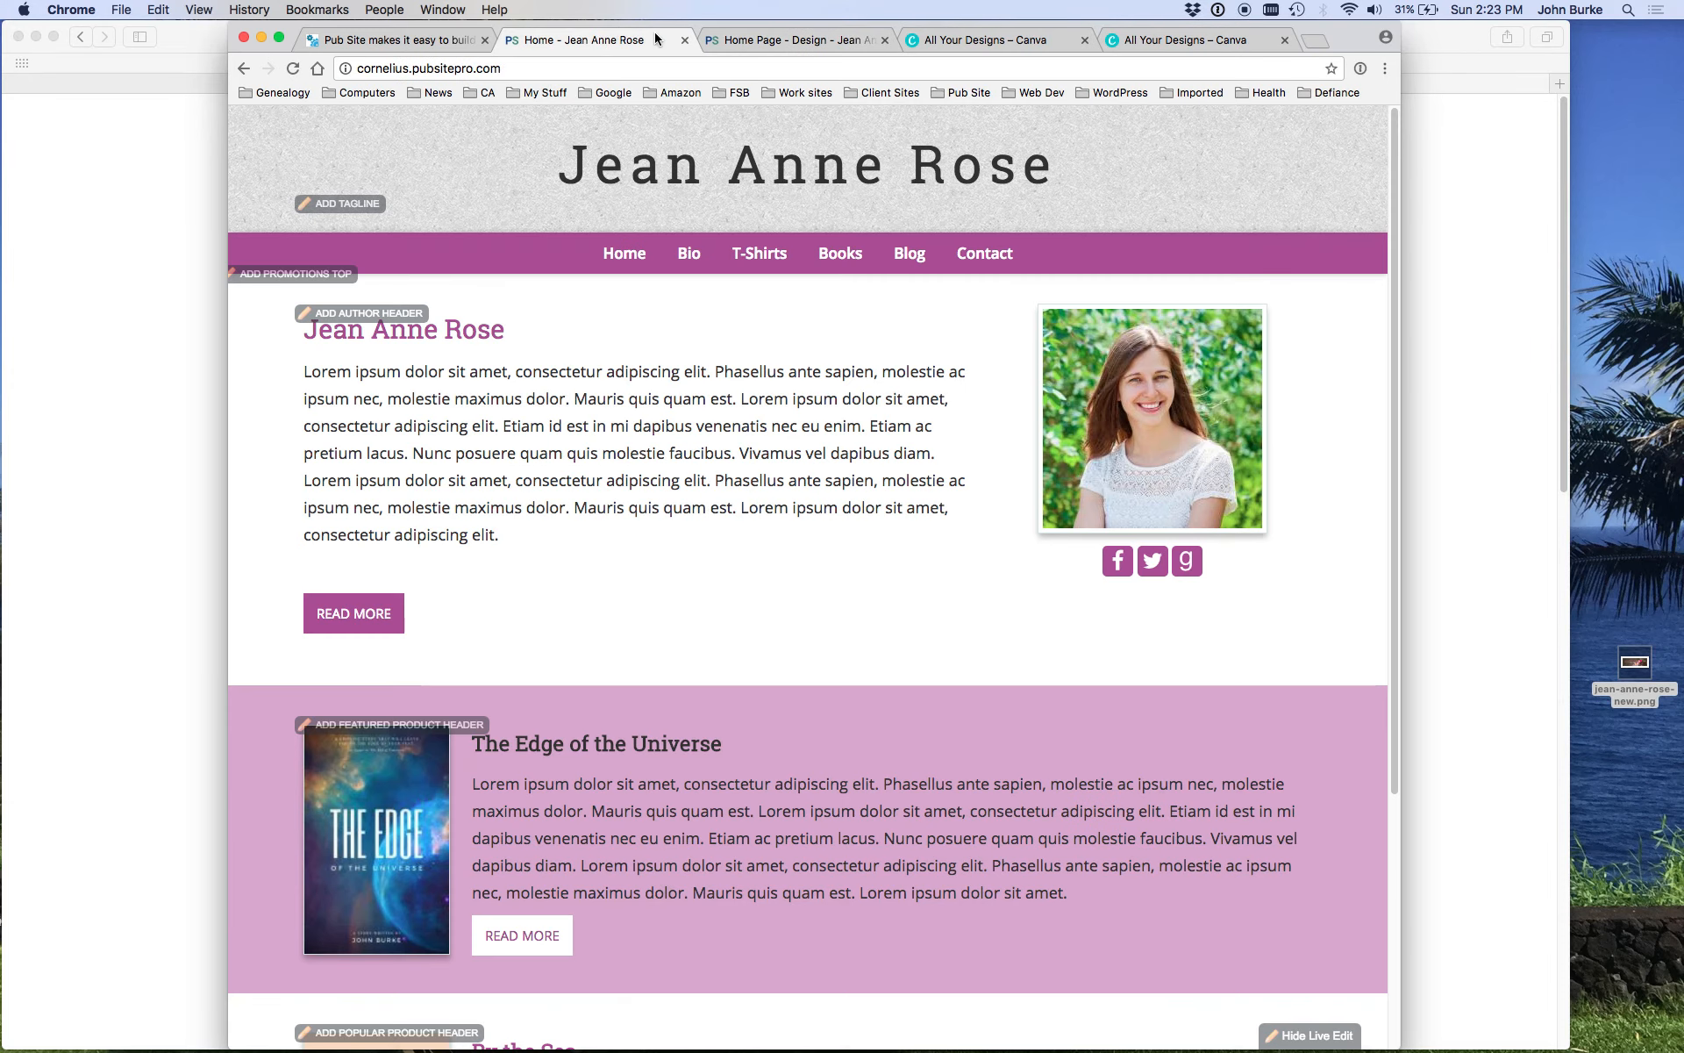
left_click(294, 70)
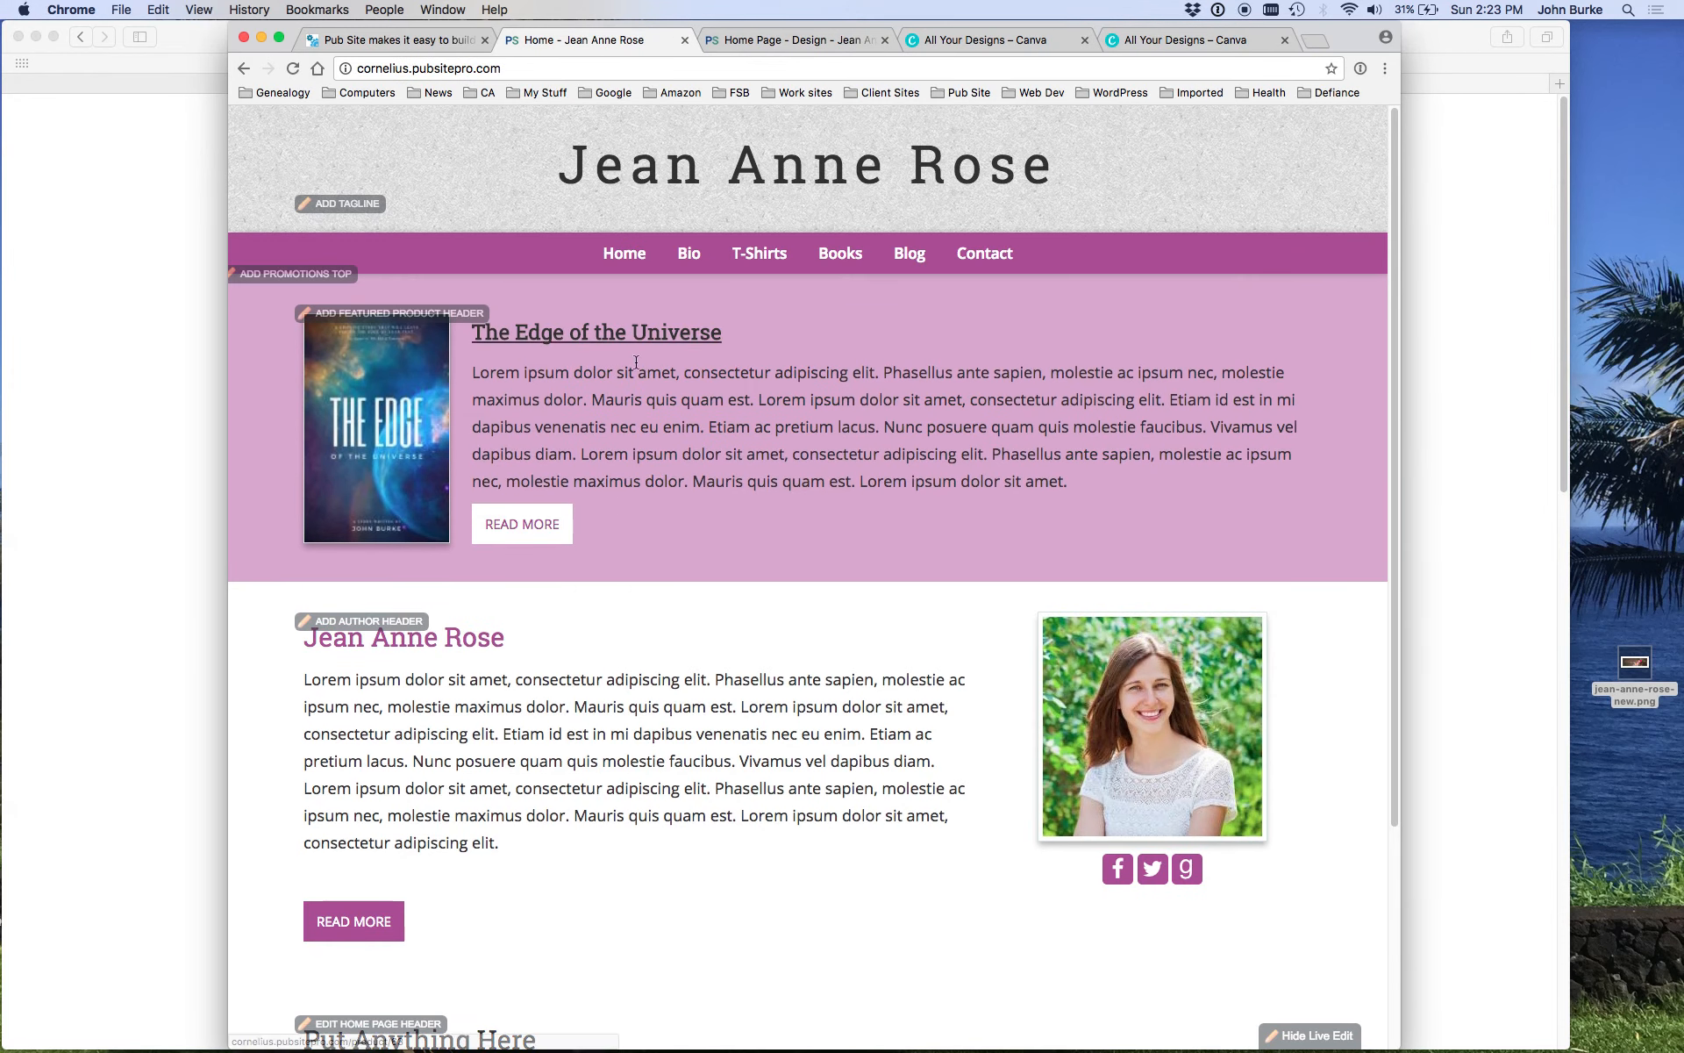
Step: Open the "Put Anything Here" home page header in the live content editor and leave it without saving
scroll(740, 579, "down", 3)
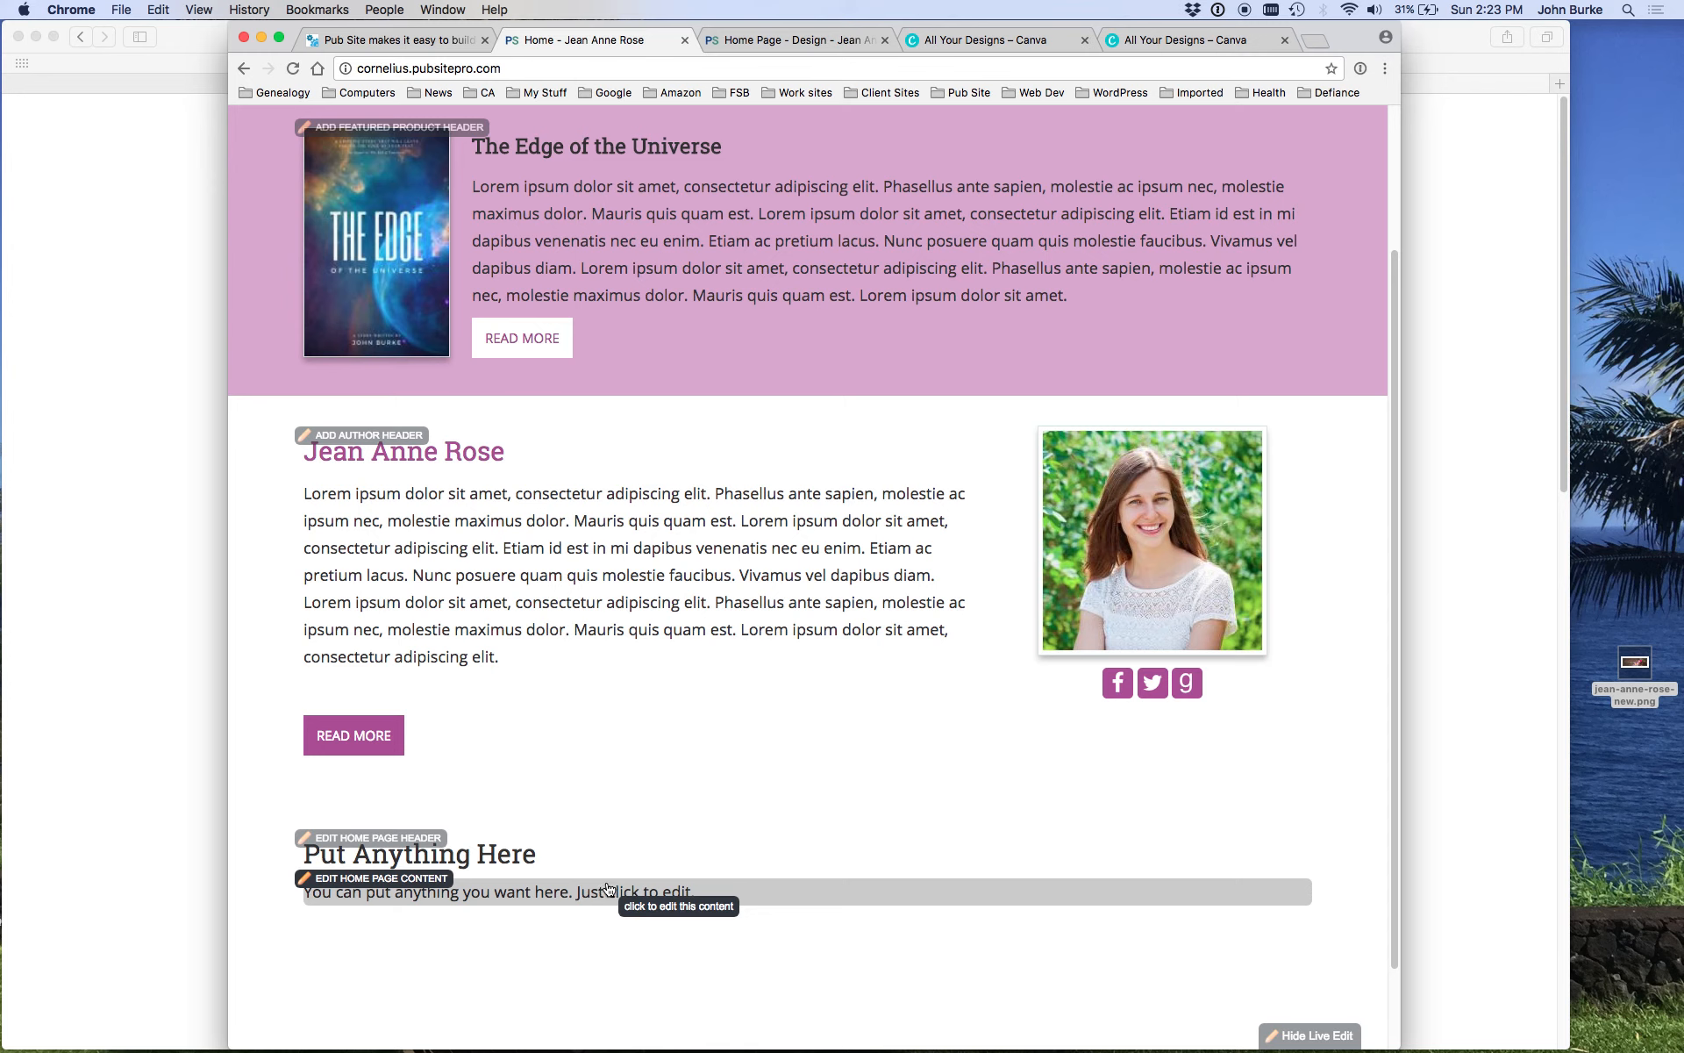
left_click(545, 859)
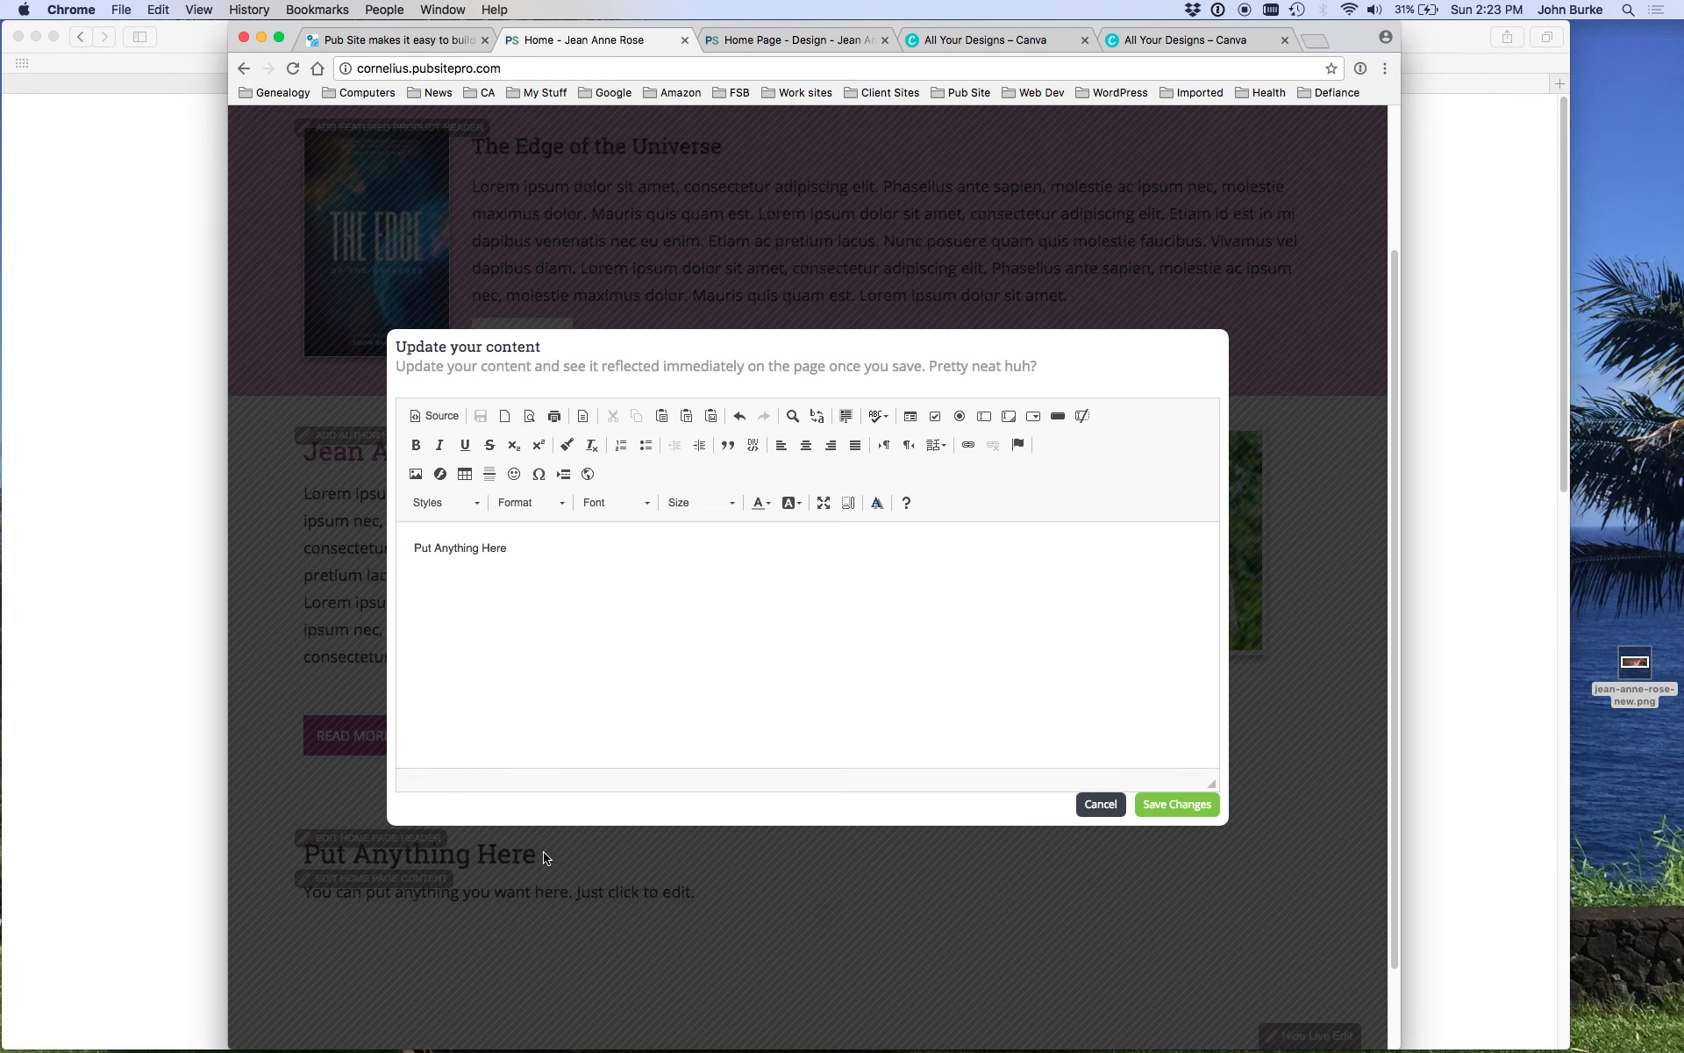
left_click_drag(527, 547, 403, 537)
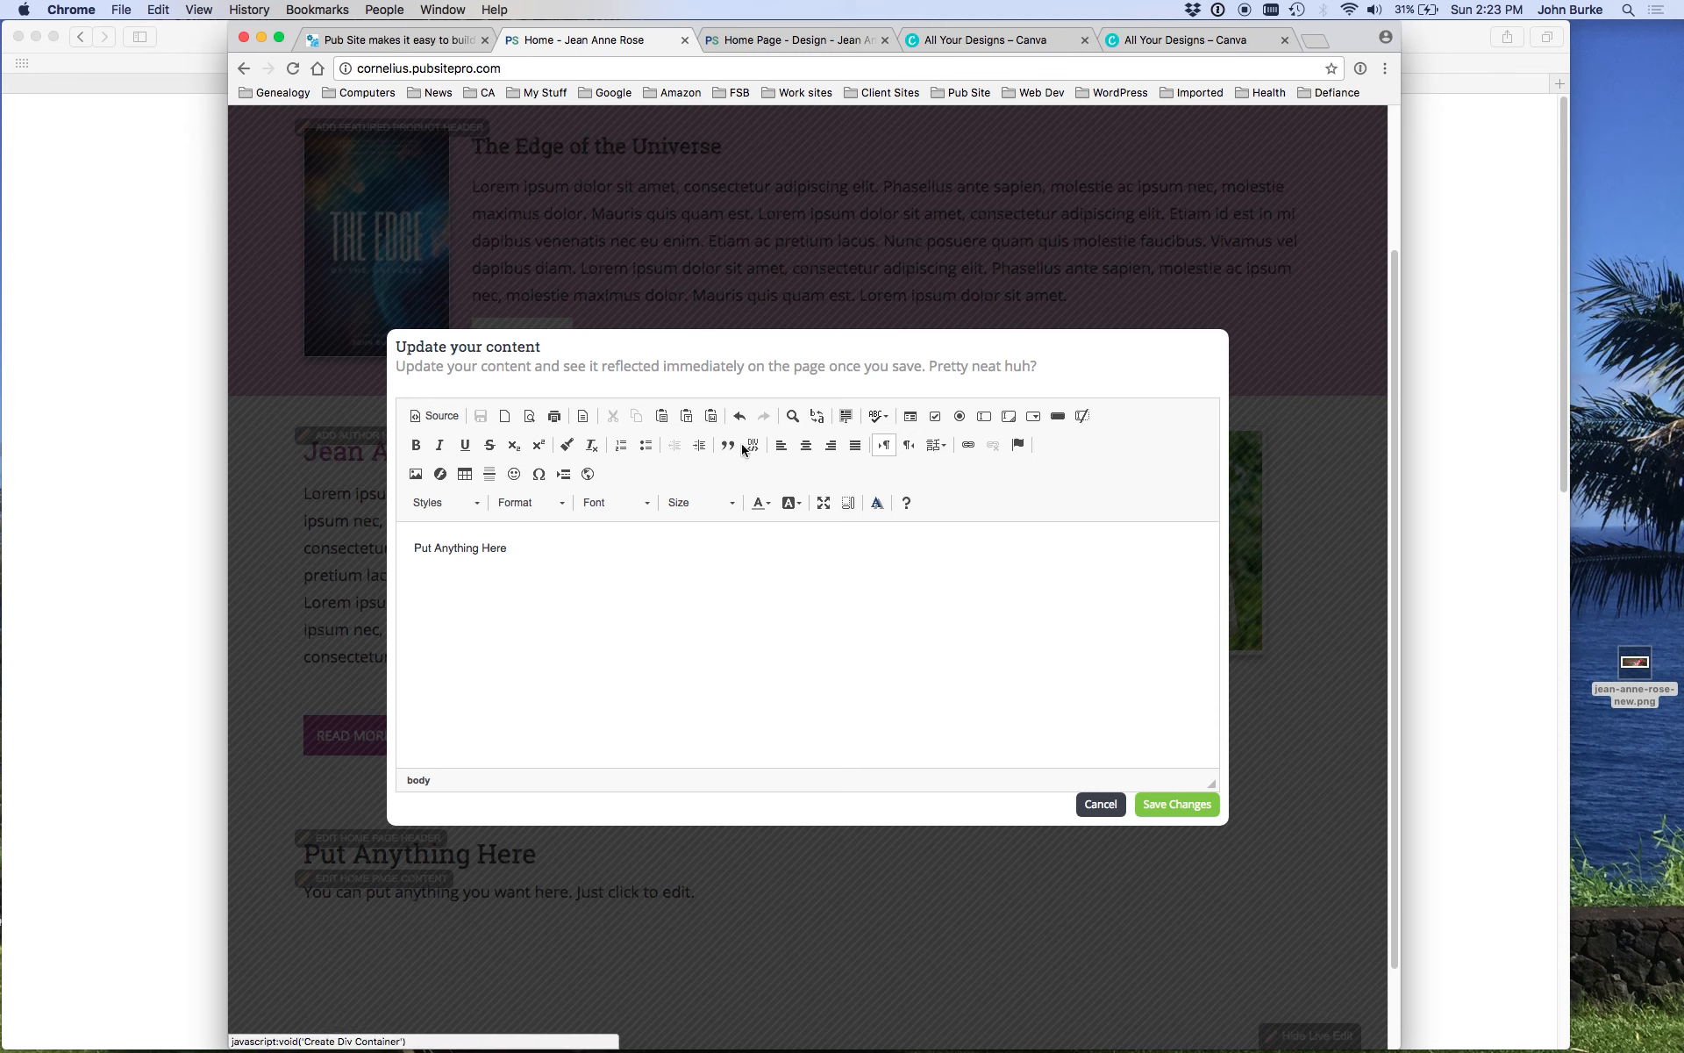
left_click(1126, 817)
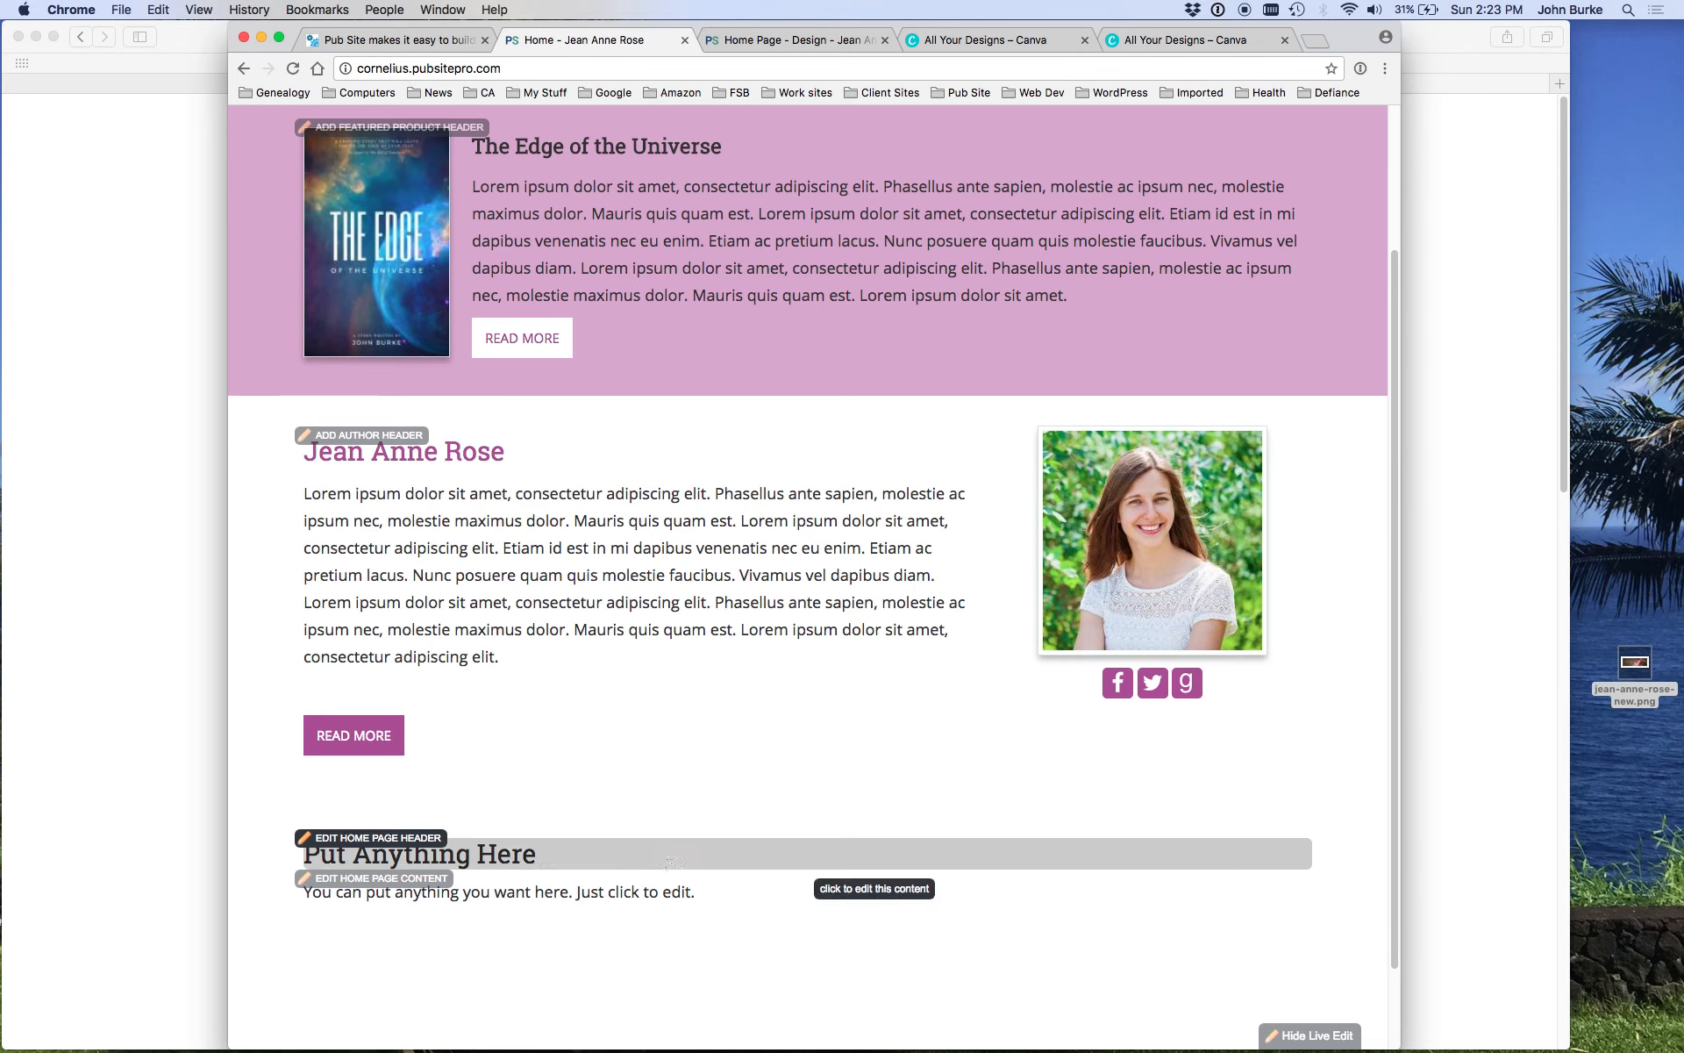
left_click(515, 855)
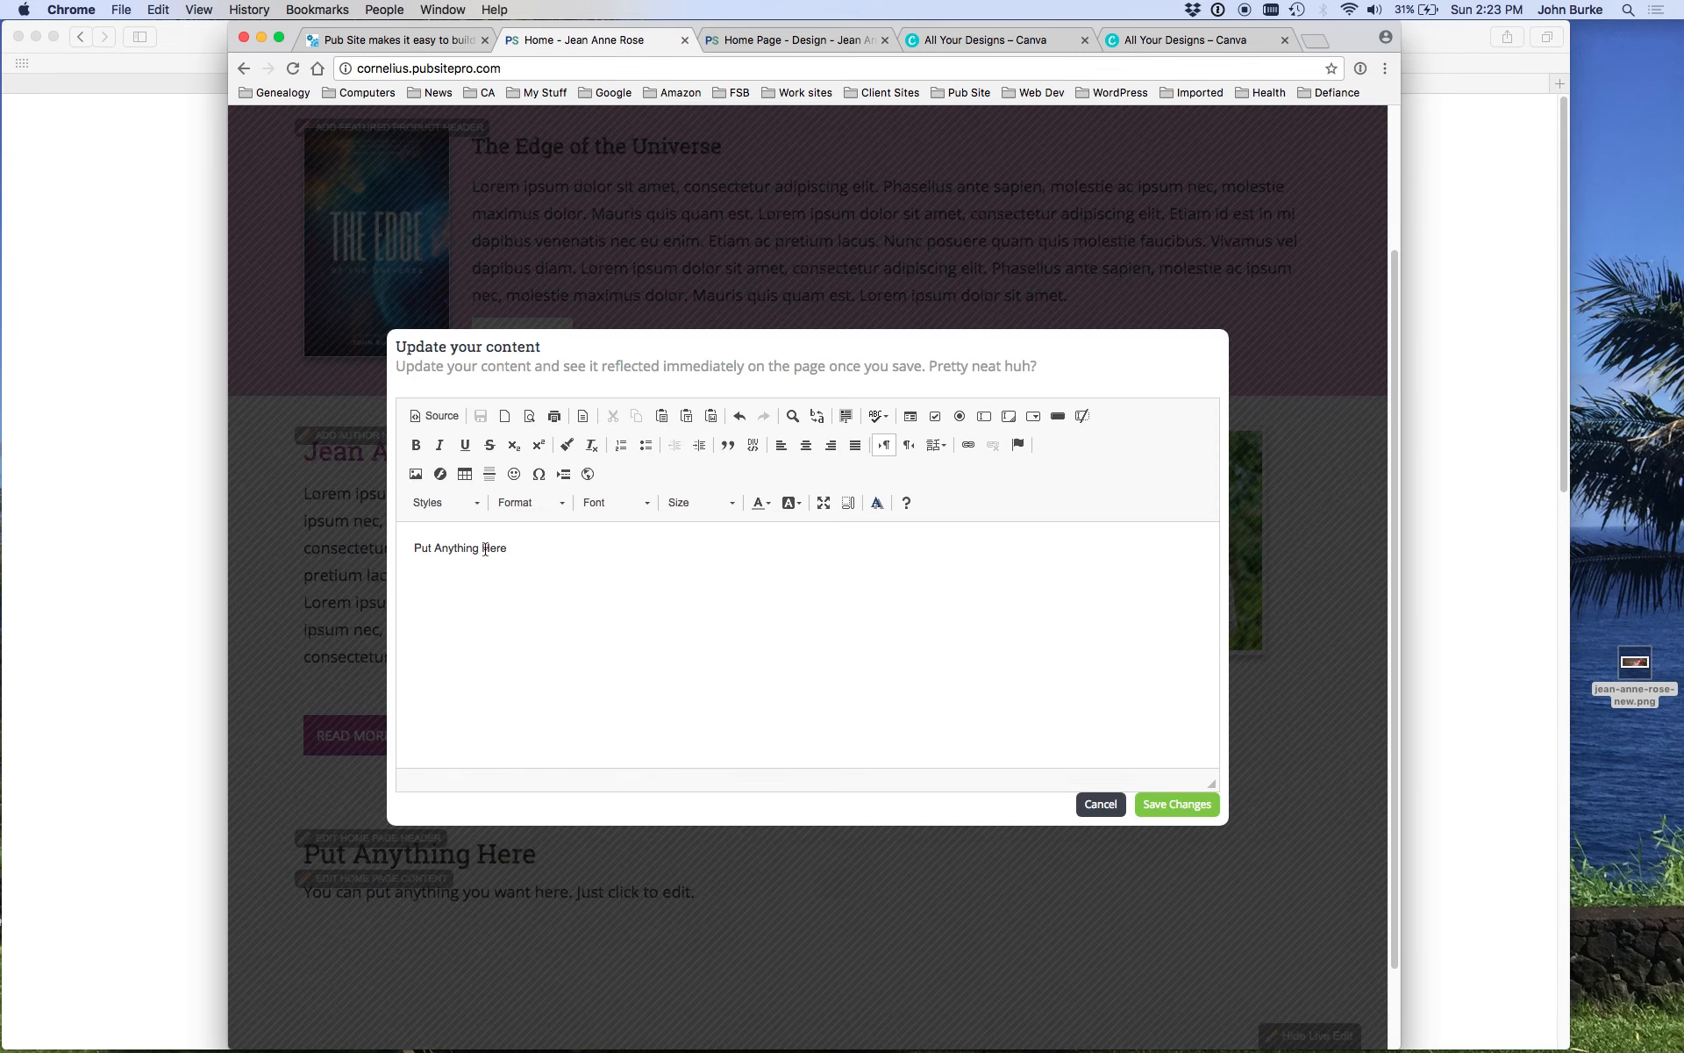
left_click(1100, 804)
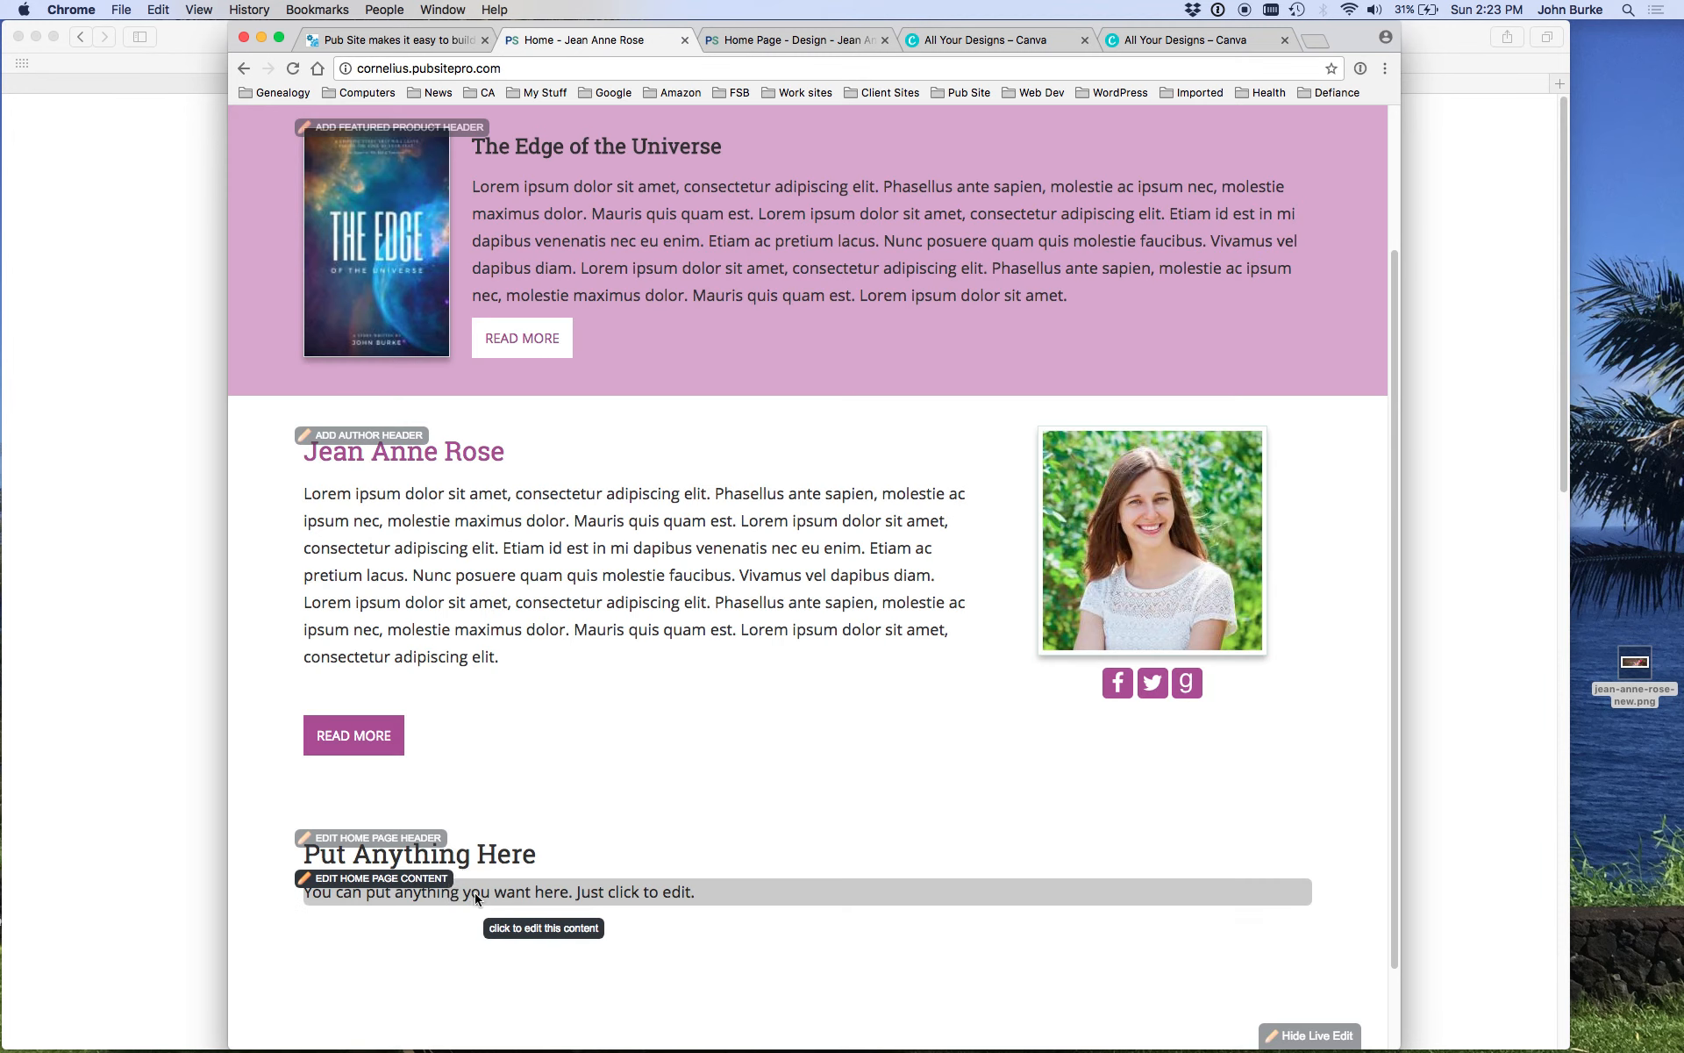
Step: Open the home page content text below the "Put Anything Here" header in the live content editor and leave it without saving
left_click(476, 892)
left_click(1108, 808)
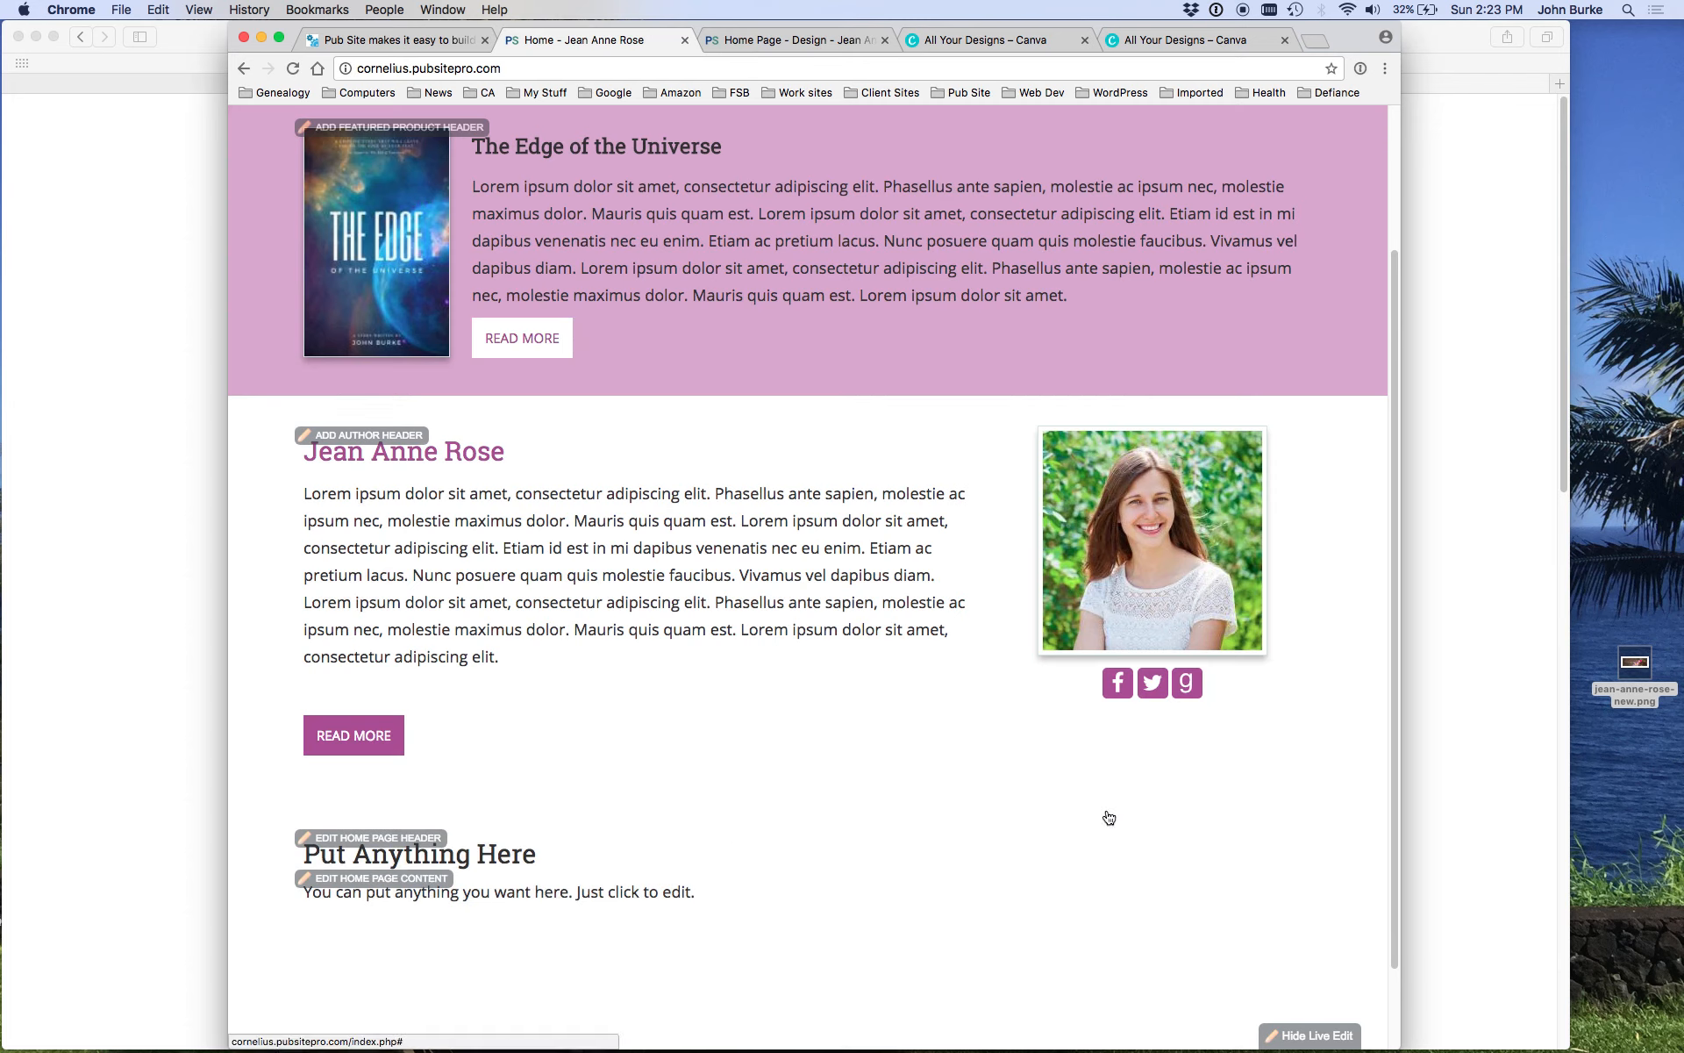
scroll(807, 869, "down", 2)
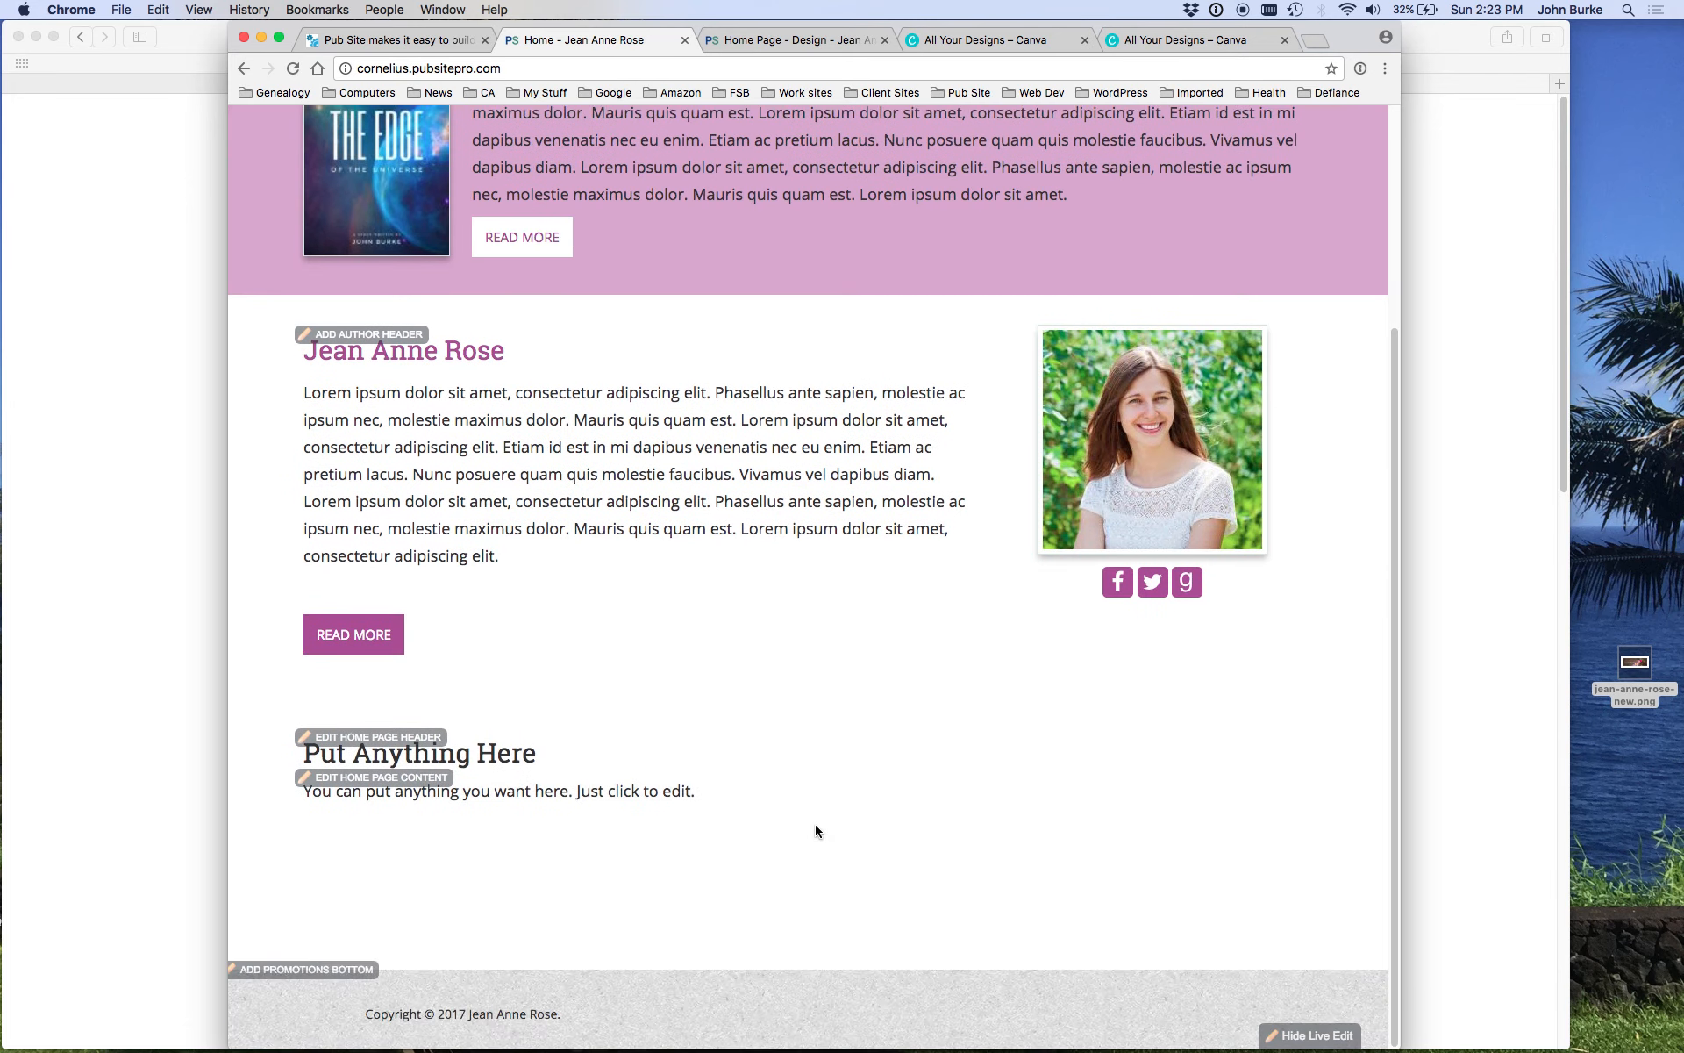
scroll(814, 831, "up", 5)
Step: Switch the home page layout to Featured & Popular Side-by-Side and reload the live home page
left_click(793, 39)
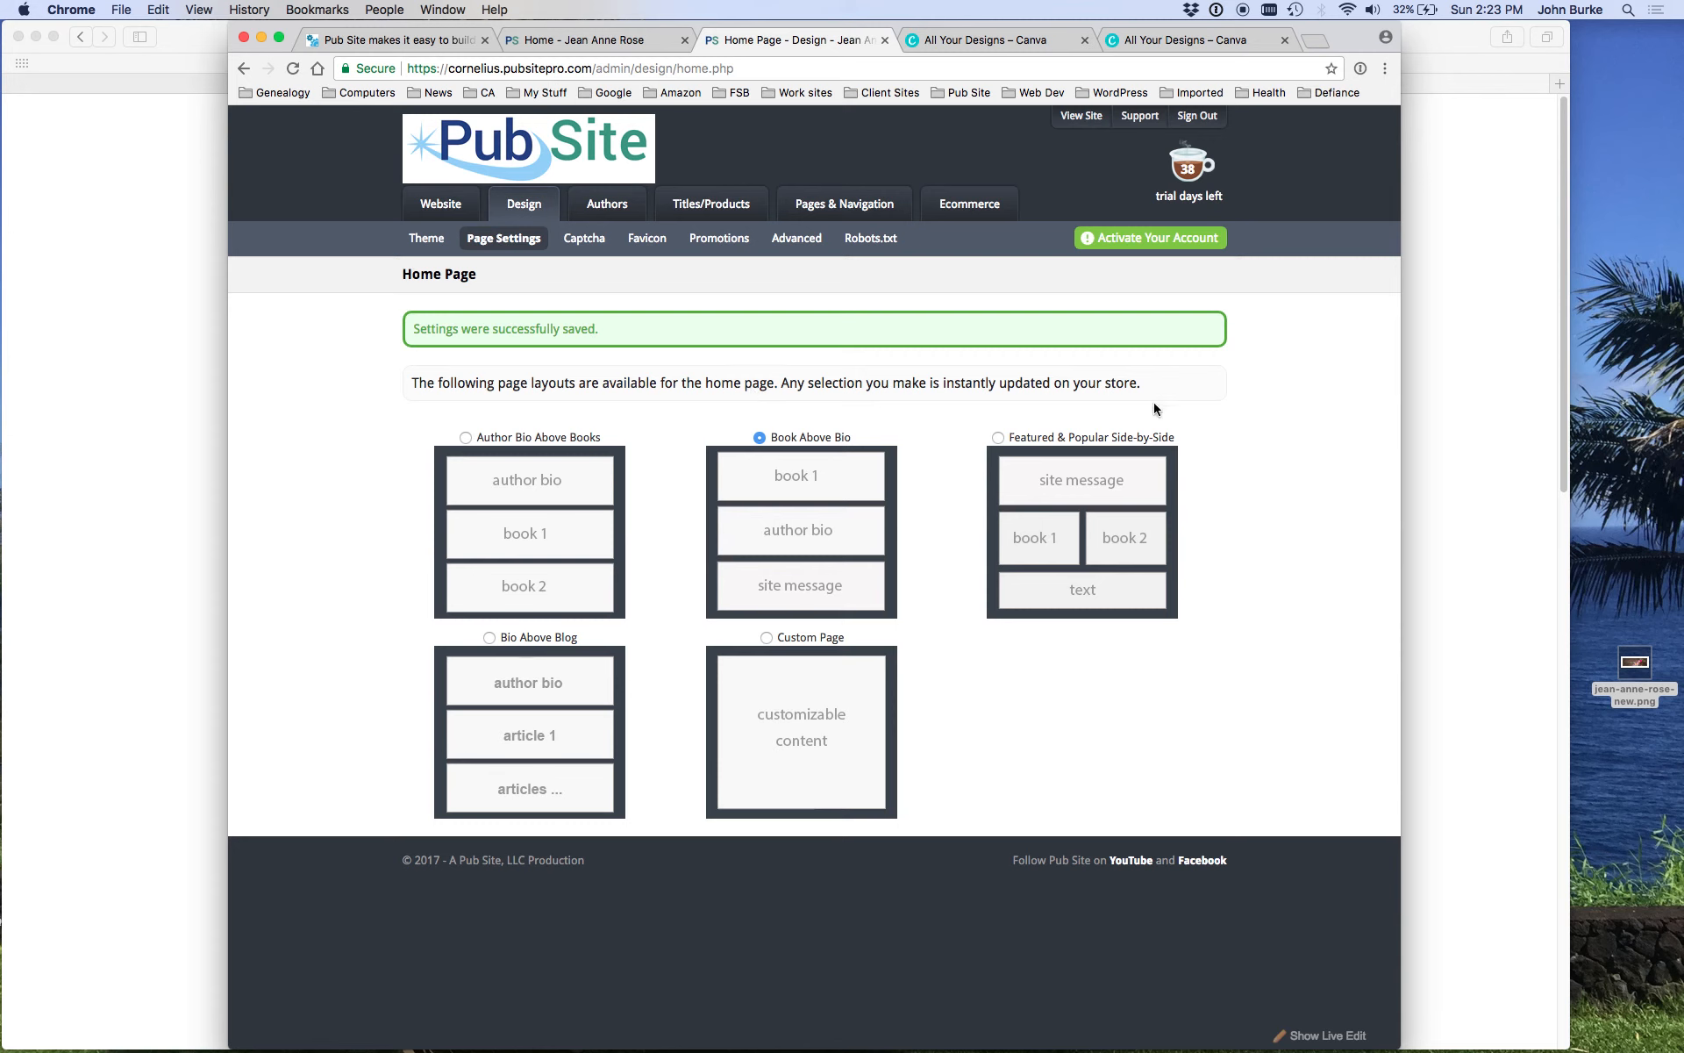
left_click(1000, 439)
left_click(575, 39)
left_click(293, 68)
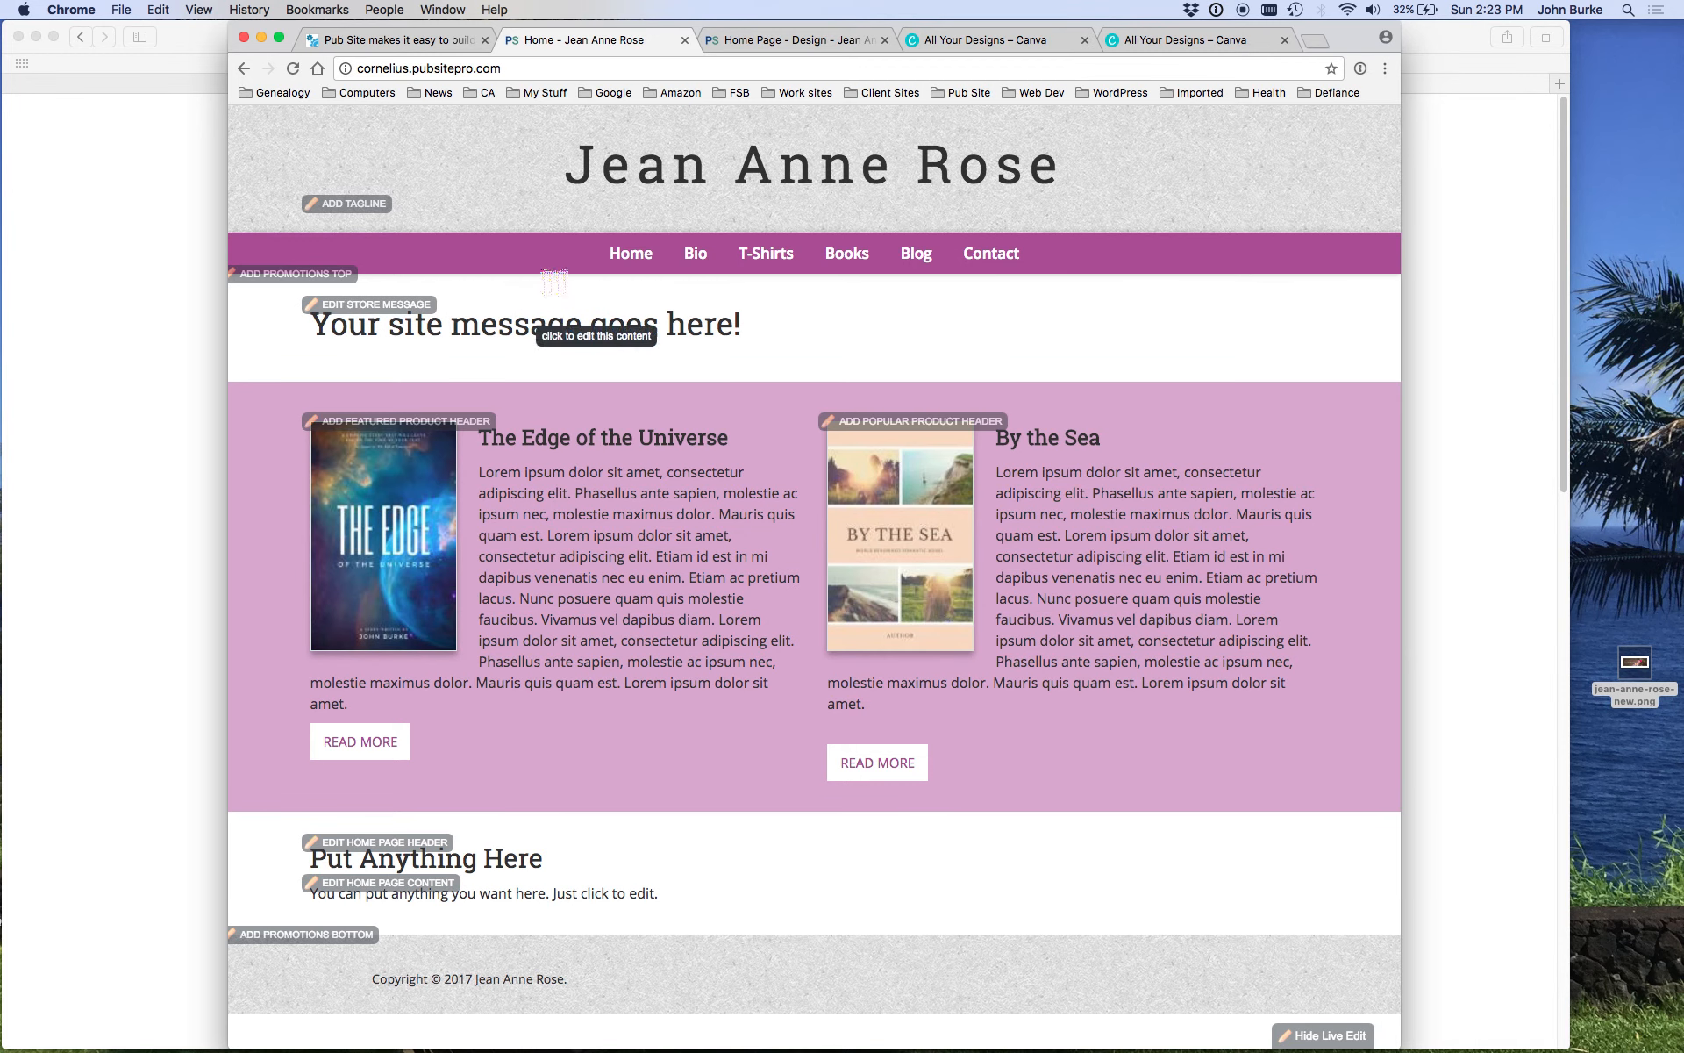
Step: Open the site message in the live content editor, leave it without saving, and hide the live edit labels
left_click(597, 304)
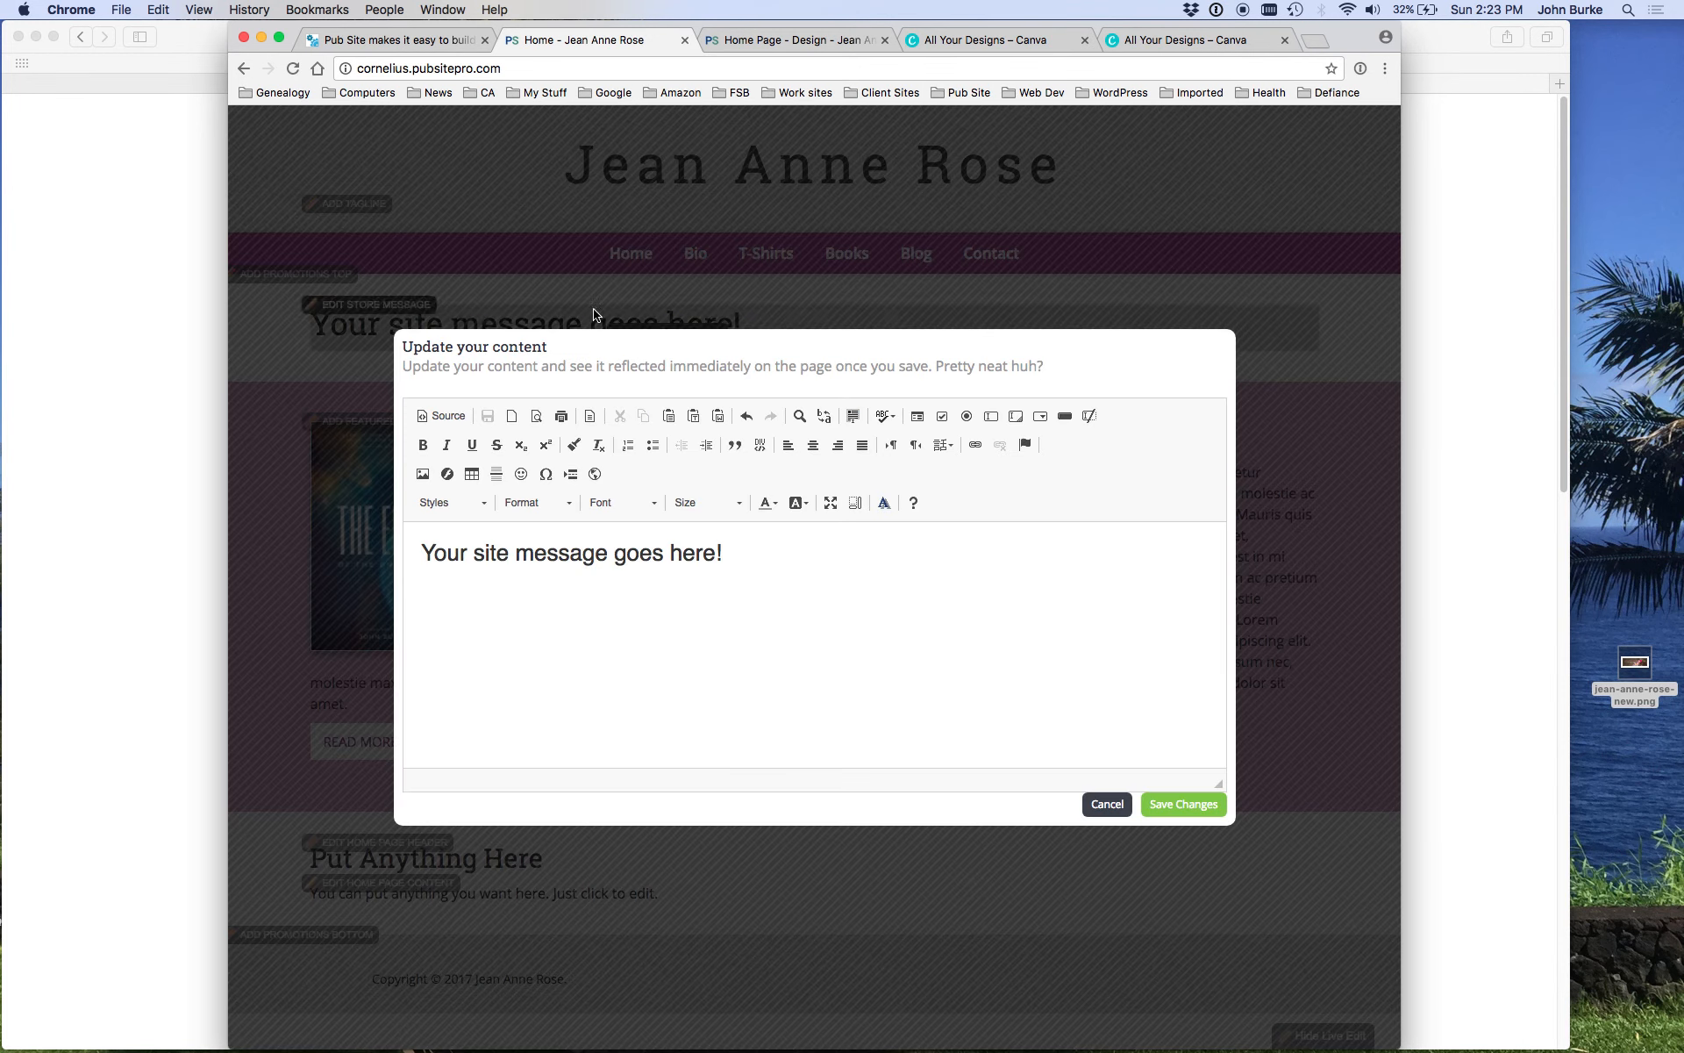
left_click(1112, 804)
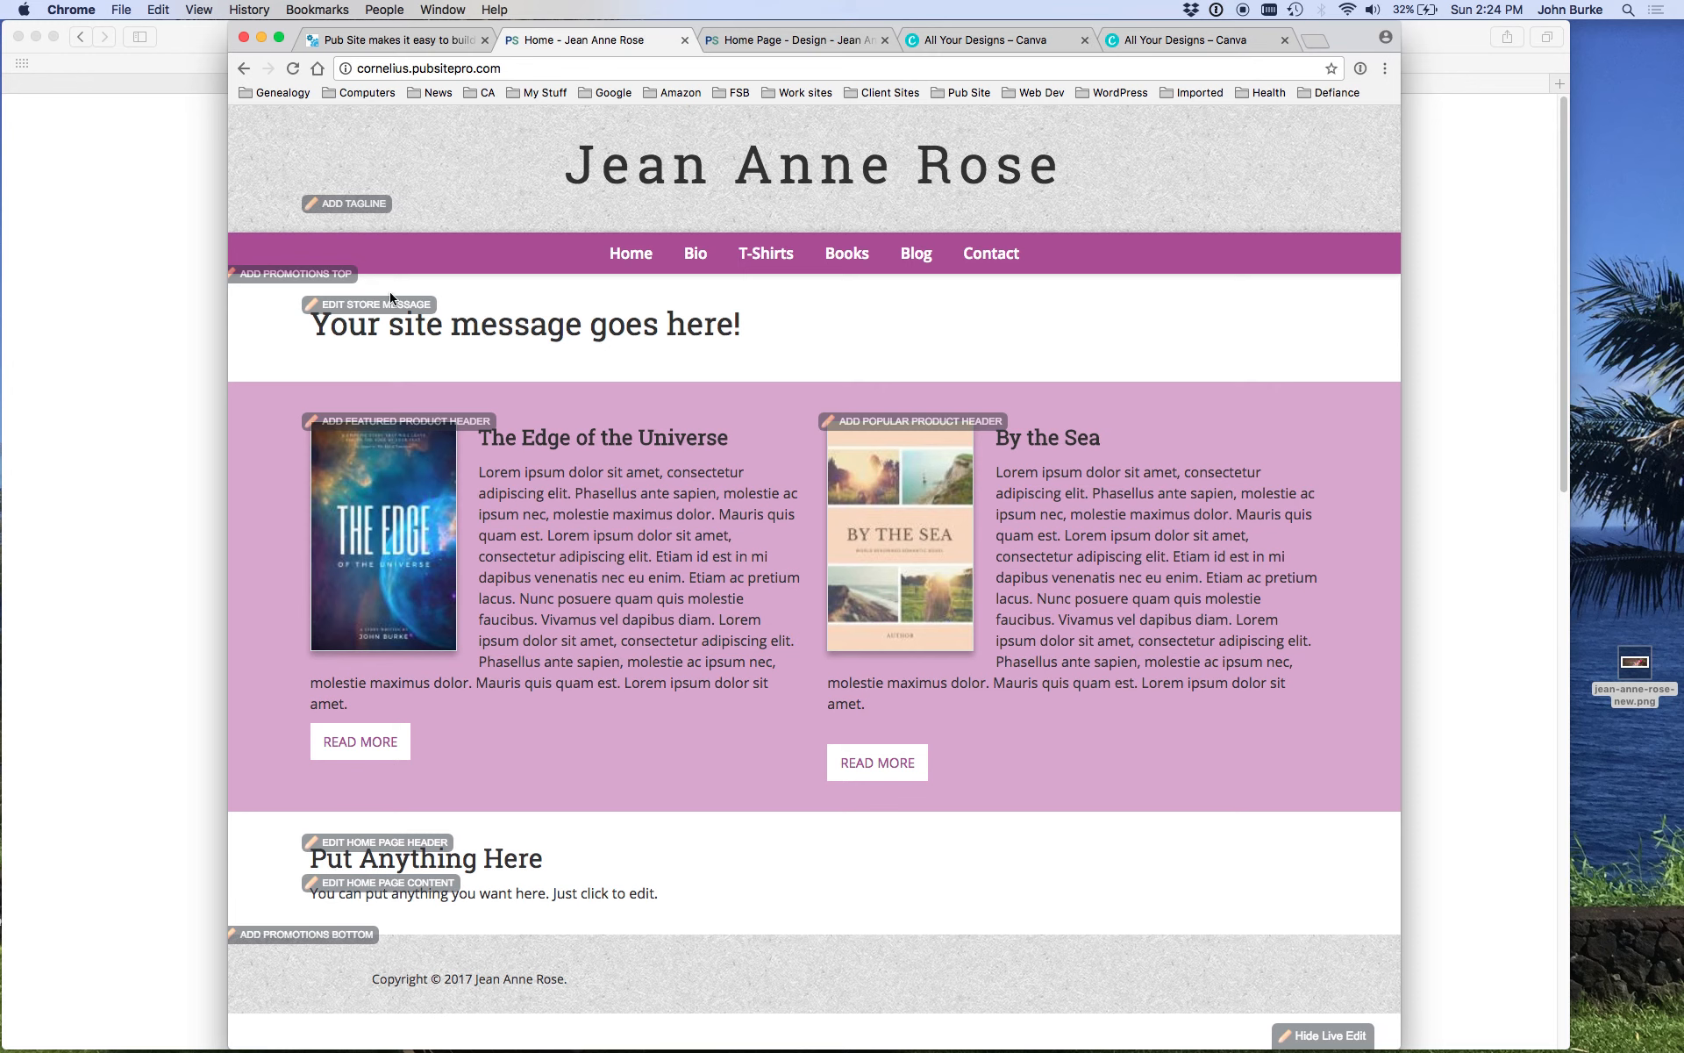
left_click(1339, 1043)
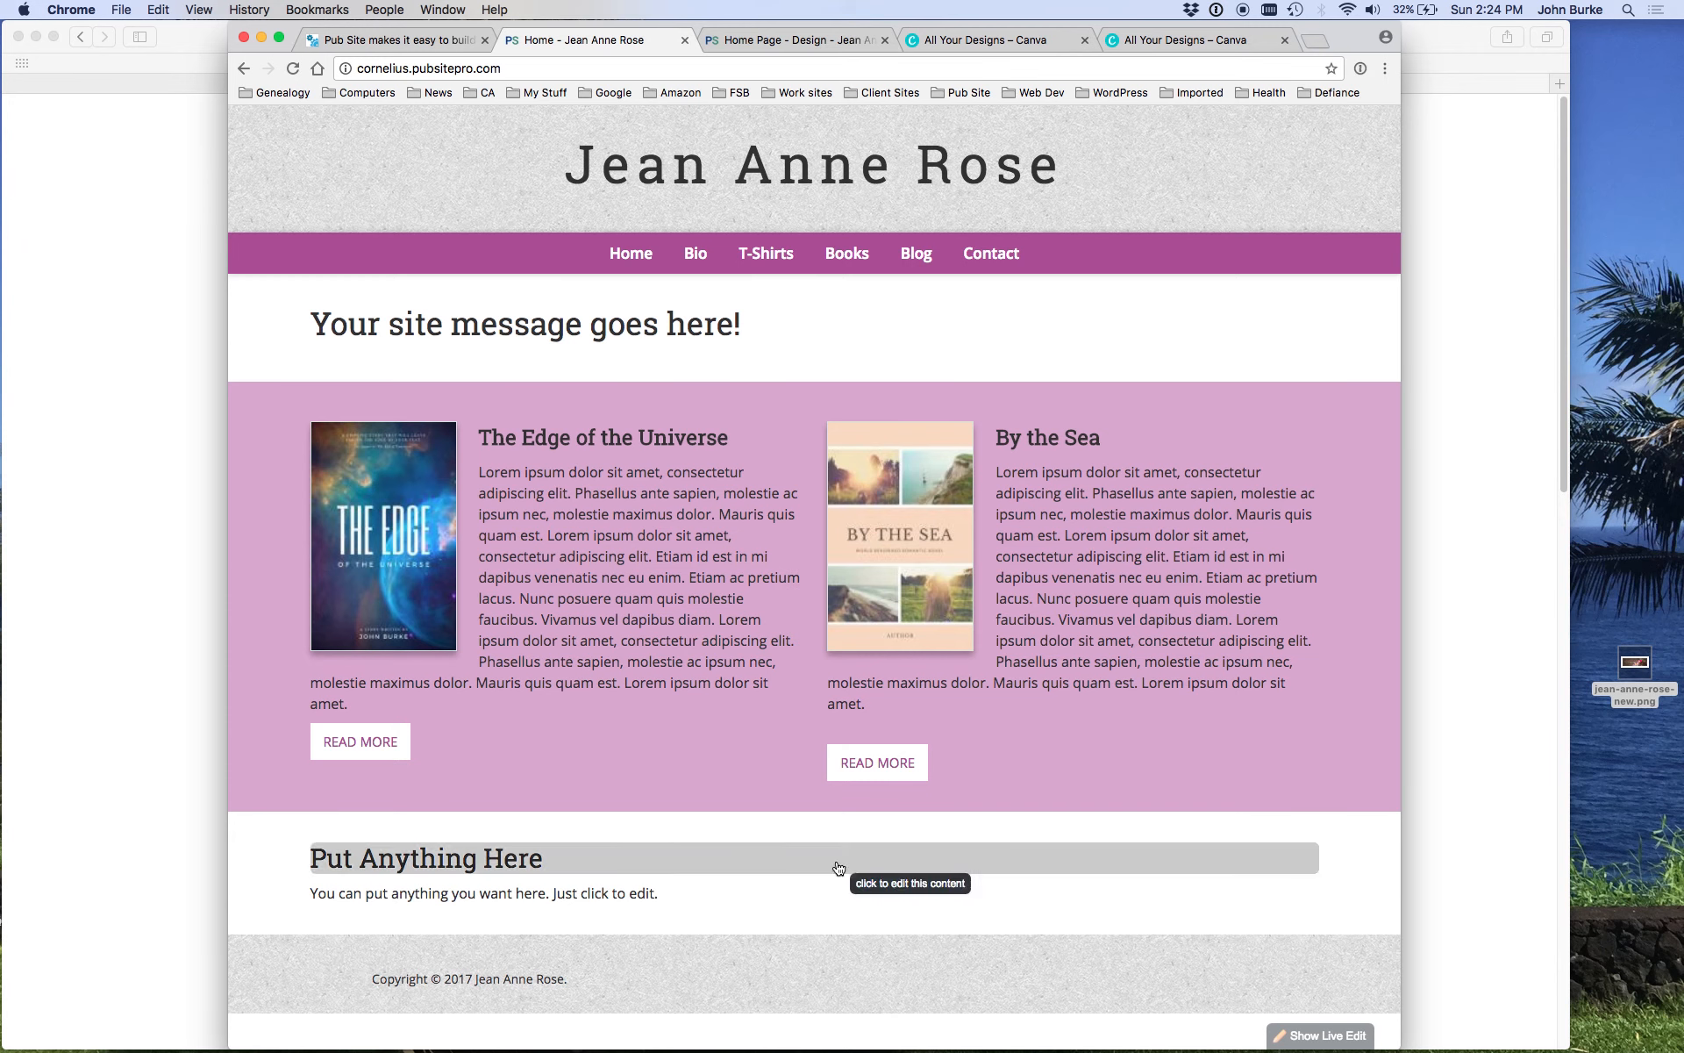
Step: Switch the home page layout to Bio Above Blog and review the author bio and blog articles on the live home page
left_click(768, 40)
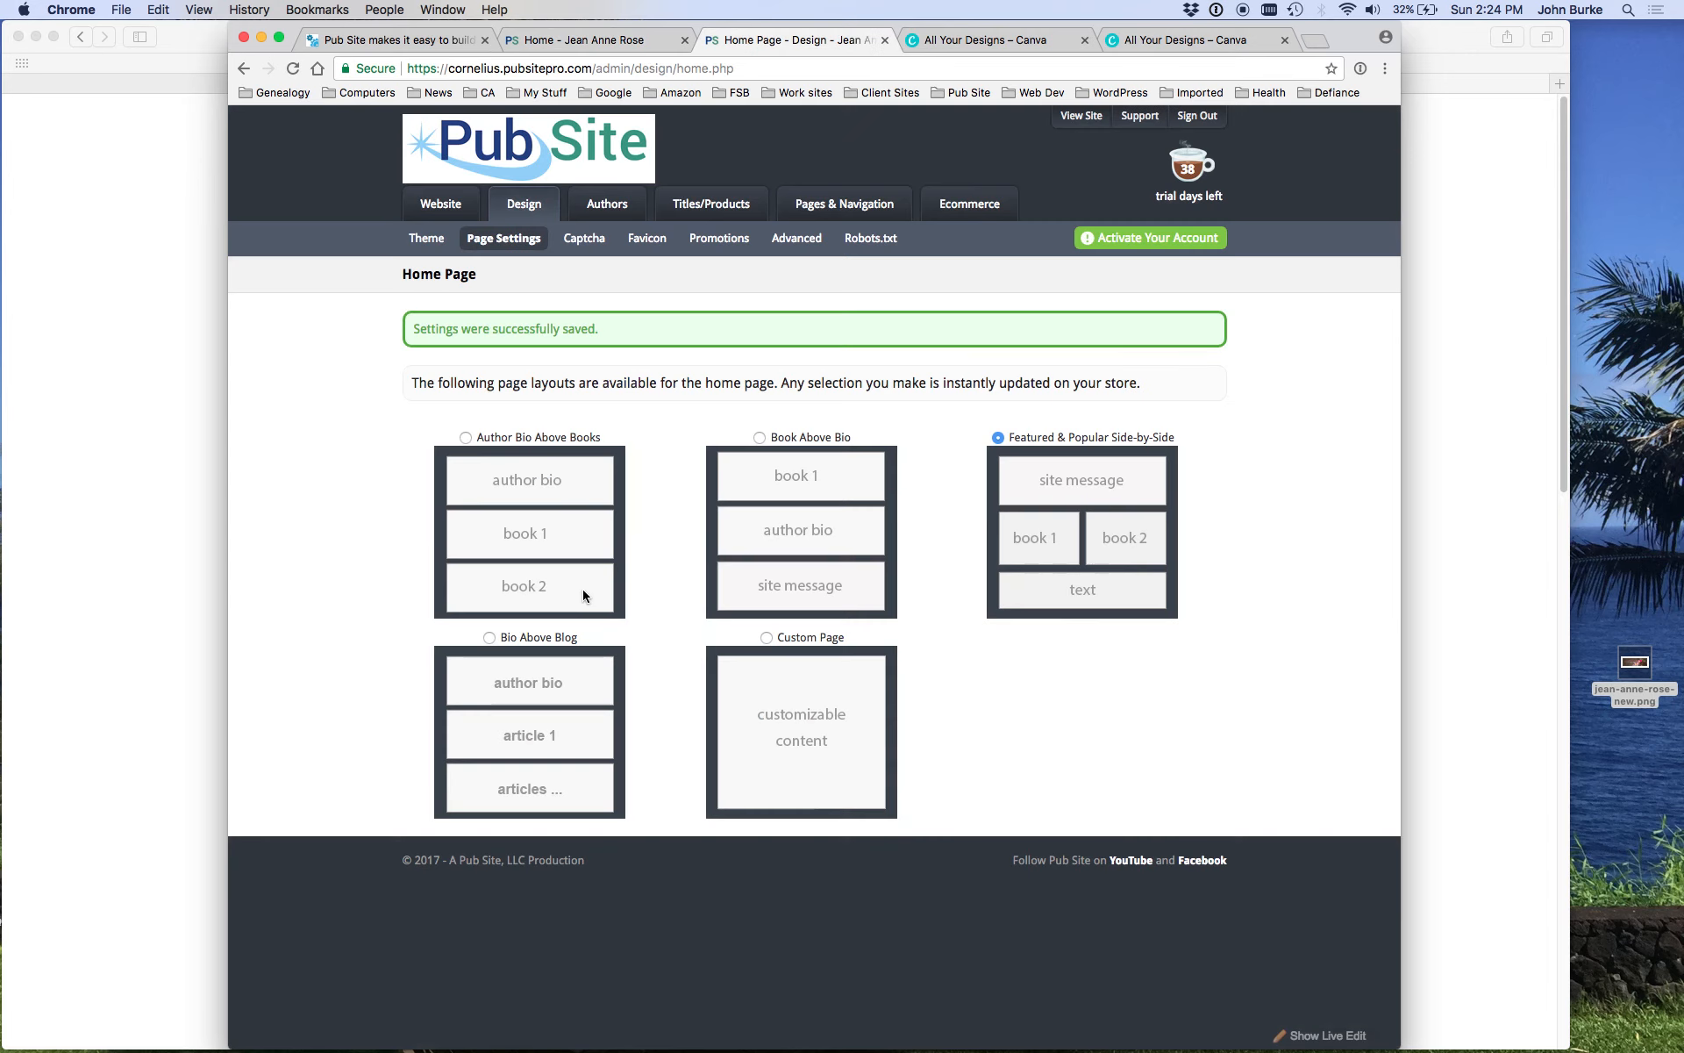
left_click(489, 639)
left_click(656, 44)
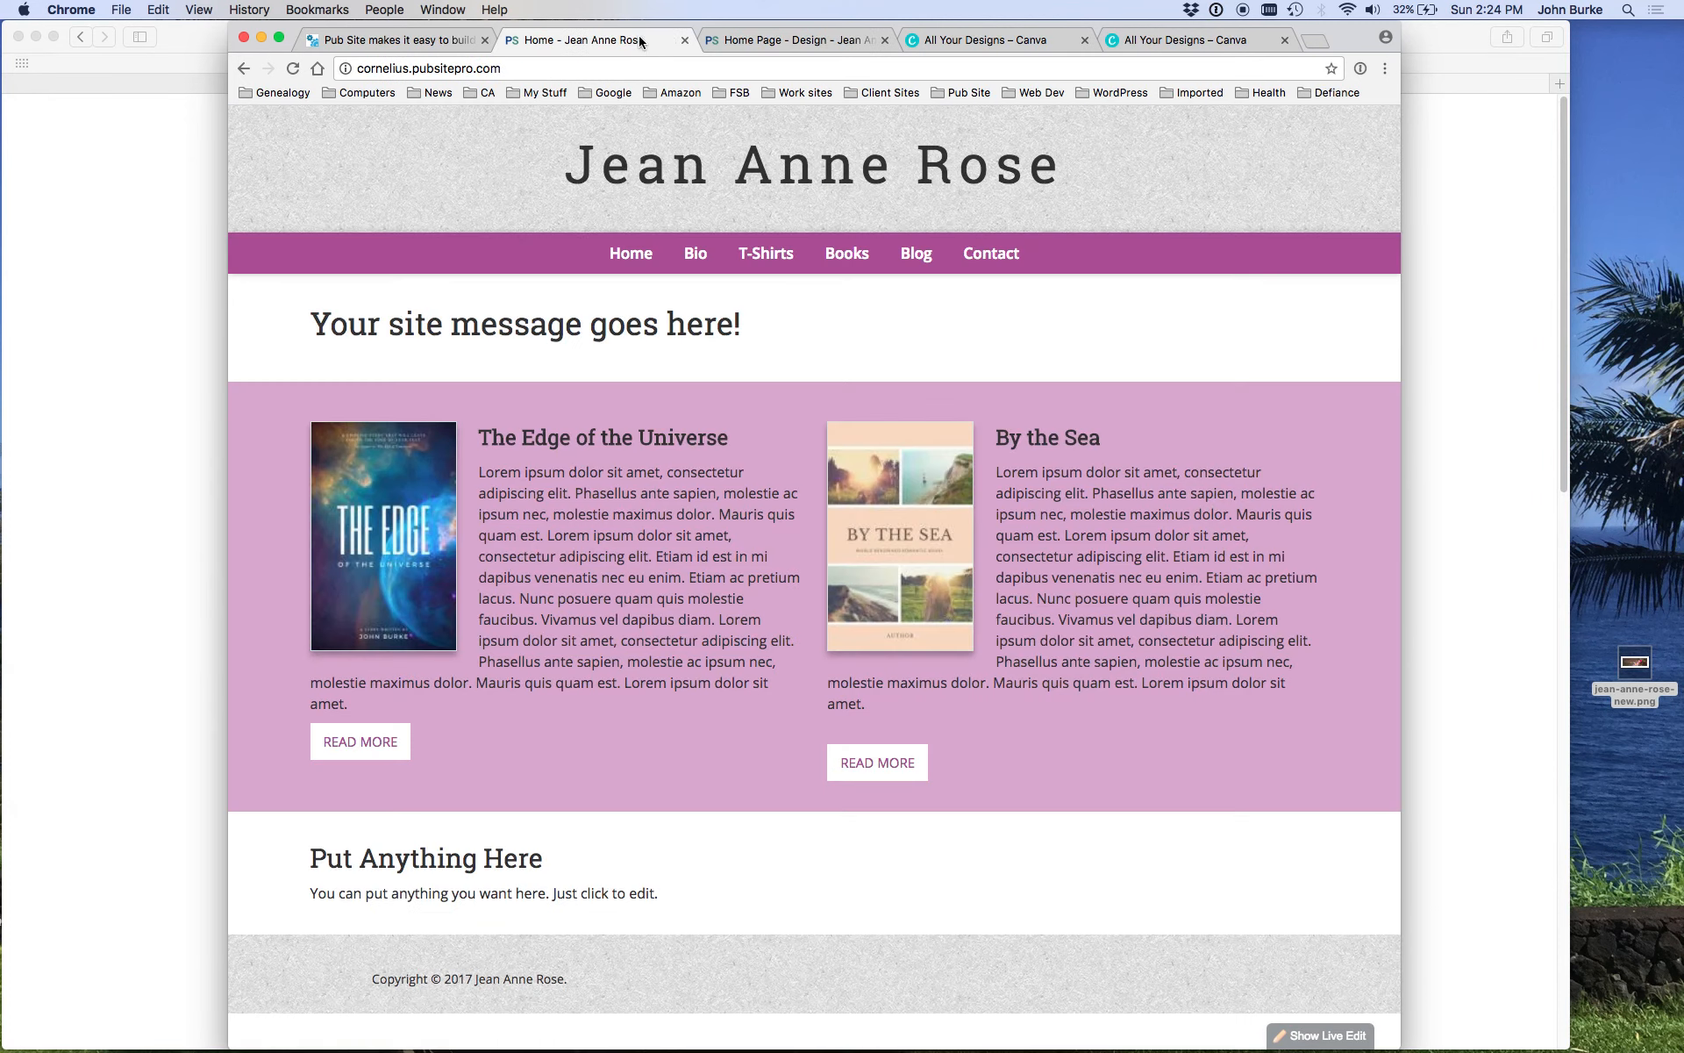
left_click(630, 261)
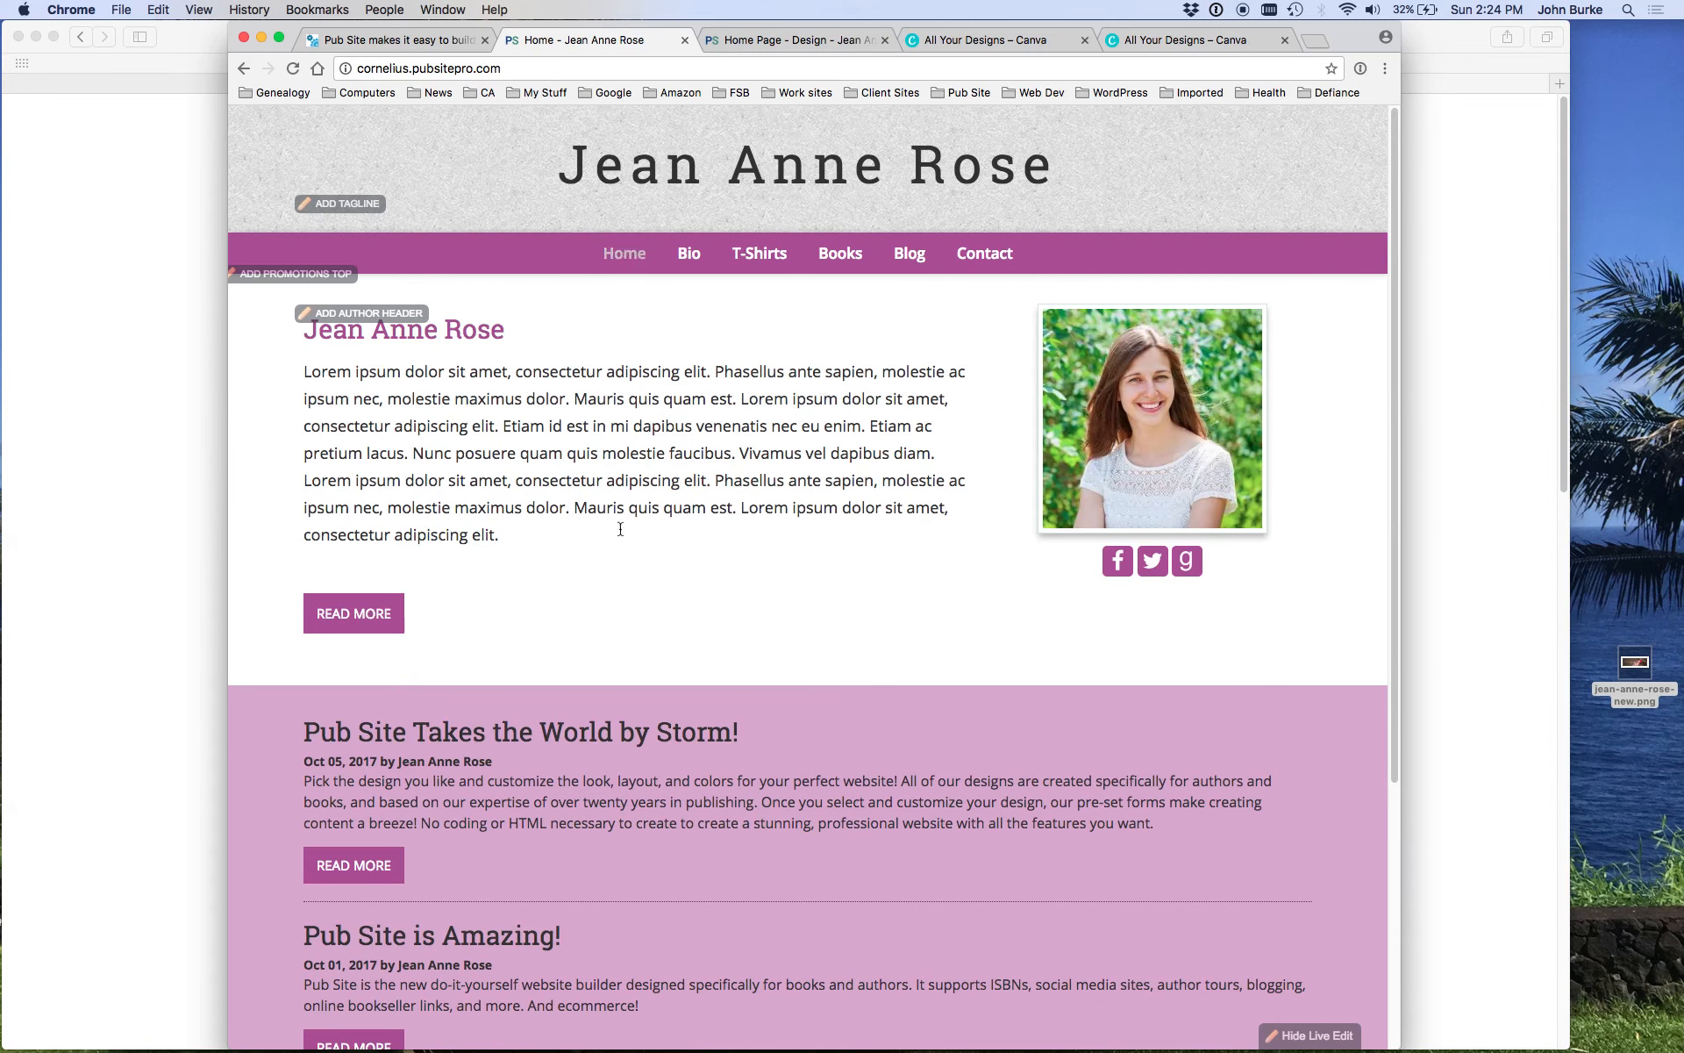
scroll(820, 484, "down", 5)
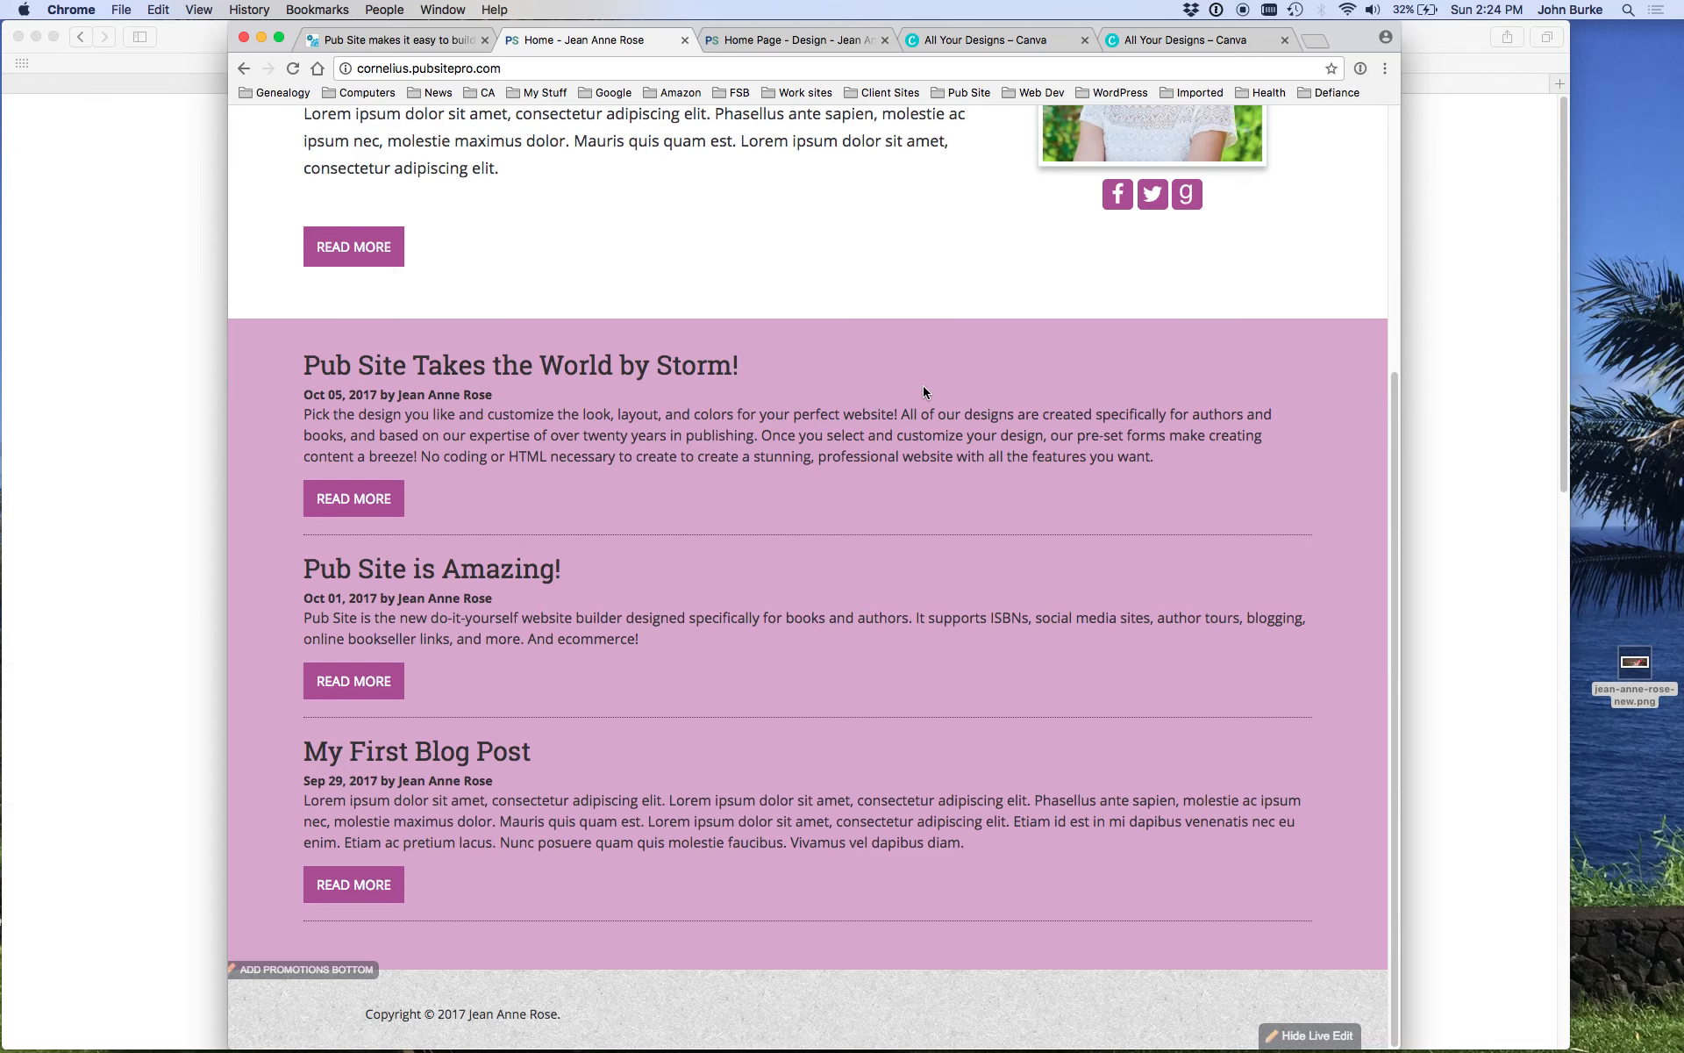
scroll(936, 386, "up", 5)
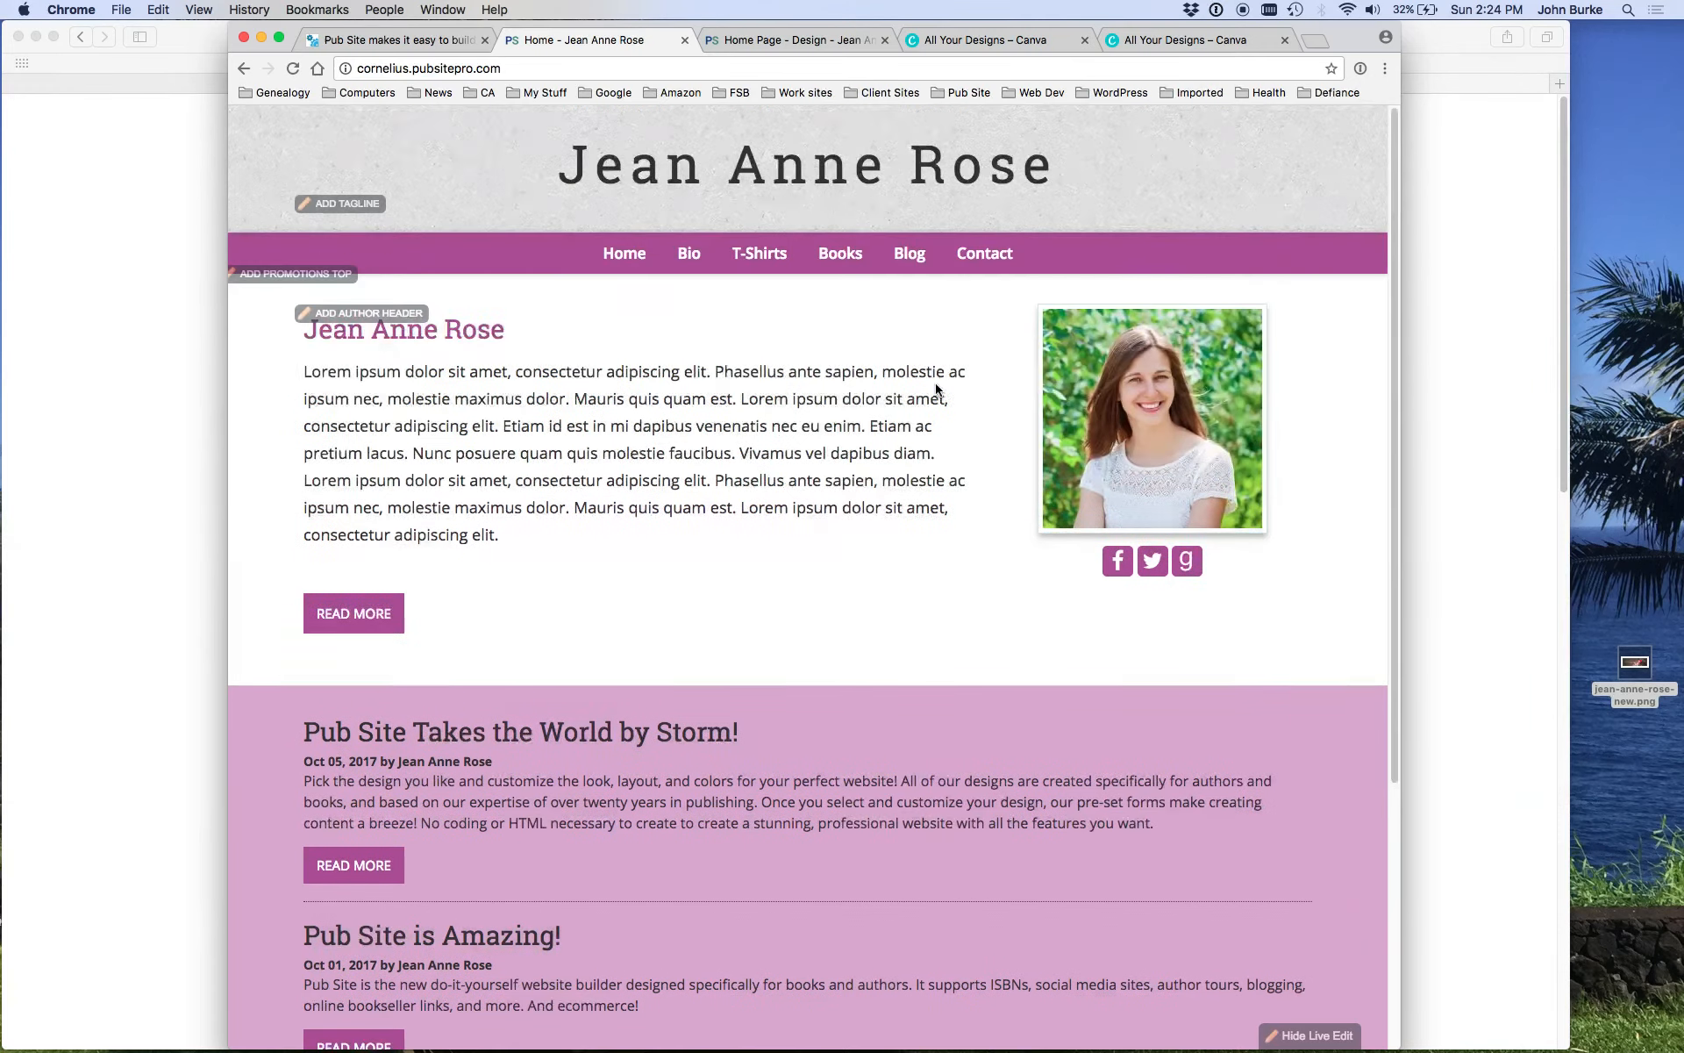
scroll(677, 524, "down", 5)
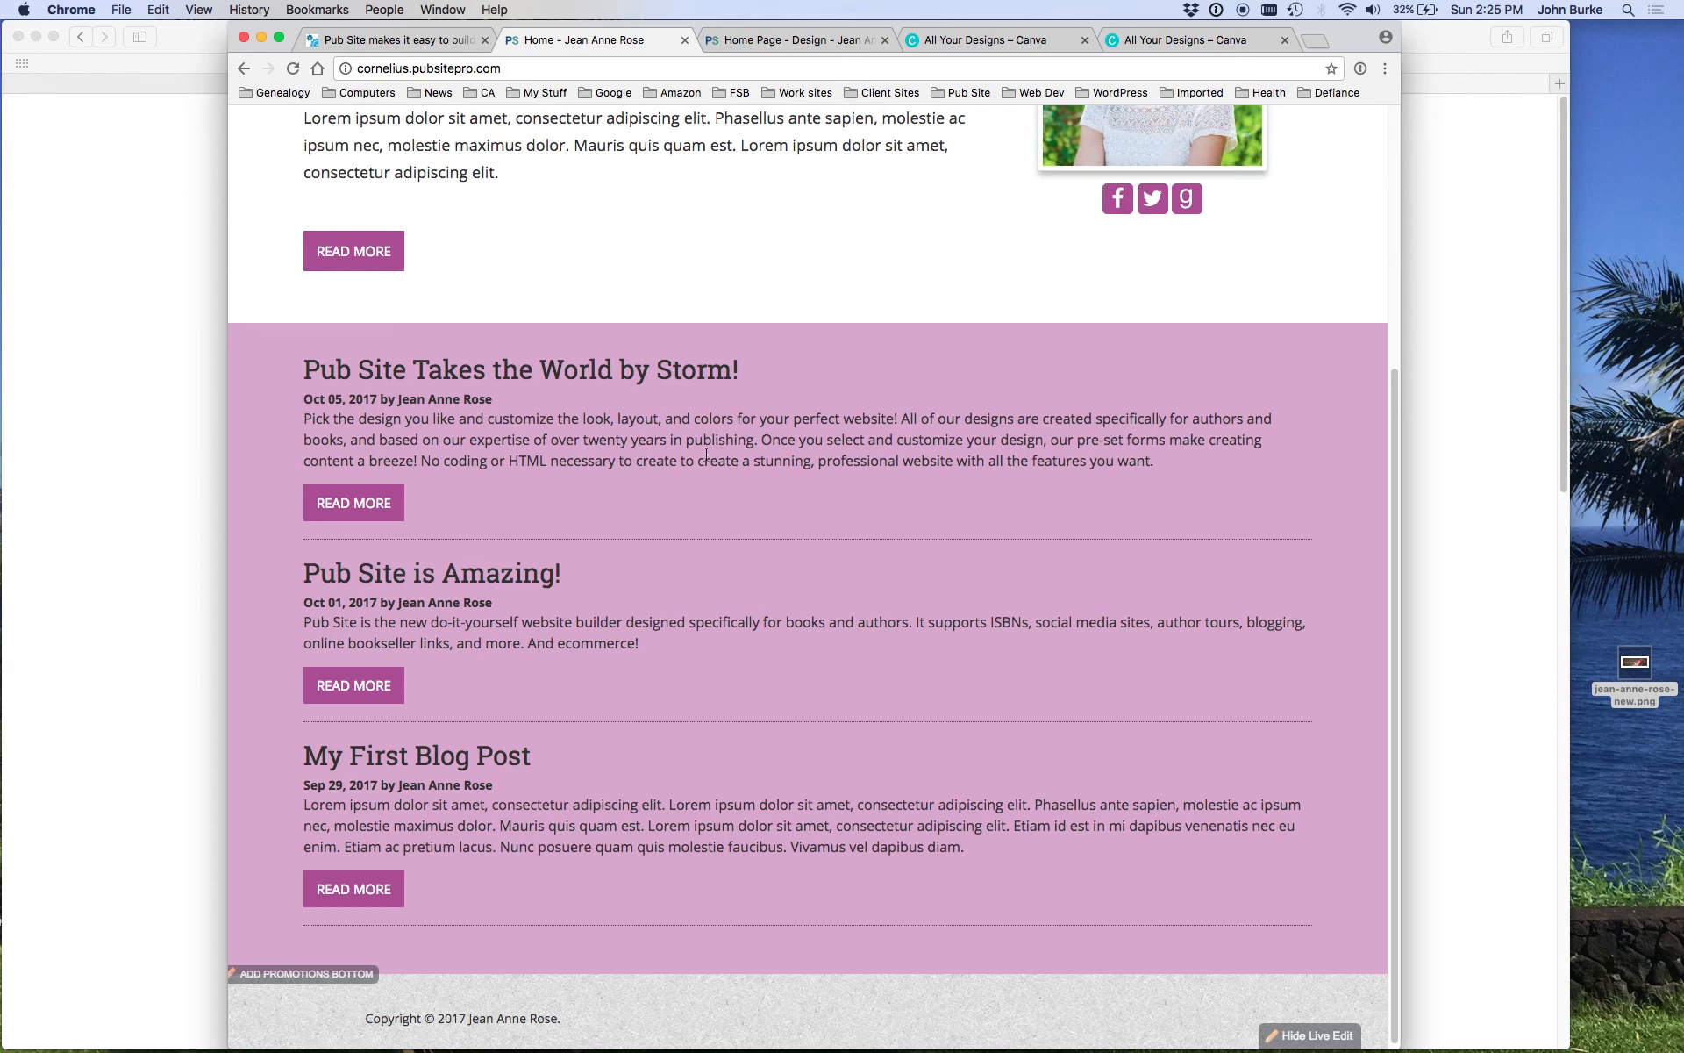
scroll(728, 417, "up", 5)
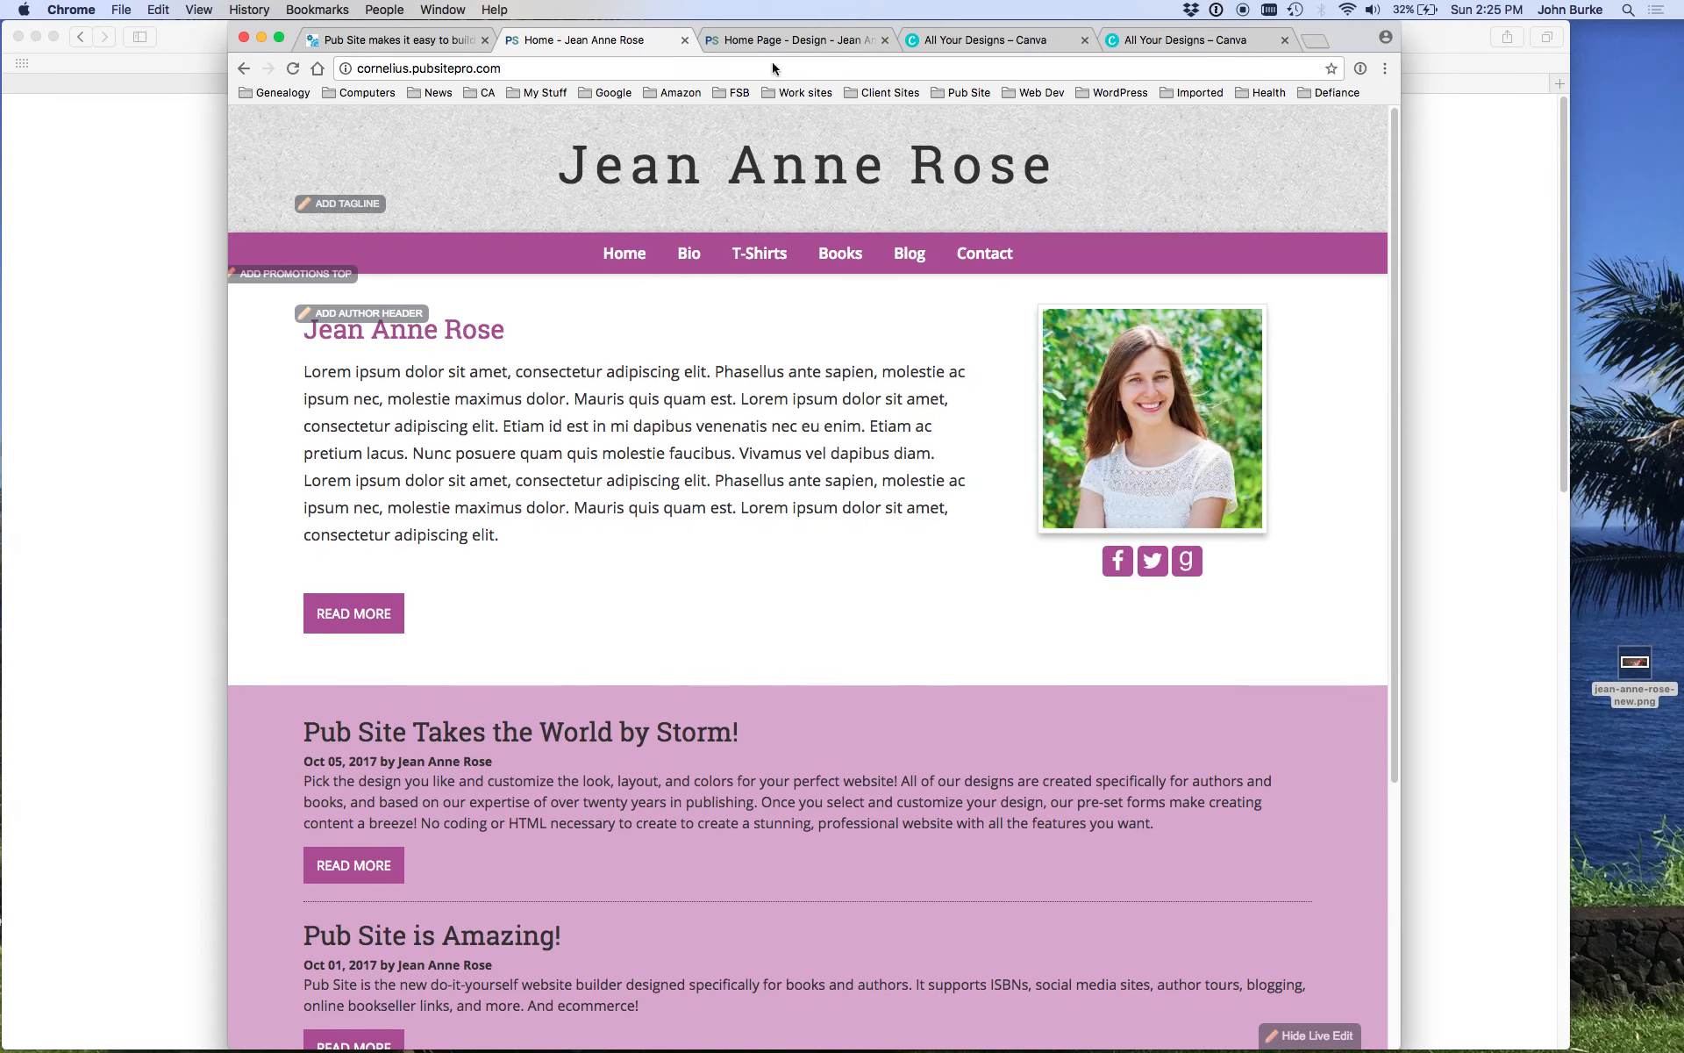
Step: Open the Catalog & Detail page settings and review how the live Books page lists its titles
left_click(777, 39)
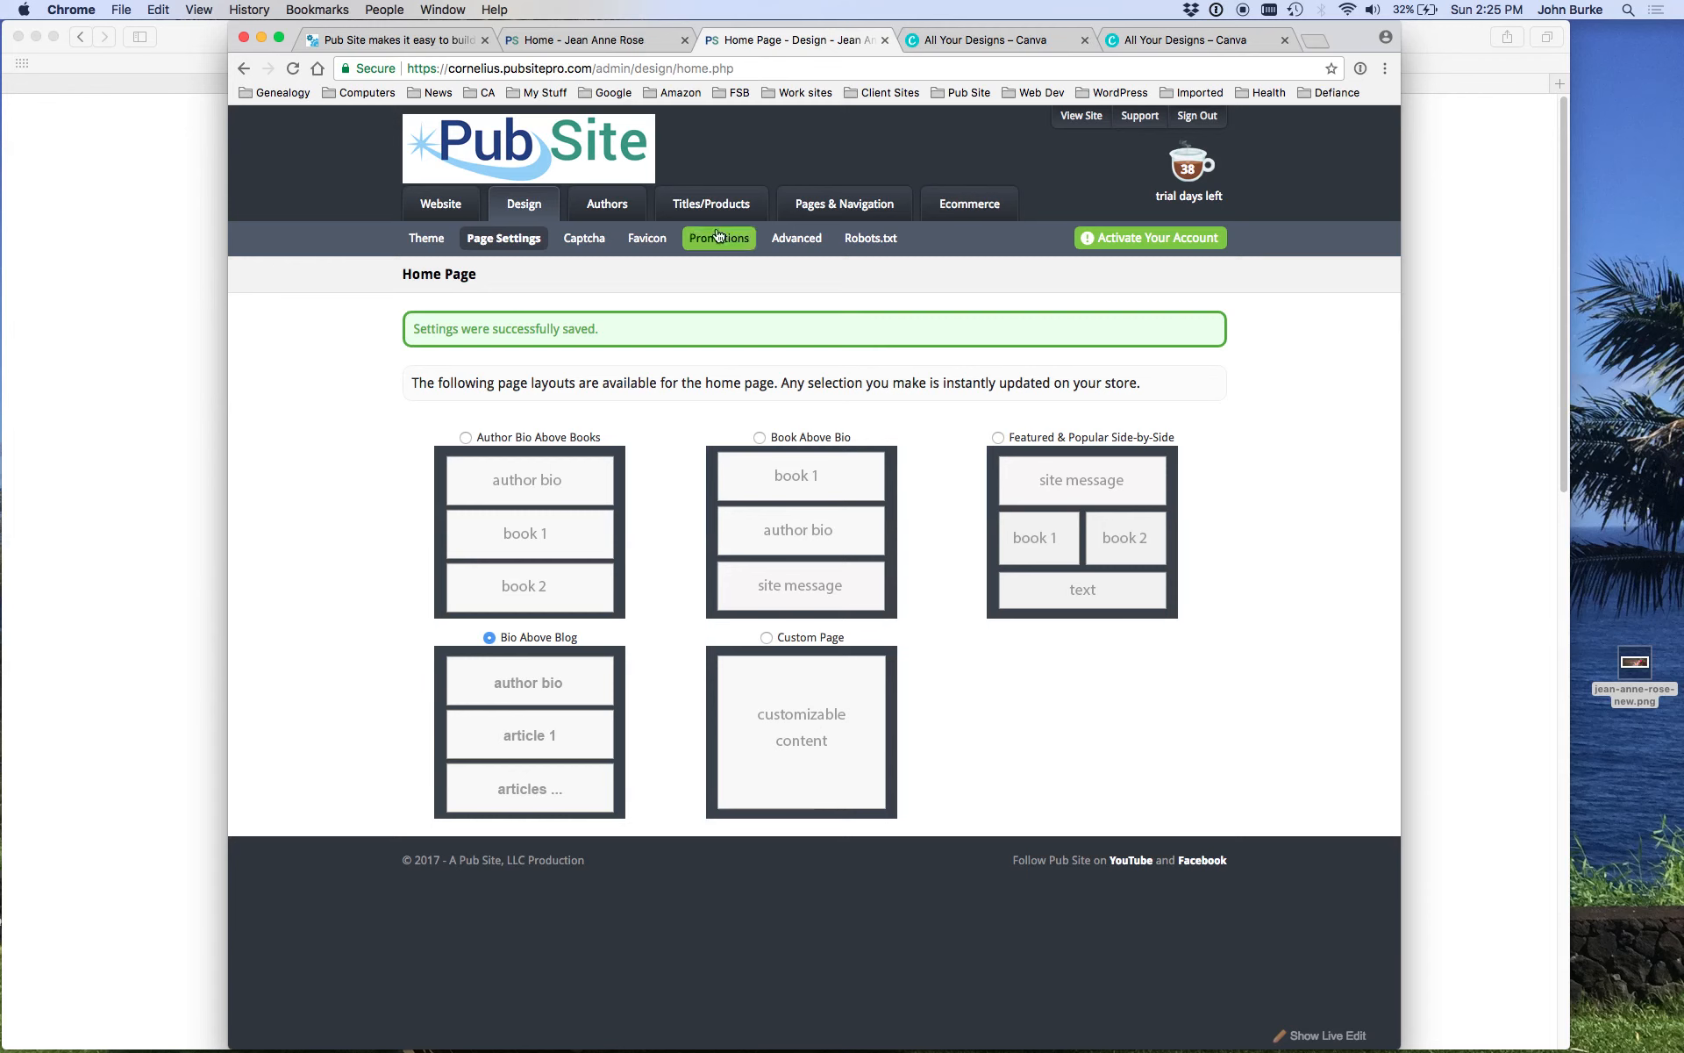
mouse_move(488, 244)
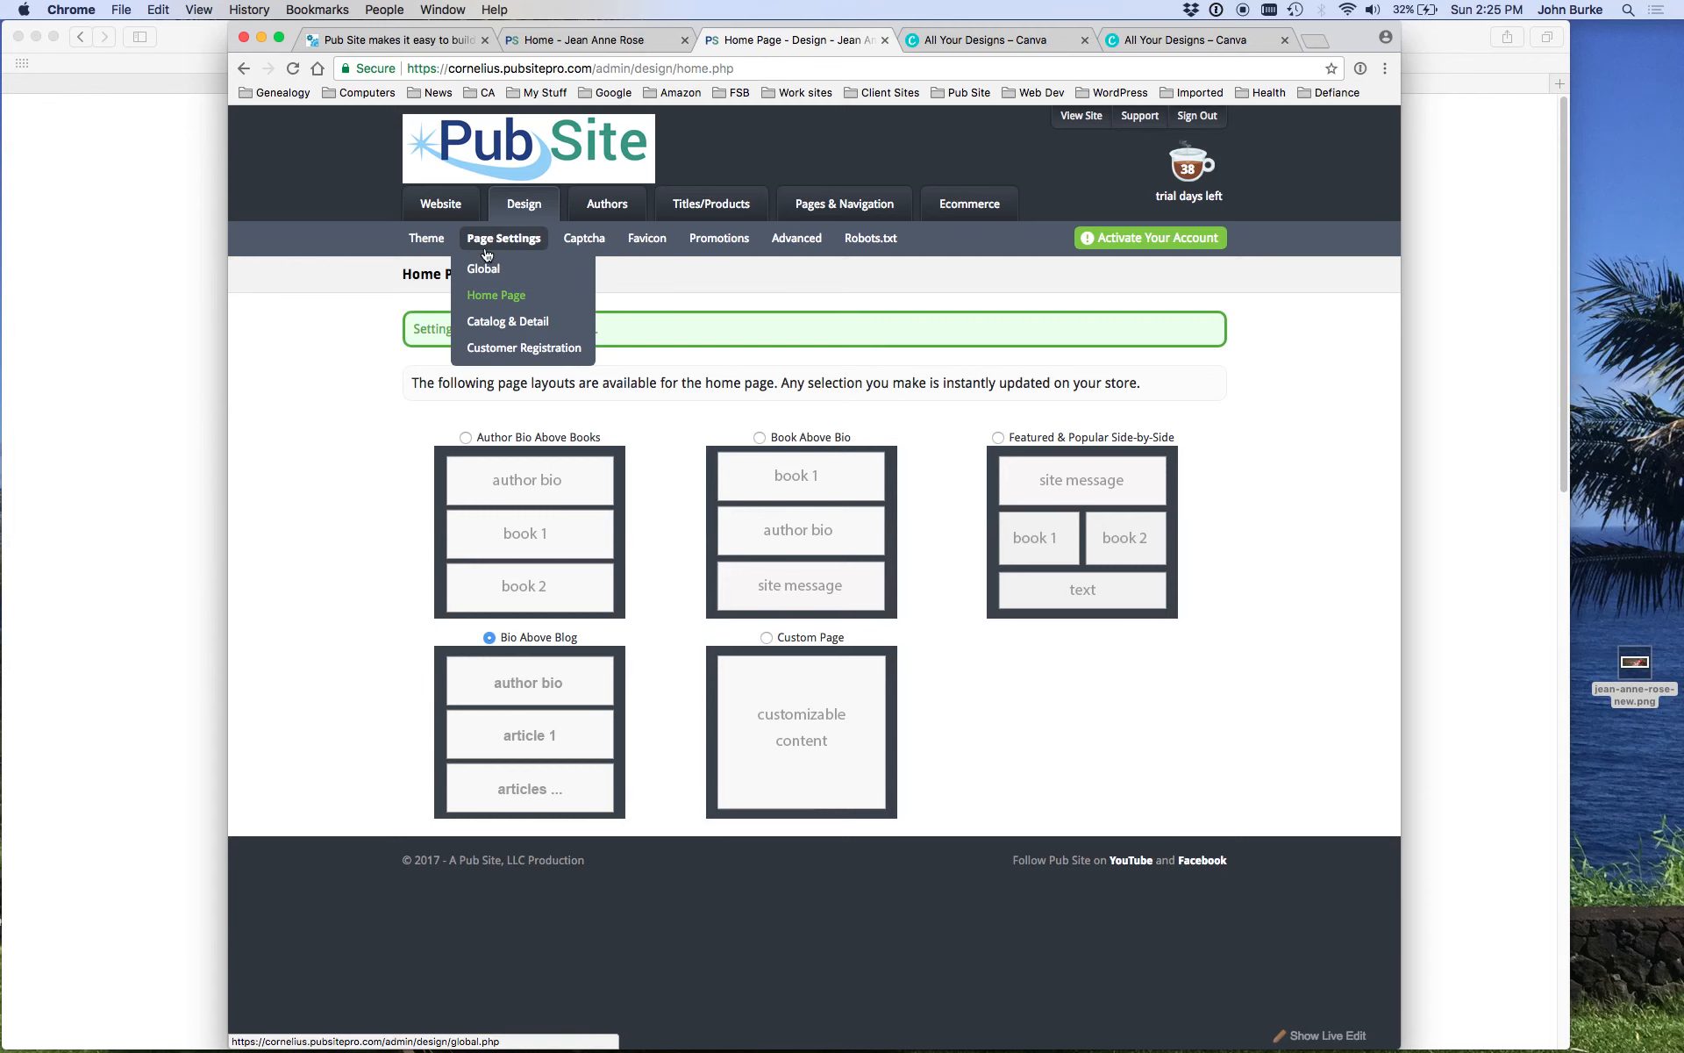
left_click(507, 323)
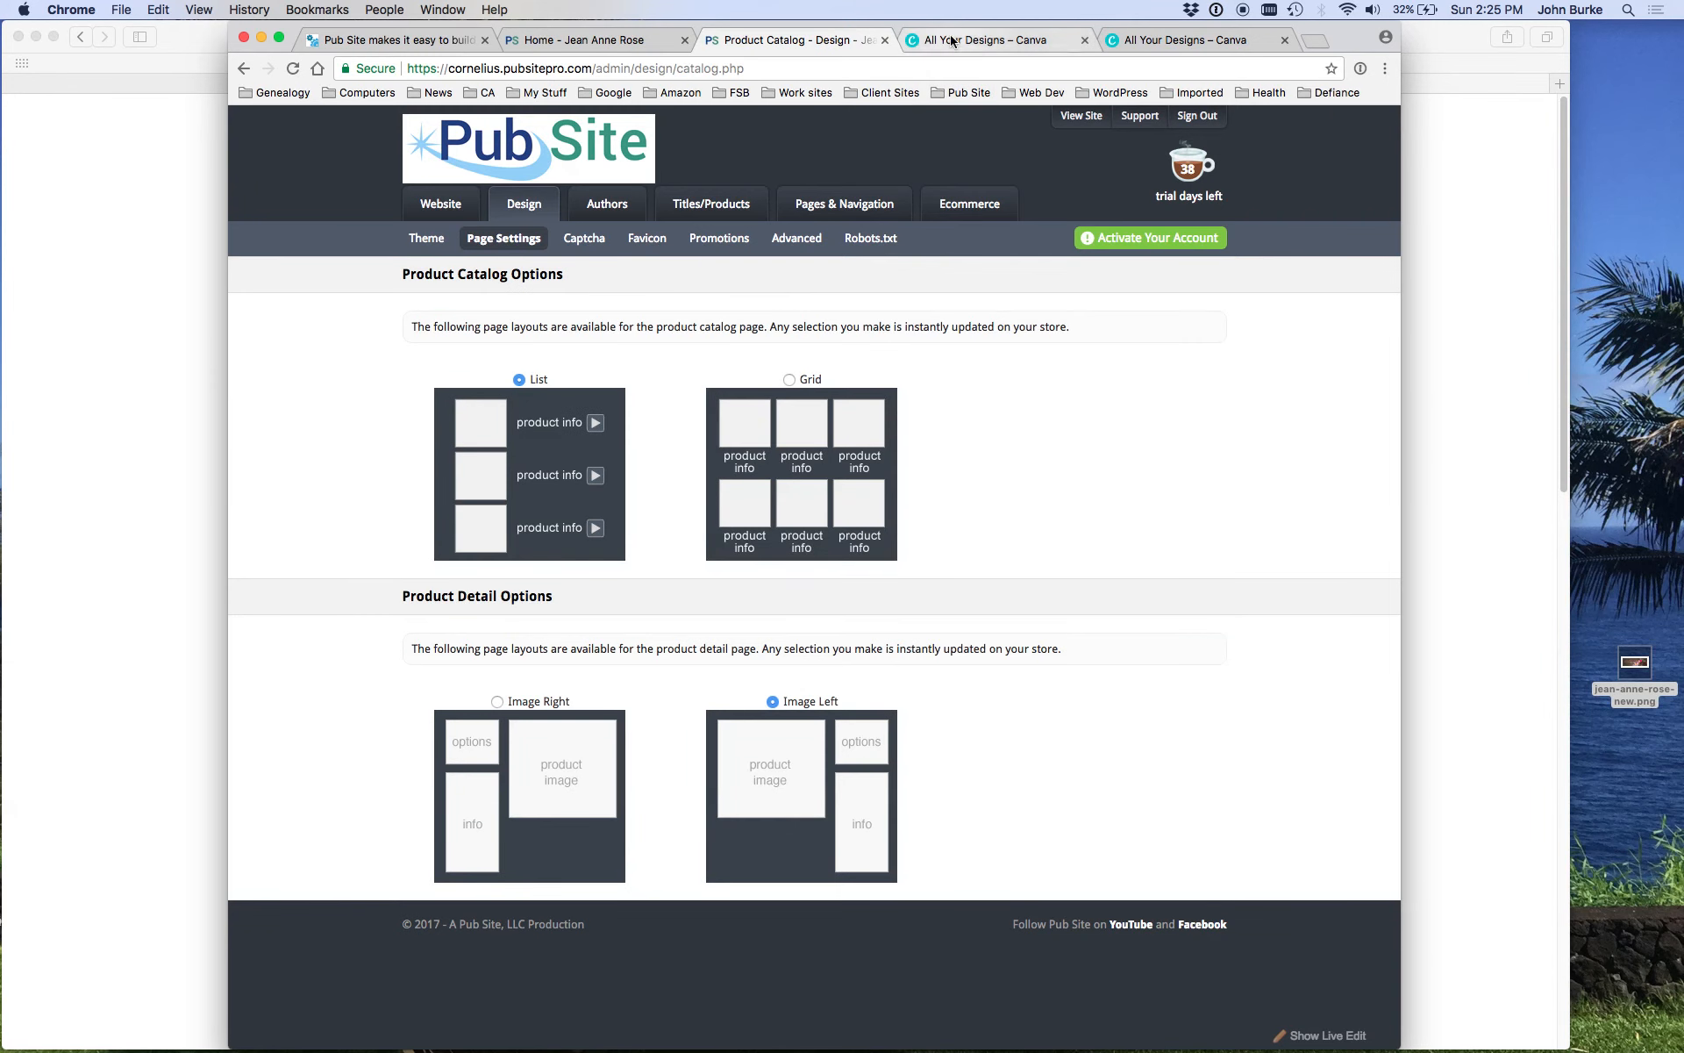
left_click(607, 40)
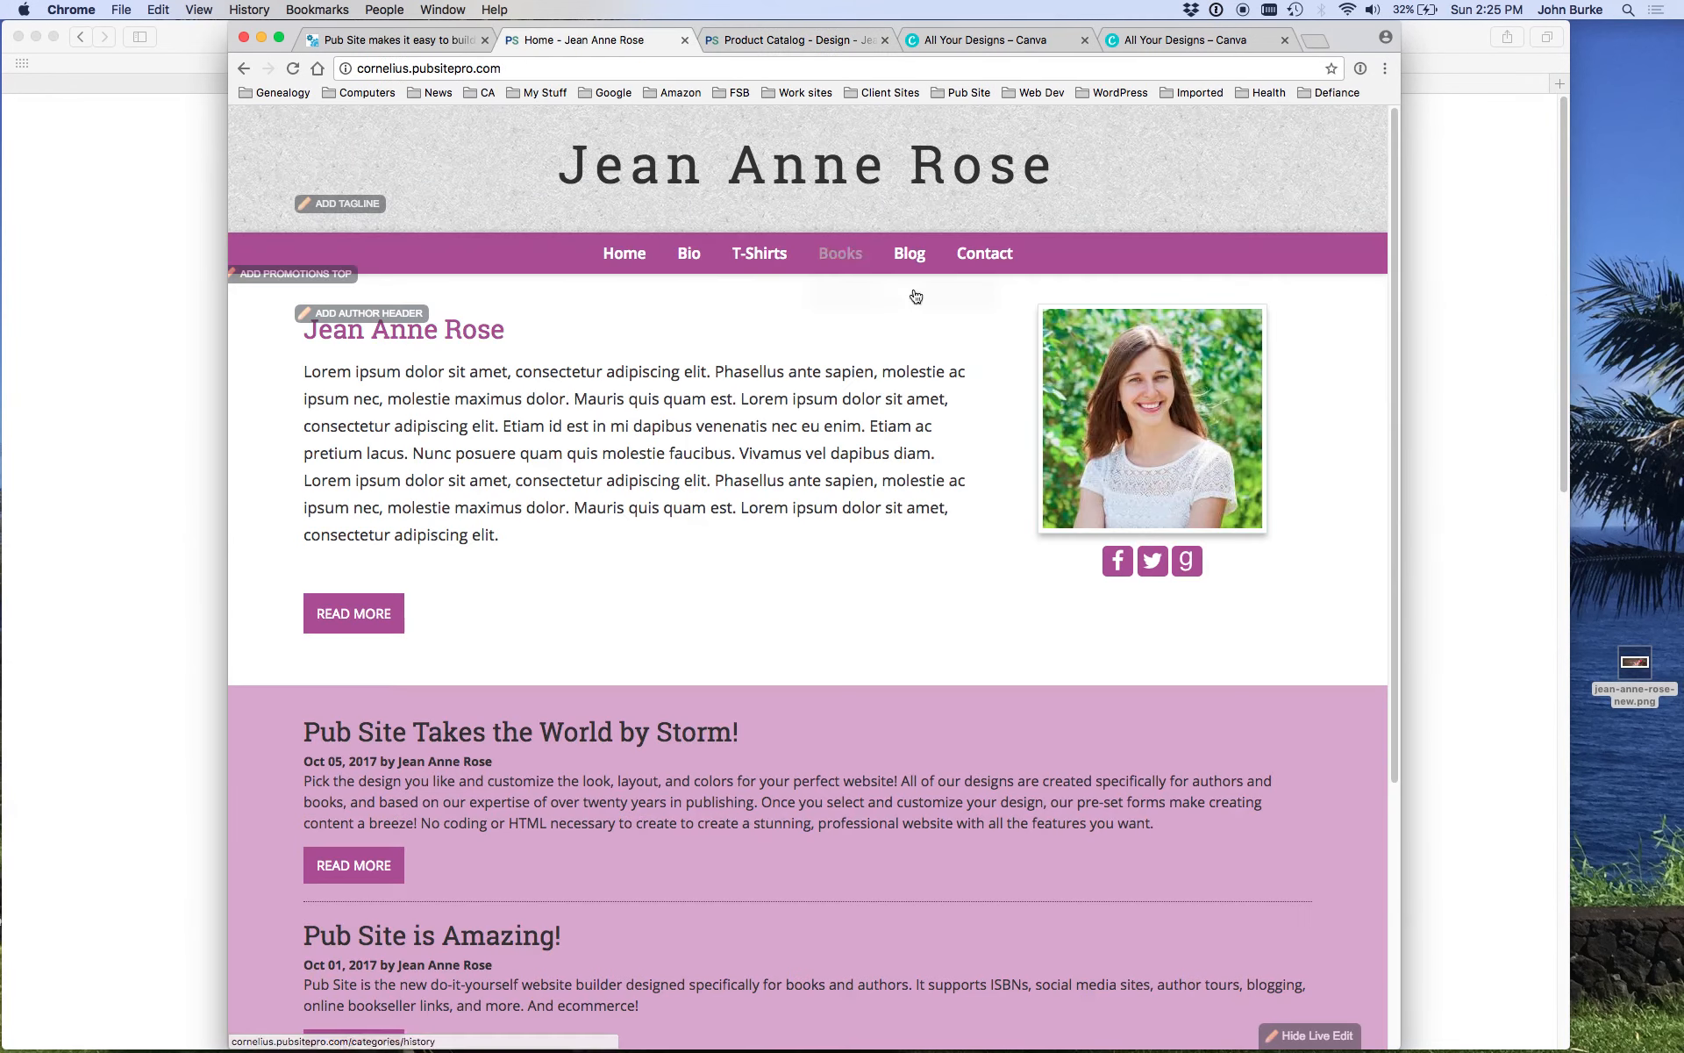
left_click(849, 254)
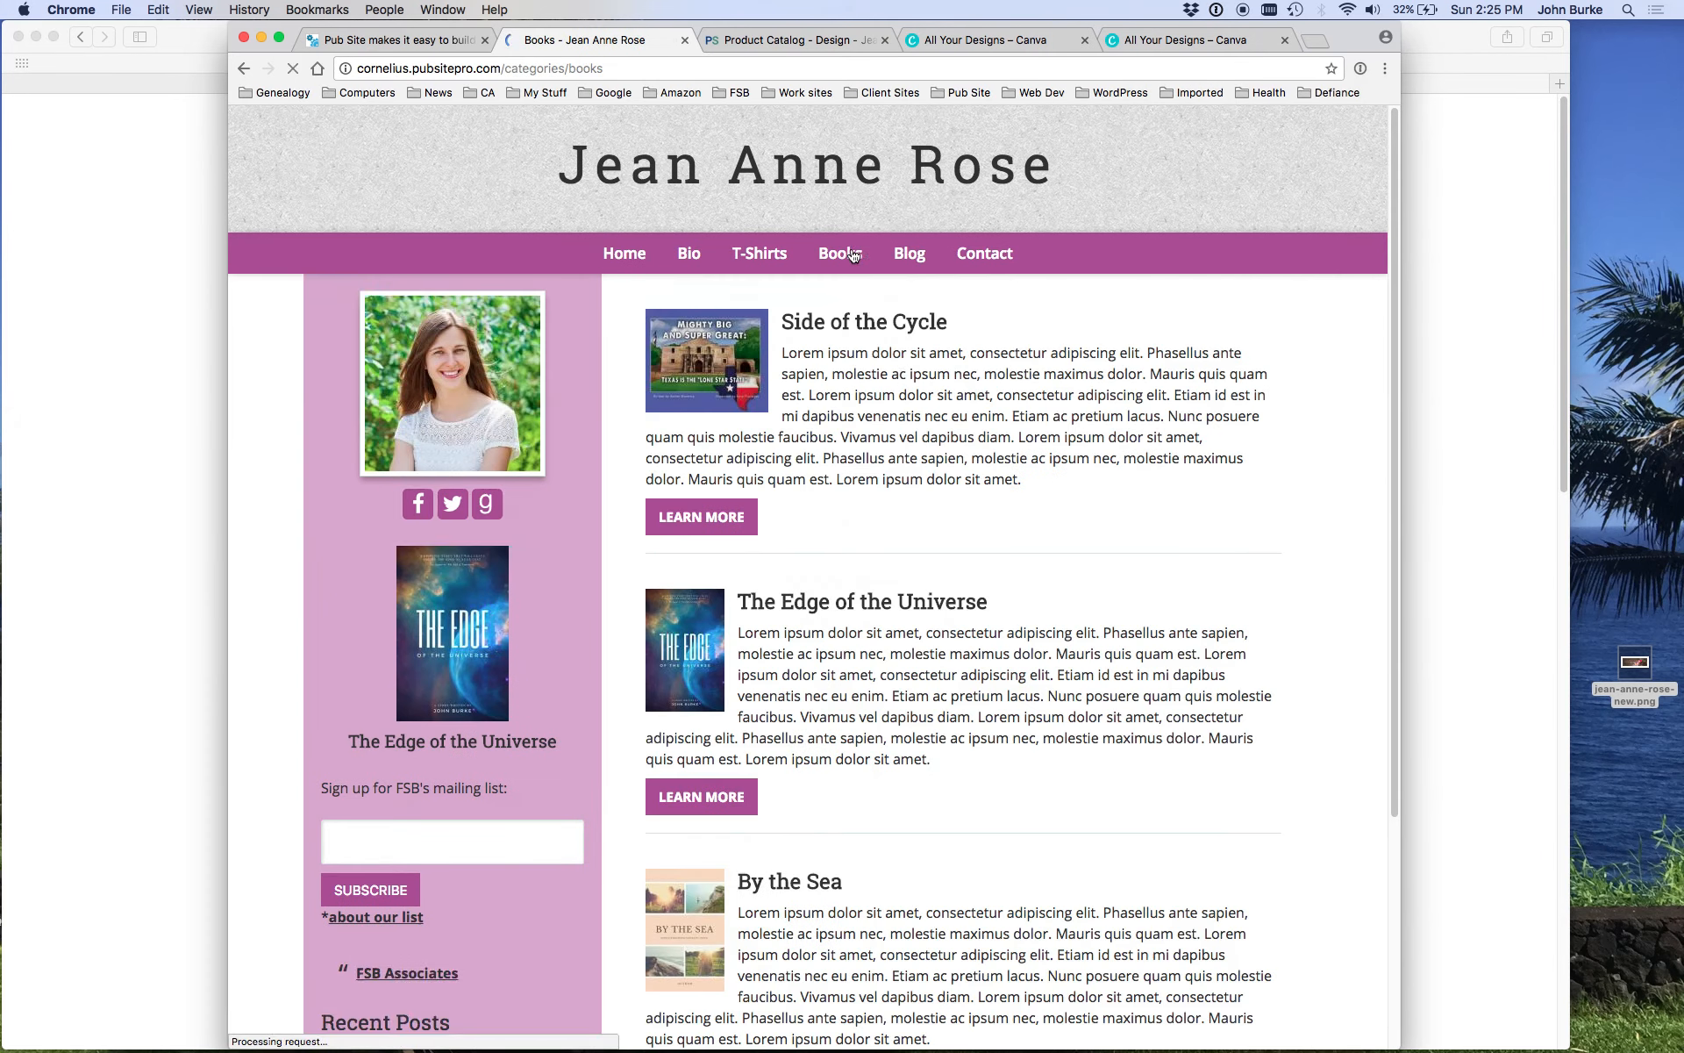
scroll(901, 372, "down", 5)
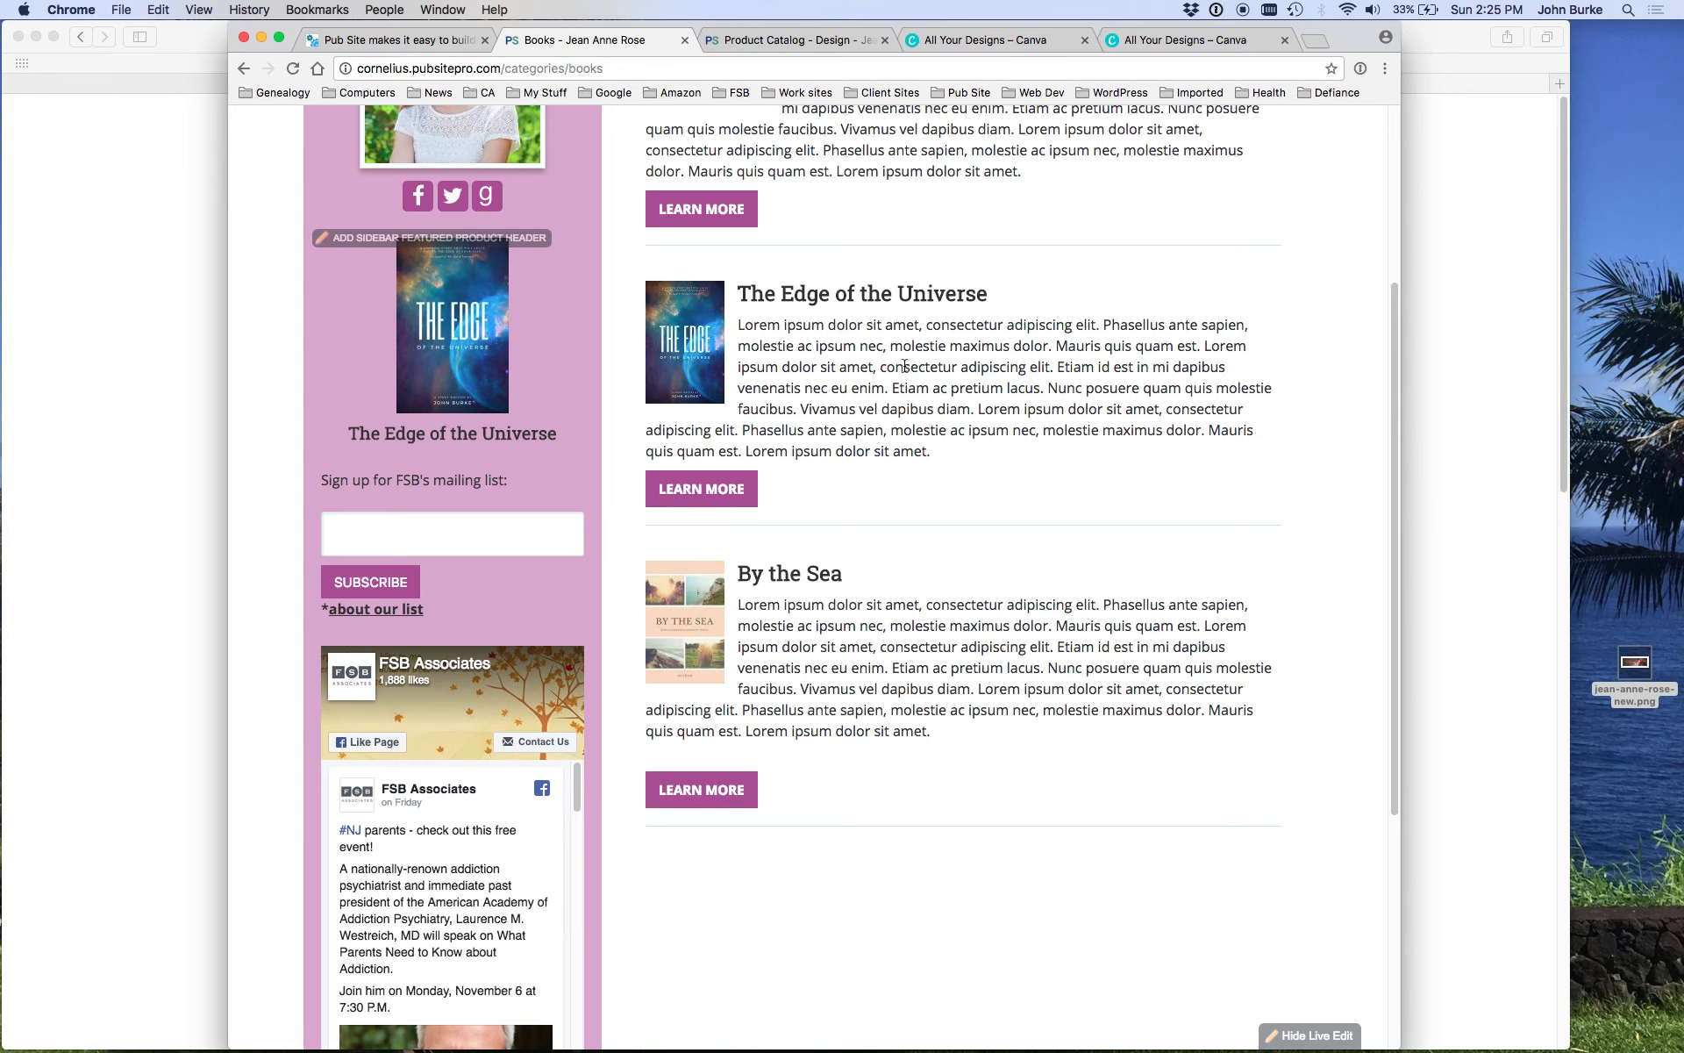
scroll(905, 365, "up", 5)
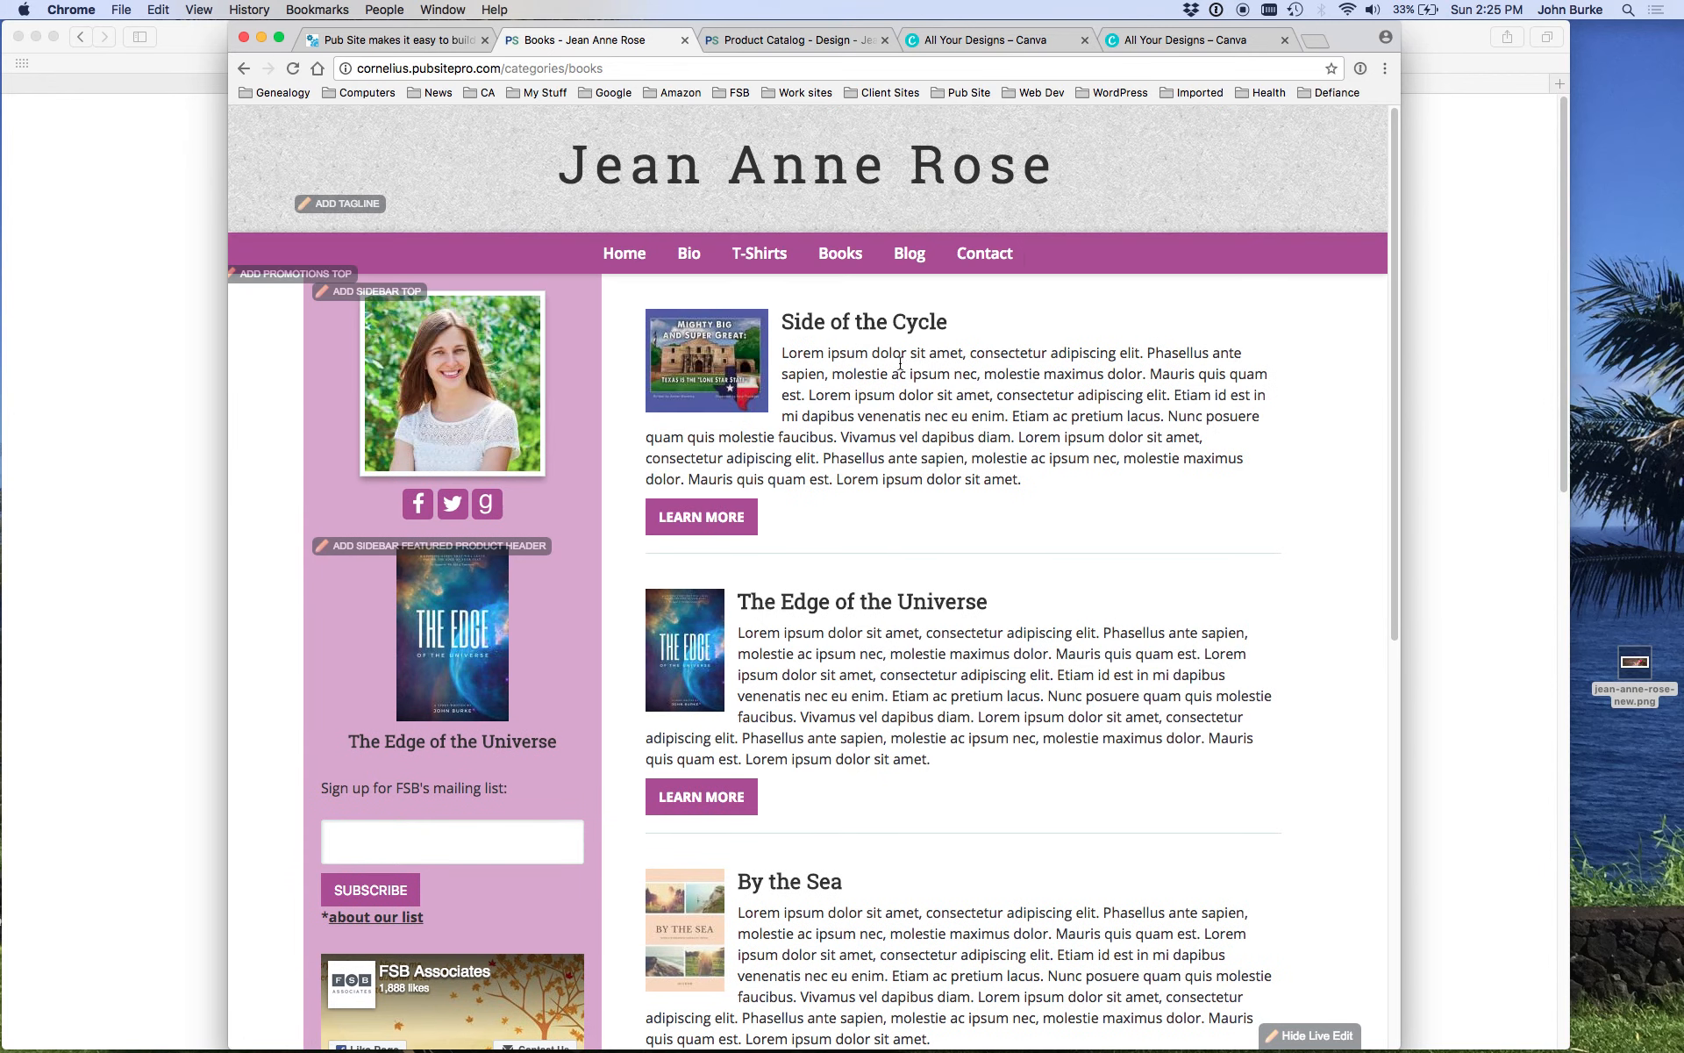
Step: Switch the product catalog layout to Grid and reload the live Books page
left_click(771, 39)
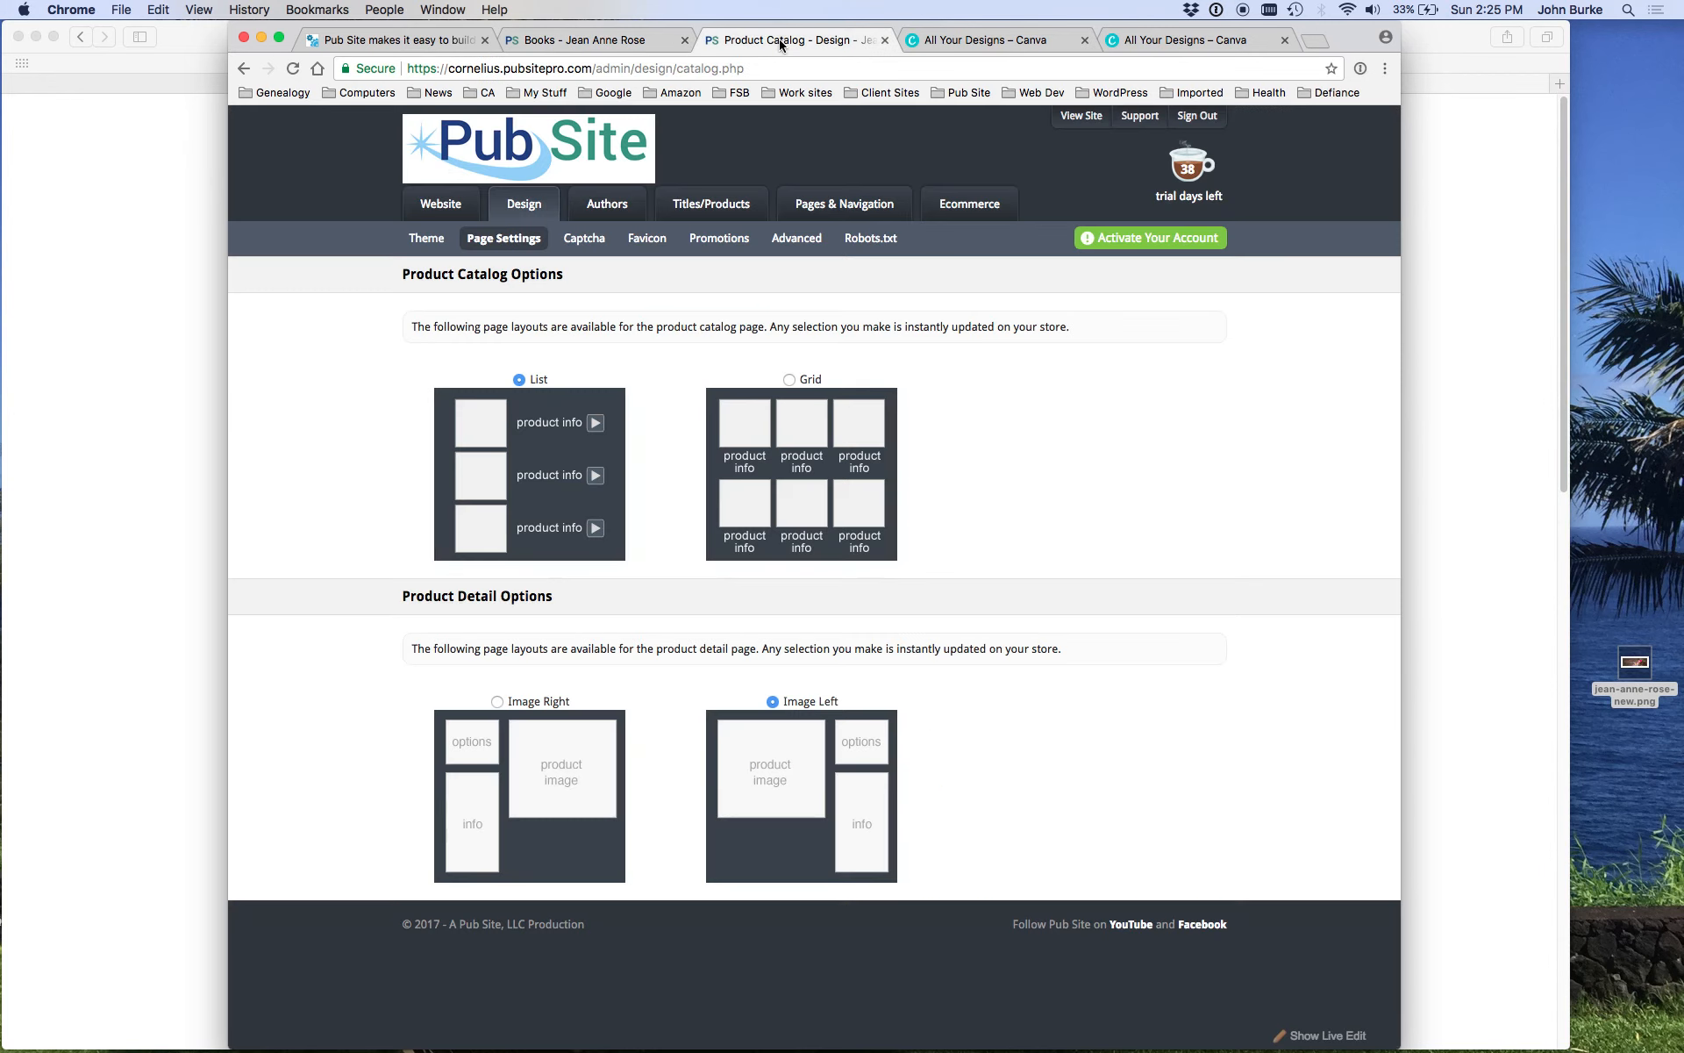
left_click(790, 380)
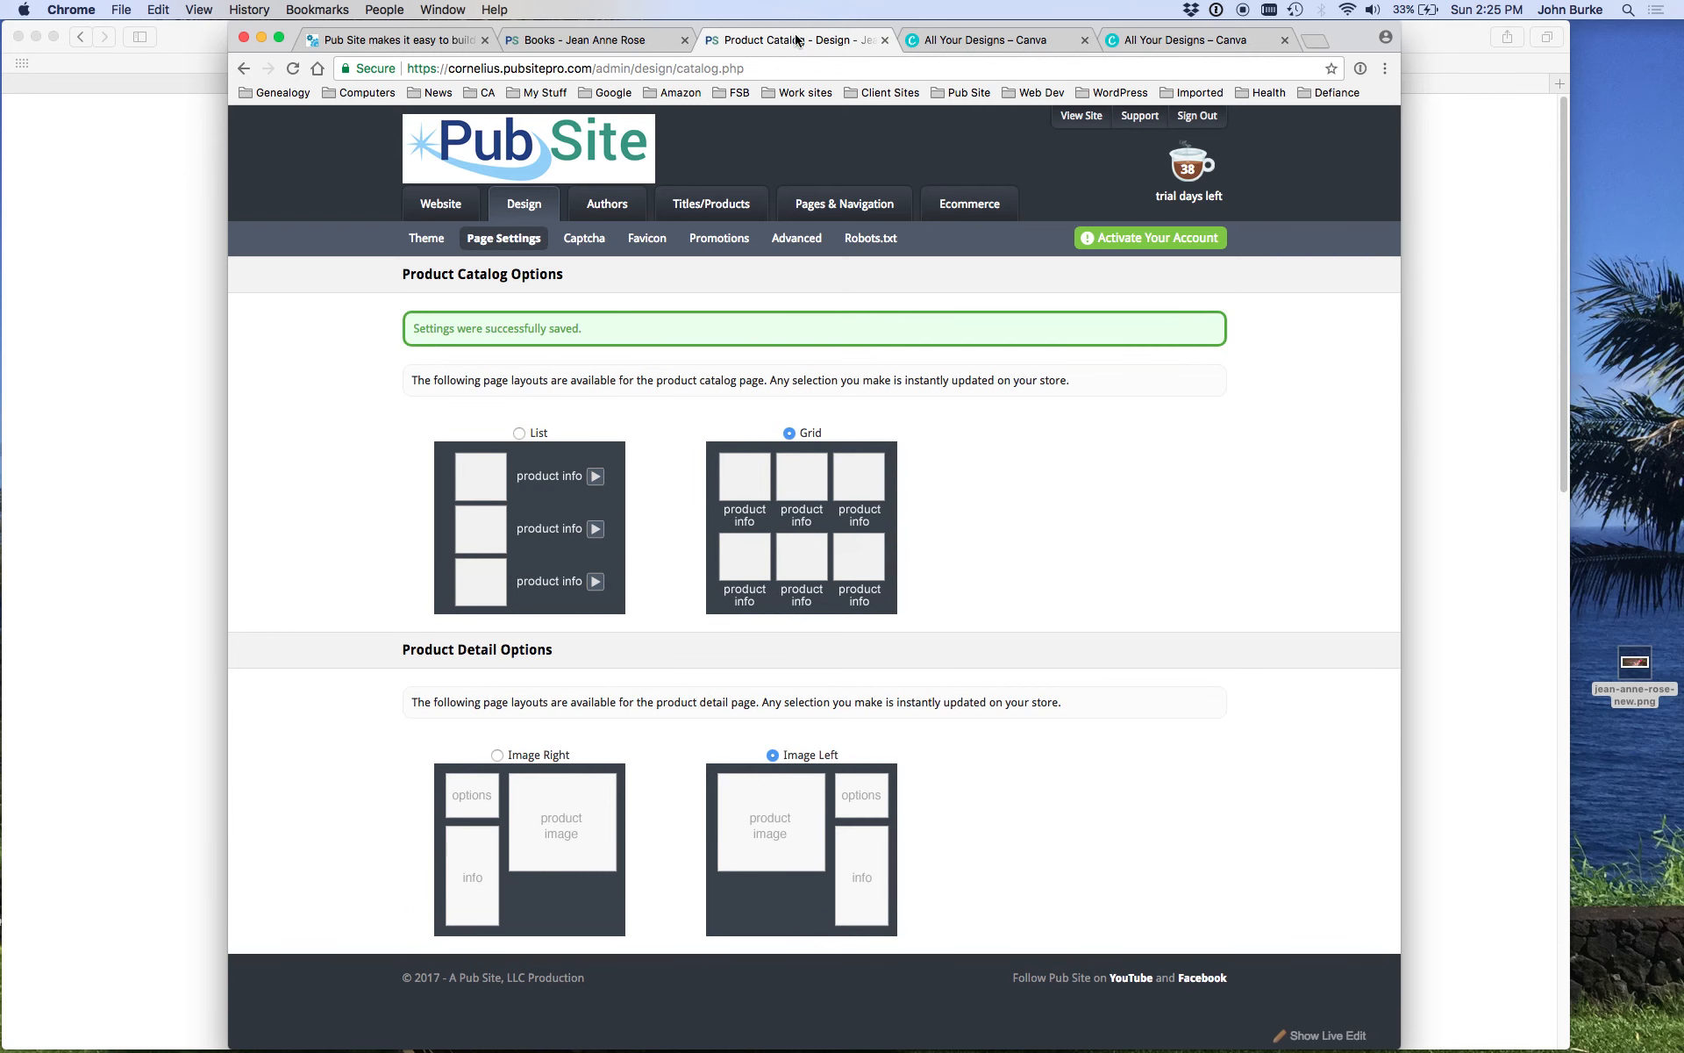
left_click(583, 41)
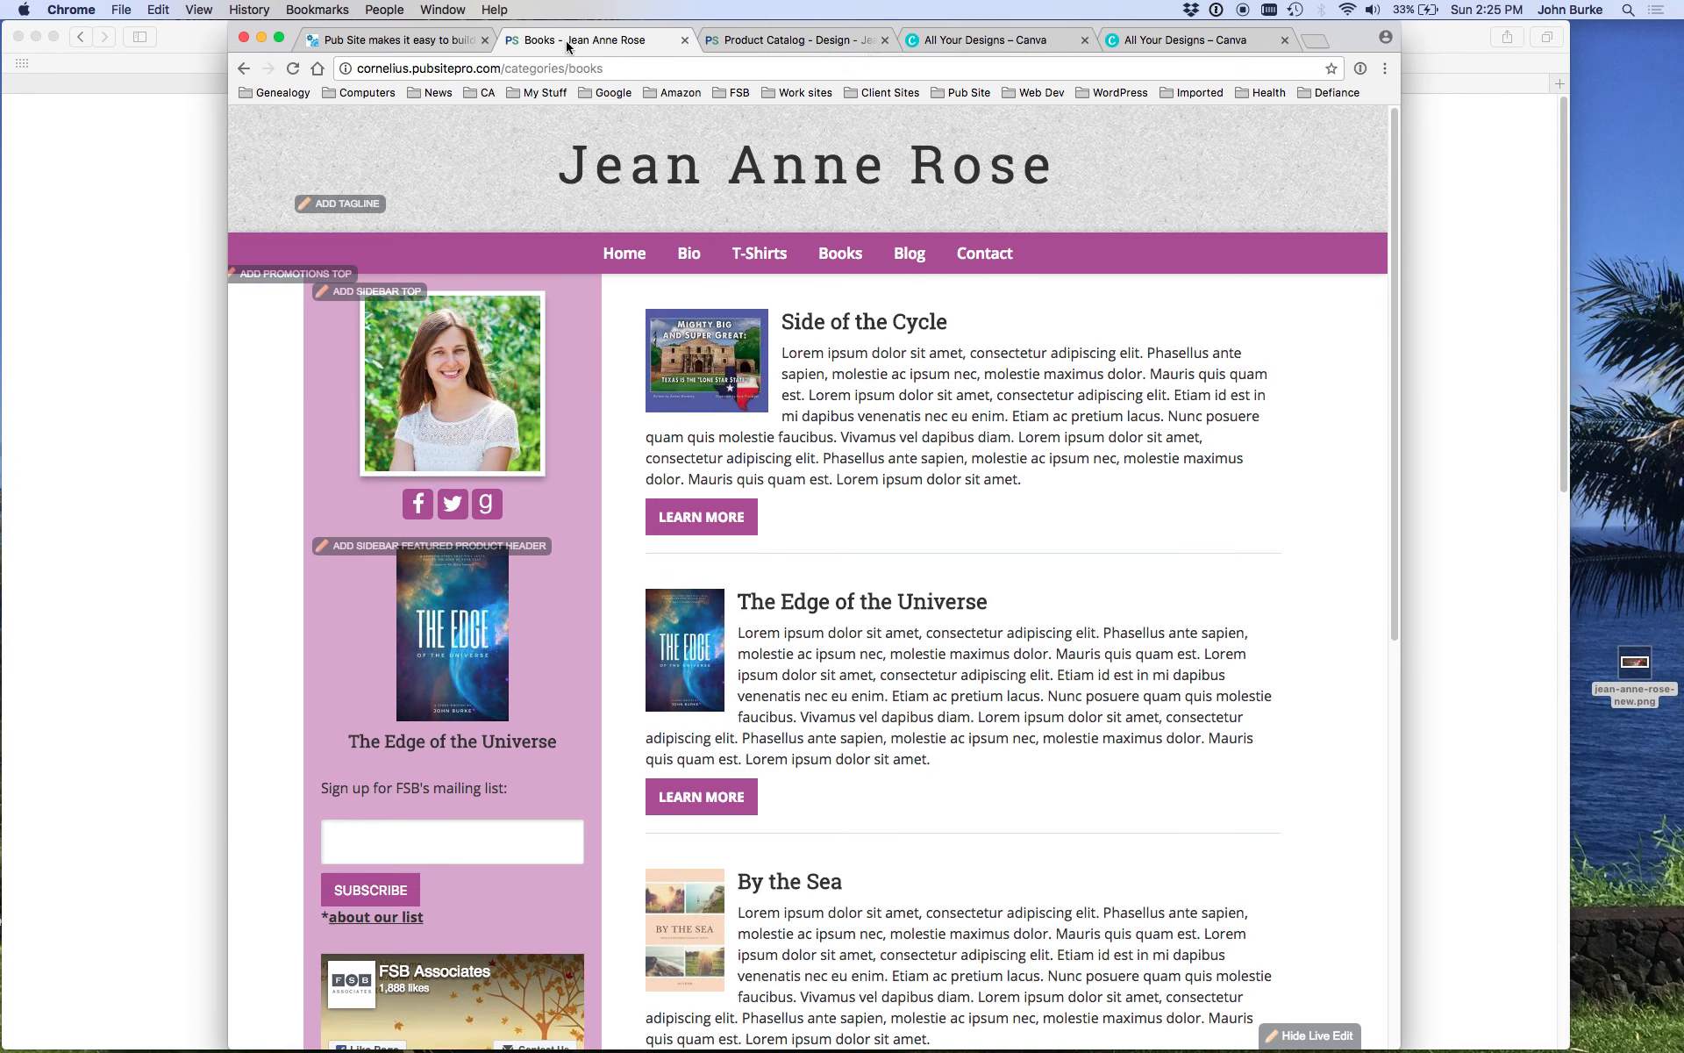
left_click(293, 69)
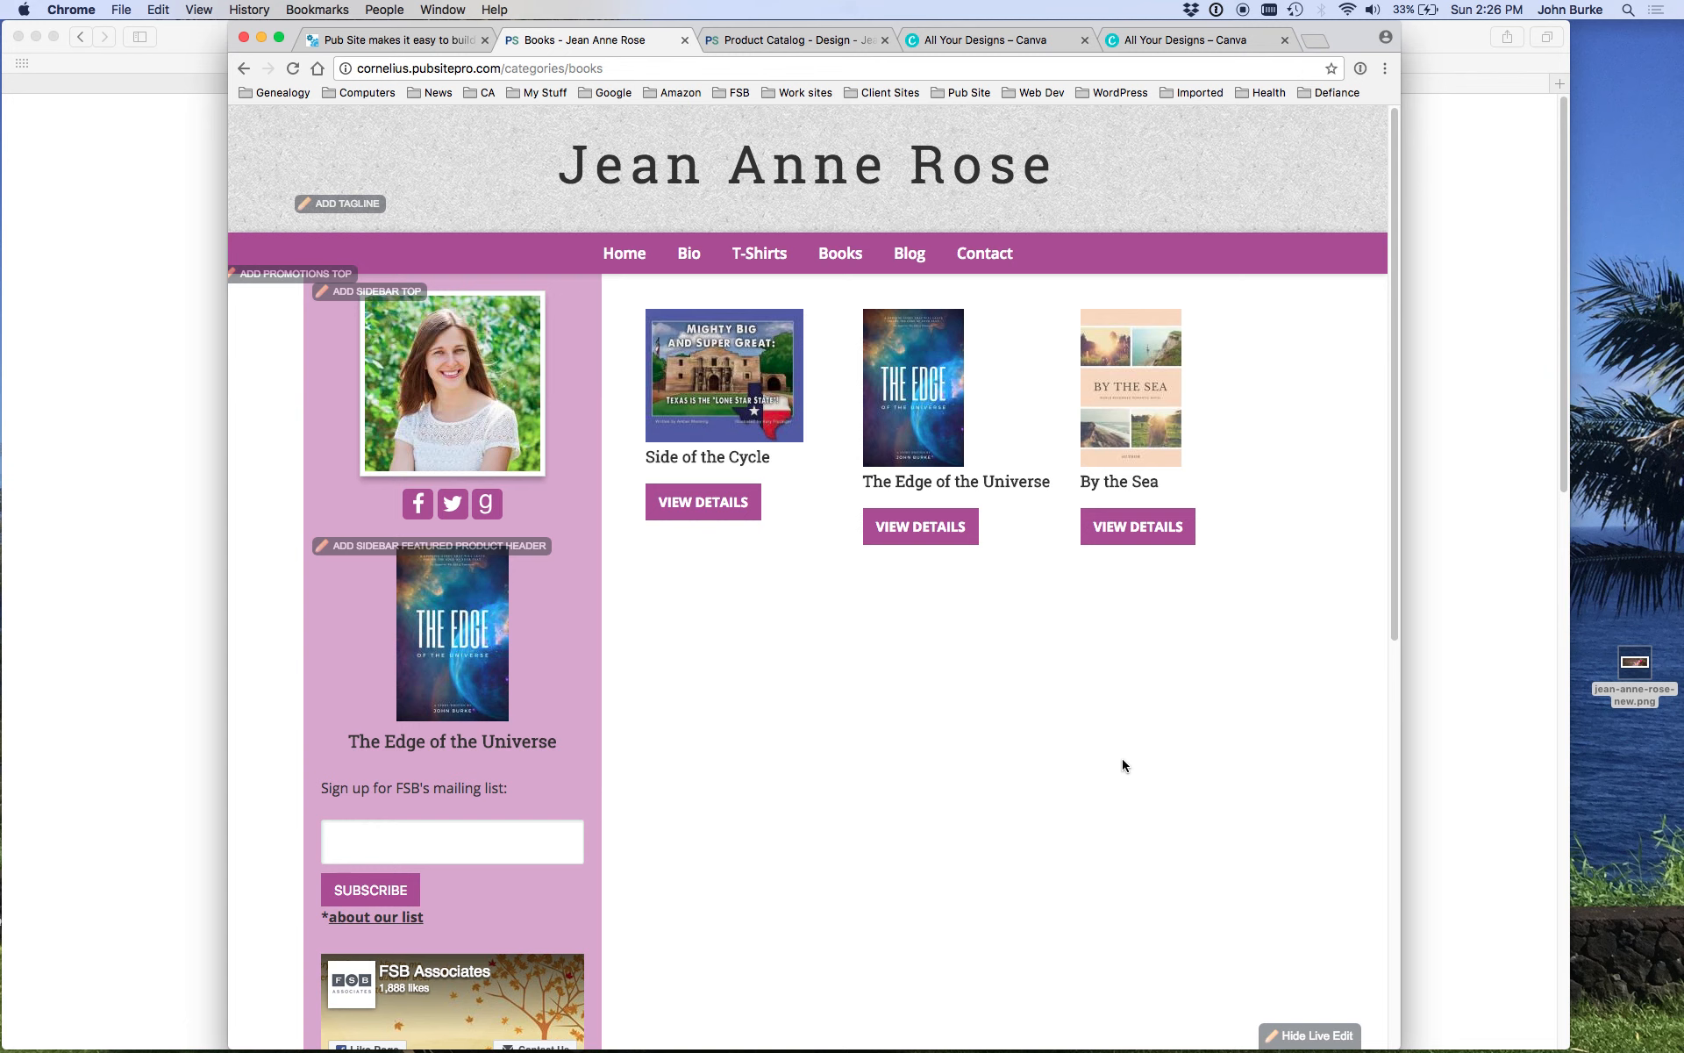
Step: Open The Edge of the Universe product page and compare its layout with the product detail options
left_click(814, 40)
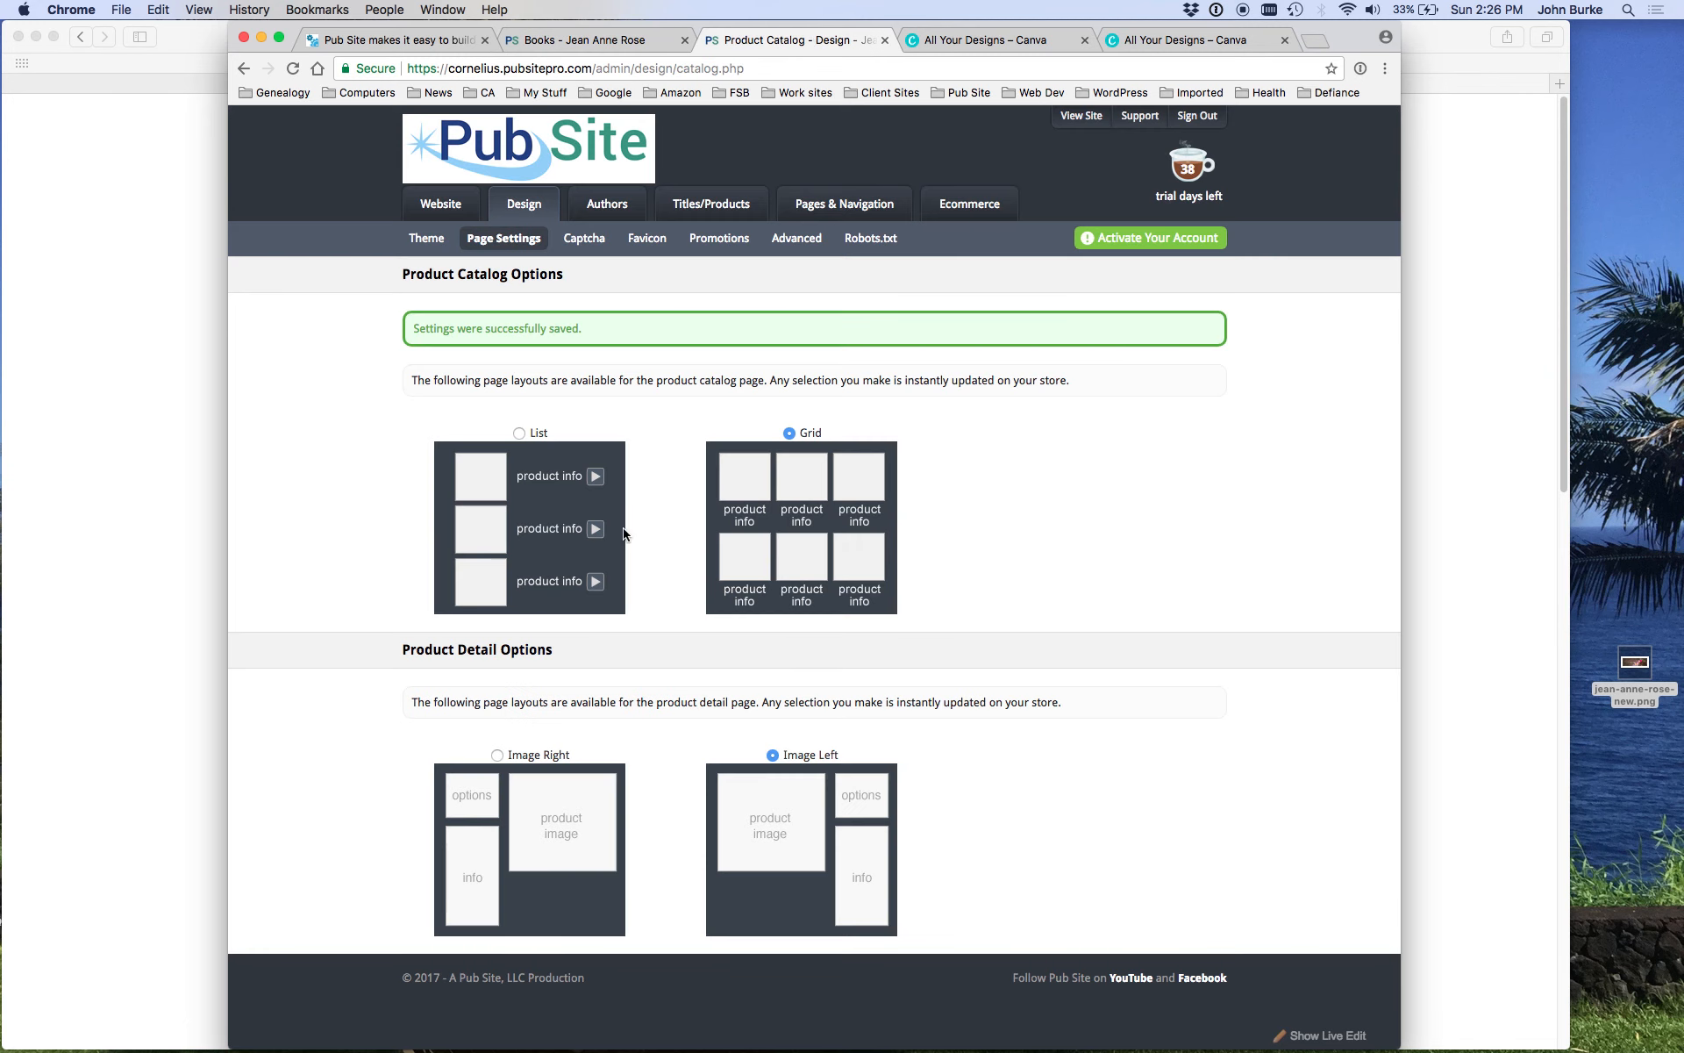
left_click(651, 39)
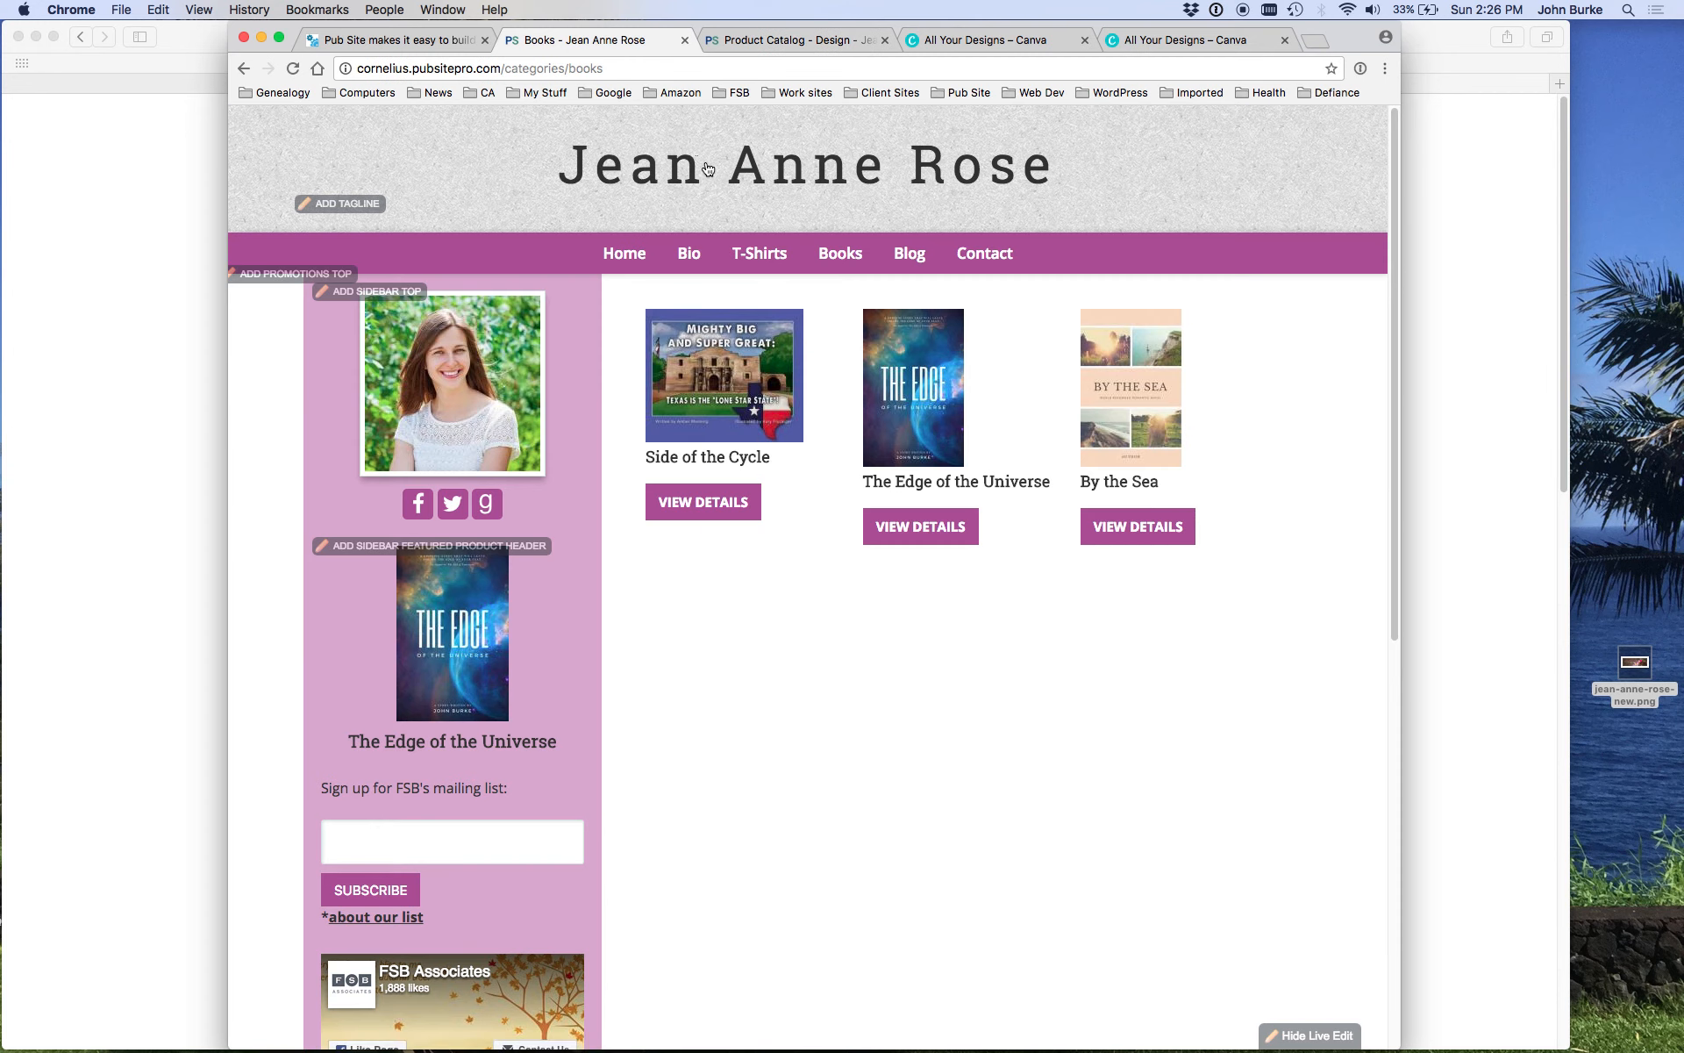
left_click(932, 422)
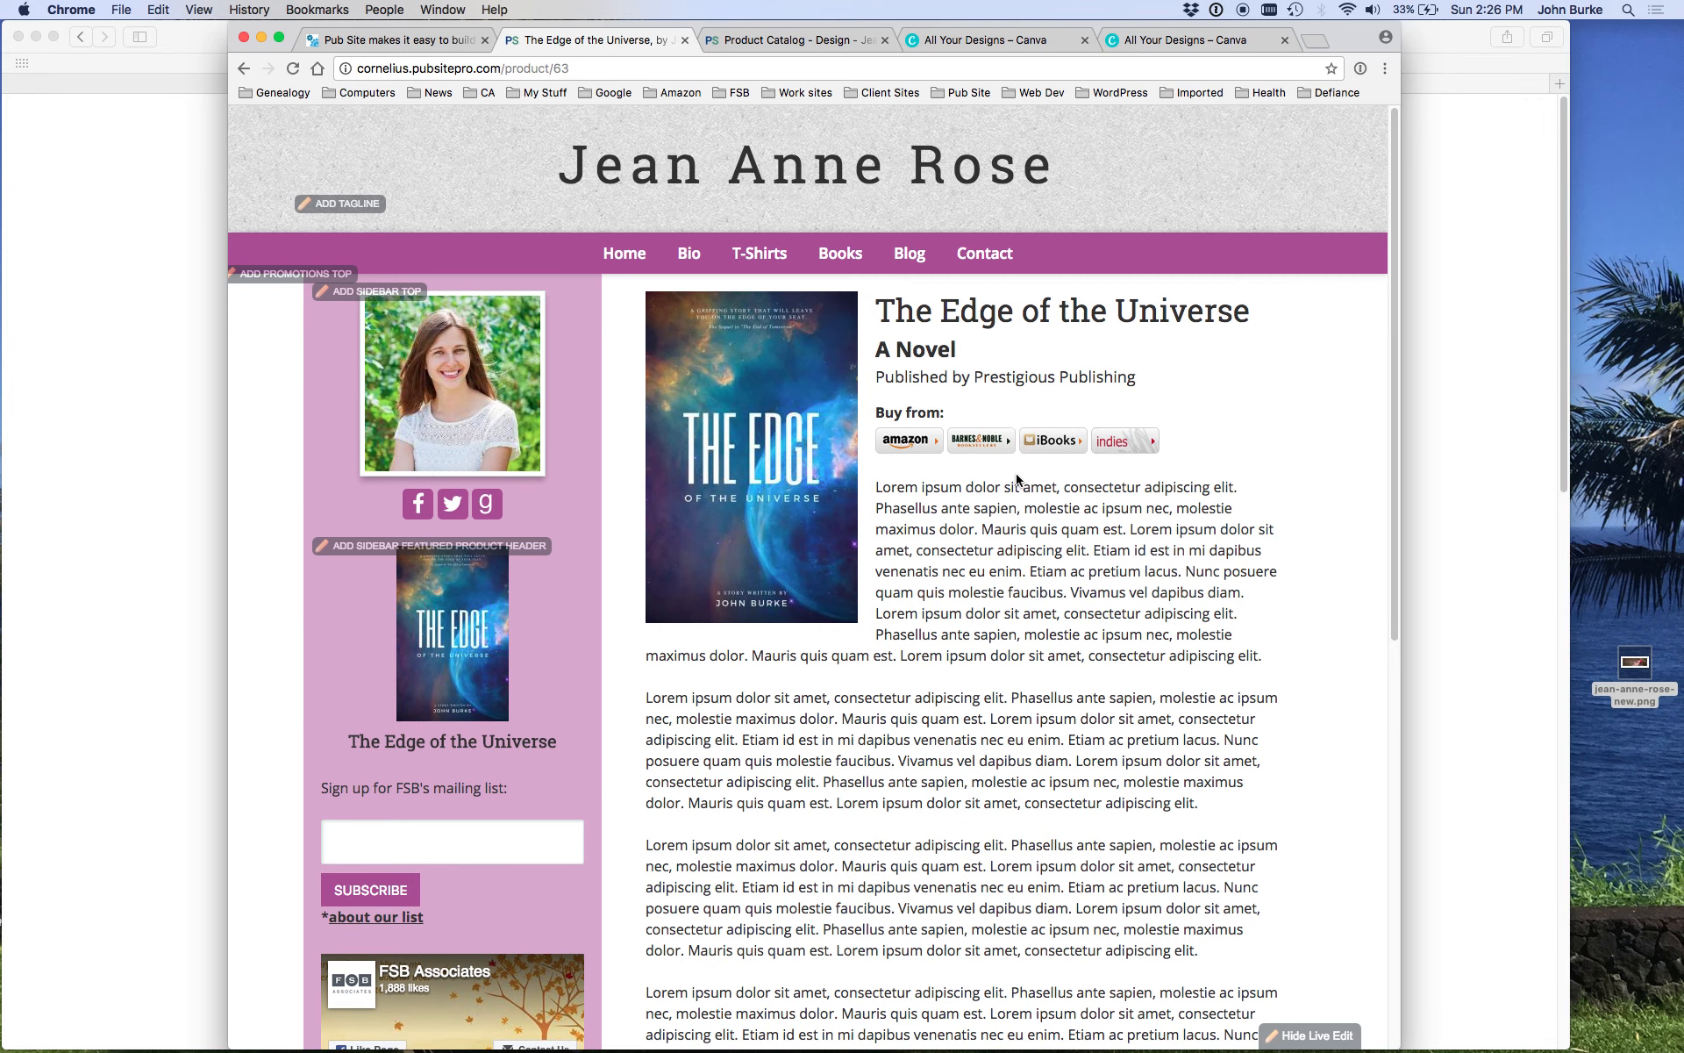
scroll(1018, 482, "down", 2)
scroll(1017, 480, "down", 14)
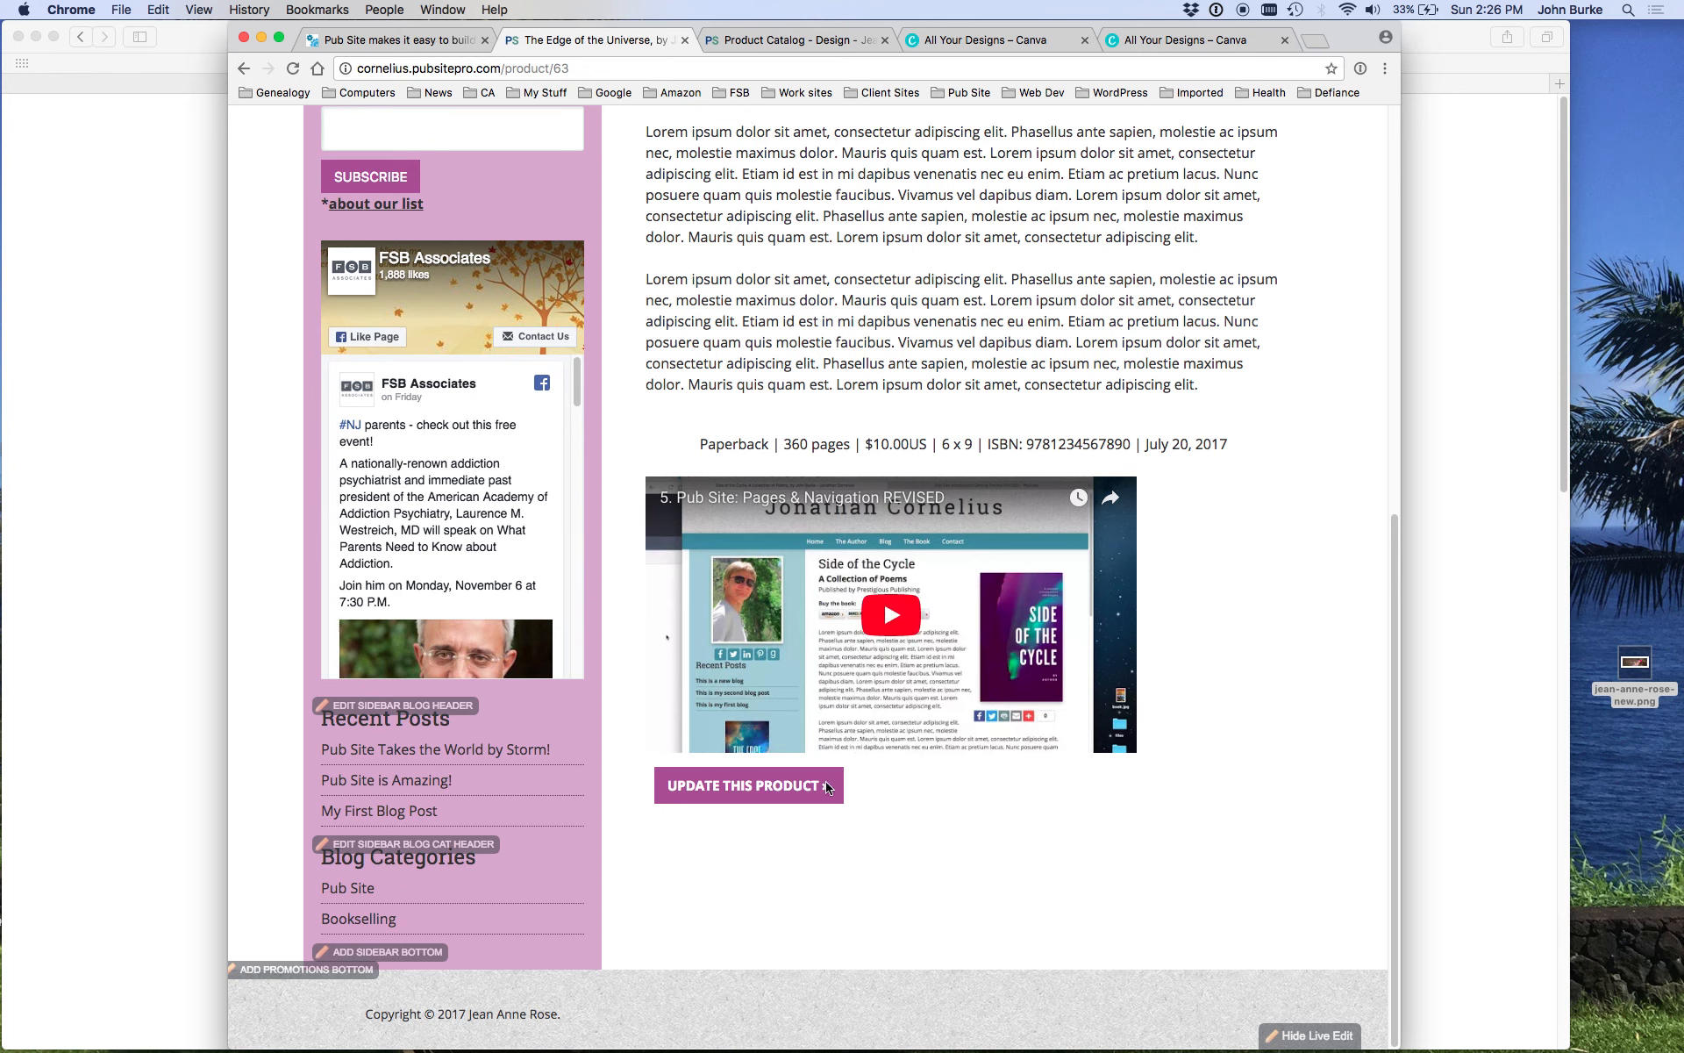
scroll(991, 438, "up", 16)
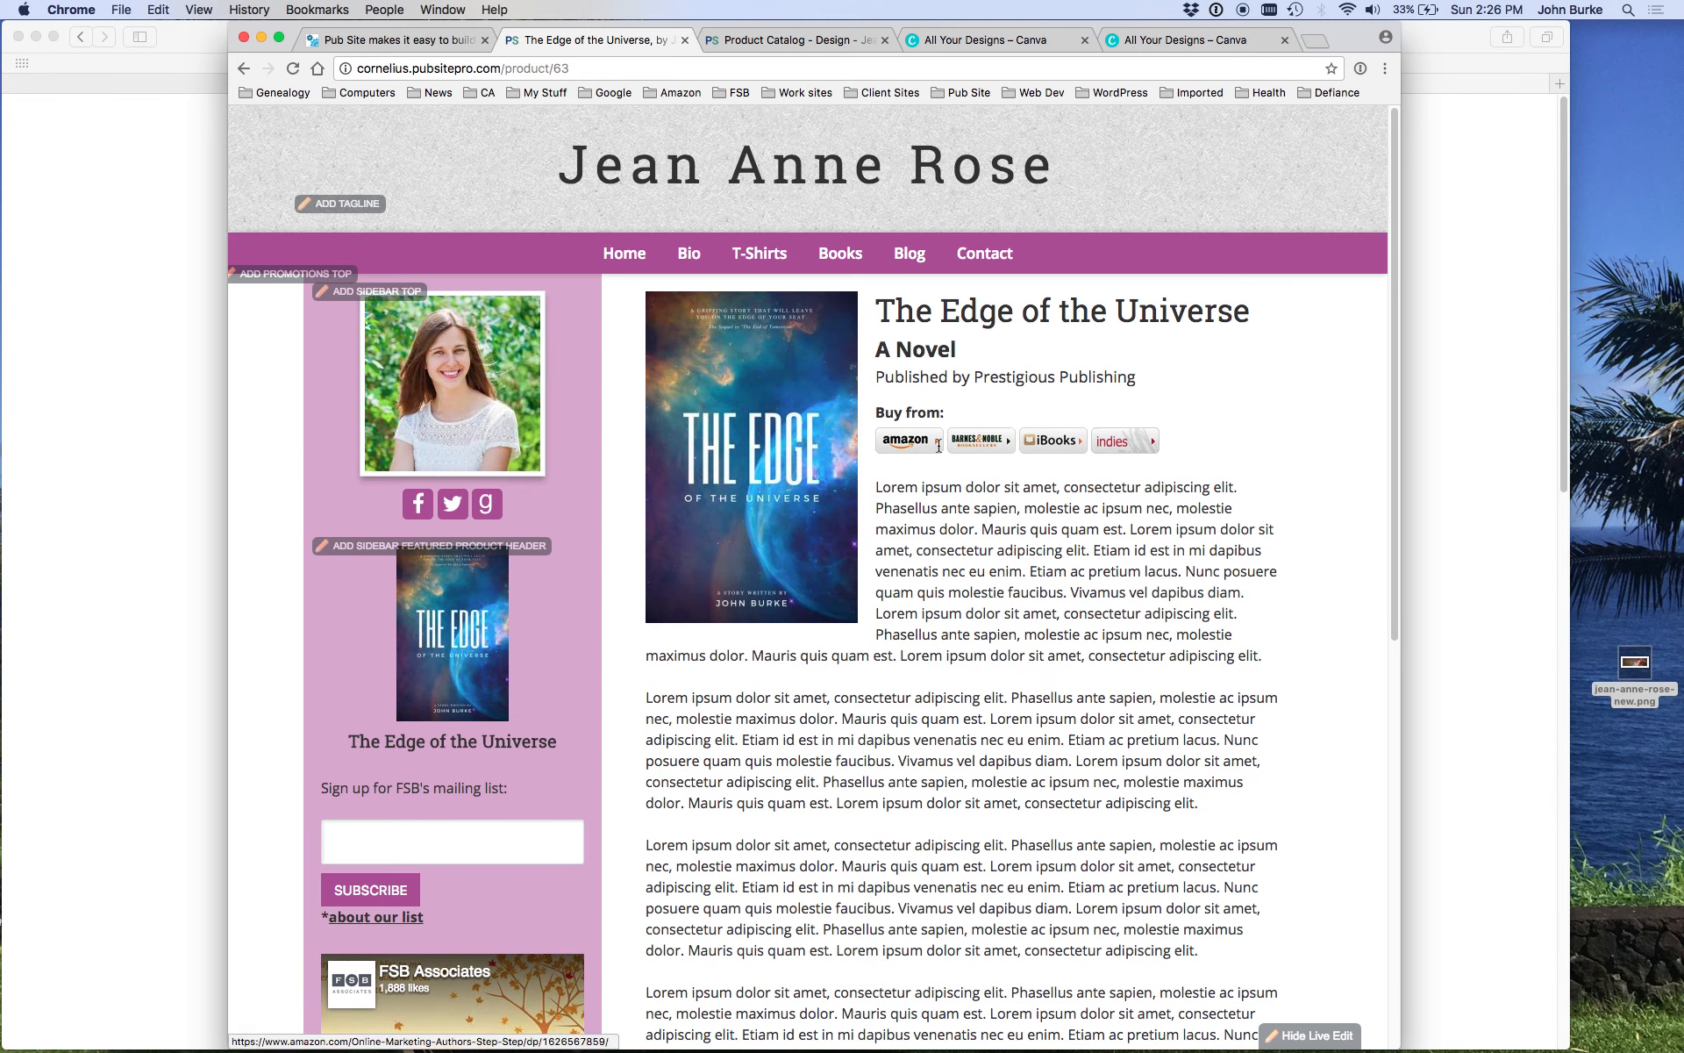
left_click(765, 39)
left_click(658, 38)
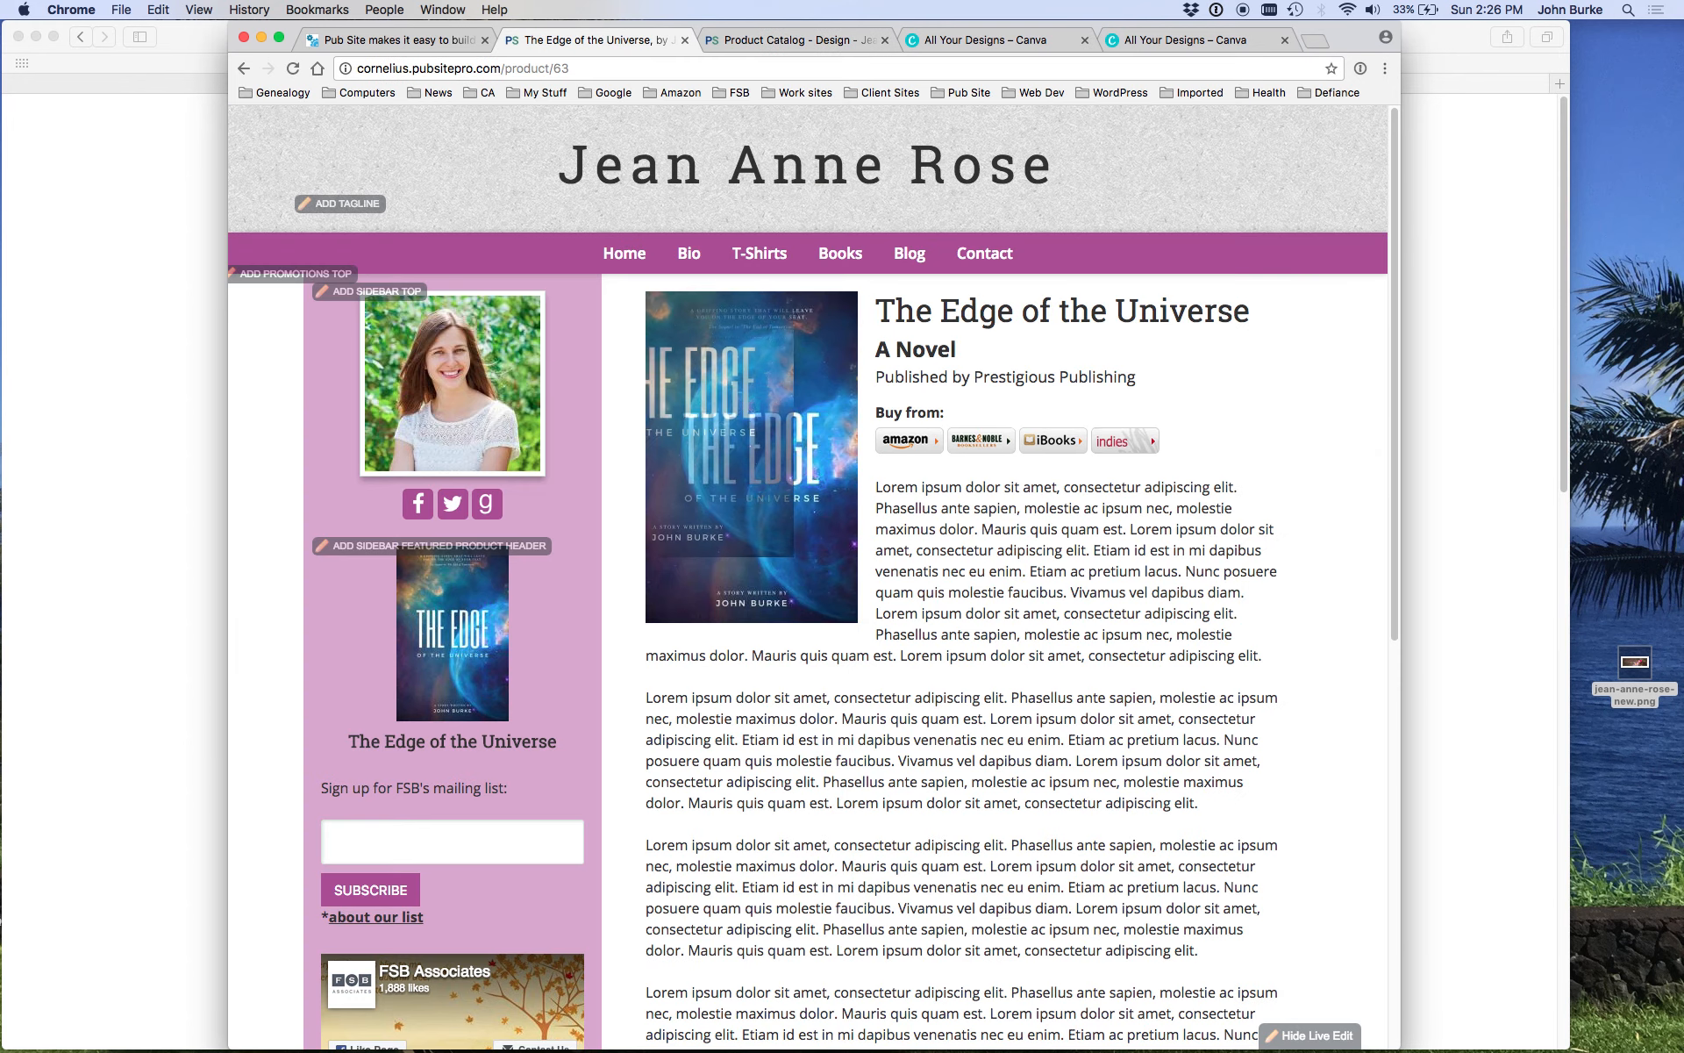
Step: Switch the product detail layout to Image Right, then reload and review The Edge of the Universe product page
left_click(834, 41)
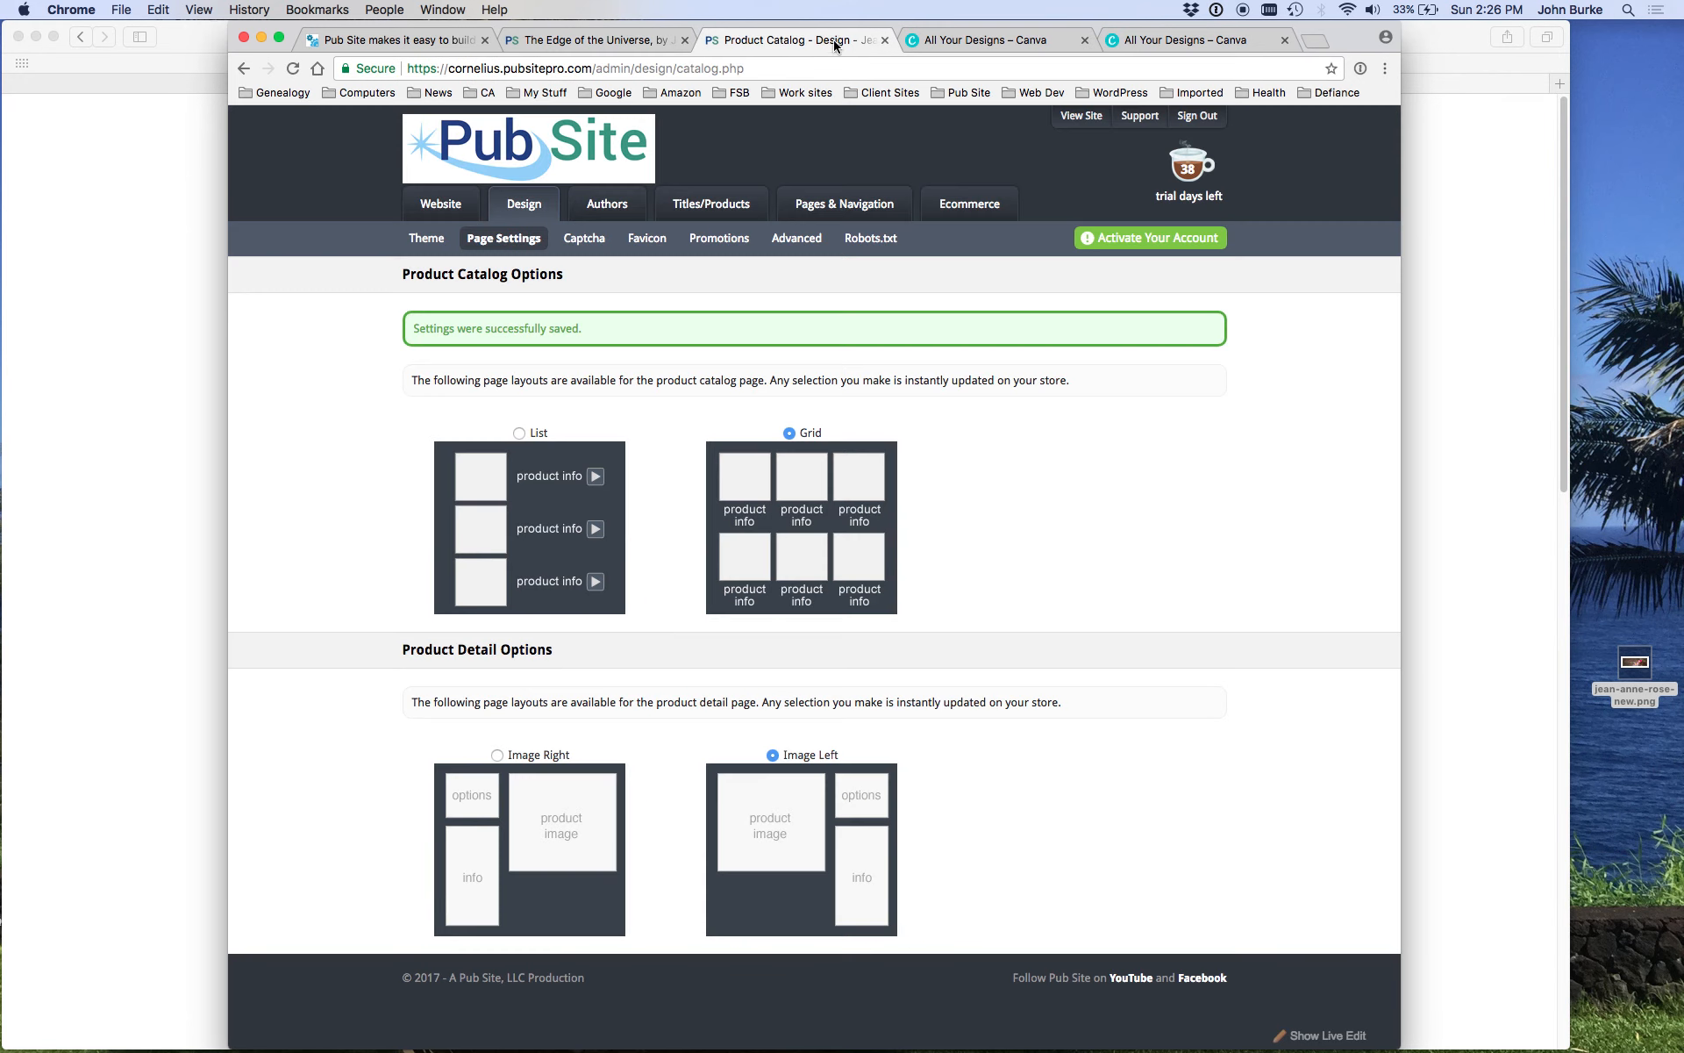
left_click(496, 755)
left_click(637, 40)
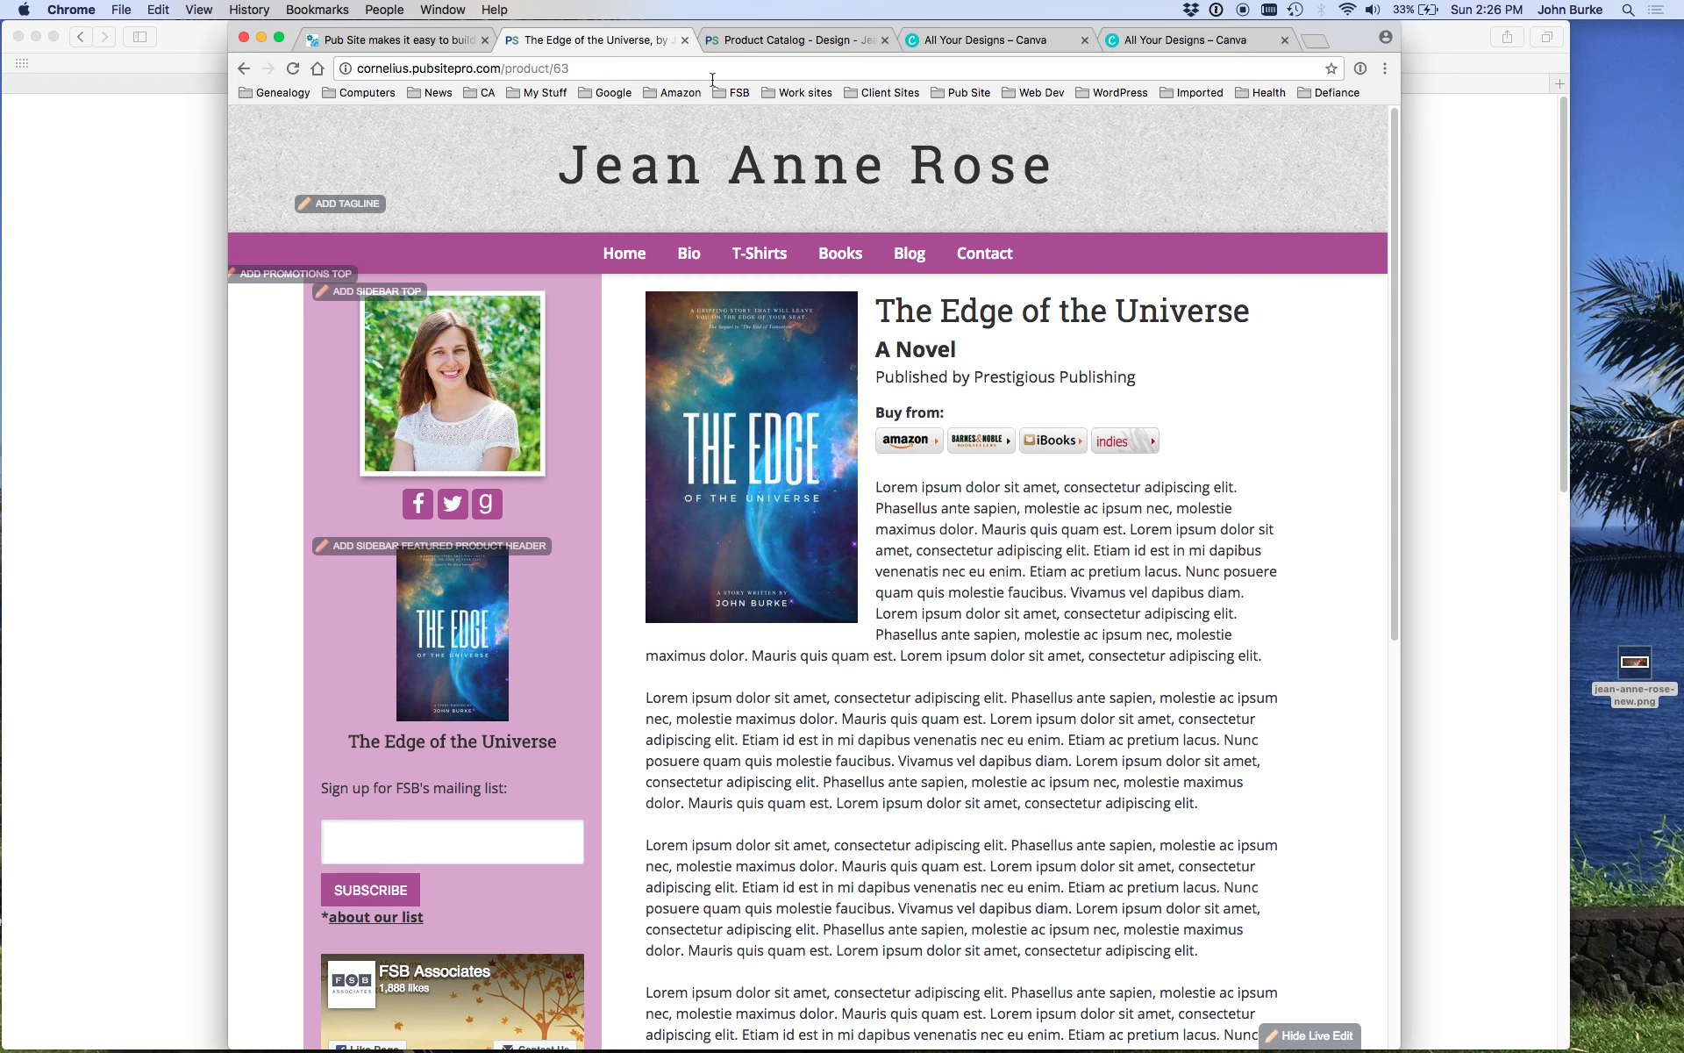
left_click(294, 68)
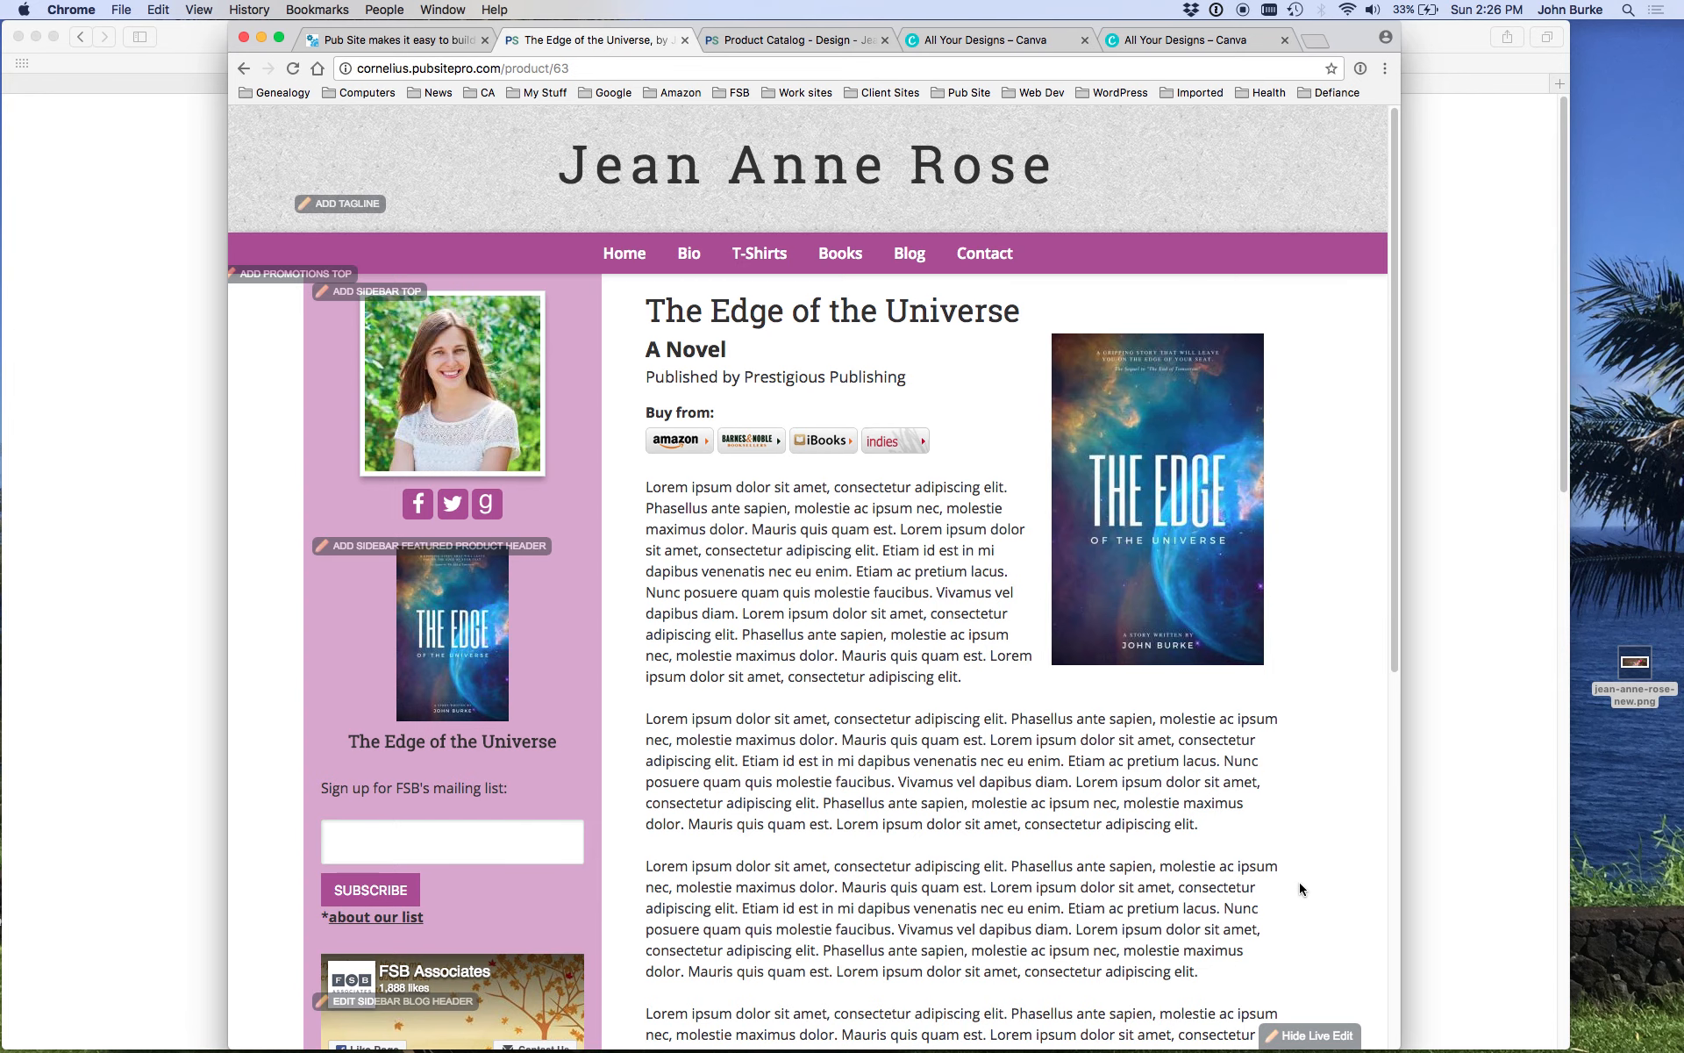
scroll(1267, 884, "down", 10)
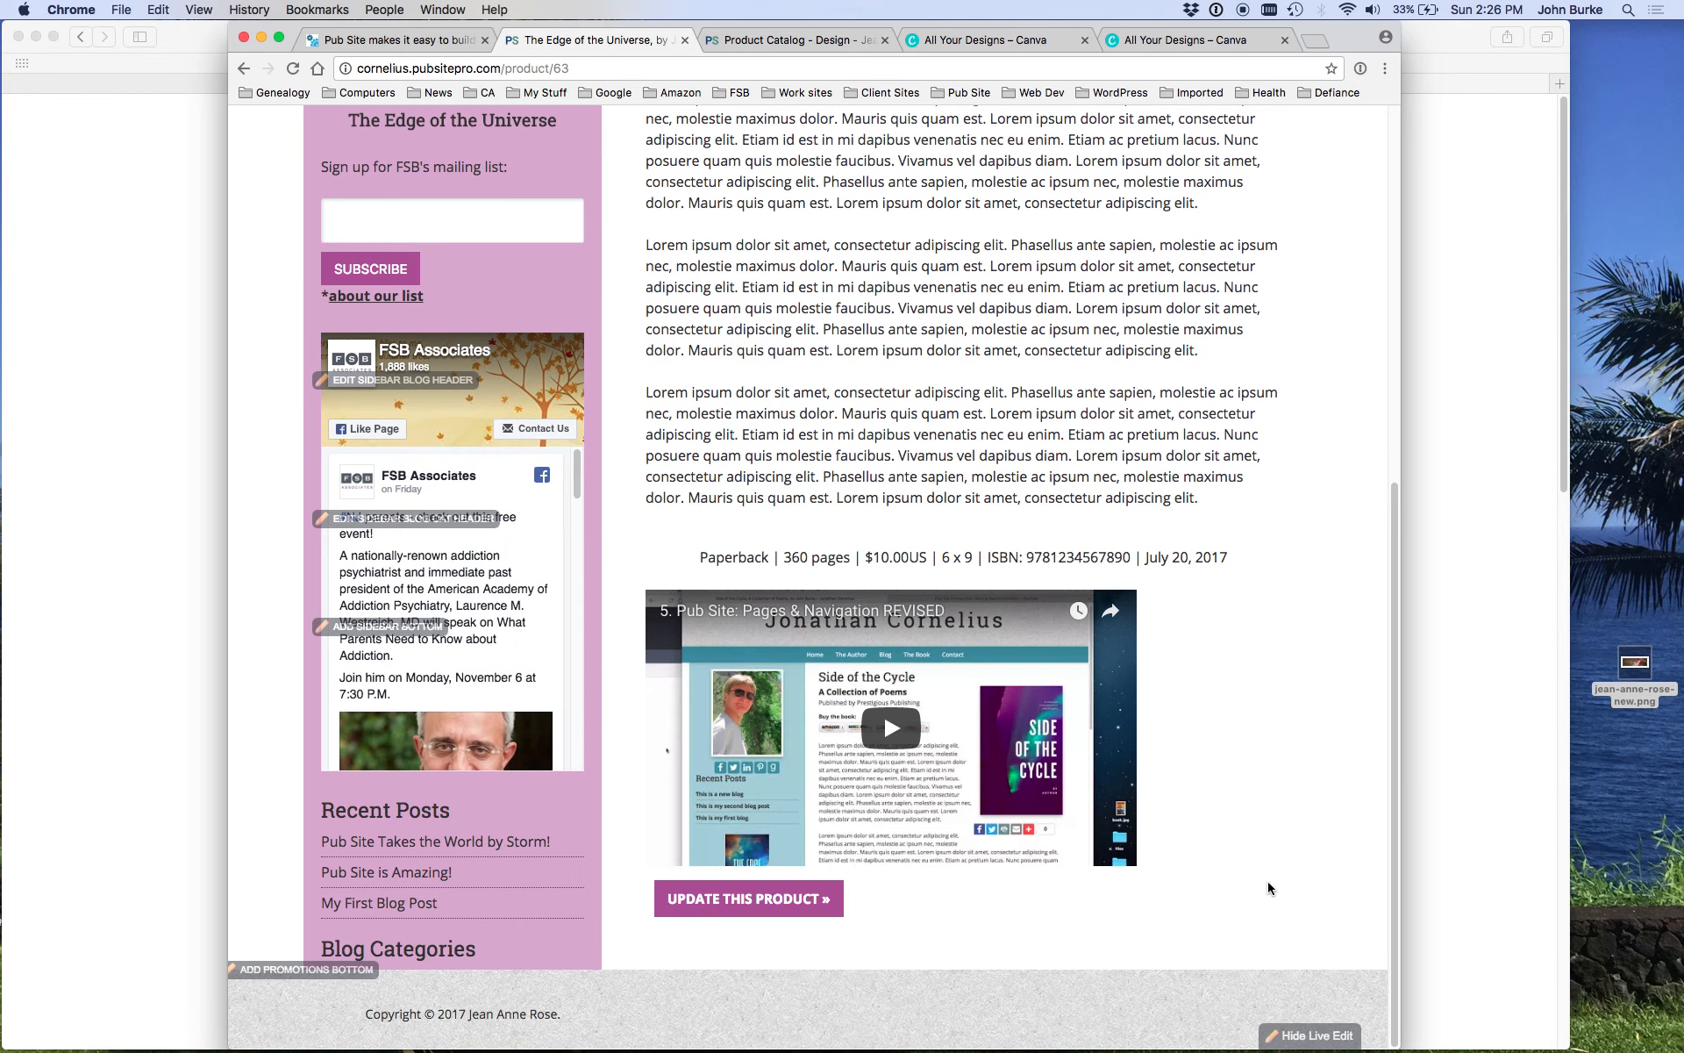
scroll(1139, 401, "up", 10)
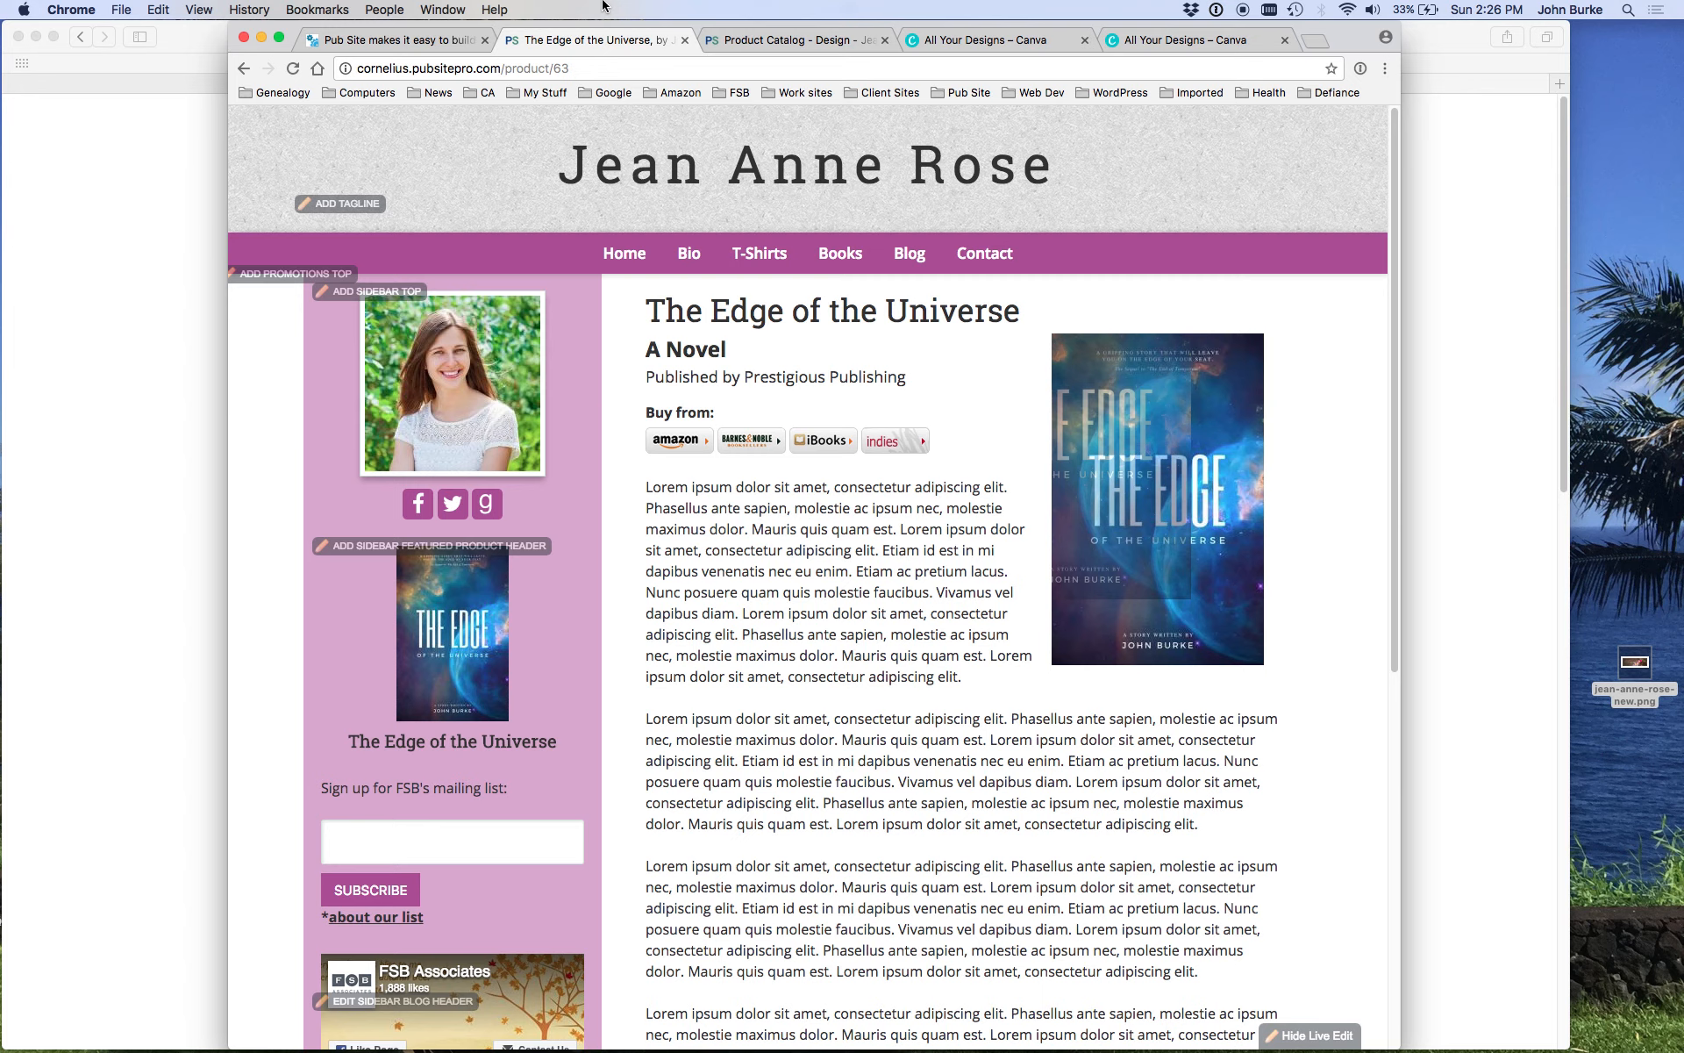
Step: Open the Theme page of the design settings and display the available page settings
left_click(760, 42)
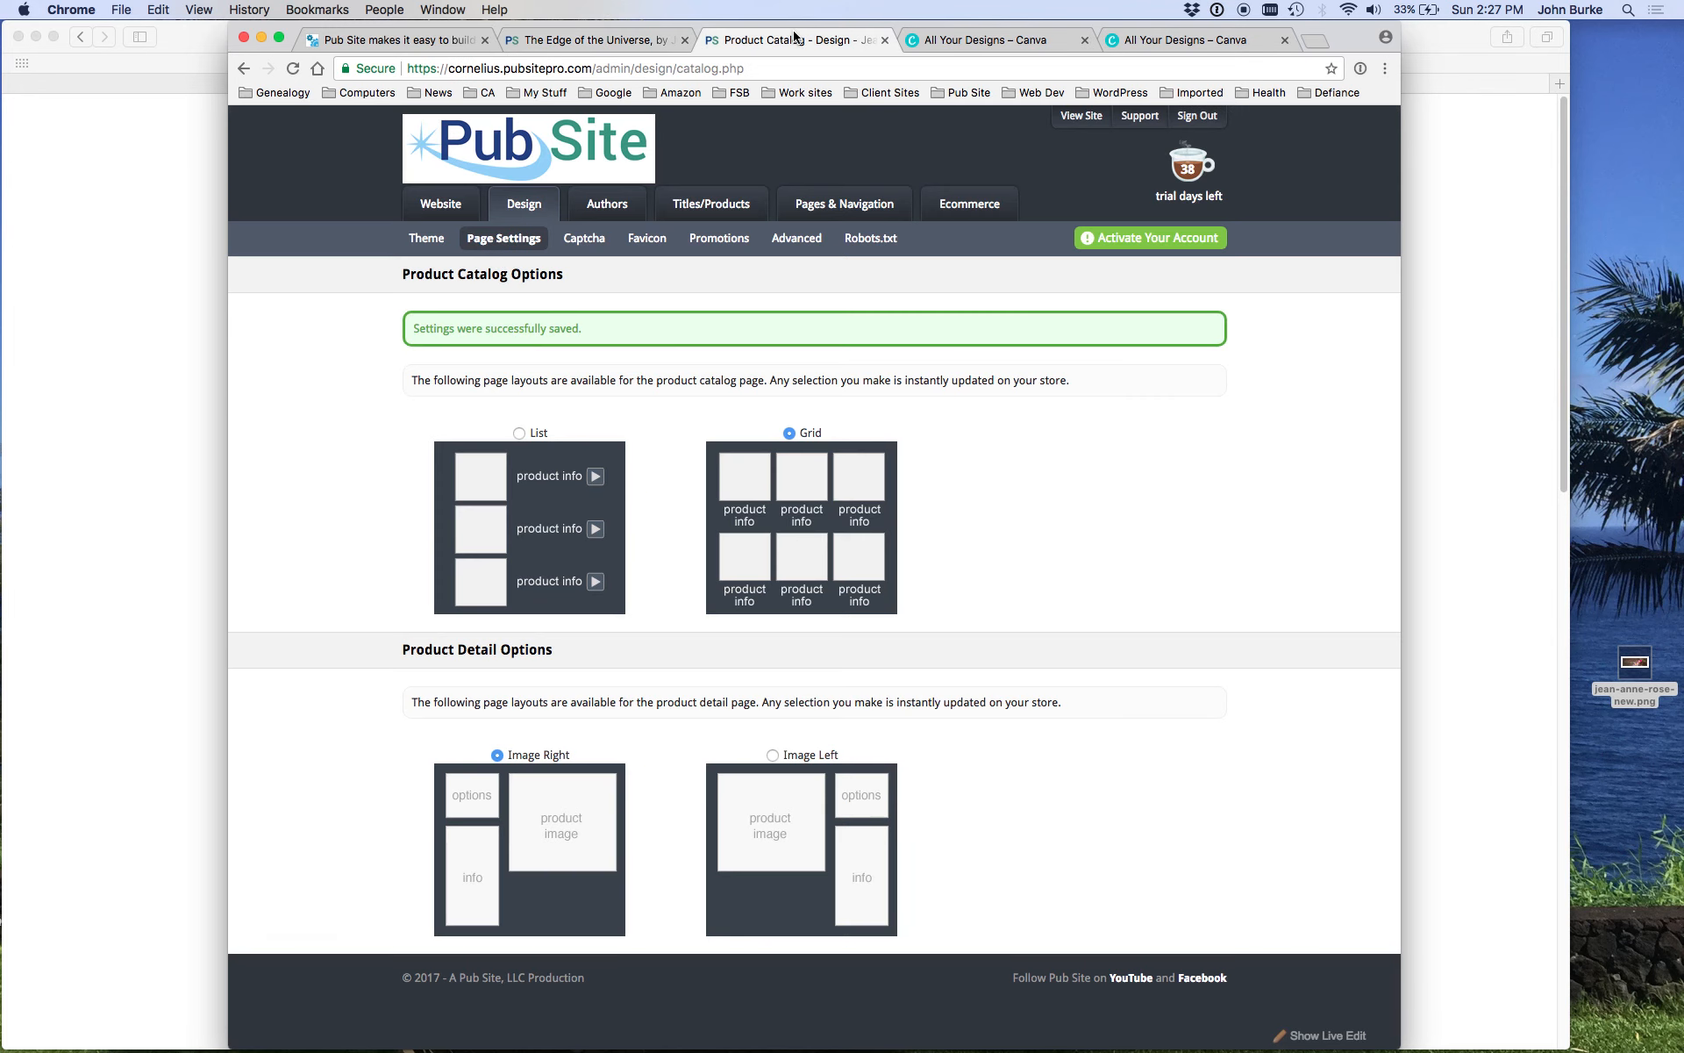
left_click(526, 207)
mouse_move(522, 245)
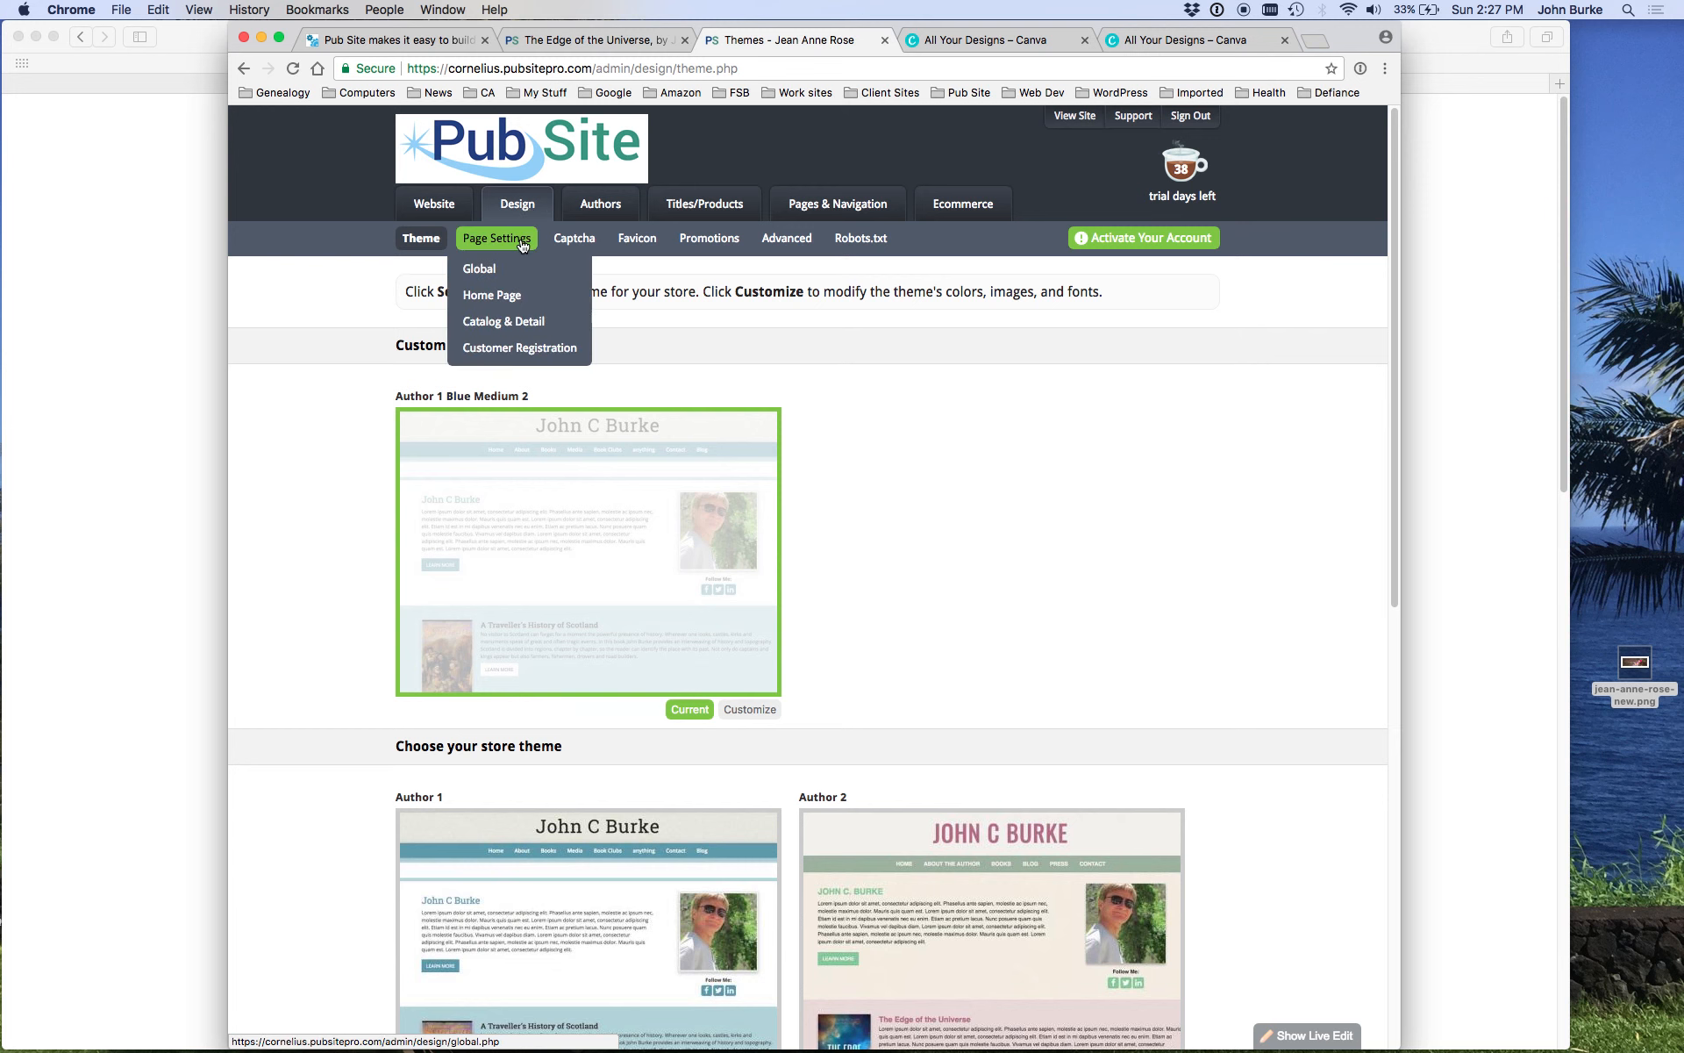